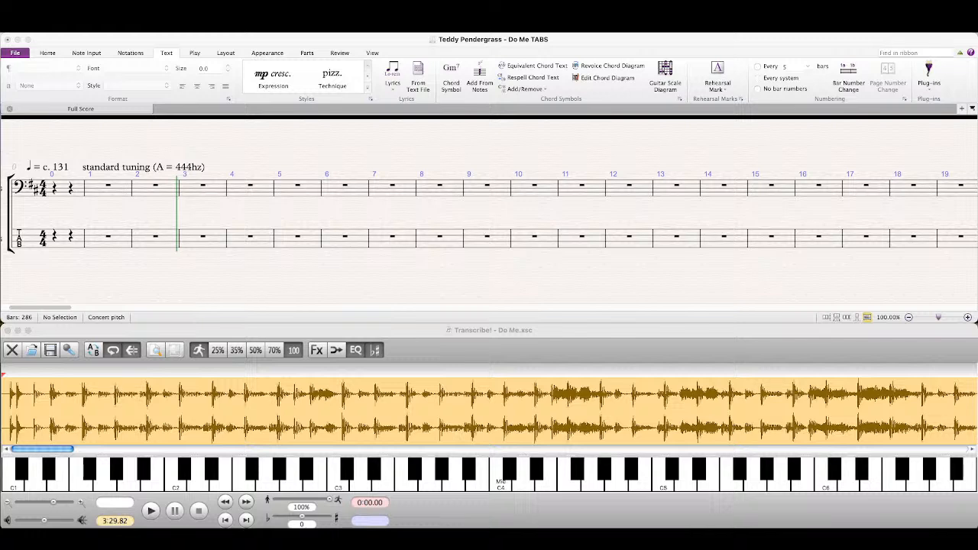
pyautogui.click(525, 343)
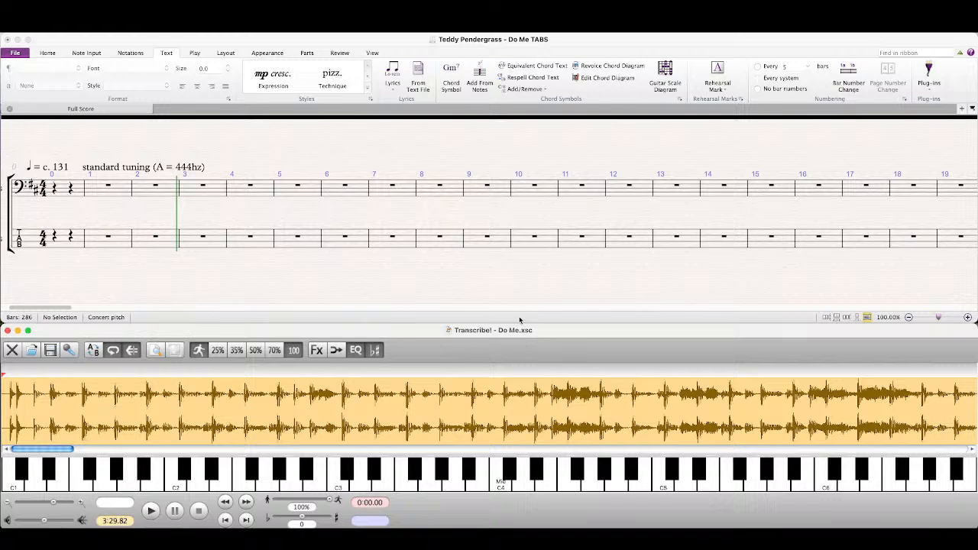
pyautogui.click(519, 320)
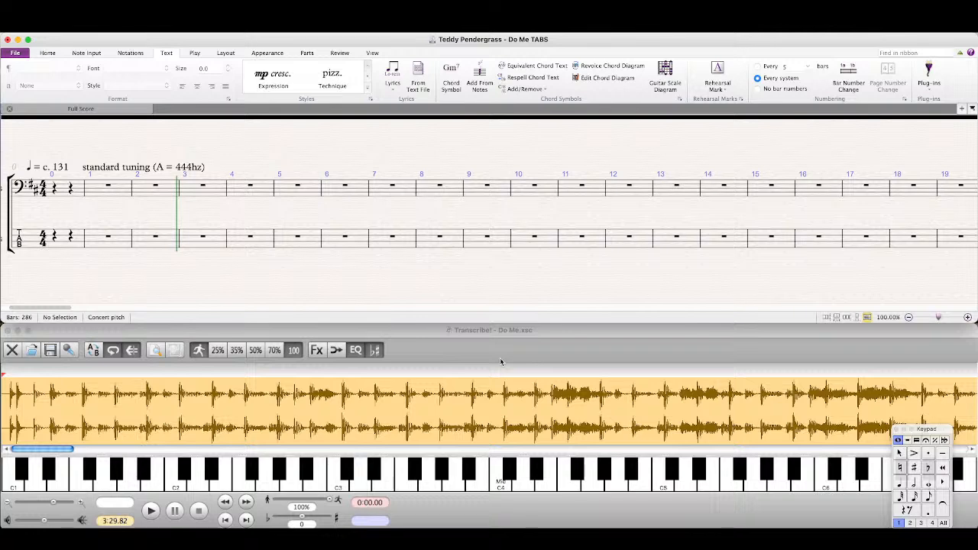
pyautogui.click(501, 361)
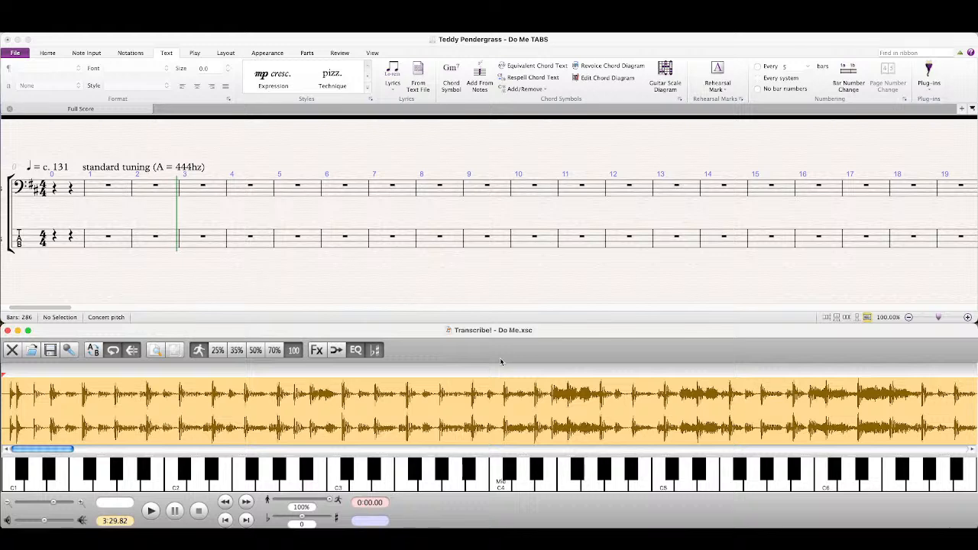
pyautogui.press('super+Tab')
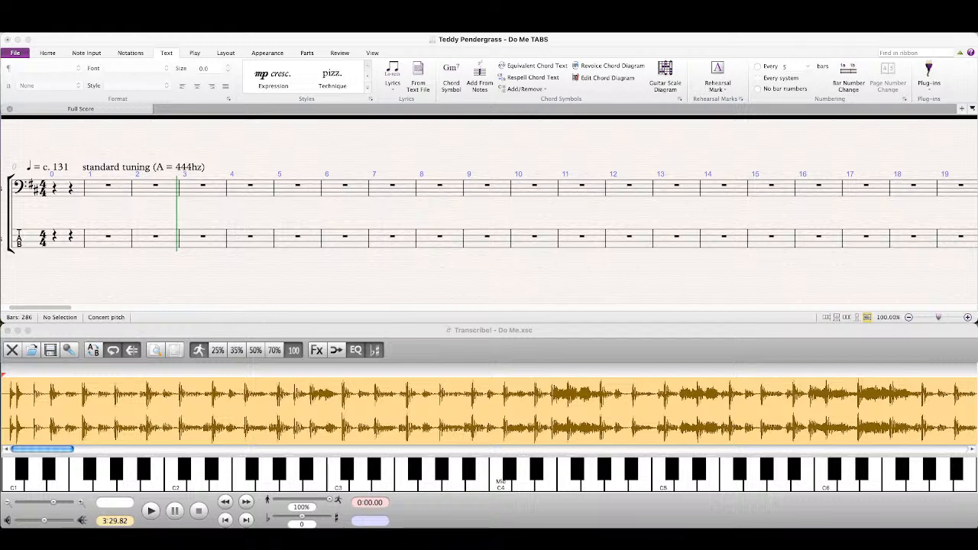
pyautogui.click(484, 365)
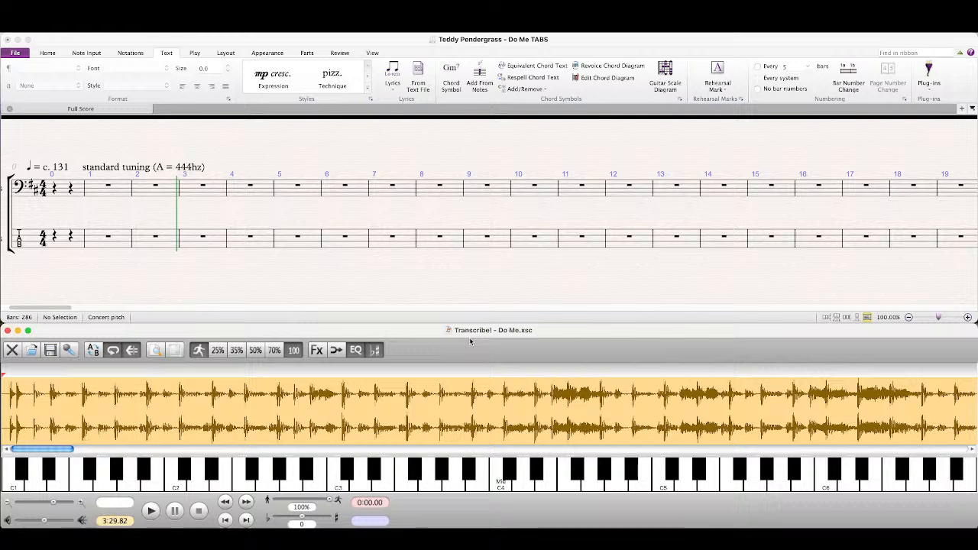
pyautogui.click(486, 165)
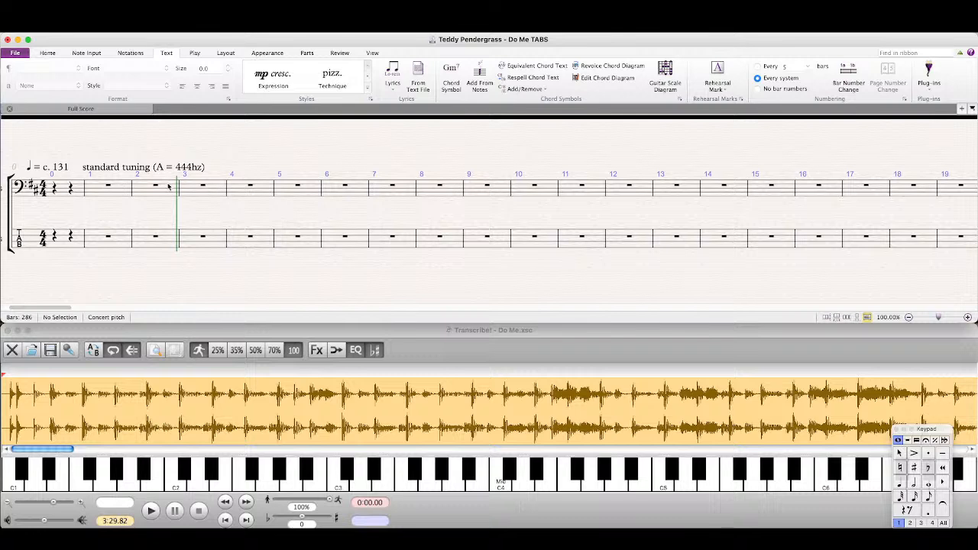
pyautogui.moveTo(245, 158)
pyautogui.mouseDown()
pyautogui.moveTo(234, 175)
pyautogui.moveTo(261, 168)
pyautogui.mouseUp()
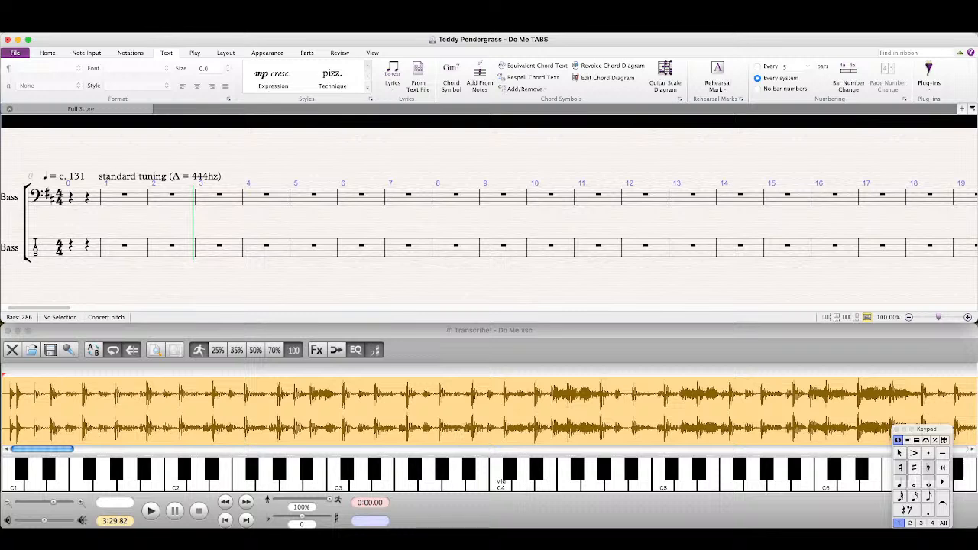
pyautogui.press('super+Tab')
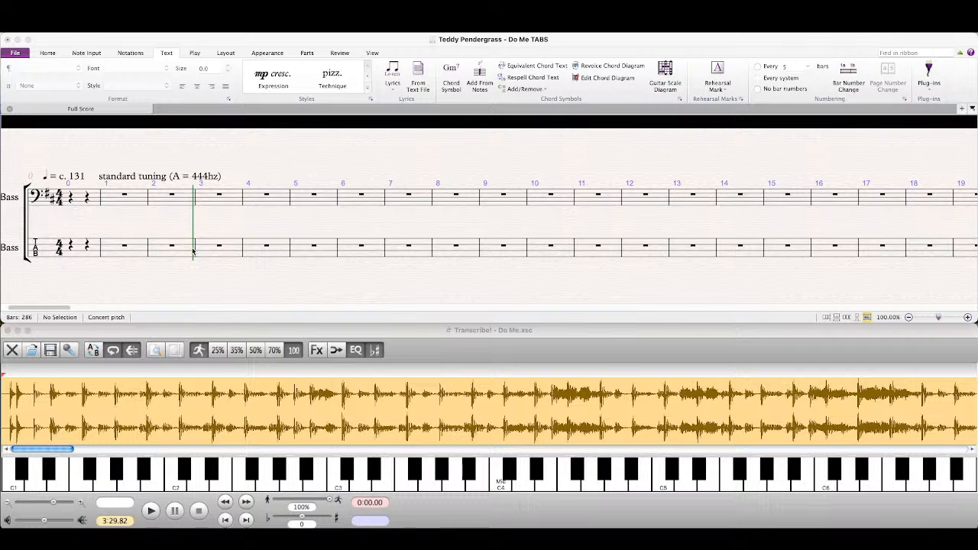
pyautogui.click(238, 225)
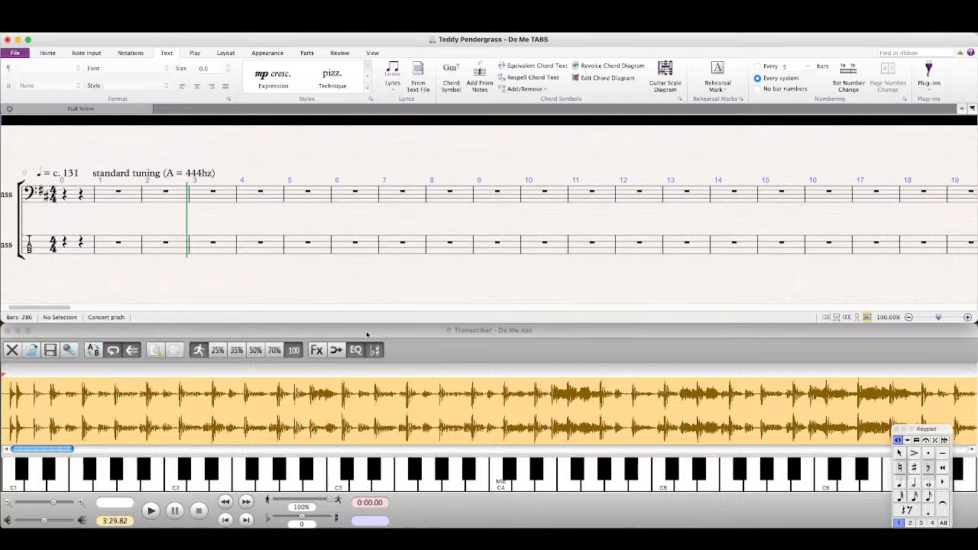
pyautogui.click(411, 338)
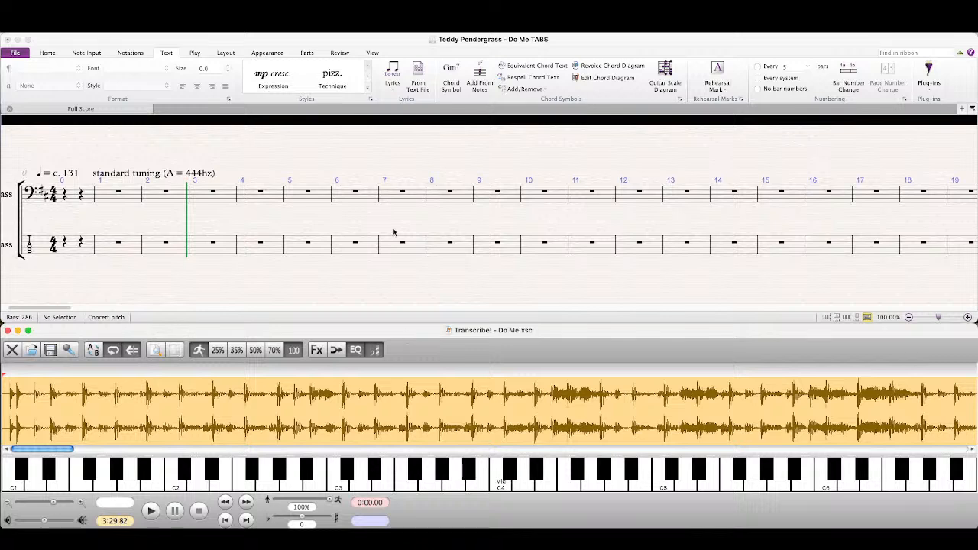
pyautogui.click(422, 285)
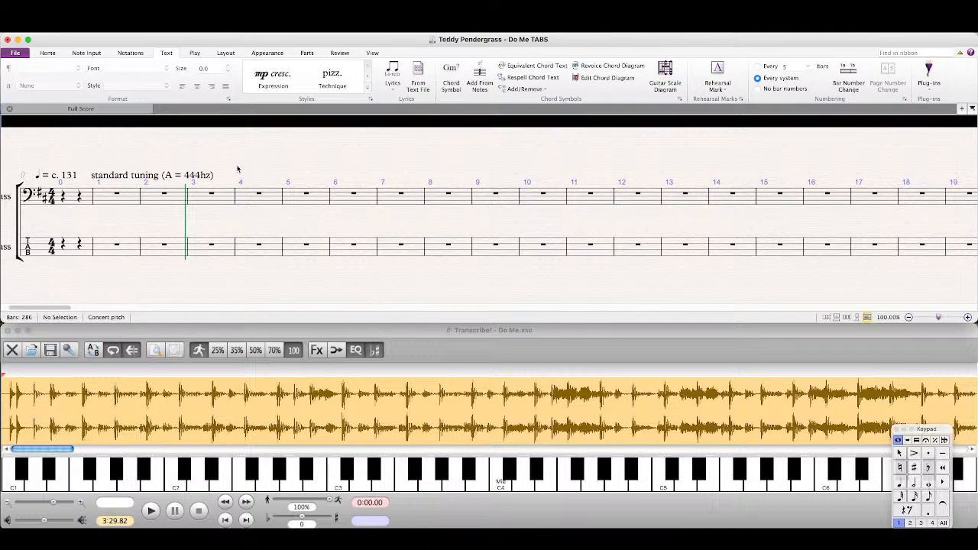
pyautogui.moveTo(249, 162); pyautogui.dragTo(246, 179)
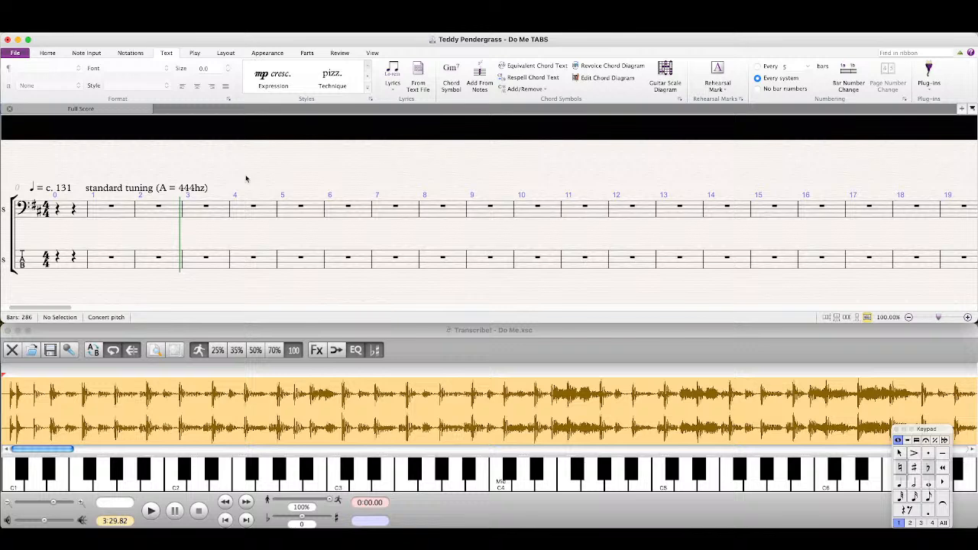
# Step: Play the Do Me recording in Transcribe! with the volume lowered, pause it and return to the beginning of the waveform
pyautogui.click(480, 359)
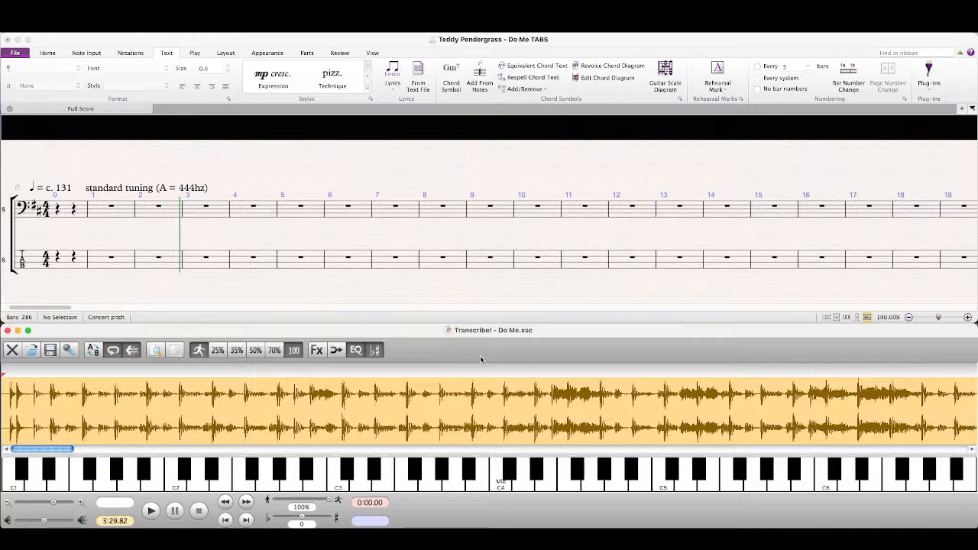
pyautogui.press('space')
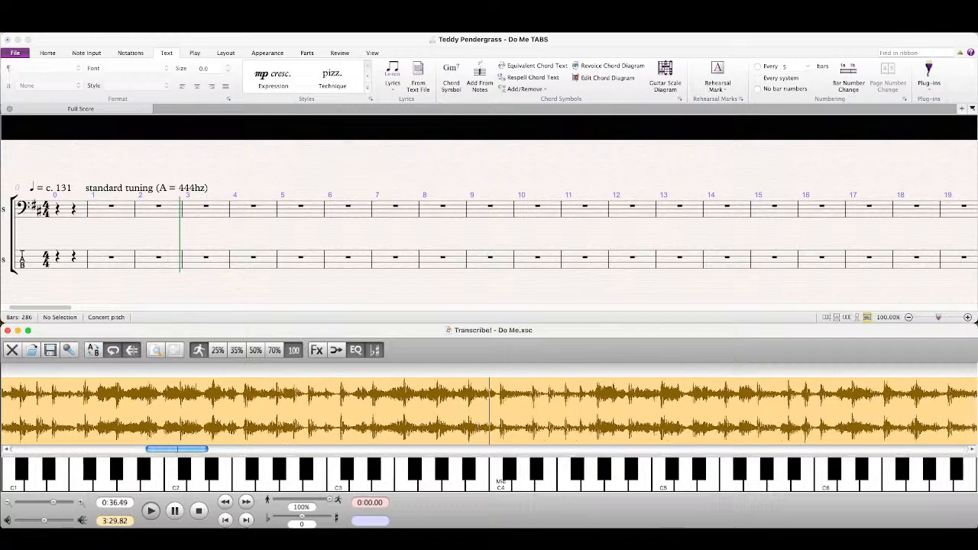
pyautogui.press('super+Tab')
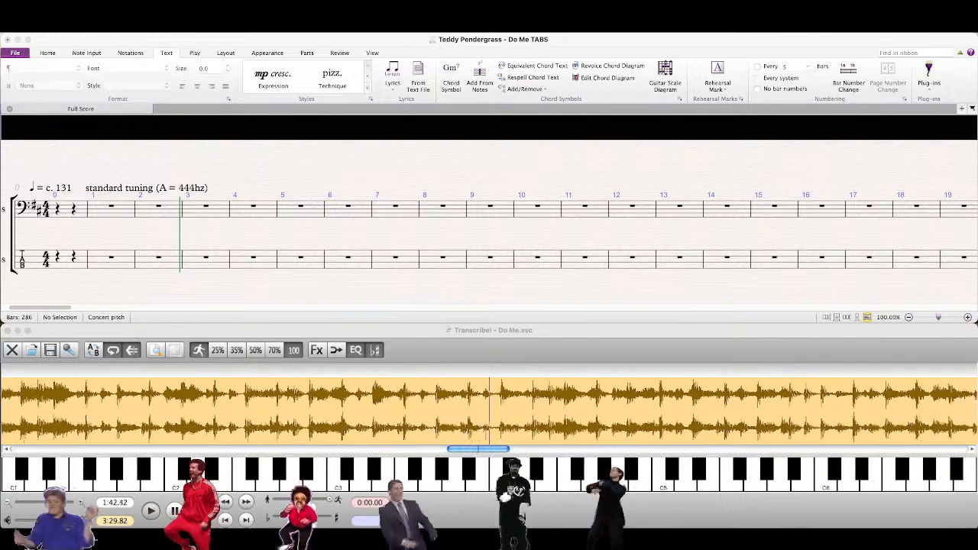
pyautogui.click(42, 522)
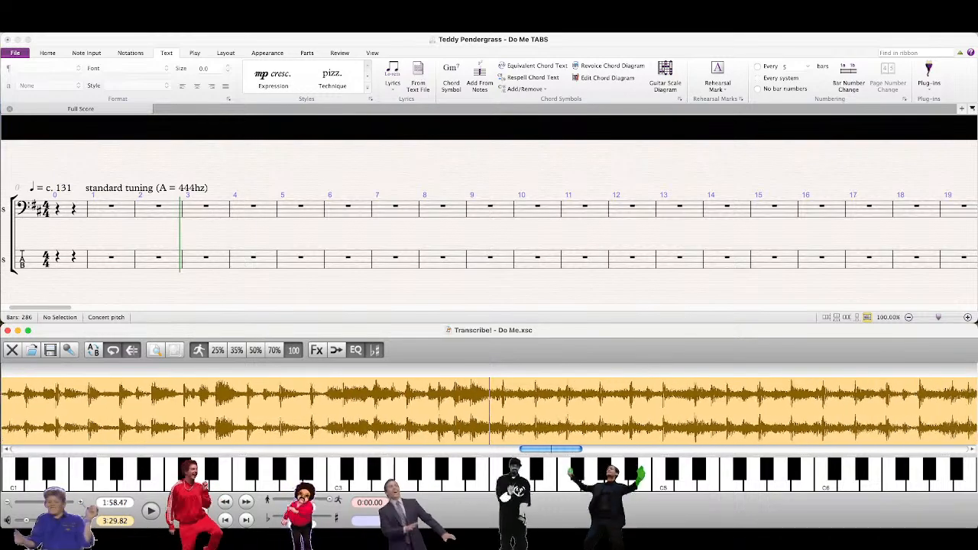
pyautogui.click(174, 517)
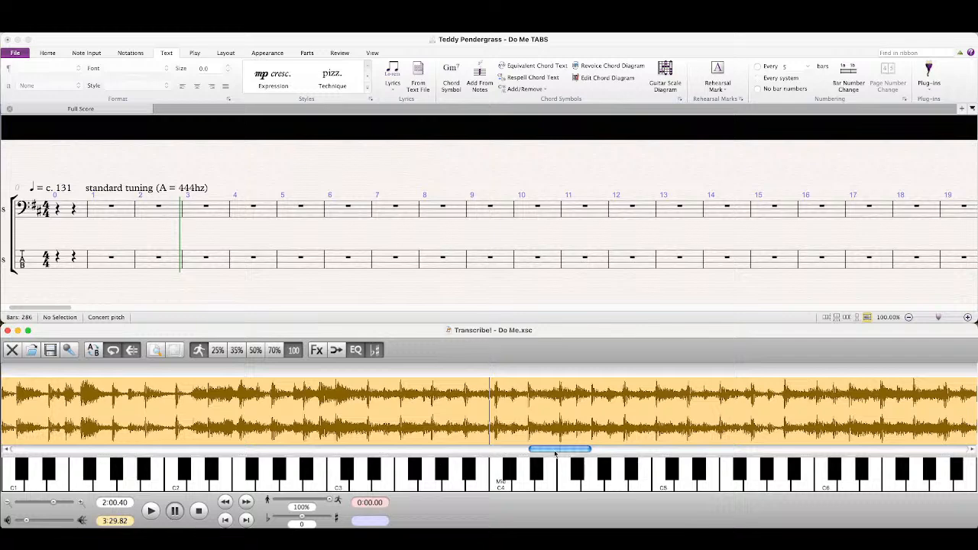
pyautogui.moveTo(554, 451); pyautogui.dragTo(7, 468)
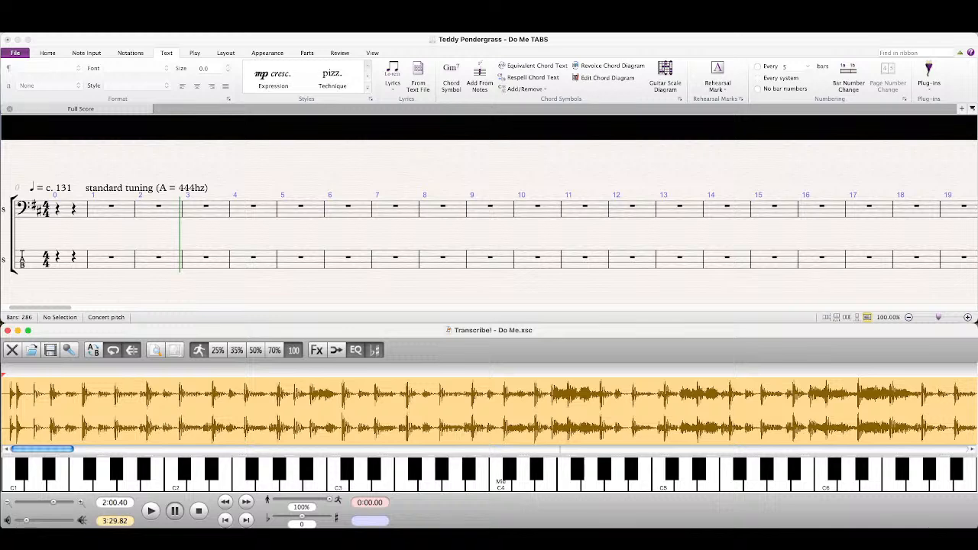
# Step: Loop the opening bass phrase in Transcribe!, trying selections from about 0:00.43 and 0:00.67, with the playback volume slightly raised
pyautogui.click(126, 288)
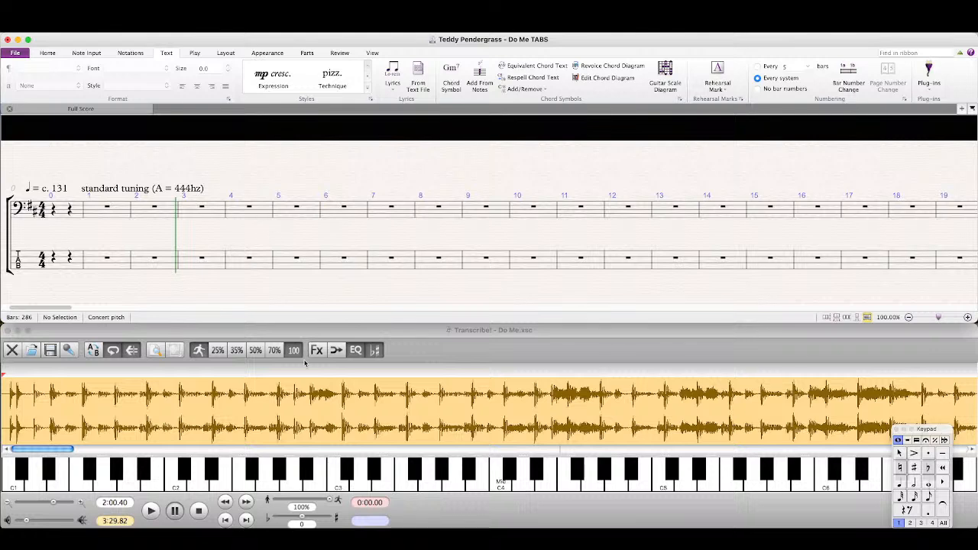
pyautogui.click(393, 351)
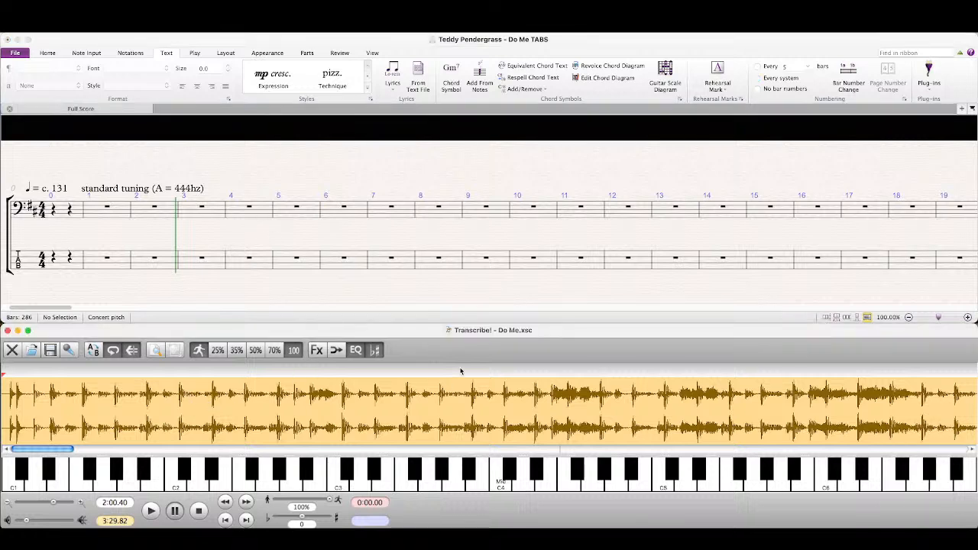
pyautogui.click(34, 405)
pyautogui.moveTo(32, 407); pyautogui.dragTo(147, 426)
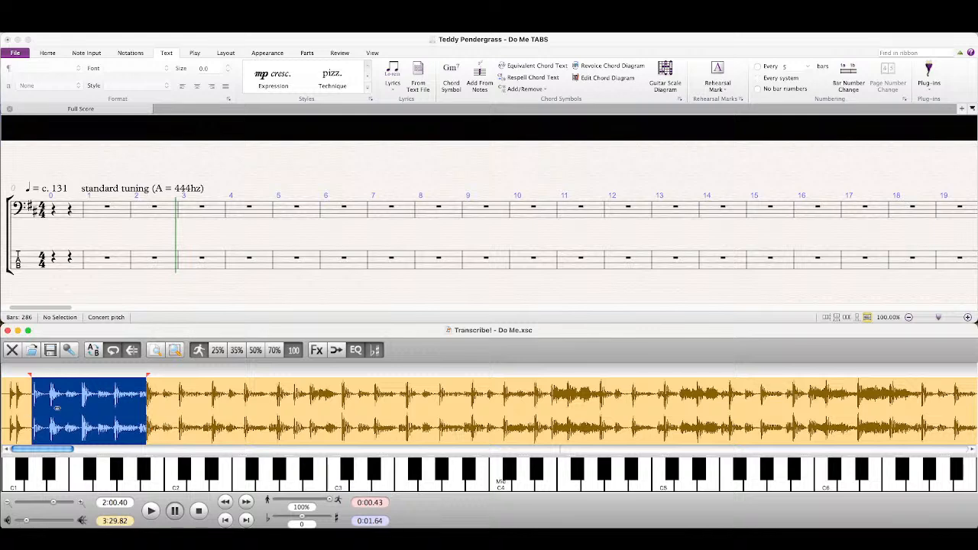
pyautogui.press('space')
pyautogui.moveTo(28, 522); pyautogui.dragTo(34, 520)
pyautogui.moveTo(177, 425); pyautogui.dragTo(49, 431)
pyautogui.press('space')
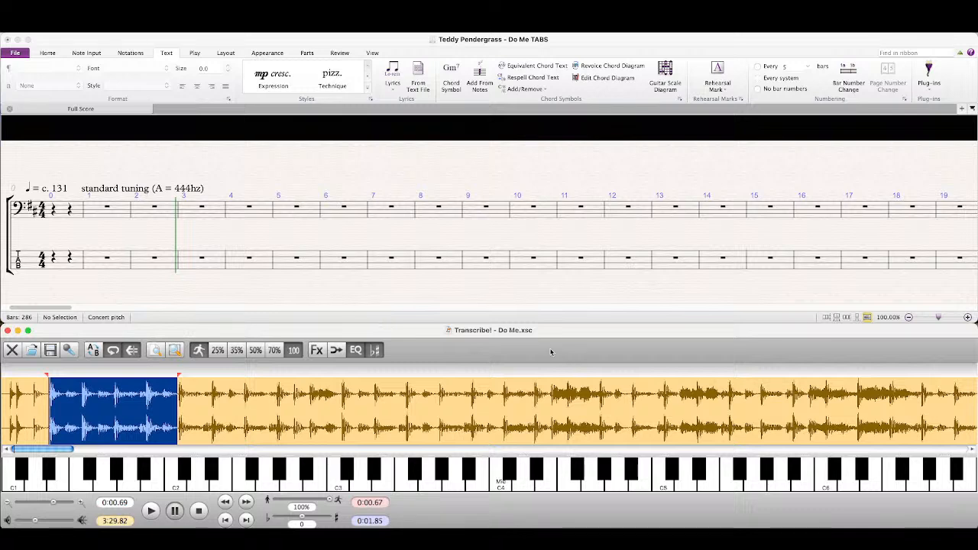
# Step: Clear the looped selection, place the playback start at about 0:00.66 and listen to the first notes from there
pyautogui.click(42, 419)
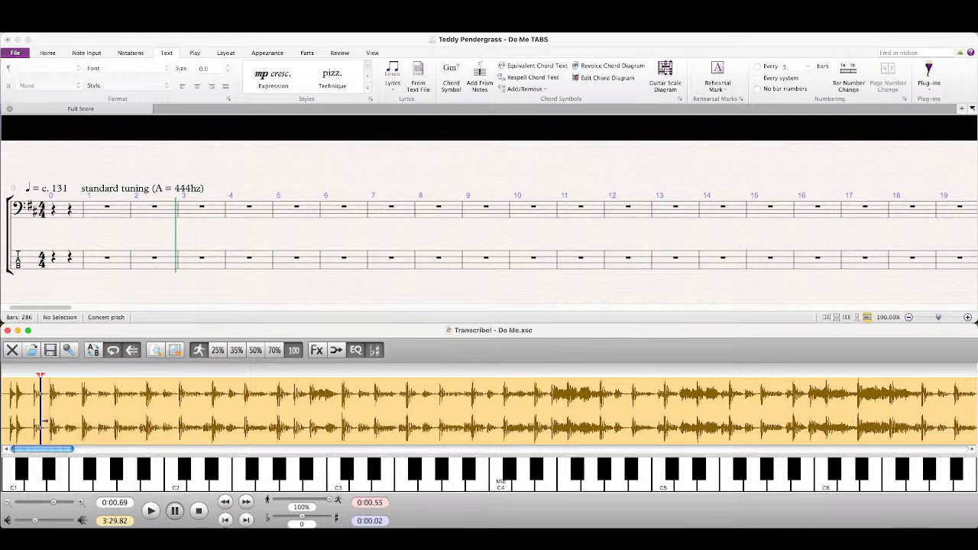
pyautogui.moveTo(45, 421); pyautogui.dragTo(60, 428)
pyautogui.click(27, 429)
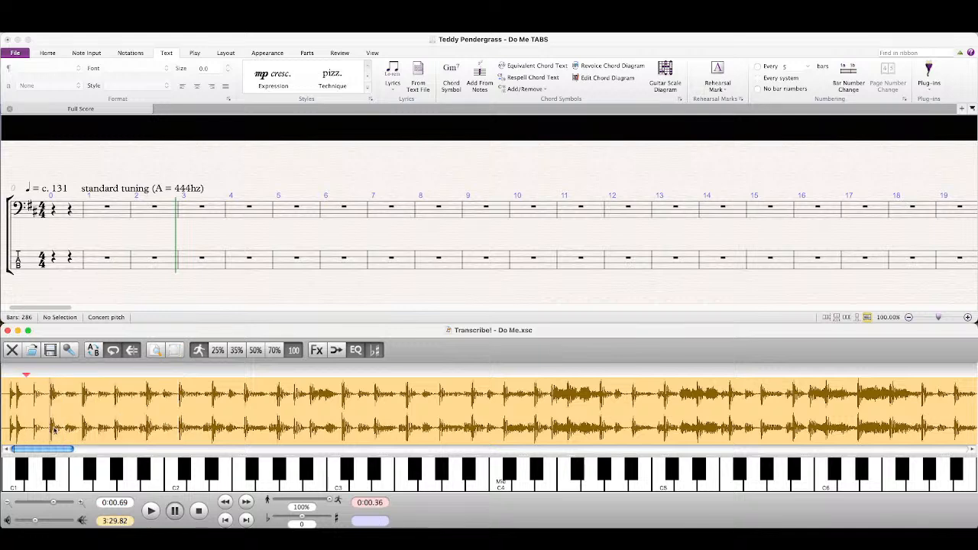
pyautogui.click(48, 429)
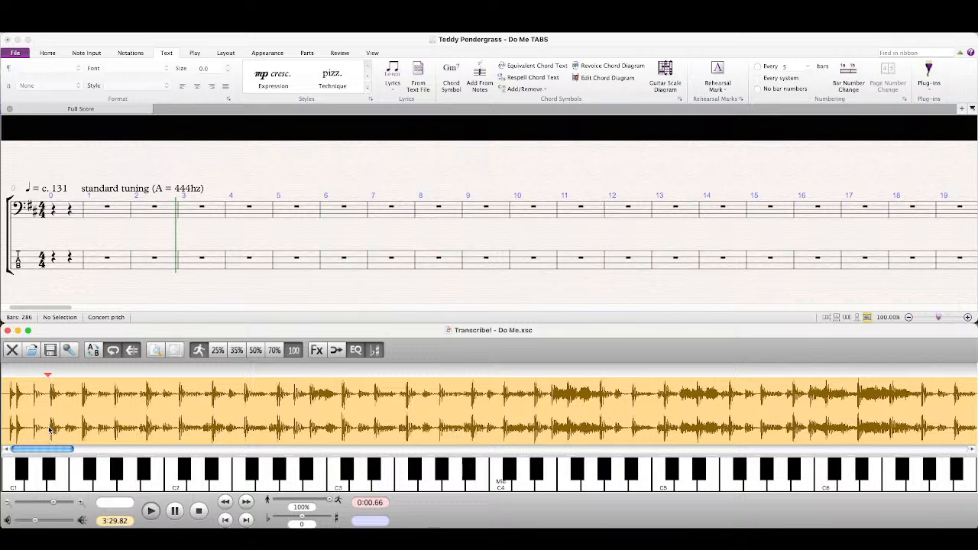
pyautogui.press('space')
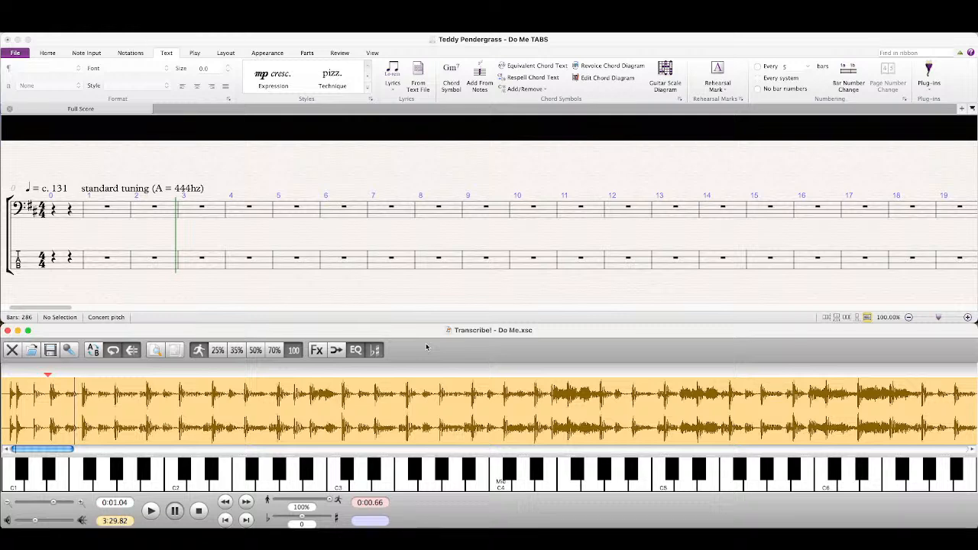
# Step: Listen to the opening phrase at 70% speed and again at 100% speed
pyautogui.click(273, 351)
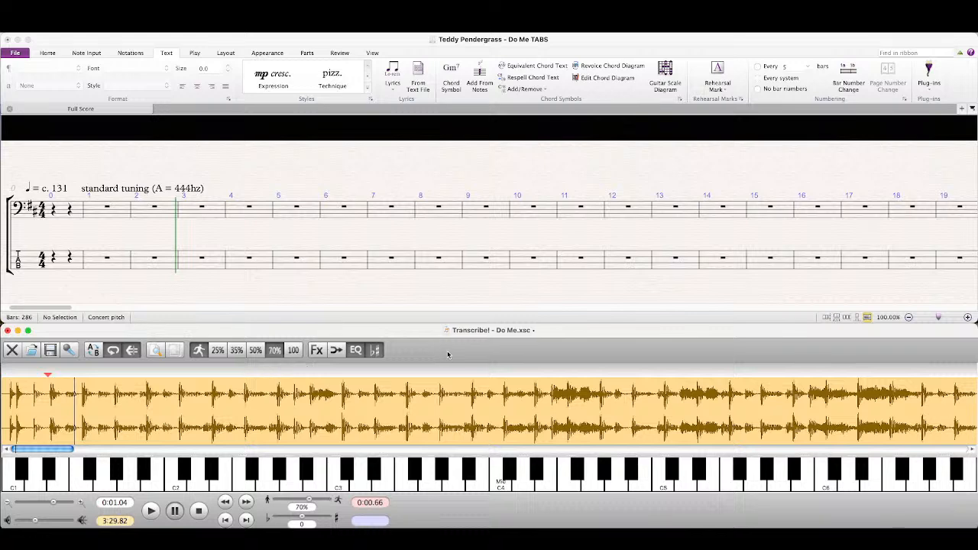
pyautogui.press('space')
pyautogui.press('space')
pyautogui.press('space')
pyautogui.press('space')
pyautogui.click(294, 350)
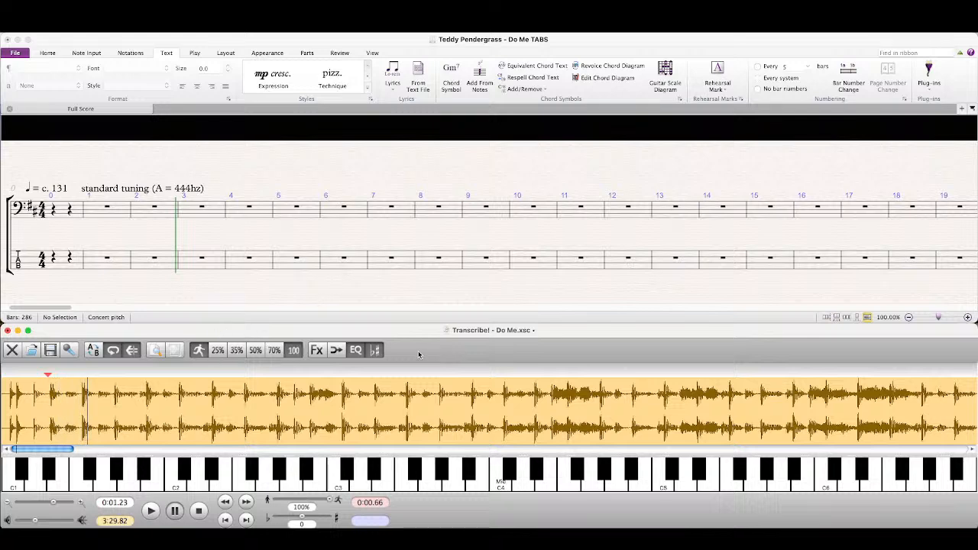
pyautogui.press('space')
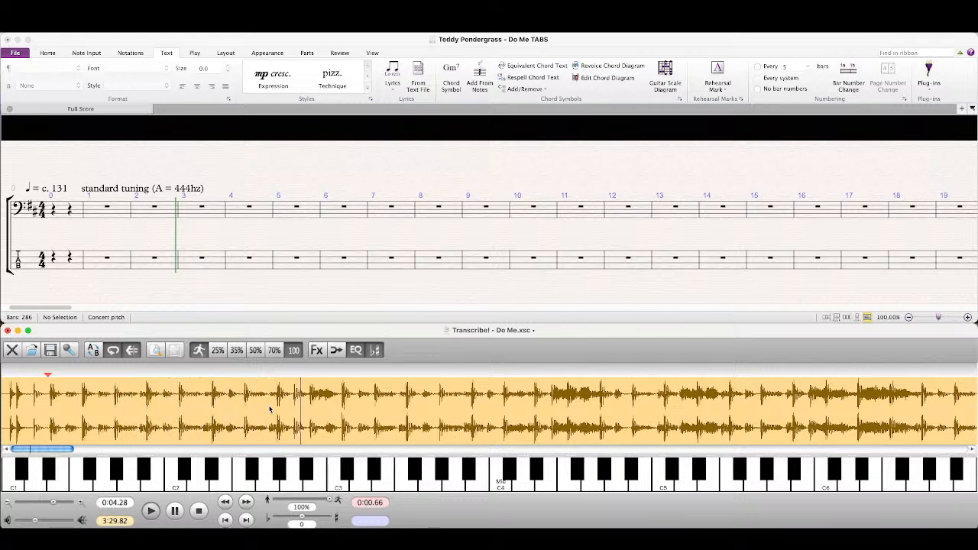
pyautogui.press('space')
# Step: In the Sibelius score, enter the eighth notes D, C♯, B and A at the start of bar 1 on the bass notation staff
pyautogui.click(345, 294)
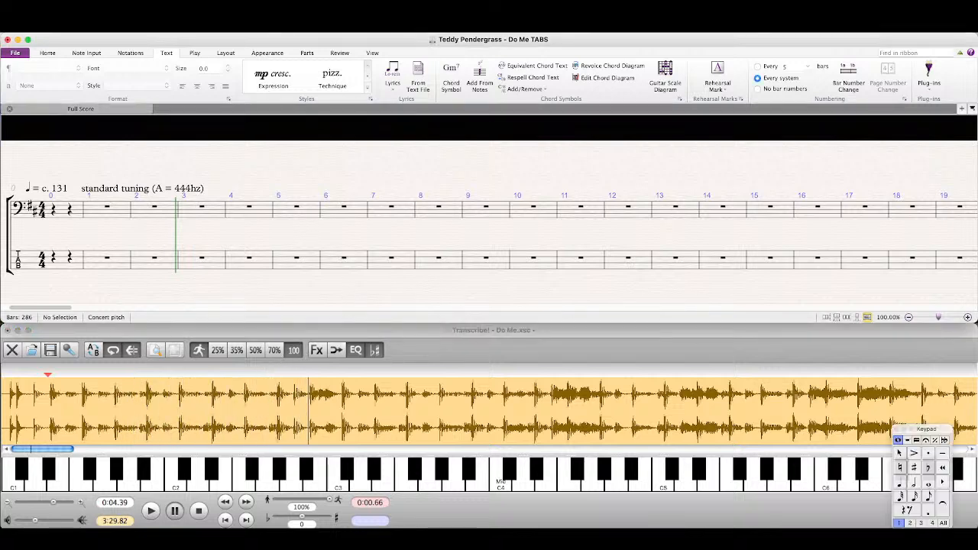
pyautogui.click(929, 495)
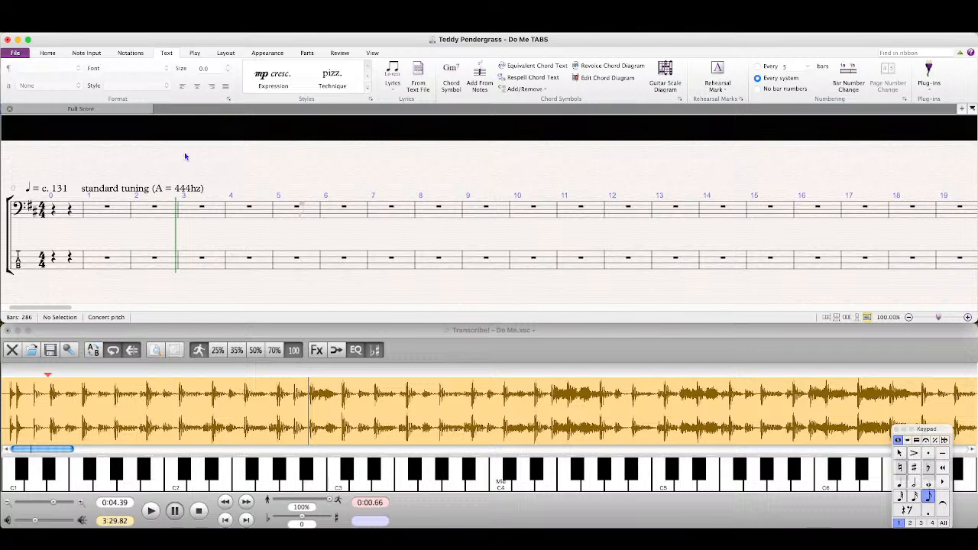
pyautogui.click(94, 211)
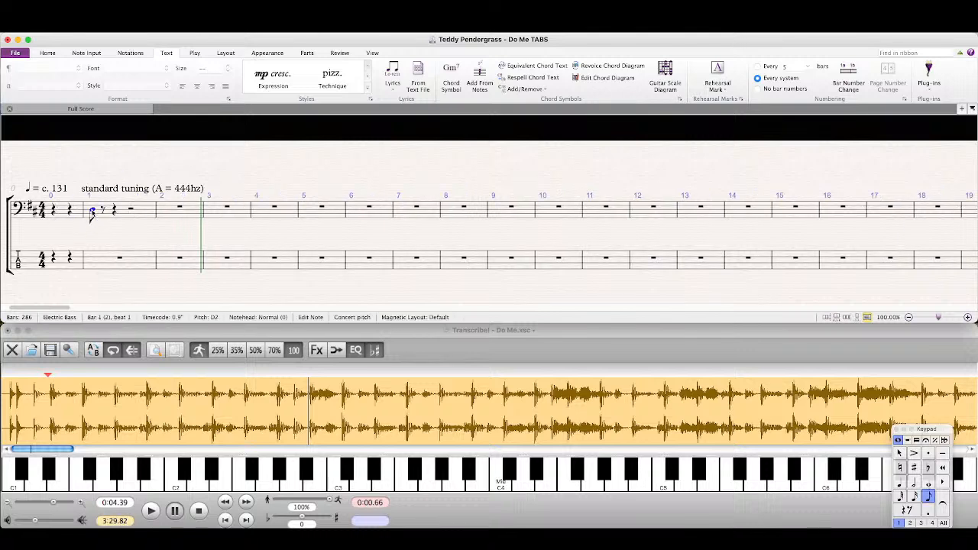
pyautogui.press('n')
pyautogui.press('8')
pyautogui.press('c')
pyautogui.press('b')
pyautogui.press('a')
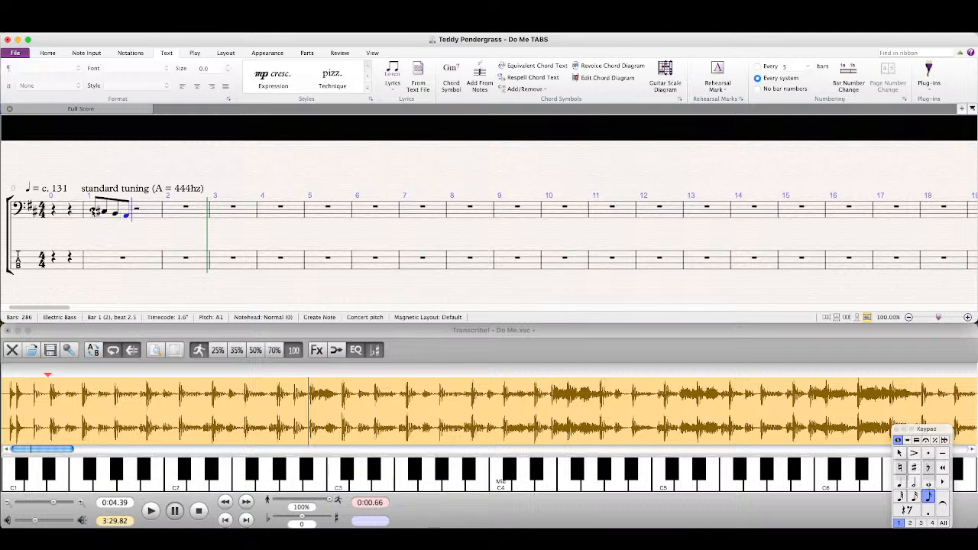
# Step: Complete bar 1 with a dotted eighth B, a sixteenth A tied to an eighth A, and an eighth F♯, and finish note entry
pyautogui.press('.')
pyautogui.press('b')
pyautogui.press('2')
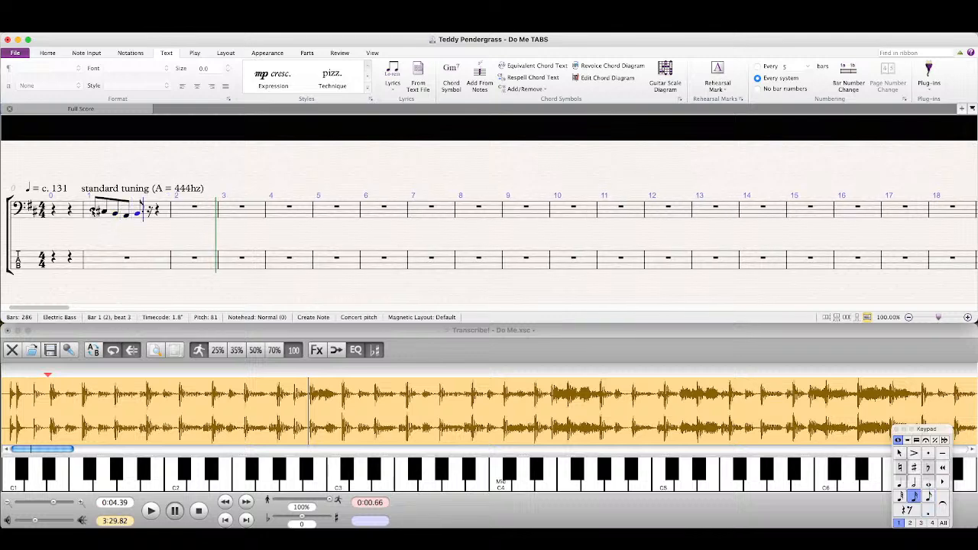
pyautogui.press('a')
pyautogui.press('KP_Enter')
pyautogui.press('3')
pyautogui.press('f')
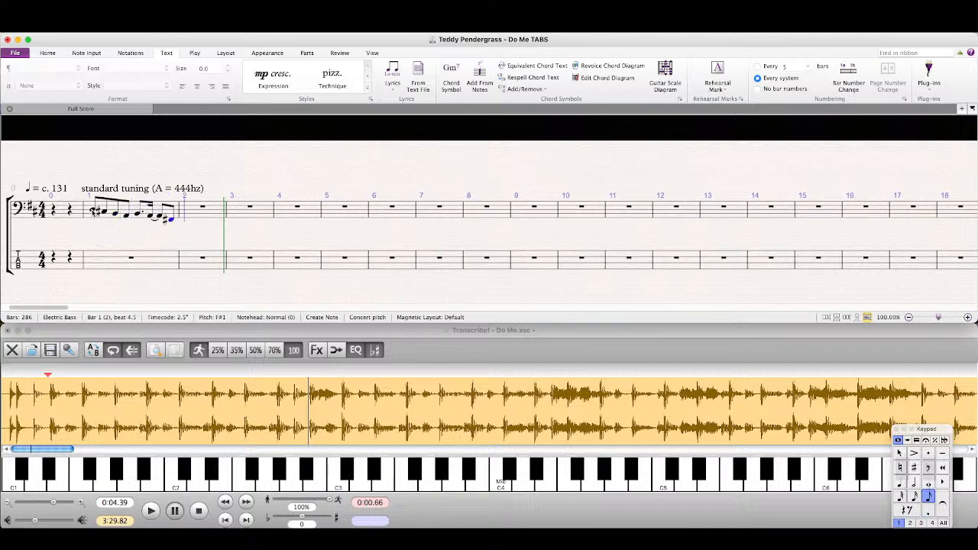
pyautogui.press('Escape')
pyautogui.press('Escape')
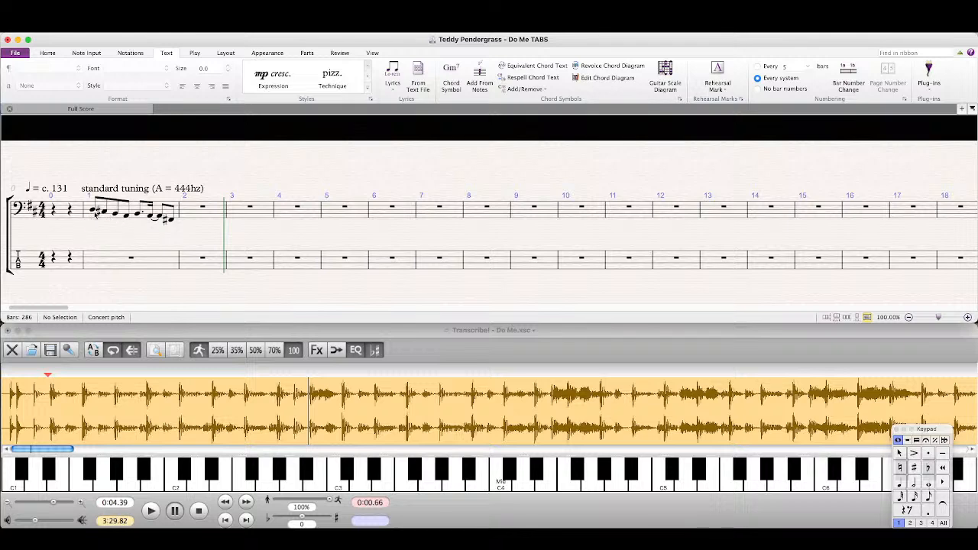
# Step: Remove the redundant sharp accidentals from the C♯ and F♯ in bar 1 of the bass notation staff
pyautogui.click(97, 213)
pyautogui.click(167, 220)
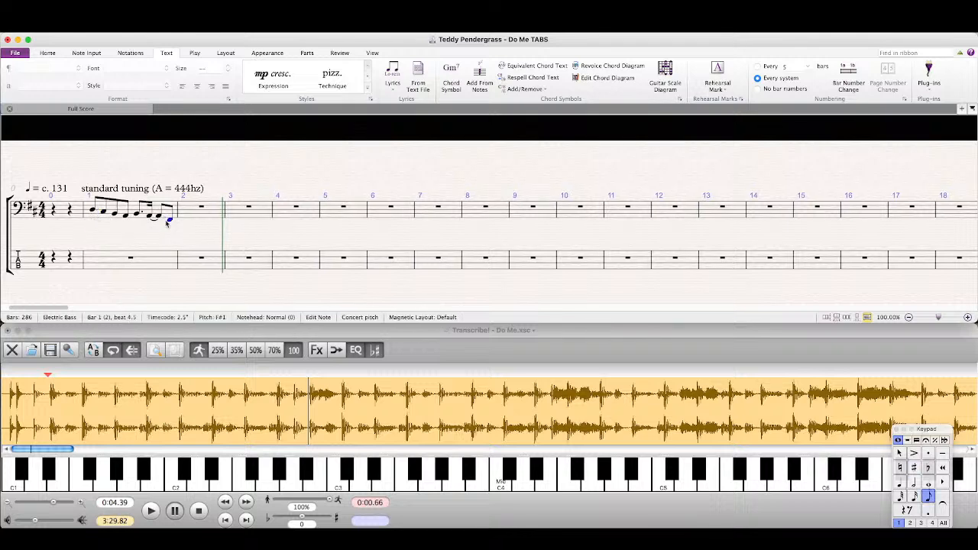
pyautogui.press('Escape')
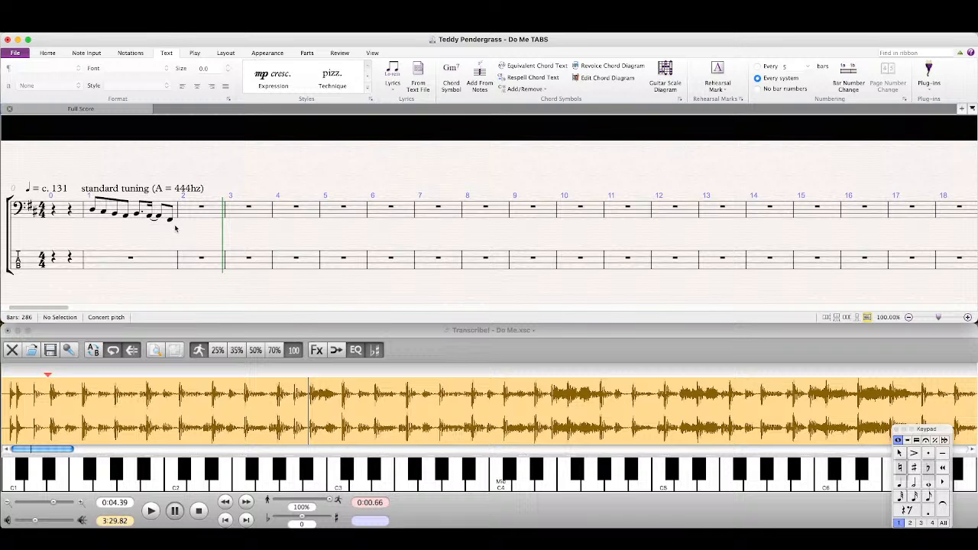
# Step: Repeat the second half of bar 1, from the dotted eighth B to the F♯, twice to fill bar 2
pyautogui.click(136, 215)
pyautogui.keyDown('shift'); pyautogui.click(170, 221); pyautogui.keyUp('shift')
pyautogui.press('r')
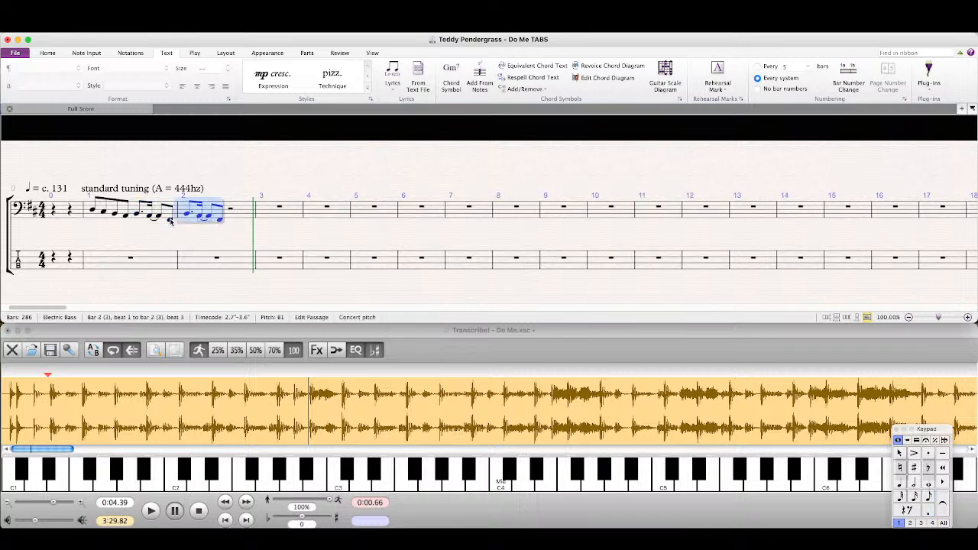
pyautogui.press('r')
pyautogui.press('Escape')
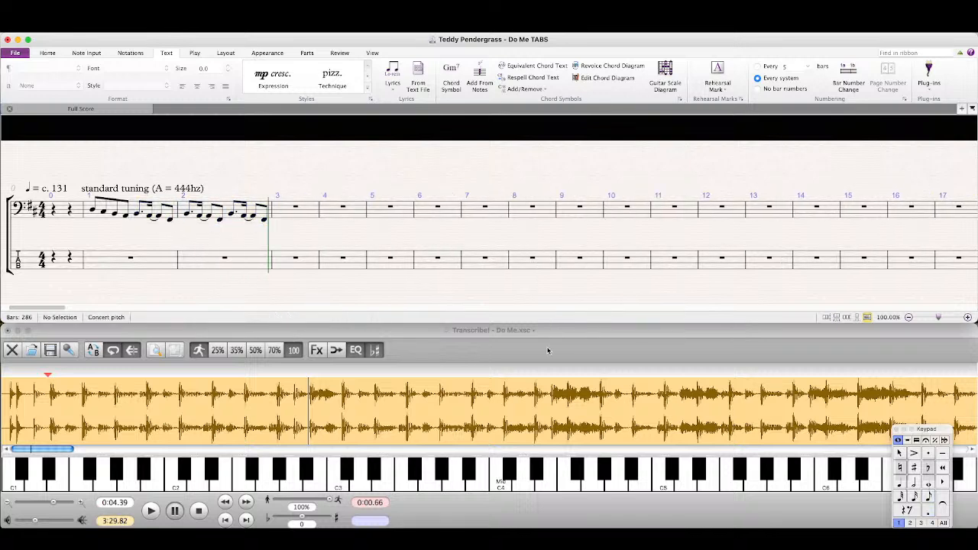
# Step: Play the recording in Transcribe! from 0:00.66 to check the first two bars against the score
pyautogui.click(547, 350)
pyautogui.press('space')
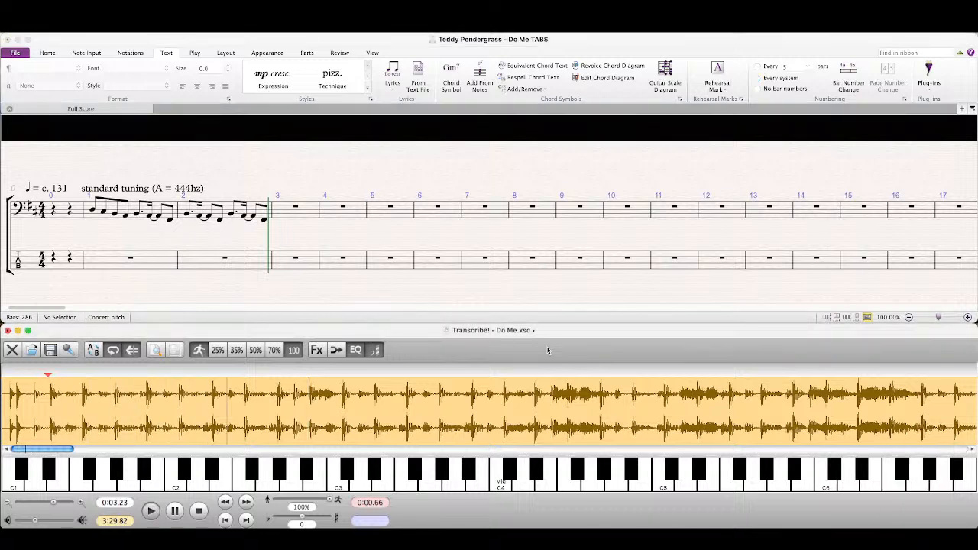
pyautogui.press('space')
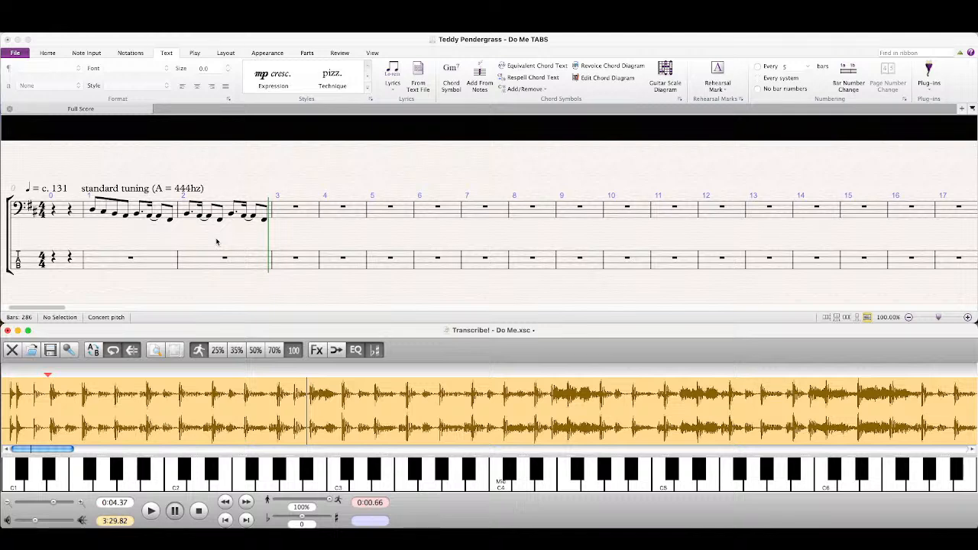
# Step: Move Sibelius's floating Keypad a little higher over the Transcribe! window
pyautogui.click(413, 47)
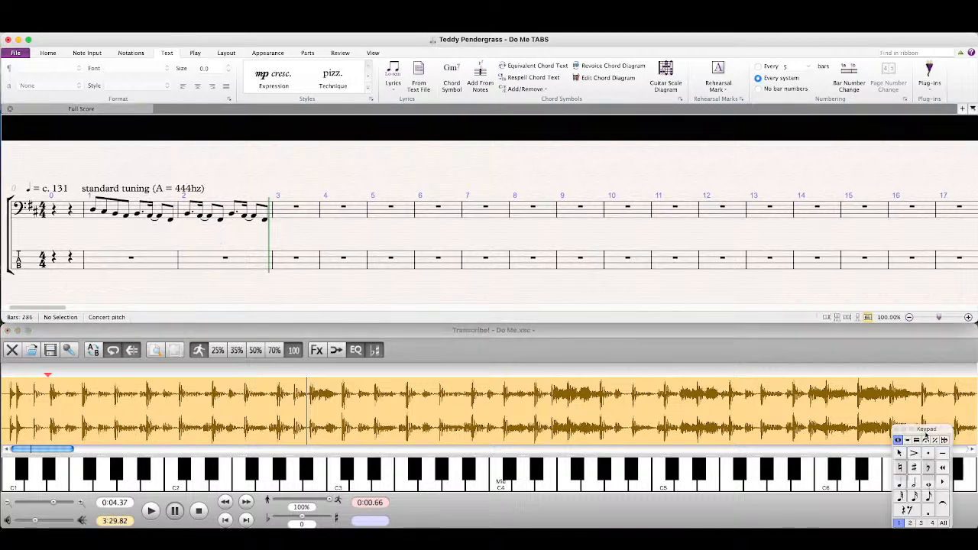
pyautogui.moveTo(924, 432); pyautogui.dragTo(925, 411)
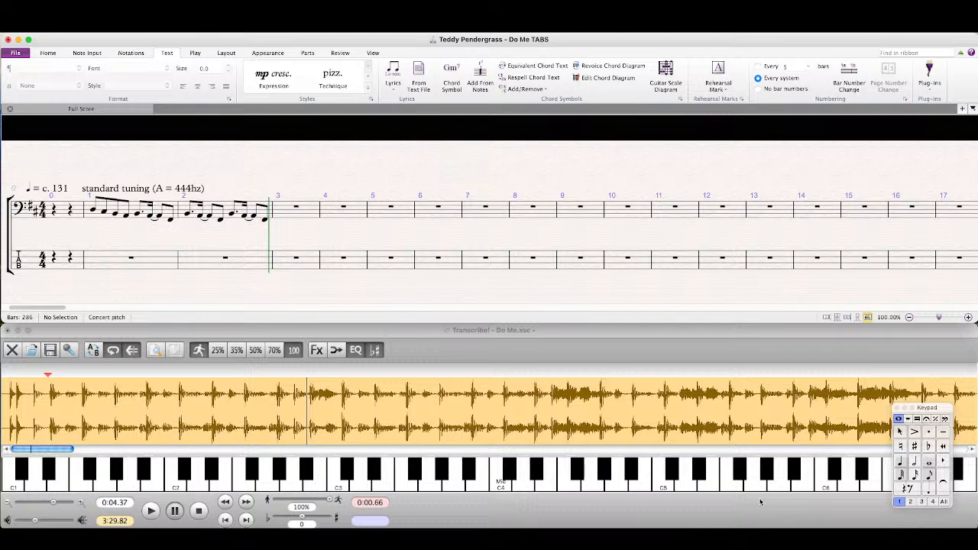
pyautogui.click(549, 340)
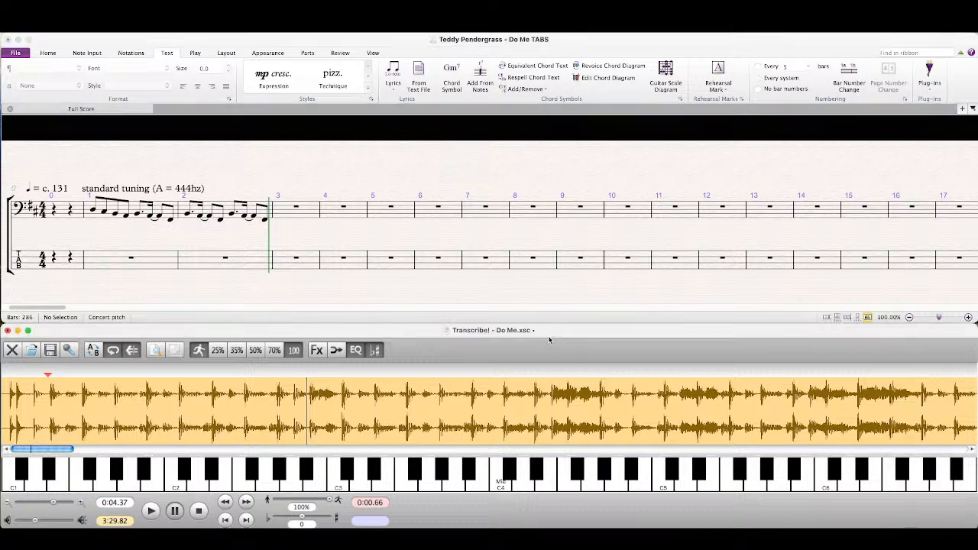
pyautogui.click(421, 244)
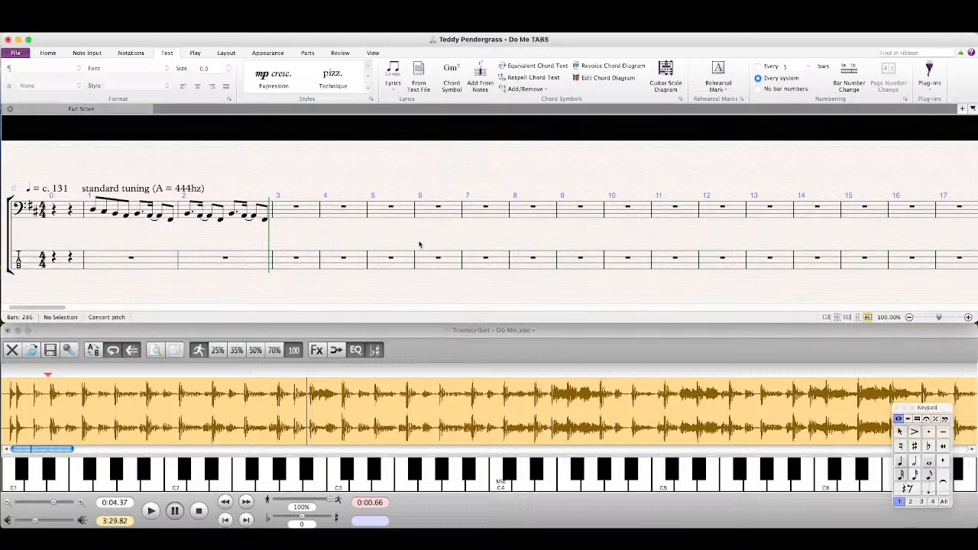
pyautogui.click(465, 352)
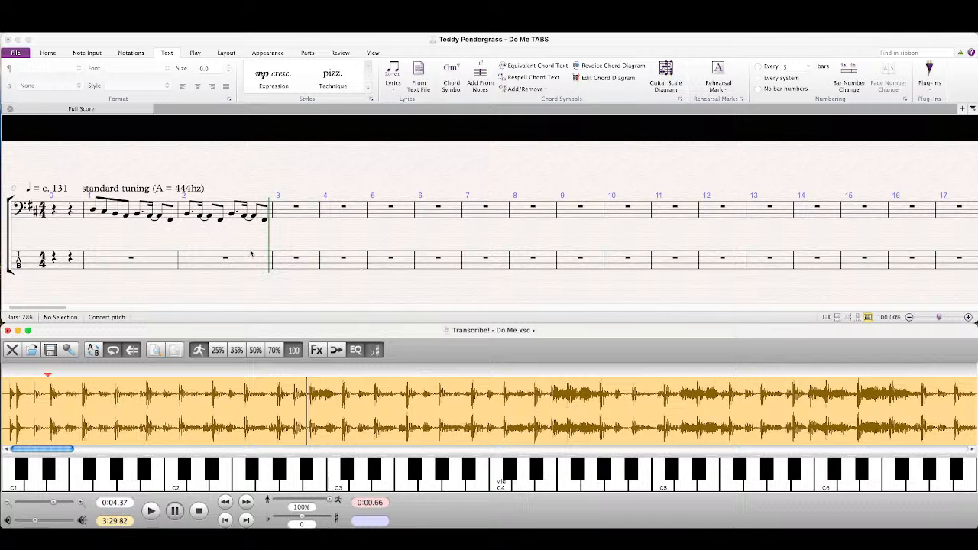
pyautogui.click(250, 254)
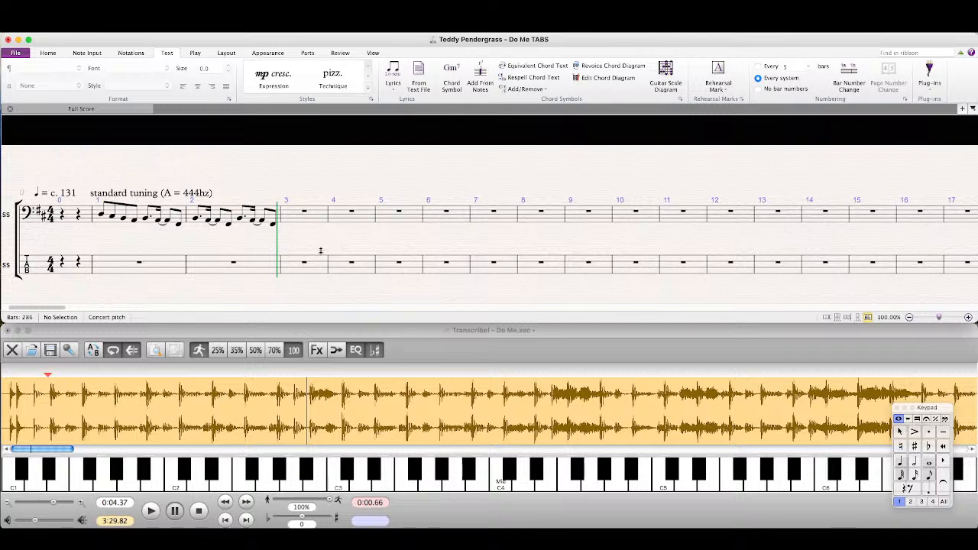
pyautogui.moveTo(323, 250)
pyautogui.mouseDown()
pyautogui.moveTo(350, 241)
pyautogui.moveTo(327, 249)
pyautogui.mouseUp()
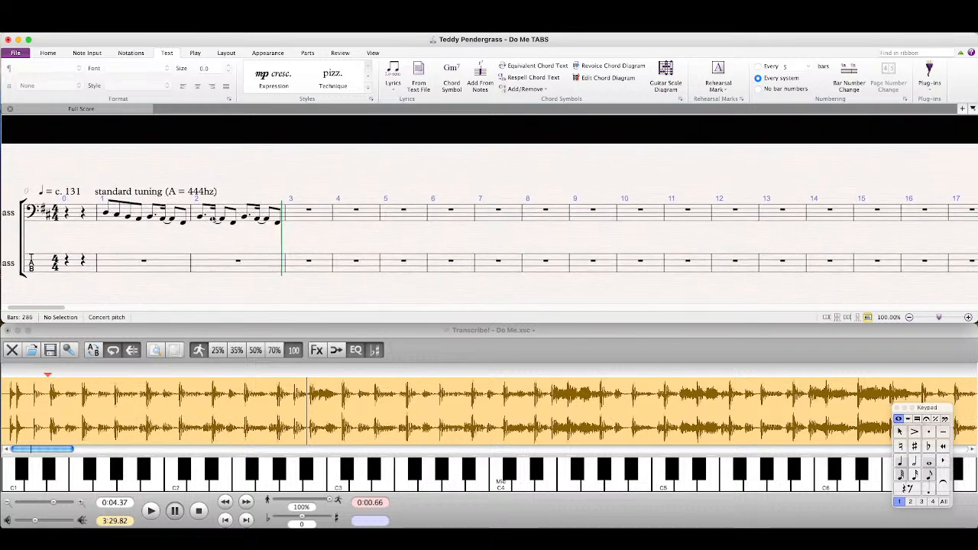
# Step: Listen to the recording from 0:00.66 in Transcribe!, and again with playback starting at about 0:04.46
pyautogui.click(452, 359)
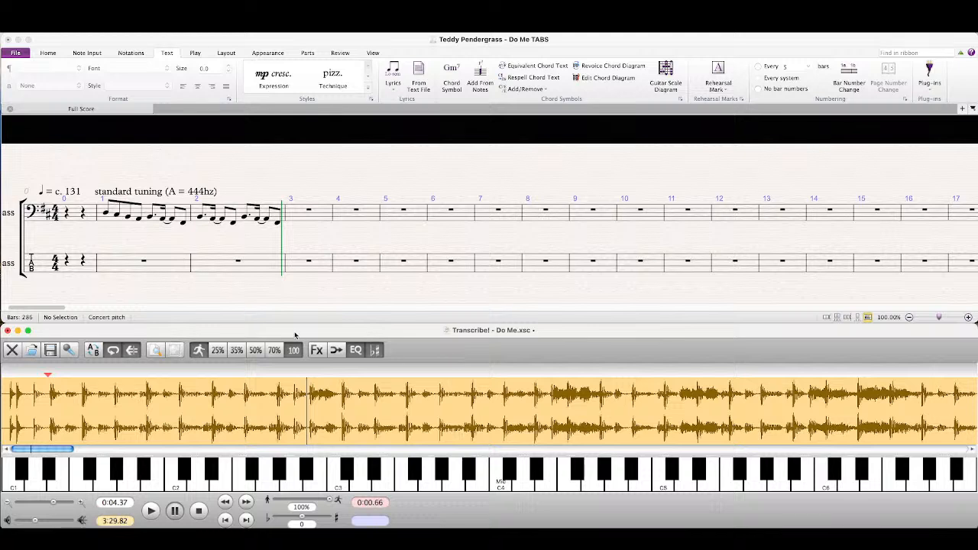
pyautogui.press('space')
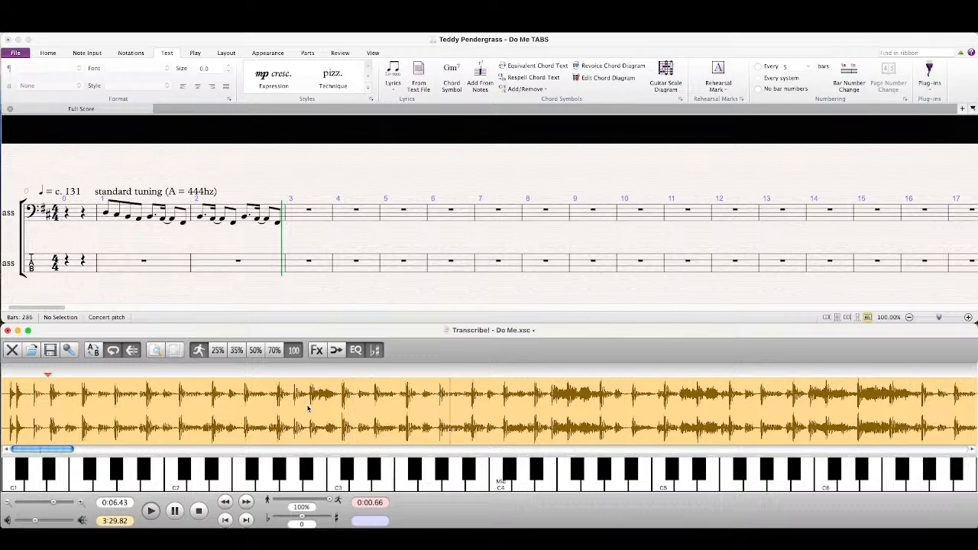
pyautogui.click(248, 409)
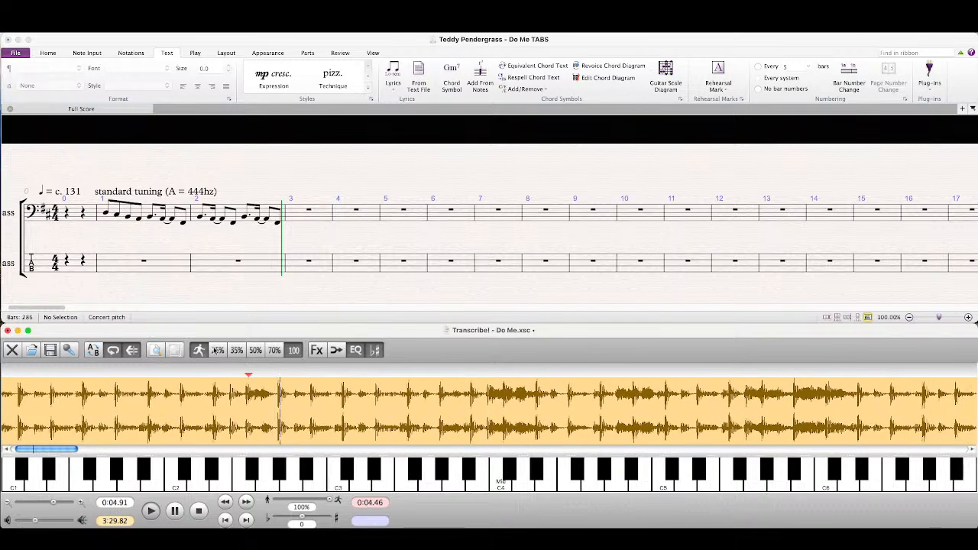
# Step: Repeat the bass notation of bars 1 and 2 into bars 3 and 4 of the Sibelius score
pyautogui.click(98, 220)
pyautogui.moveTo(107, 222); pyautogui.dragTo(244, 216)
pyautogui.press('r')
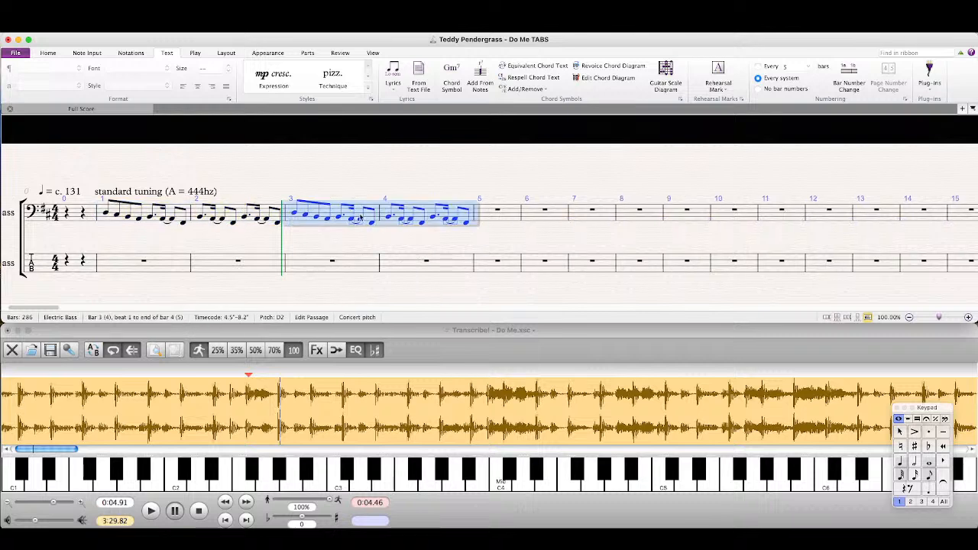
pyautogui.press('Escape')
# Step: Listen to the recording from about 0:04.87 in Transcribe!, and then from about 0:08.05
pyautogui.click(296, 421)
pyautogui.press('space')
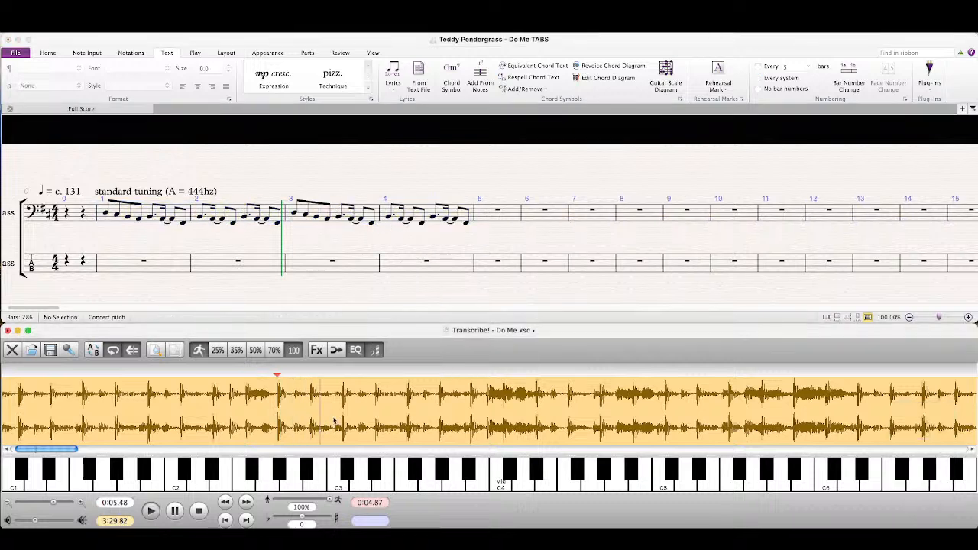
pyautogui.click(467, 420)
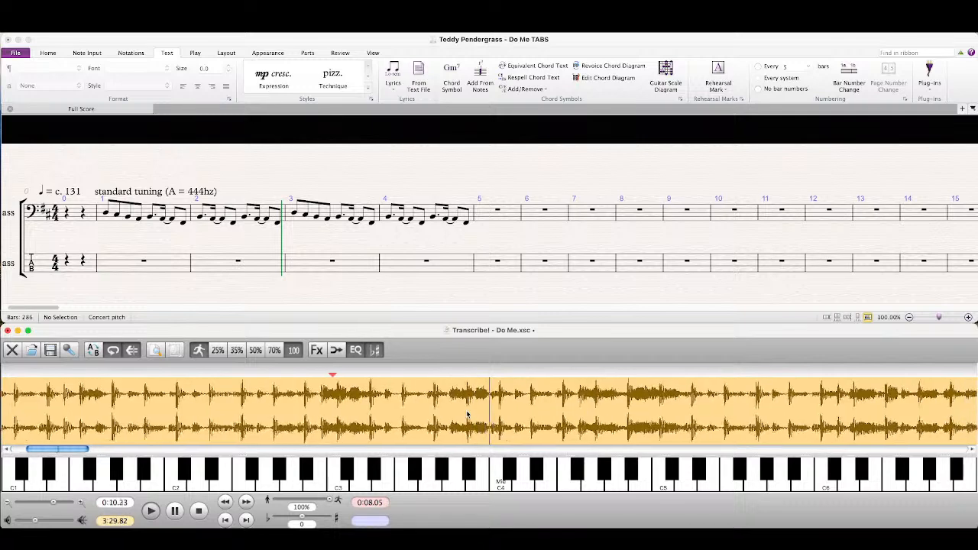
# Step: In the Sibelius score, start bar 5 with a dotted eighth D, a sixteenth F♯ tied to an eighth F♯, and an eighth A
pyautogui.click(467, 223)
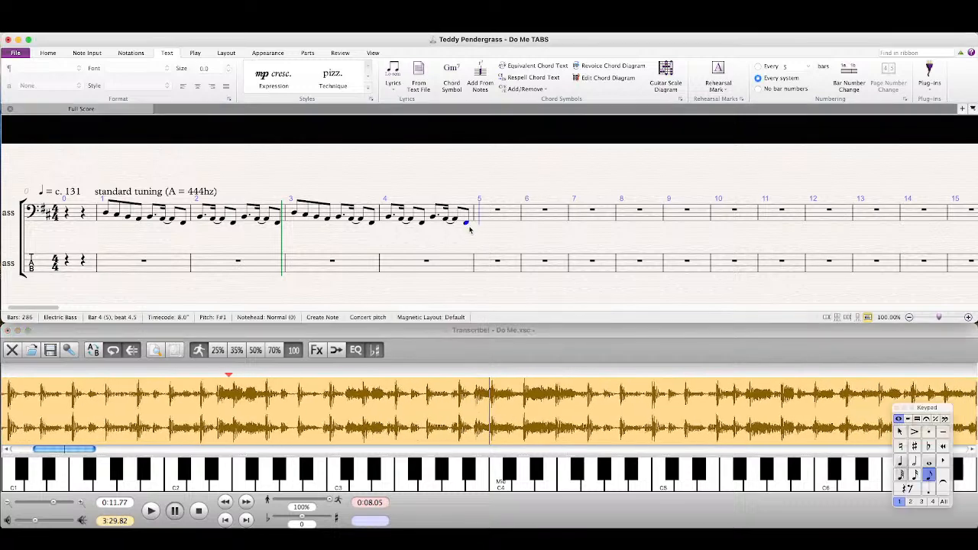
pyautogui.press('d')
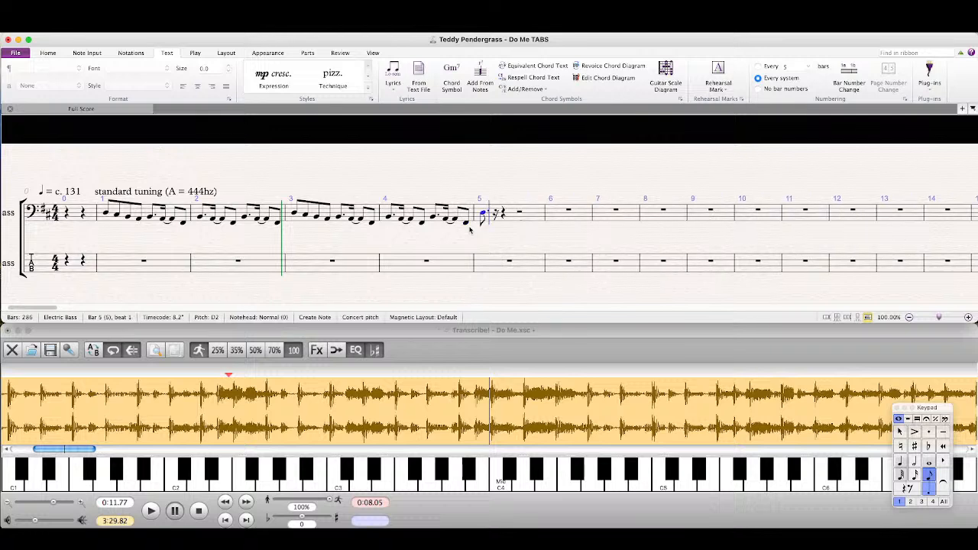
pyautogui.press('KP_2')
pyautogui.press('f')
pyautogui.press('KP_Enter')
pyautogui.press('KP_3')
pyautogui.press('f')
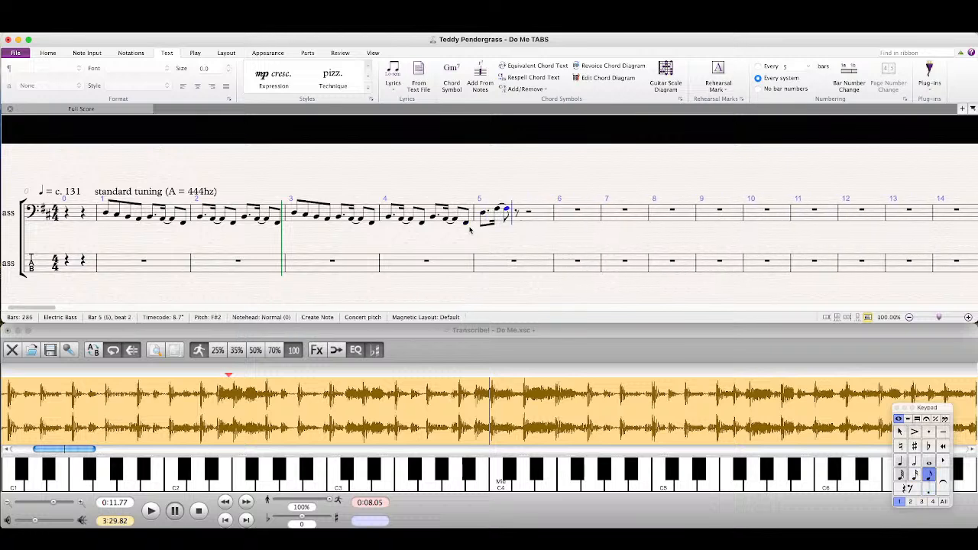
pyautogui.press('a')
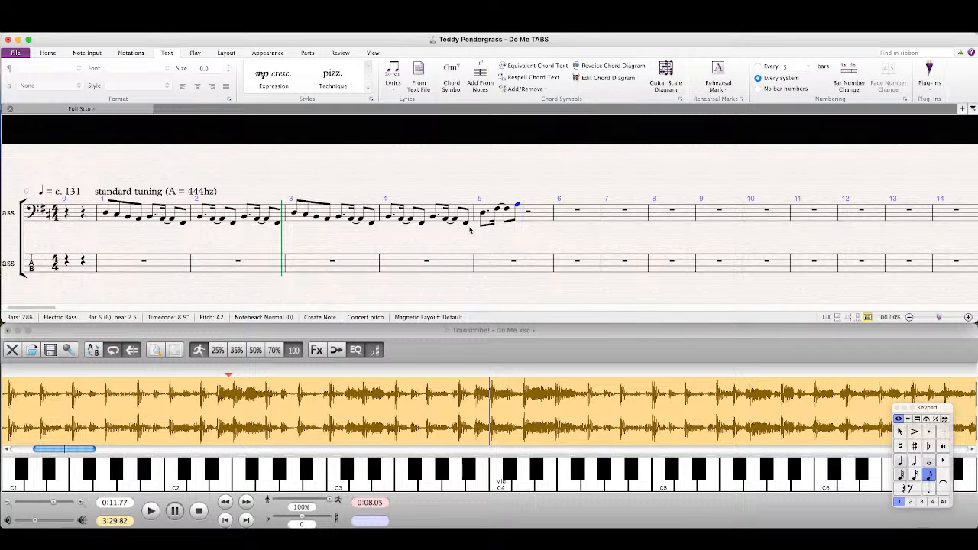
pyautogui.press('KP_Decimal')
pyautogui.press('KP_8')
pyautogui.press('c')
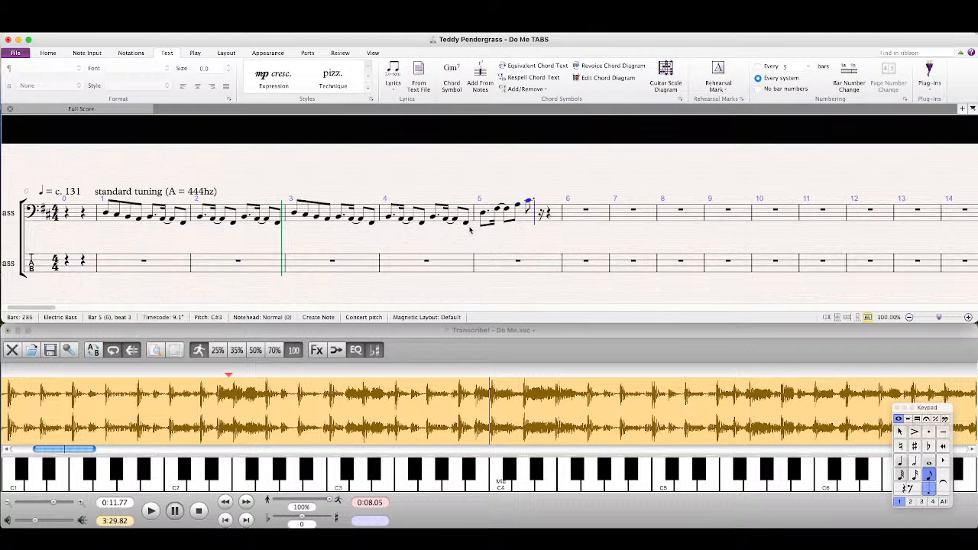
pyautogui.press('BackSpace')
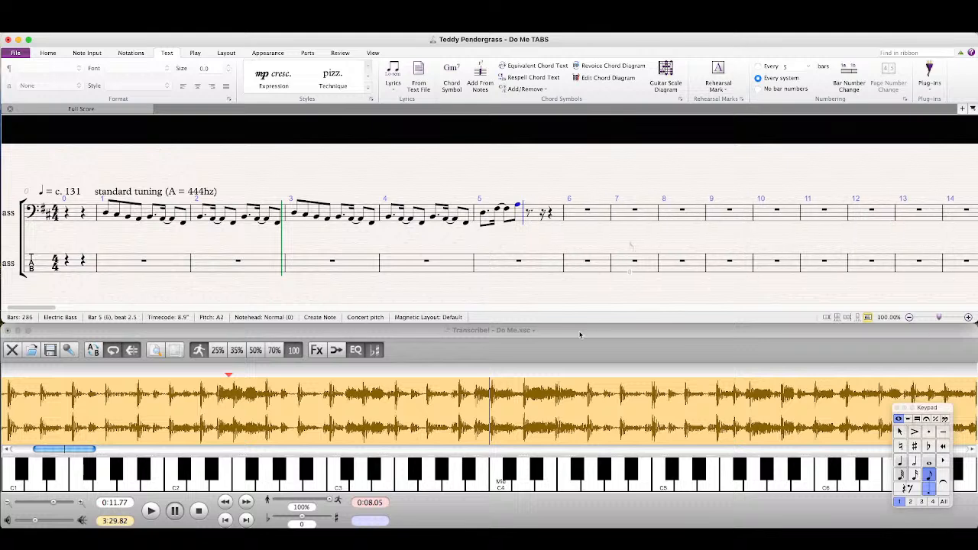
# Step: Replay the bar 5 phrase from 0:08.05 in Transcribe! and return to the Sibelius score
pyautogui.click(578, 336)
pyautogui.press('space')
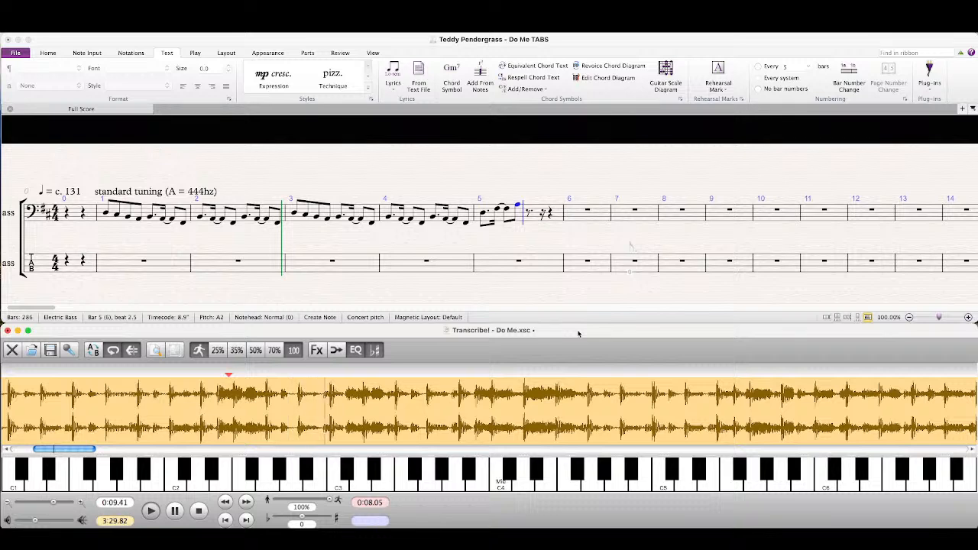
pyautogui.click(772, 168)
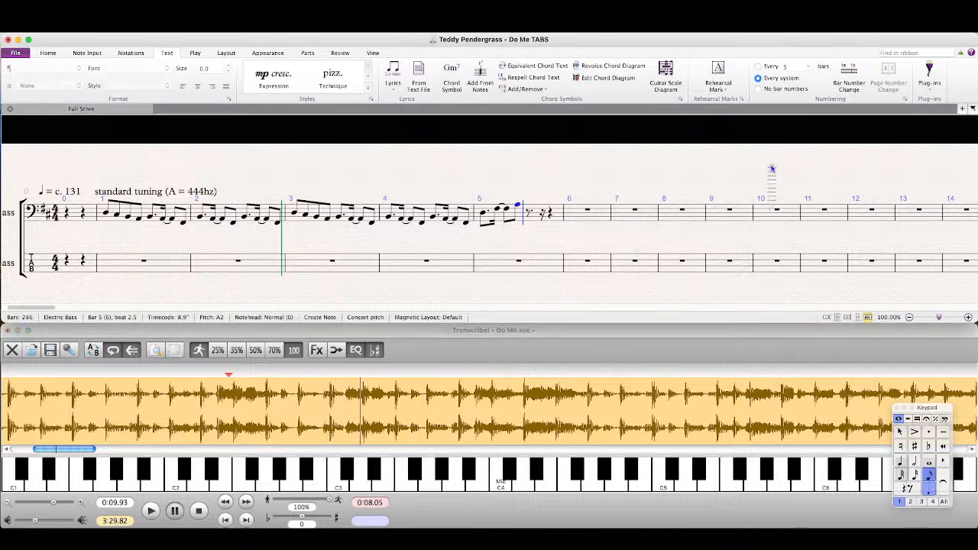
# Step: Complete bar 5 with a dotted eighth C♯ carrying a scoop, a sixteenth A tied to an eighth A, and an eighth F♯
pyautogui.click(935, 419)
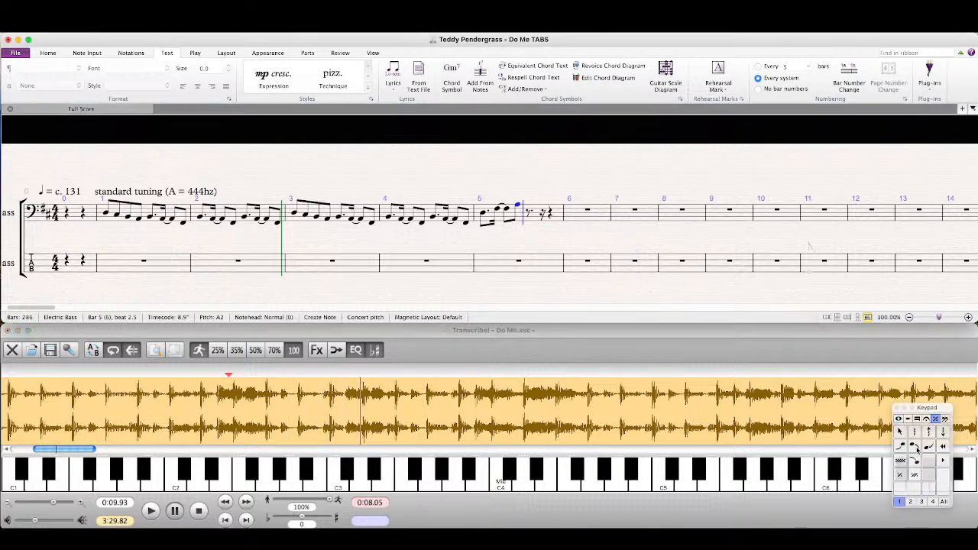
pyautogui.click(899, 445)
pyautogui.press('c')
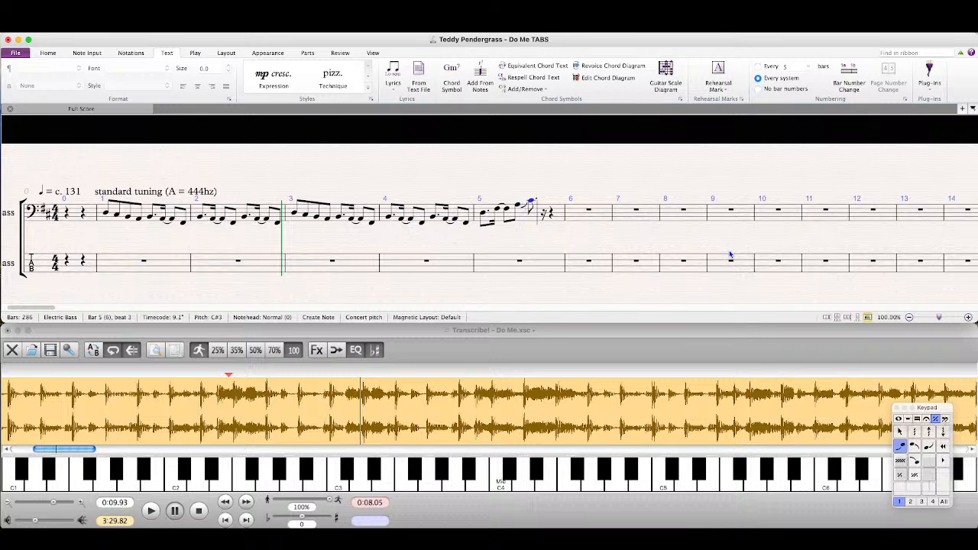
pyautogui.click(900, 445)
pyautogui.click(899, 419)
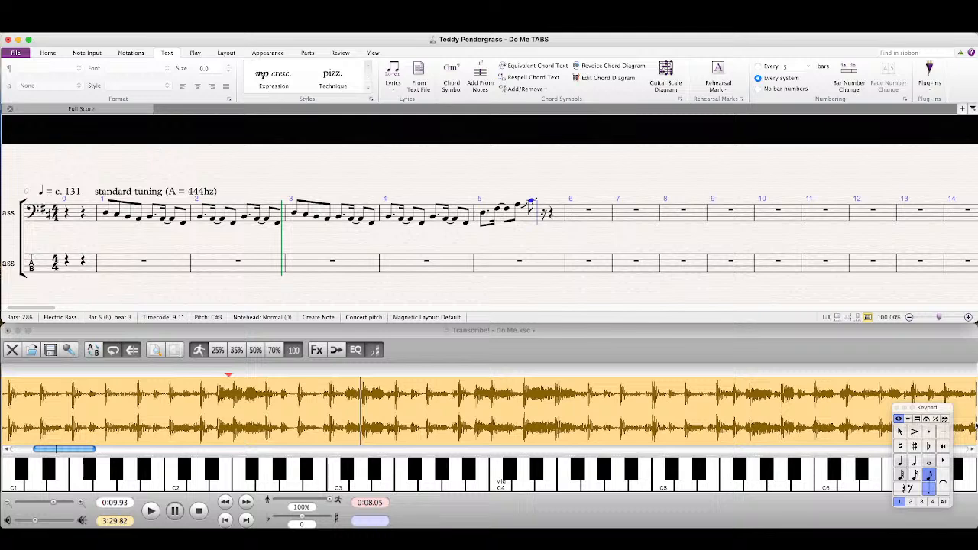
pyautogui.press('a')
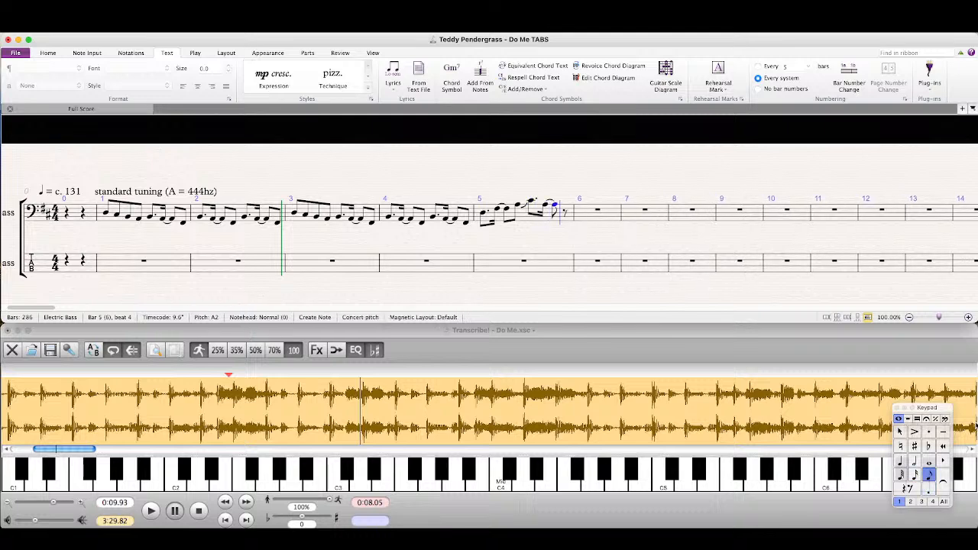
pyautogui.press('f')
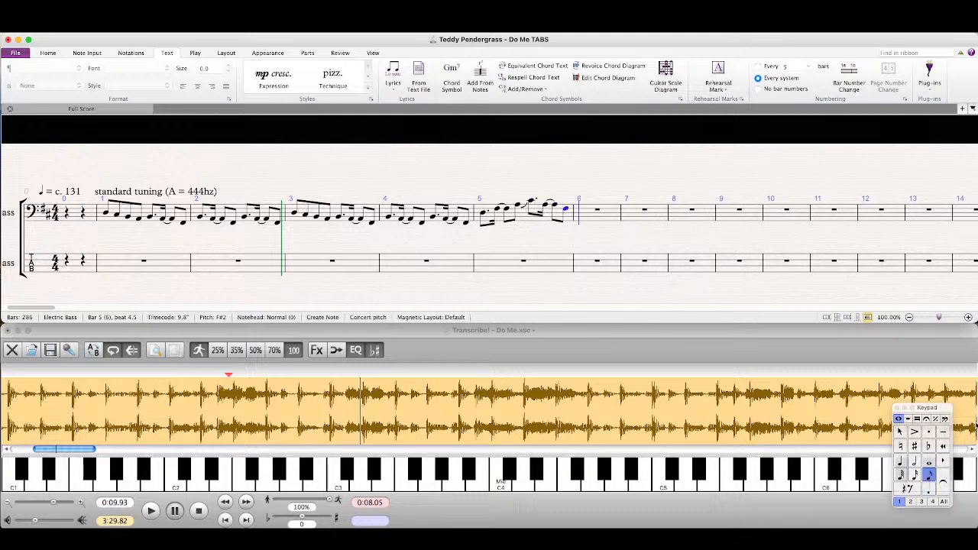
# Step: Replay the recording in Transcribe! and listen to the following phrase from about 0:10.72
pyautogui.click(459, 342)
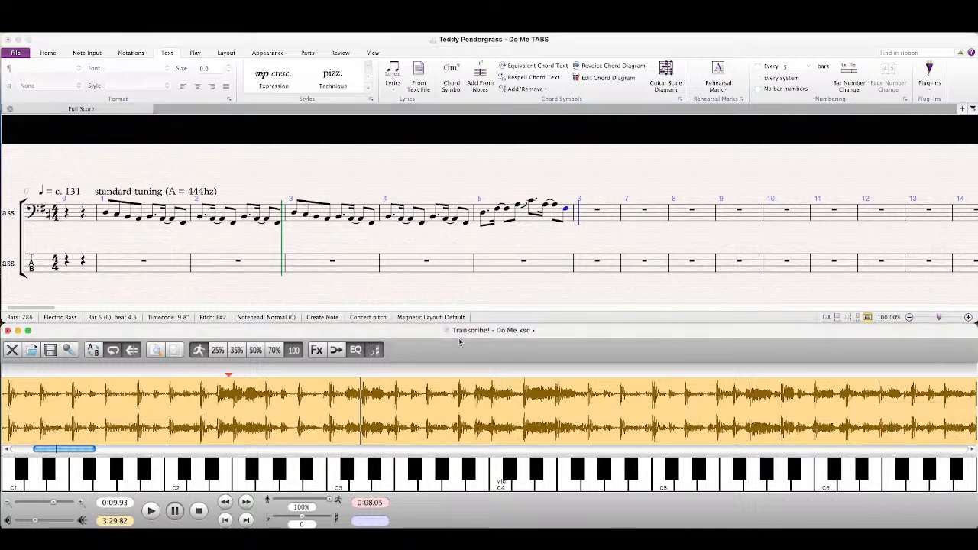
pyautogui.press('space')
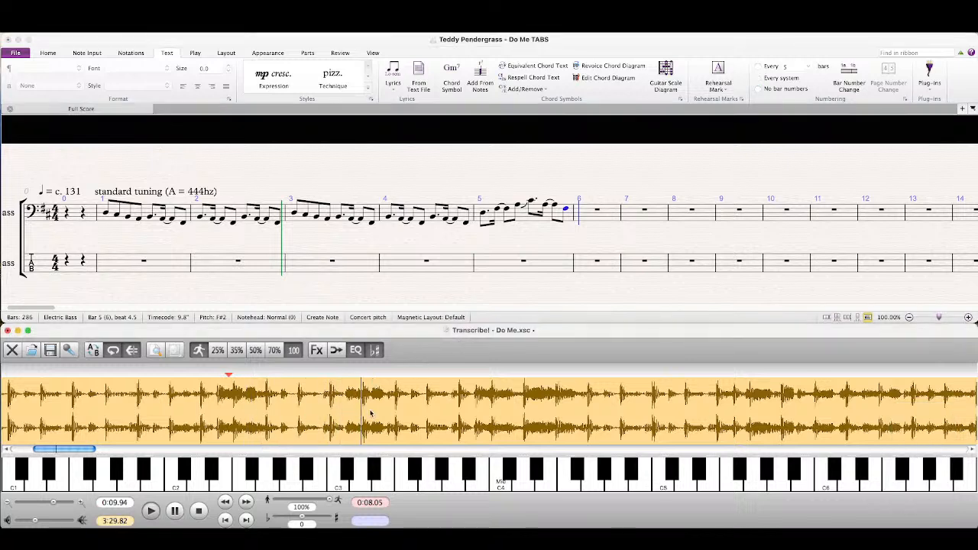
pyautogui.click(415, 414)
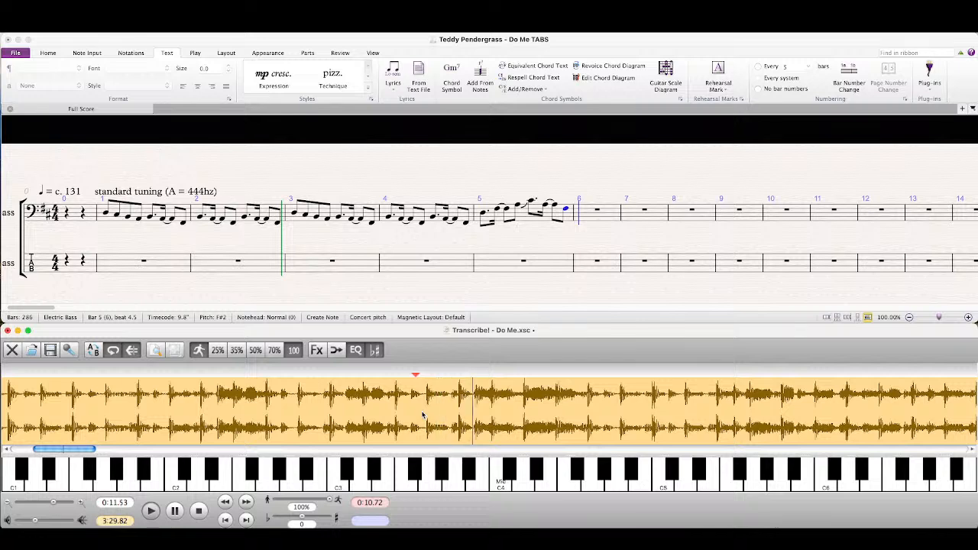
# Step: In the Sibelius score, start bar 6 with a dotted eighth A, a sixteenth B tied to an eighth B, and an eighth A
pyautogui.press('space')
pyautogui.click(497, 43)
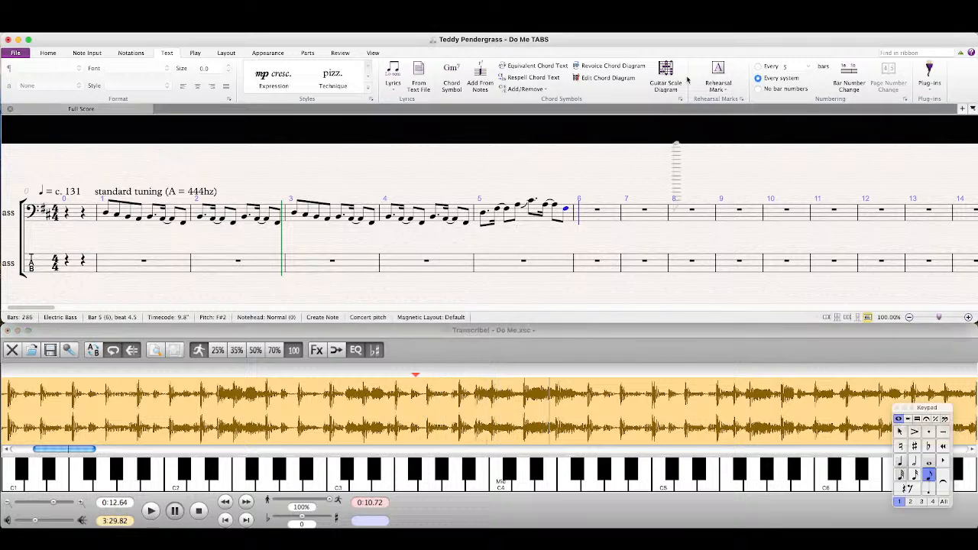
pyautogui.press('.')
pyautogui.press('a')
pyautogui.press('2')
pyautogui.press('b')
pyautogui.press('Return')
pyautogui.press('3')
pyautogui.press('b')
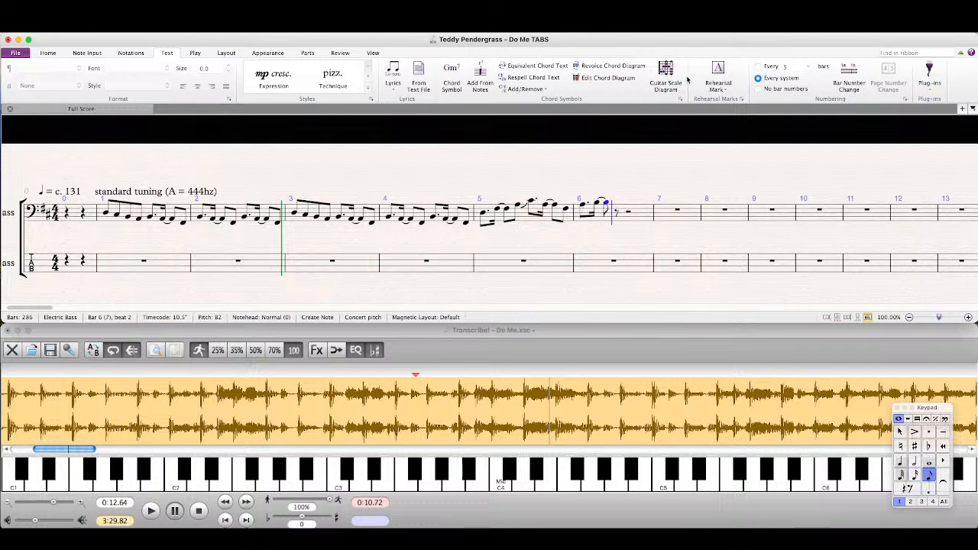
pyautogui.press('a')
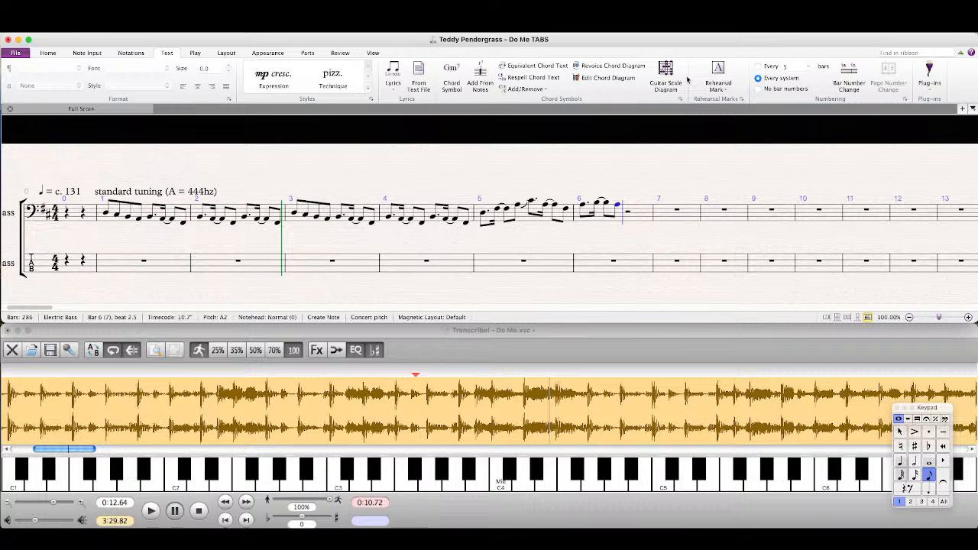
# Step: Replay the recording in Transcribe! from 0:05.47 and from 0:08.10 to check the bar 5 and 6 phrase
pyautogui.click(172, 392)
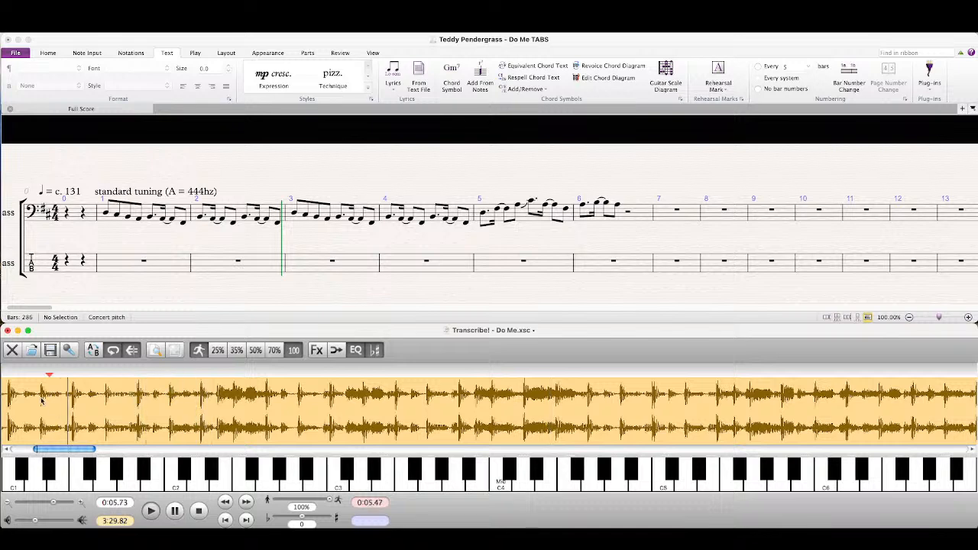
pyautogui.moveTo(89, 450); pyautogui.dragTo(83, 449)
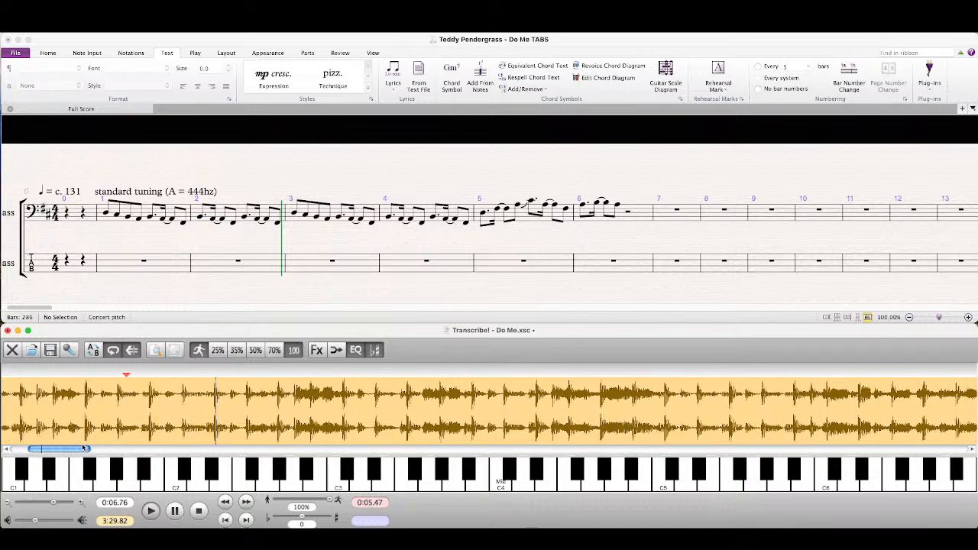
pyautogui.click(327, 415)
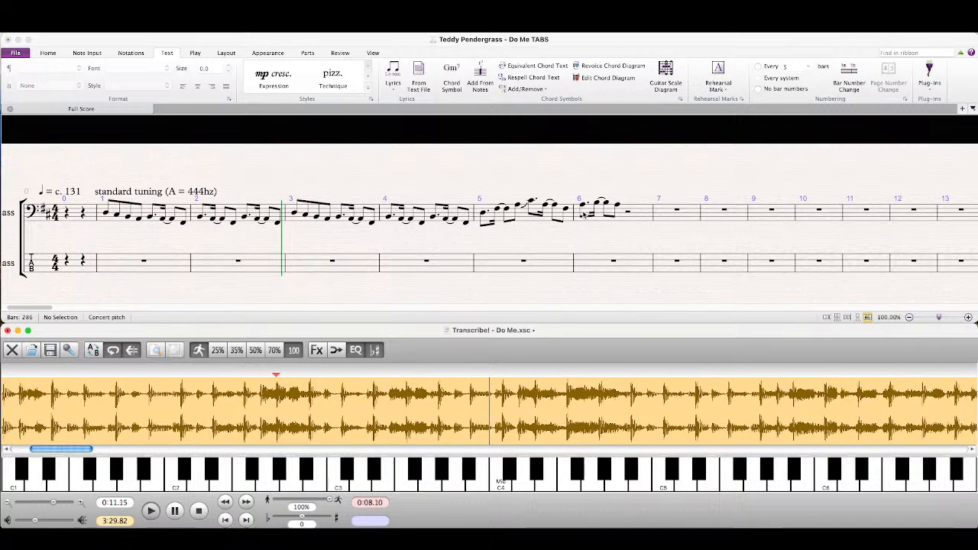
# Step: Move the notes at the start of bar 6 in the Sibelius score to beat 3 of the same bar
pyautogui.click(583, 208)
pyautogui.keyDown('shift'); pyautogui.click(616, 209); pyautogui.keyUp('shift')
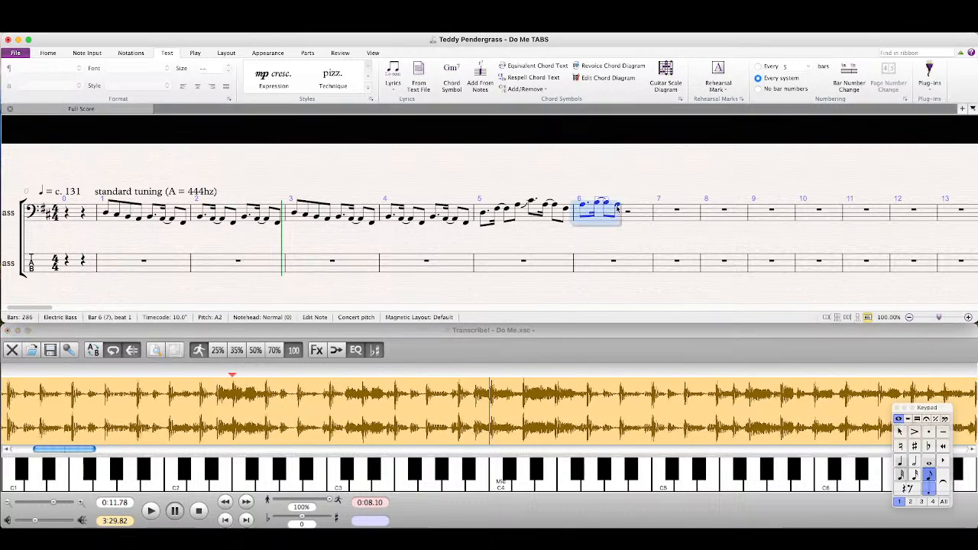
pyautogui.press('Delete')
pyautogui.click(610, 211)
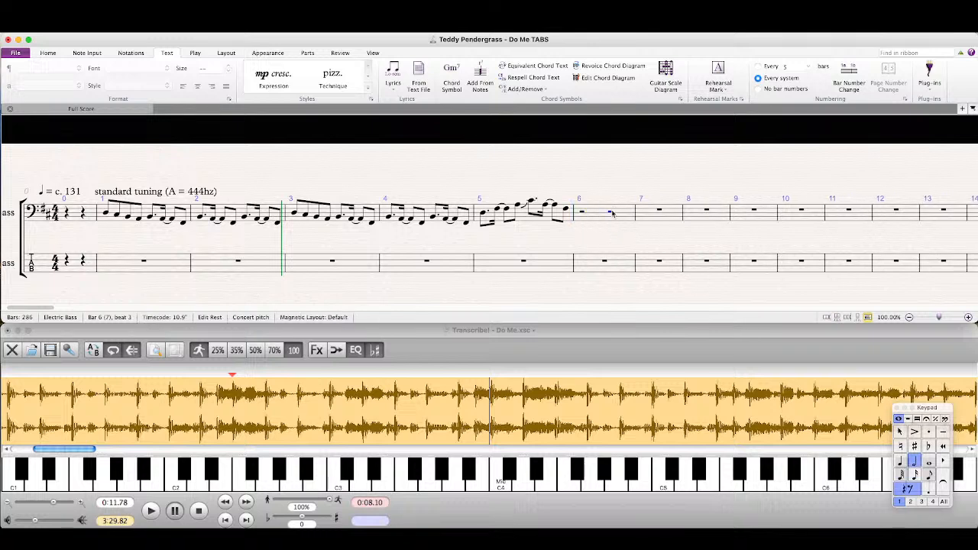
pyautogui.press('super+v')
pyautogui.press('Escape')
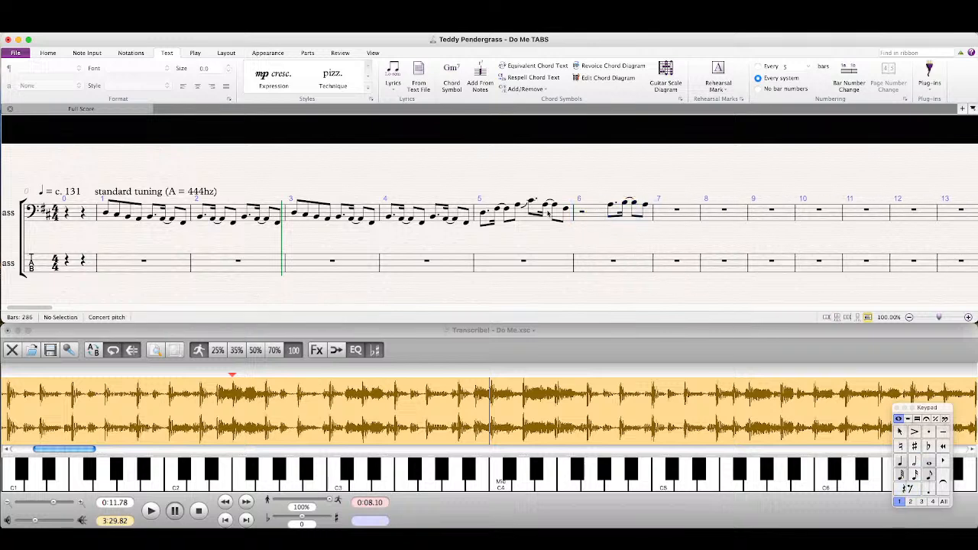
# Step: Fill the first half of bar 6 with a dotted eighth B, a sixteenth A tied to an eighth A, and an eighth F♯
pyautogui.click(566, 208)
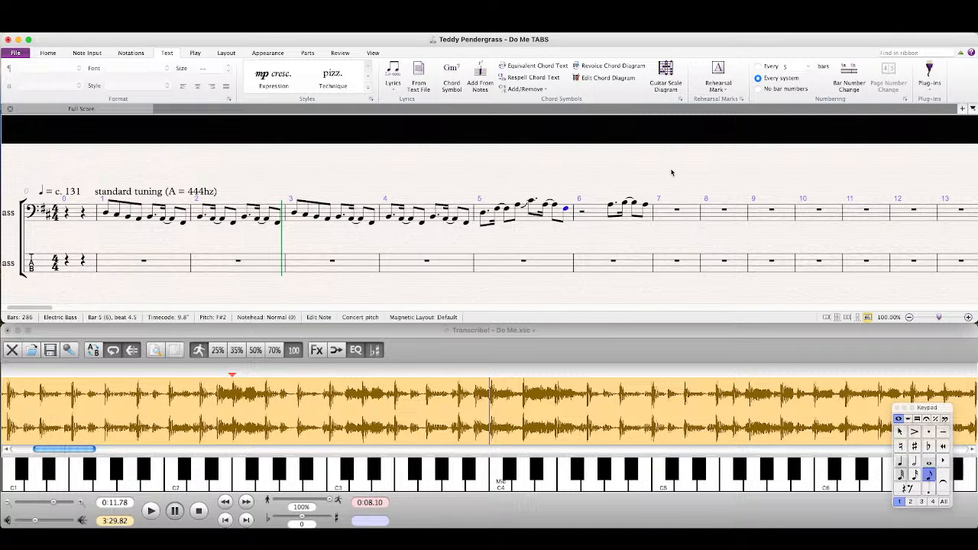
pyautogui.press('b')
pyautogui.press('b')
pyautogui.press('3')
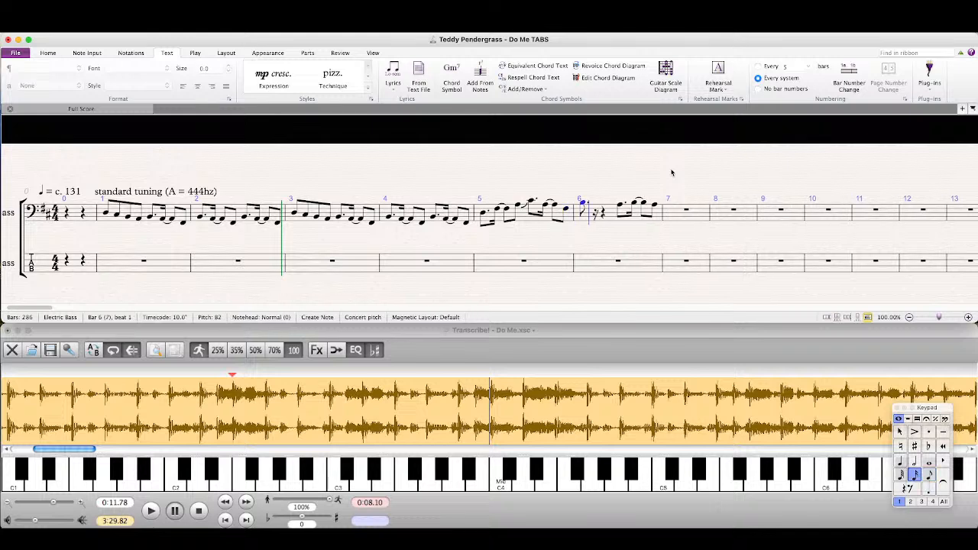
pyautogui.press('a')
pyautogui.press('KP_Enter')
pyautogui.press('3')
pyautogui.press('a')
pyautogui.press('2')
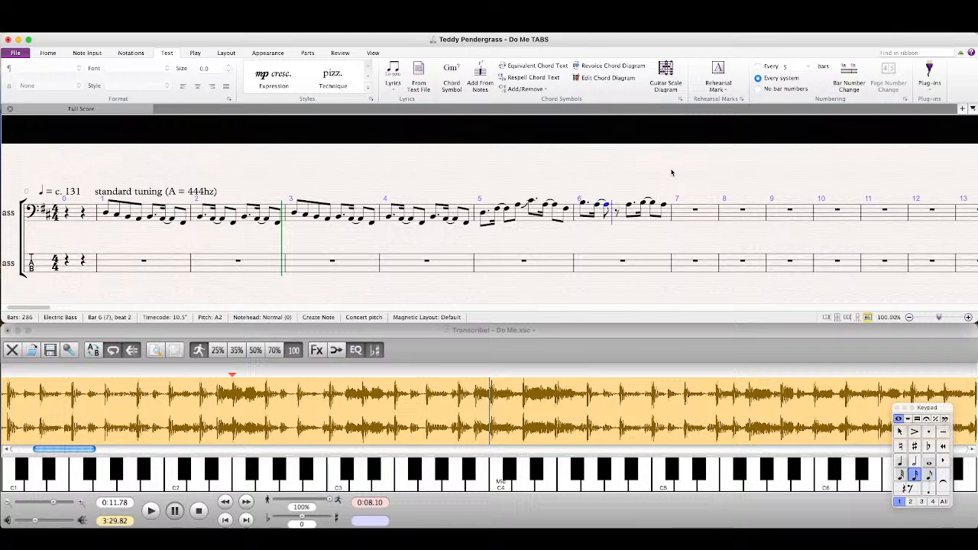
pyautogui.press('3')
pyautogui.press('f')
pyautogui.press('Escape')
# Step: Replay the recording in Transcribe! from 0:08.10 and listen on through the bars that follow bar 6
pyautogui.click(522, 330)
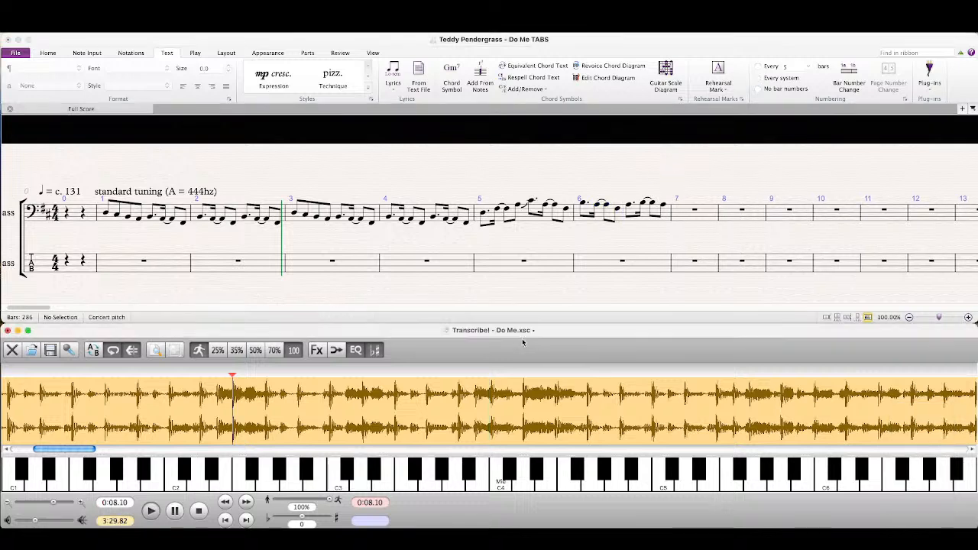
pyautogui.press('space')
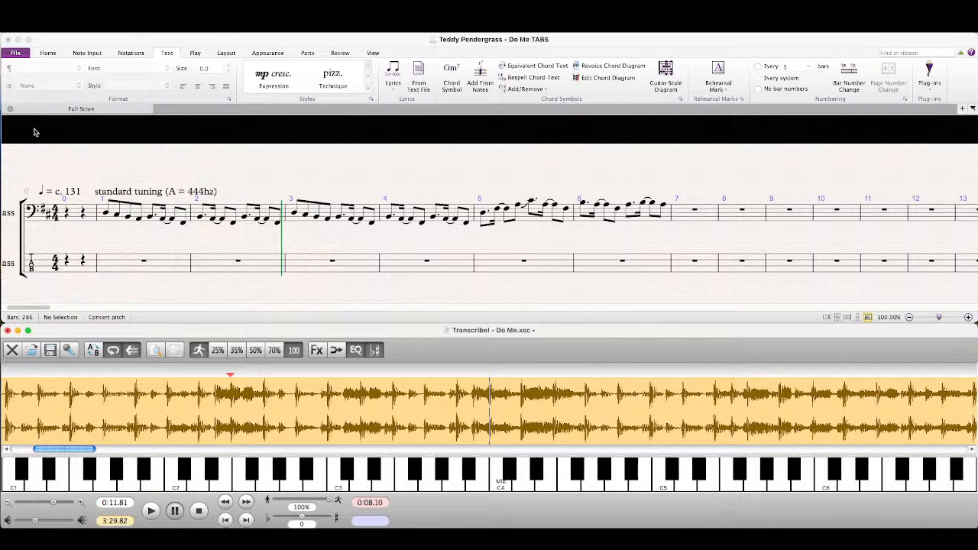
pyautogui.press('super+Tab')
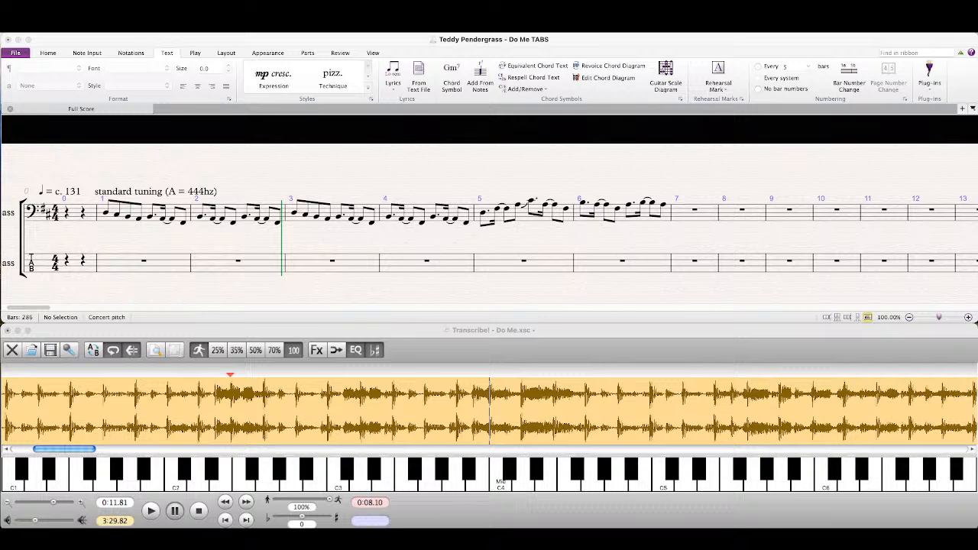
pyautogui.click(512, 350)
pyautogui.press('space')
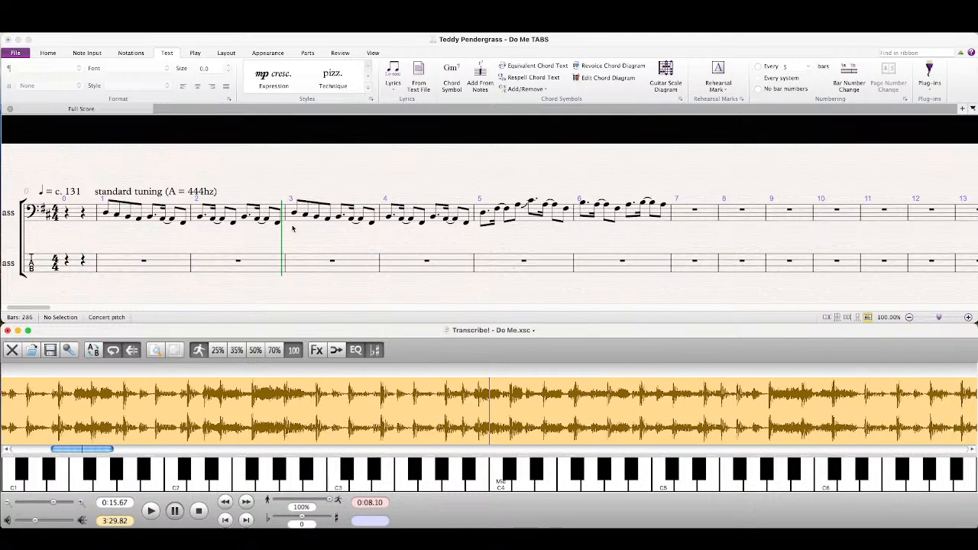
# Step: Copy the bass notes of bars 3 and 4 in the Sibelius score into bars 7 and 8
pyautogui.click(294, 226)
pyautogui.keyDown('shift'); pyautogui.click(428, 211); pyautogui.keyUp('shift')
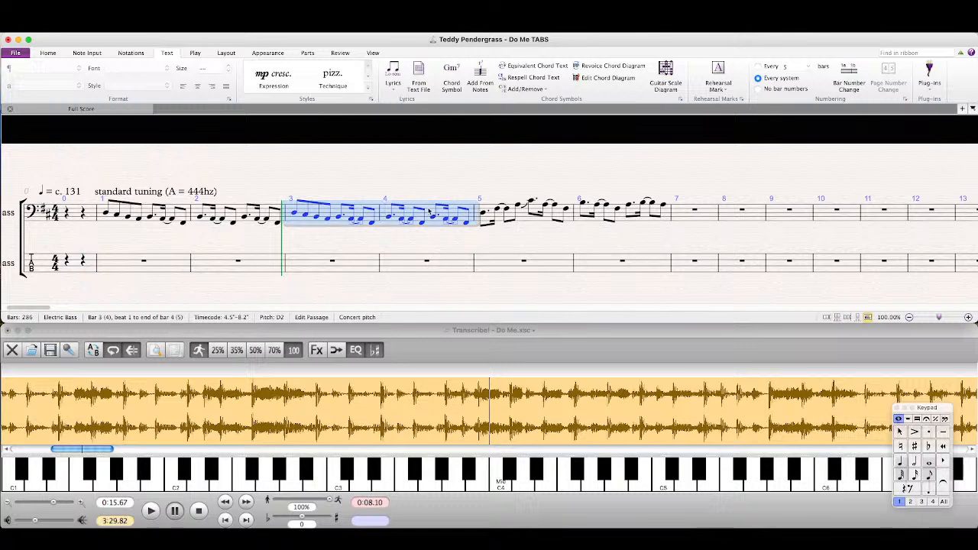
pyautogui.press('super+c')
pyautogui.click(691, 218)
pyautogui.press('super+v')
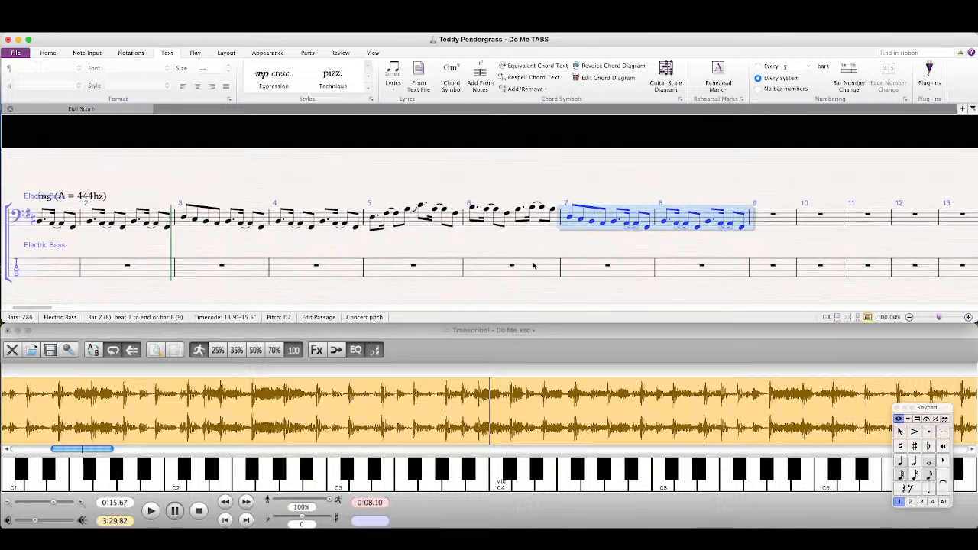
# Step: Listen to the next phrase from 0:15.44 in Transcribe! and return to the Sibelius score
pyautogui.click(475, 427)
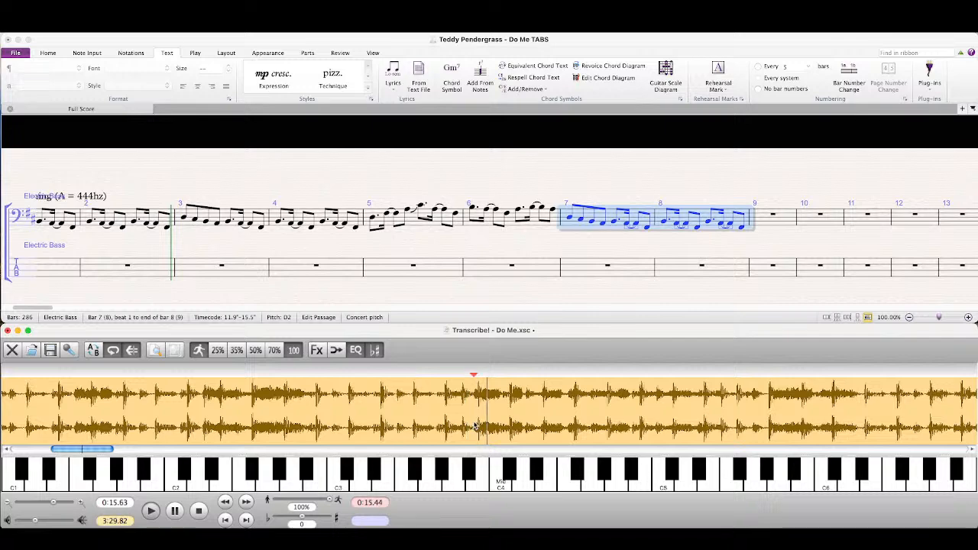
pyautogui.click(419, 237)
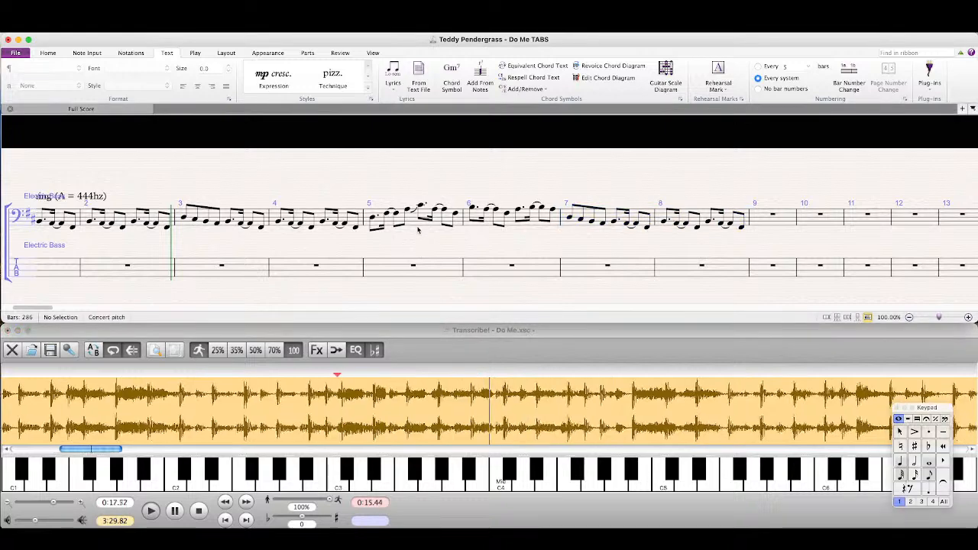
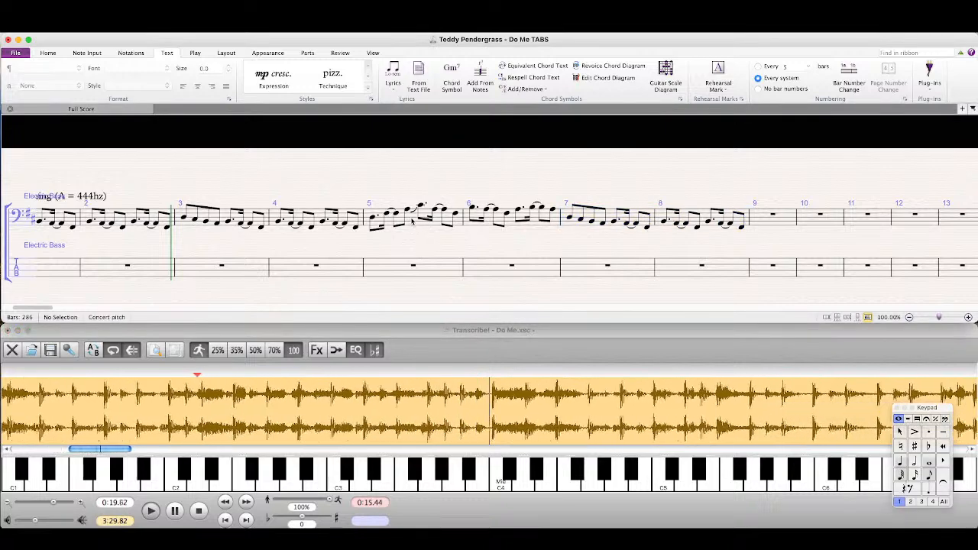
# Step: Repeat the bass notes of bars 5 to 8 into bars 9 to 12
pyautogui.click(412, 221)
pyautogui.keyDown('shift'); pyautogui.click(699, 218); pyautogui.keyUp('shift')
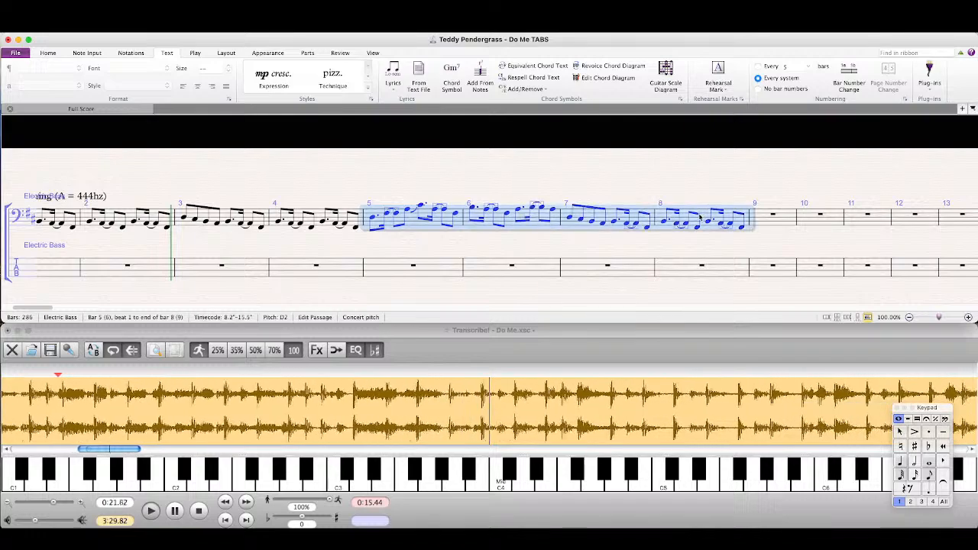
pyautogui.press('r')
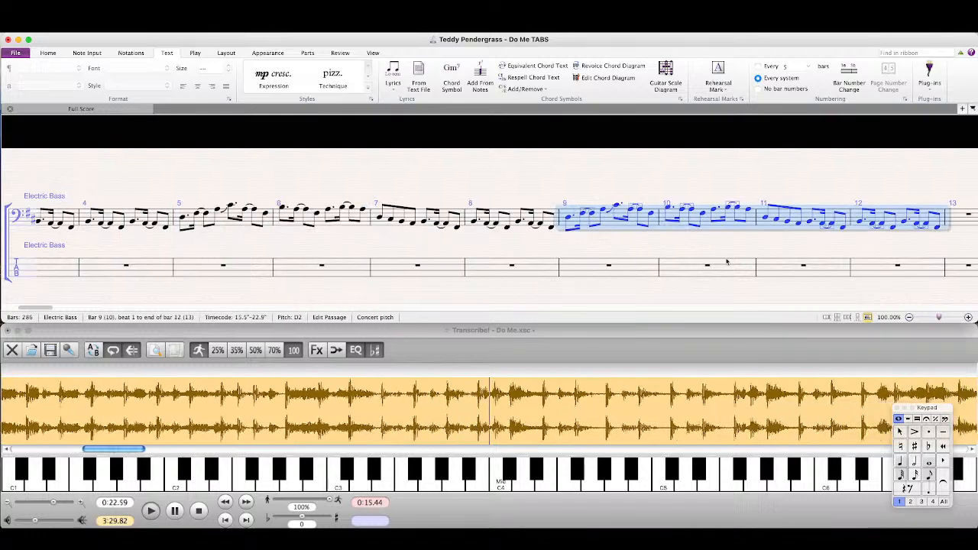
# Step: Listen in Transcribe! from 0:22.88 to the phrase that follows bar 12
pyautogui.click(387, 413)
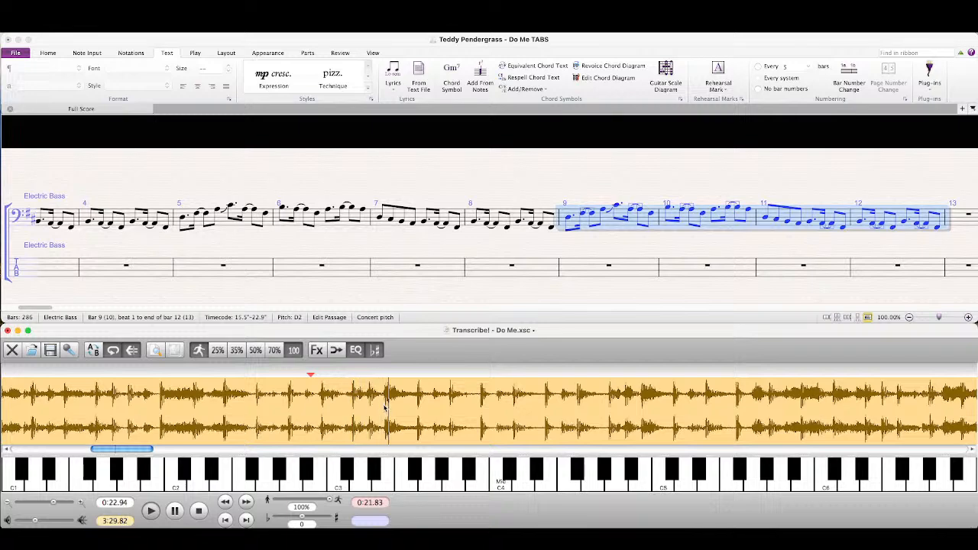
pyautogui.click(889, 252)
pyautogui.moveTo(889, 251); pyautogui.dragTo(542, 238)
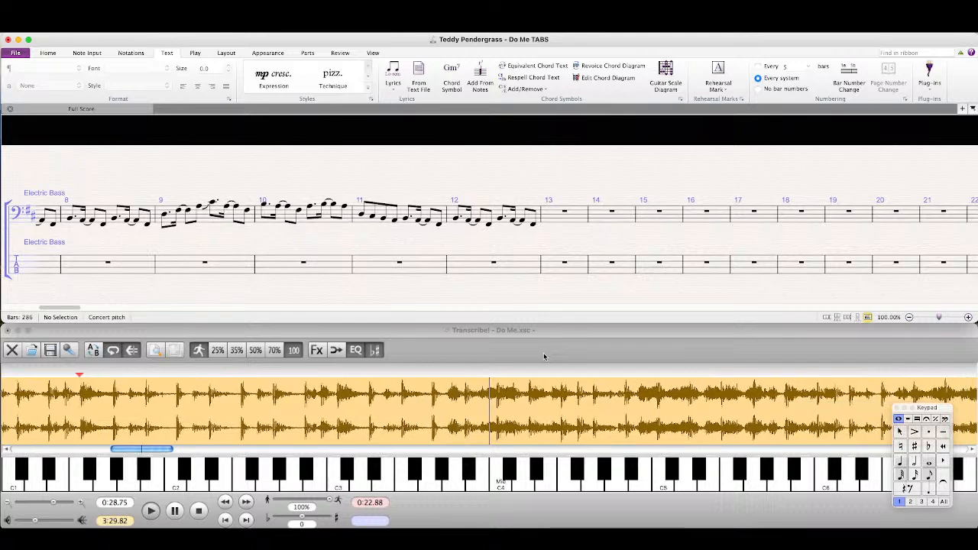
pyautogui.click(544, 357)
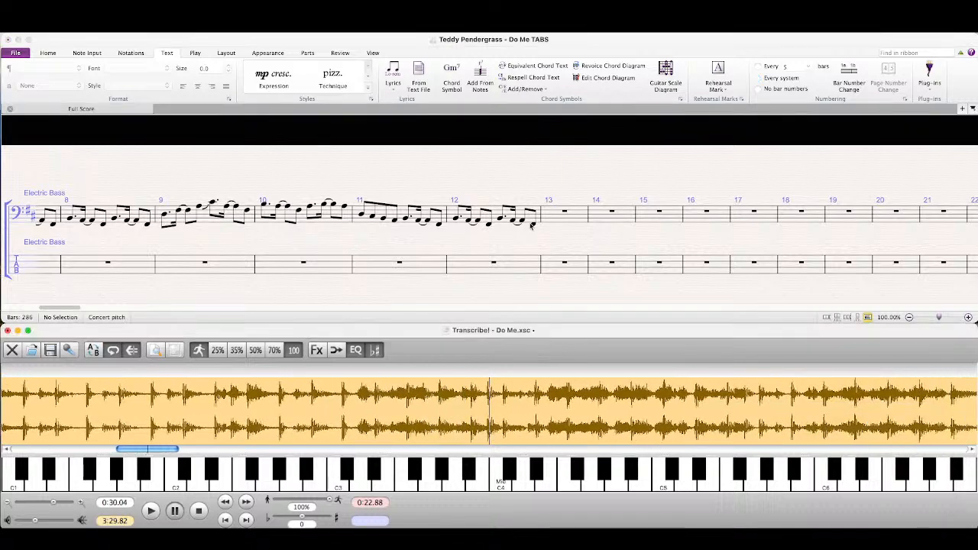
# Step: In the Sibelius score, fill the first half of bar 13 with a low eighth E, two eighth rests and an eighth D♯ in the upper octave
pyautogui.click(532, 225)
pyautogui.press('n')
pyautogui.press('e')
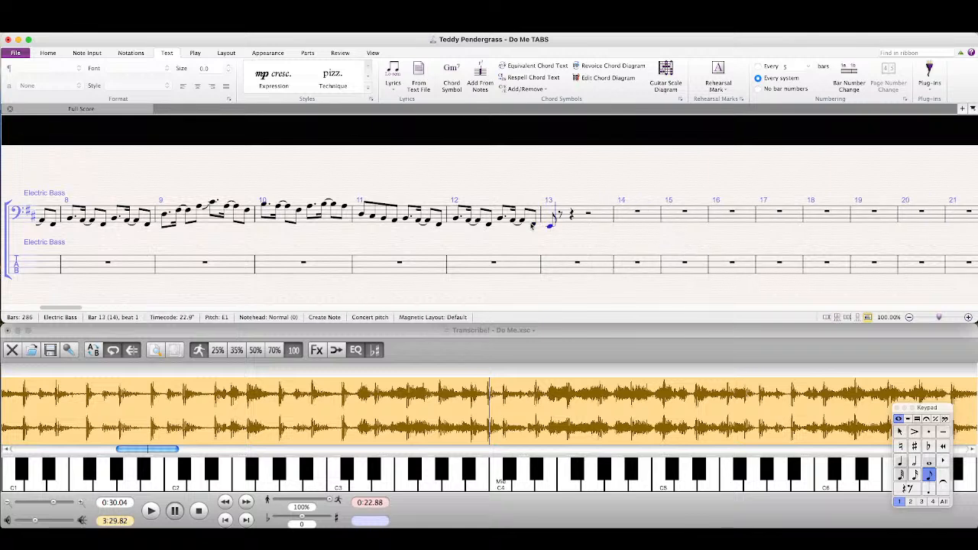
pyautogui.press('0')
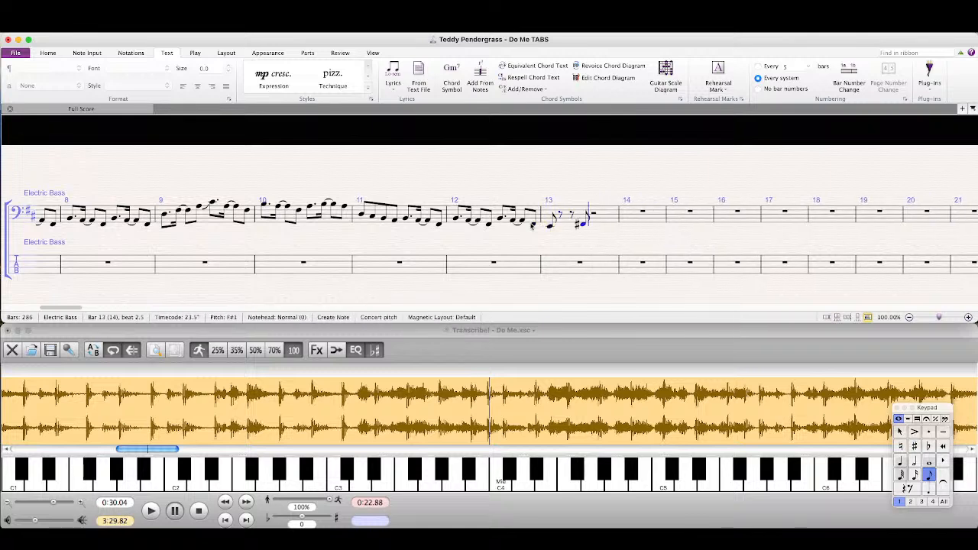
pyautogui.press('8')
pyautogui.press('d')
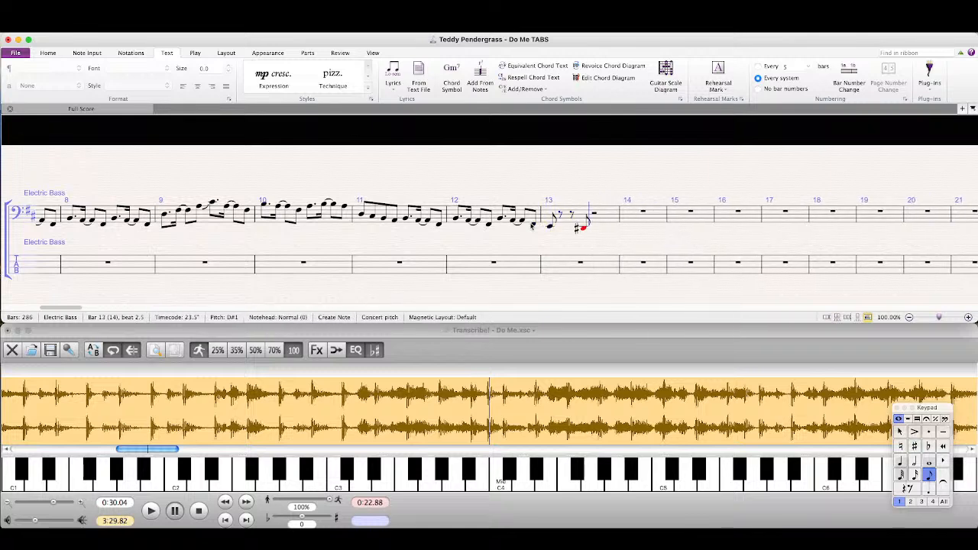
pyautogui.press('super+Up')
# Step: Complete bar 13 with an eighth E, two eighth rests and an eighth E an octave lower
pyautogui.press('e')
pyautogui.press('0')
pyautogui.press('0')
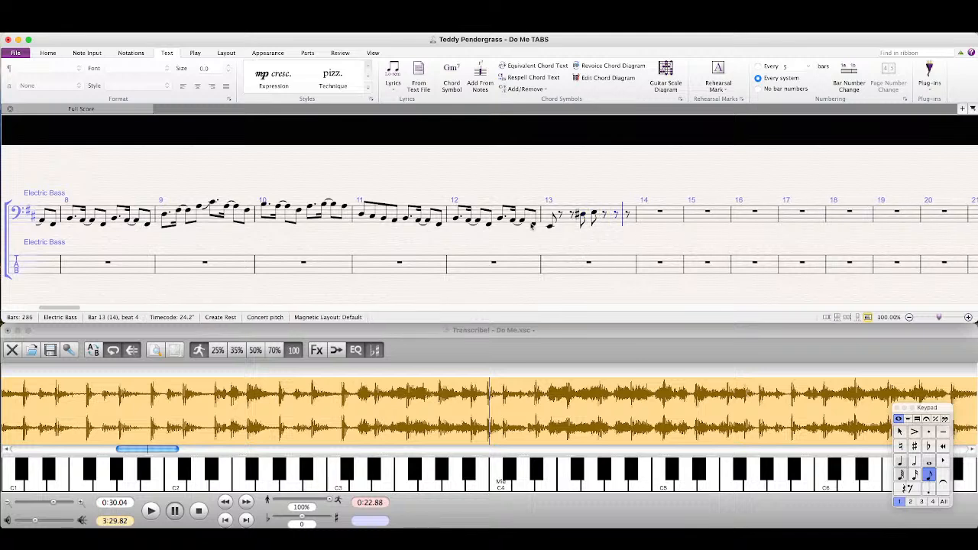
pyautogui.press('e')
pyautogui.press('super+Down')
# Step: Start bar 14 with a low eighth E and two eighth rests, and replay the phrase in Transcribe! from 0:22.88 before returning to Sibelius
pyautogui.press('e')
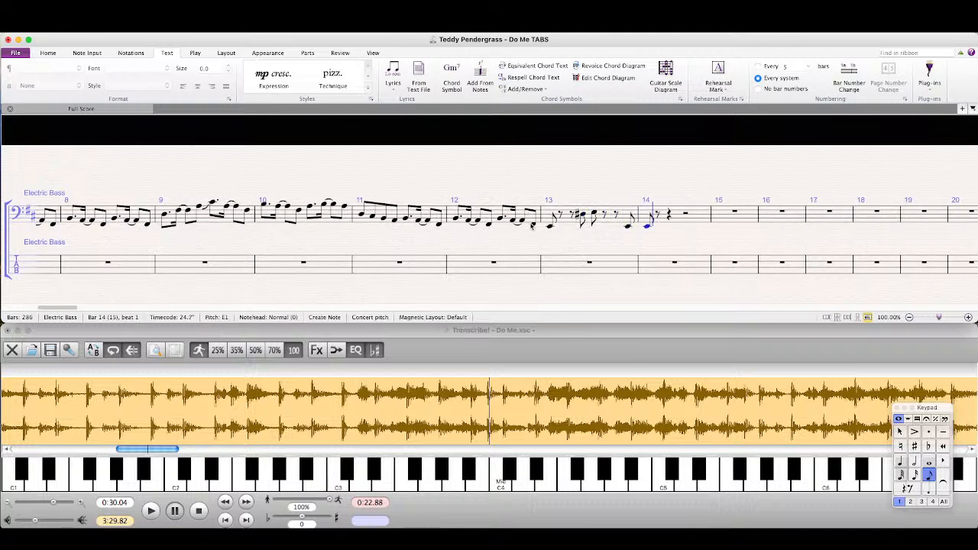
pyautogui.press('0')
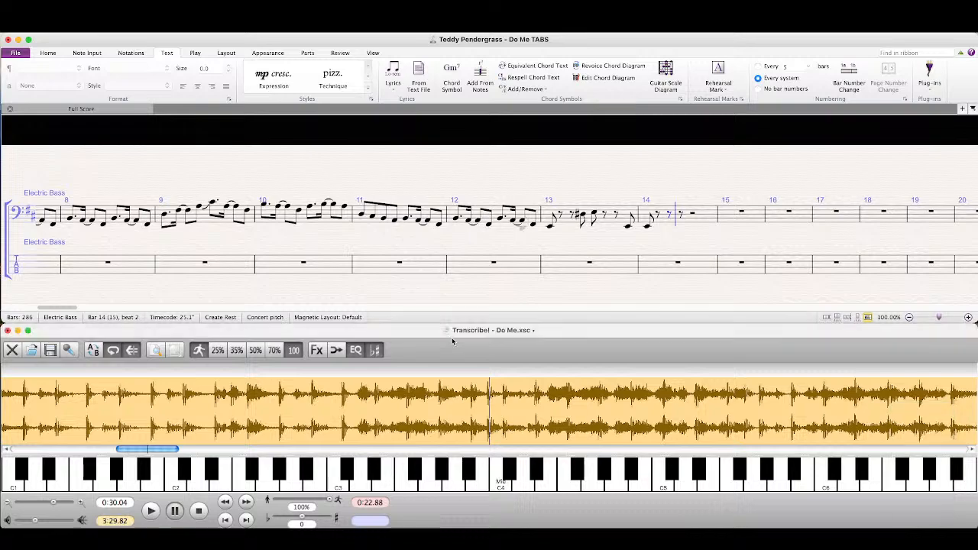
pyautogui.click(452, 341)
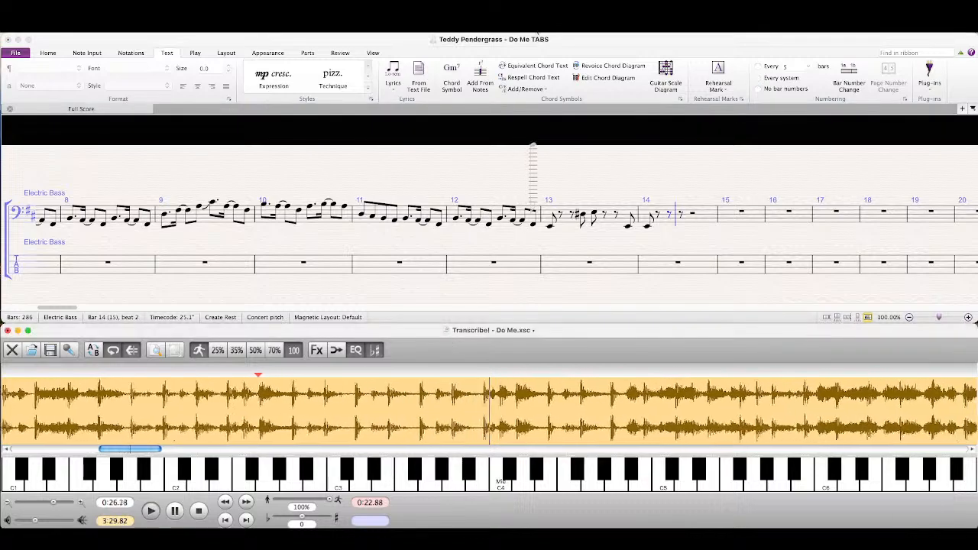
pyautogui.click(539, 41)
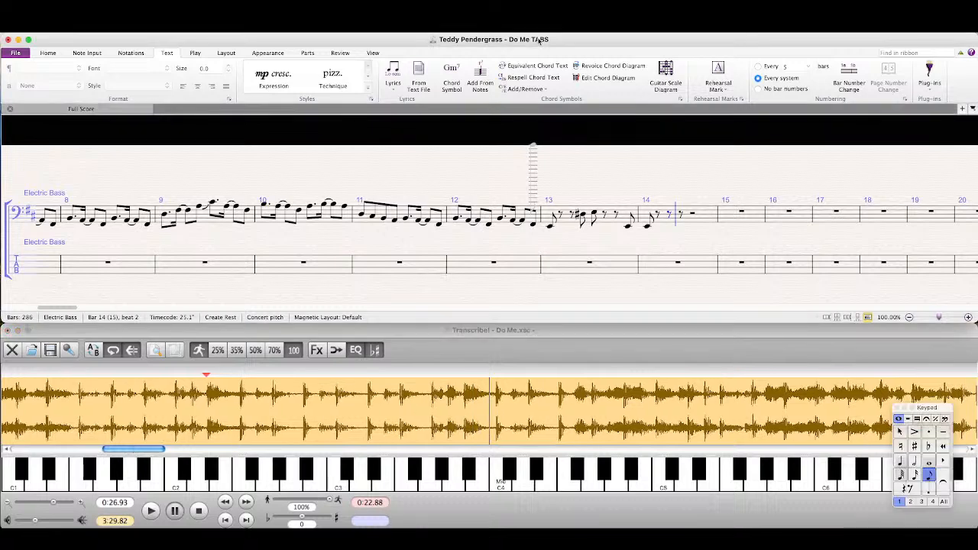
# Step: Complete bar 14 with an eighth D♯, an eighth E, two eighth rests and a low eighth G♯
pyautogui.press('8')
pyautogui.press('d')
pyautogui.press('e')
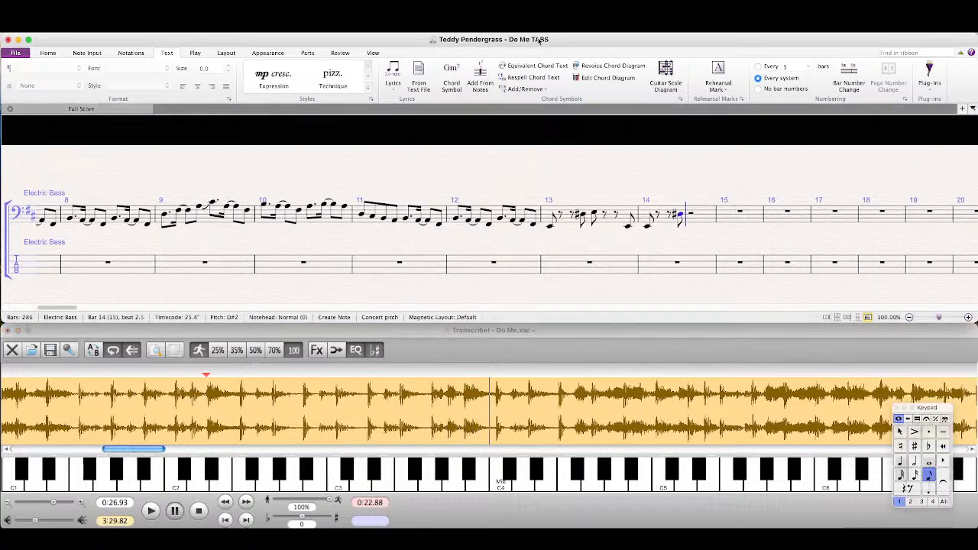
pyautogui.press('0')
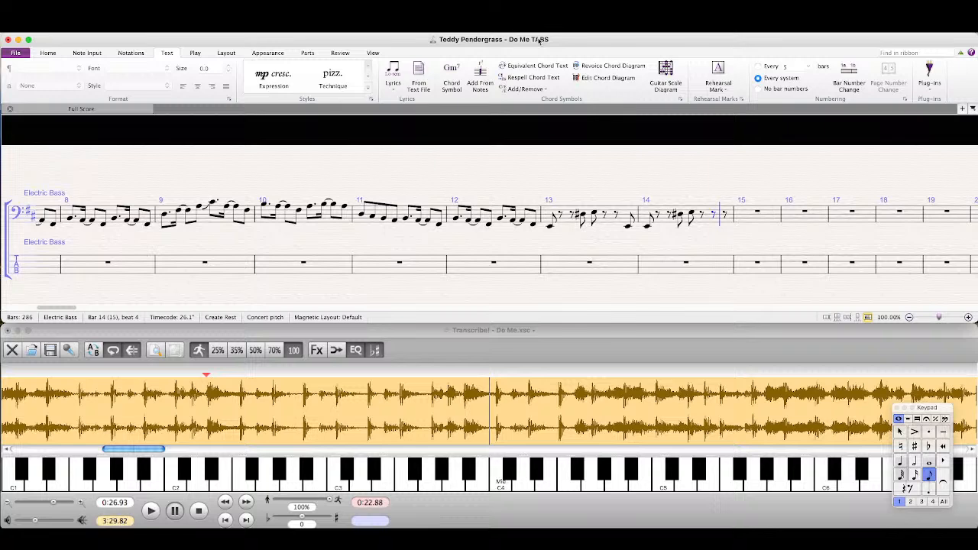
pyautogui.press('8')
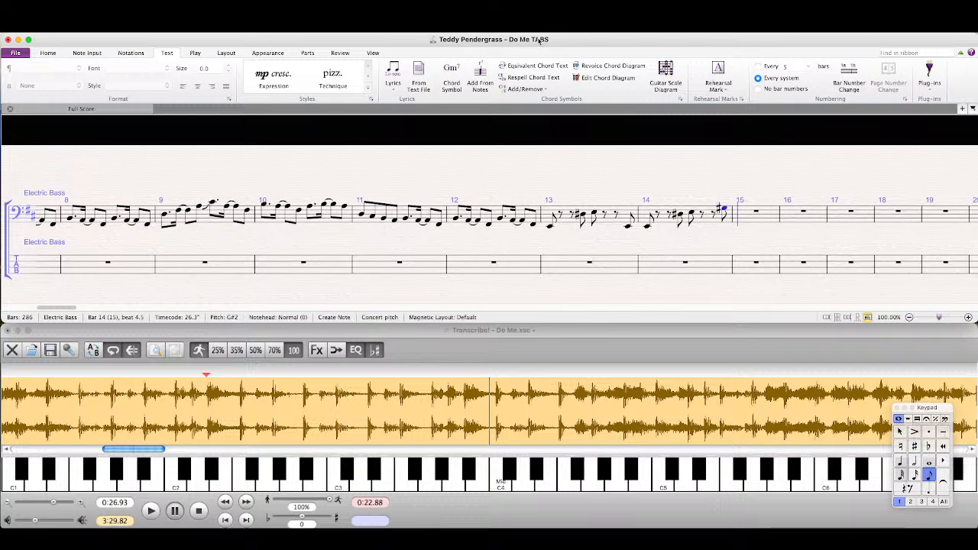
# Step: Enter an eighth A at the start of bar 15 and listen to the recording in Transcribe! from 0:26.29 before returning to Sibelius
pyautogui.press('a')
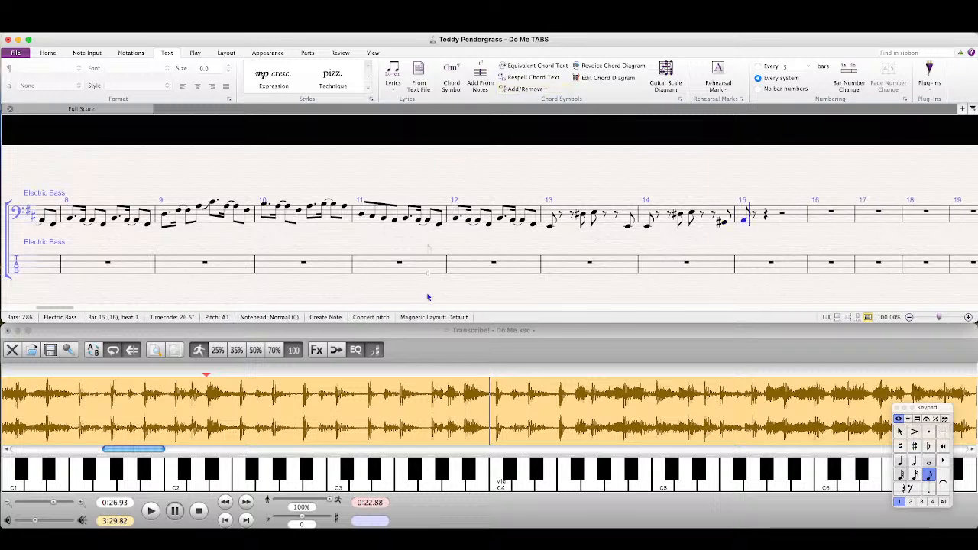
pyautogui.click(450, 415)
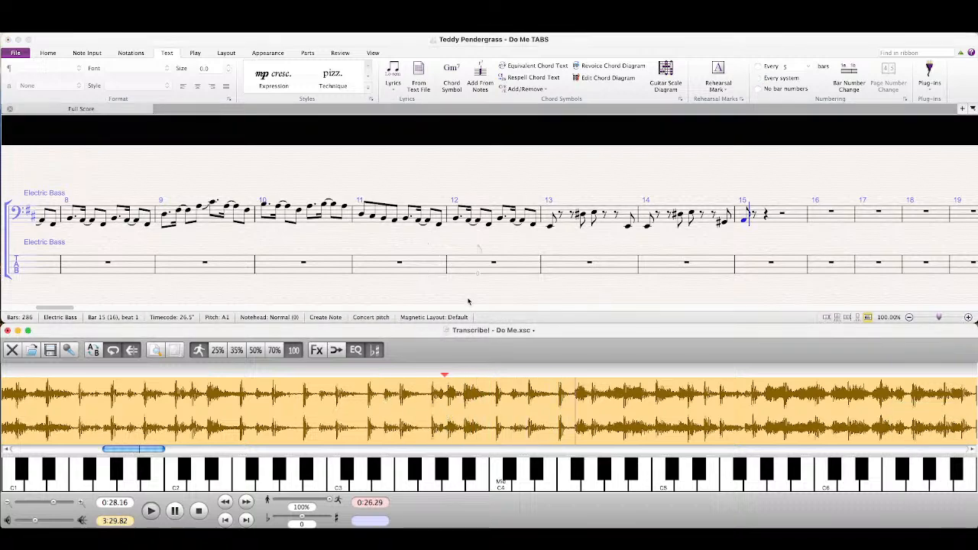
pyautogui.press('space')
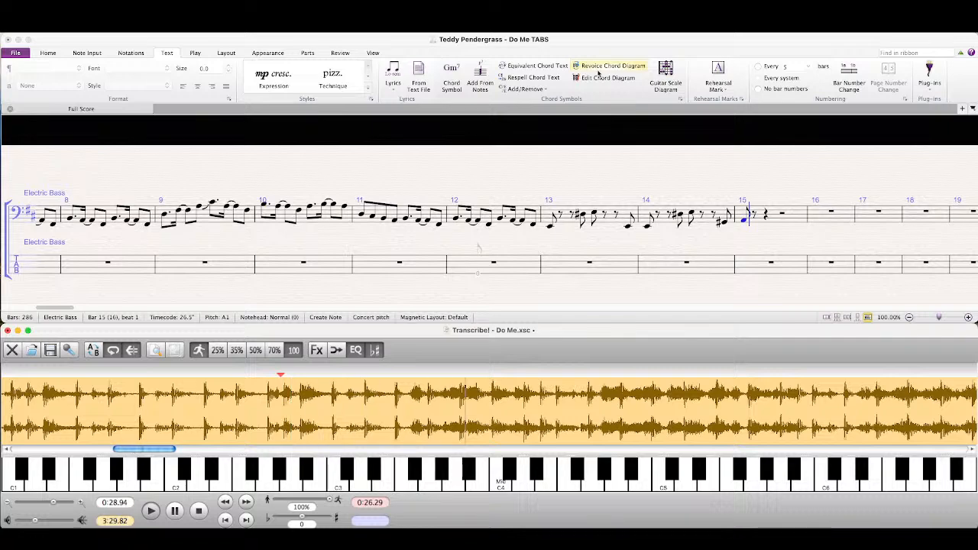
pyautogui.click(612, 45)
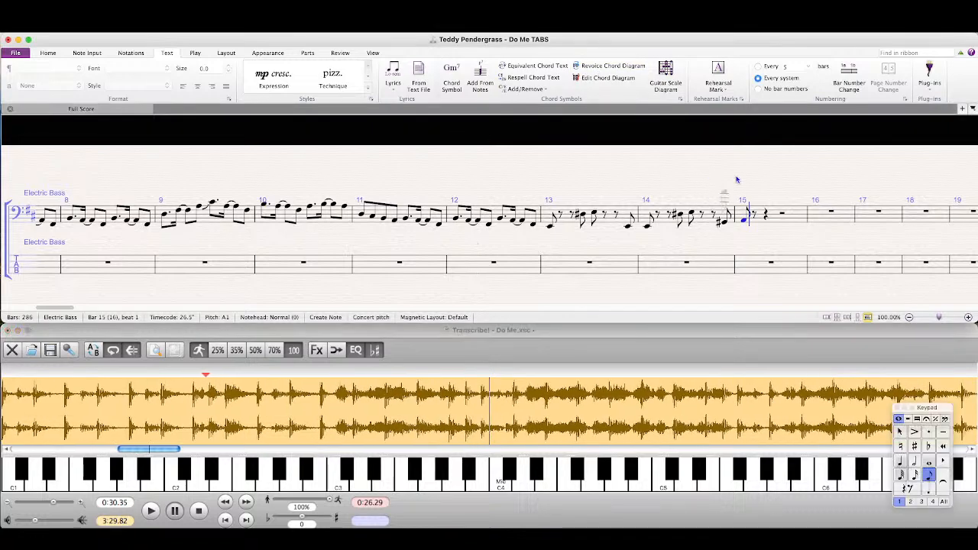
# Step: Complete bar 15 with two eighth rests, eighth notes G♯ and A, two more eighth rests and an eighth G♯
pyautogui.press('0')
pyautogui.press('0')
pyautogui.press('g')
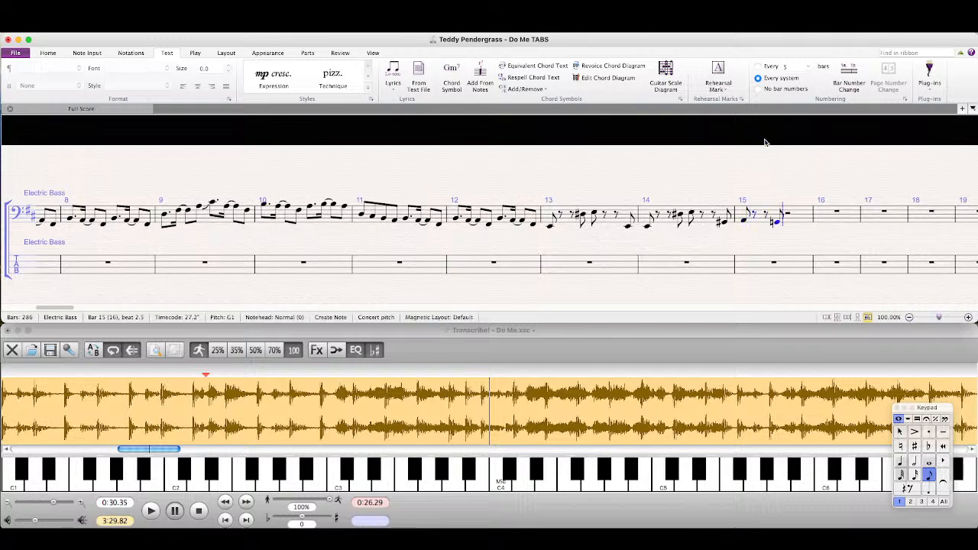
pyautogui.press('super+z')
pyautogui.press('8')
pyautogui.press('g')
pyautogui.press('a')
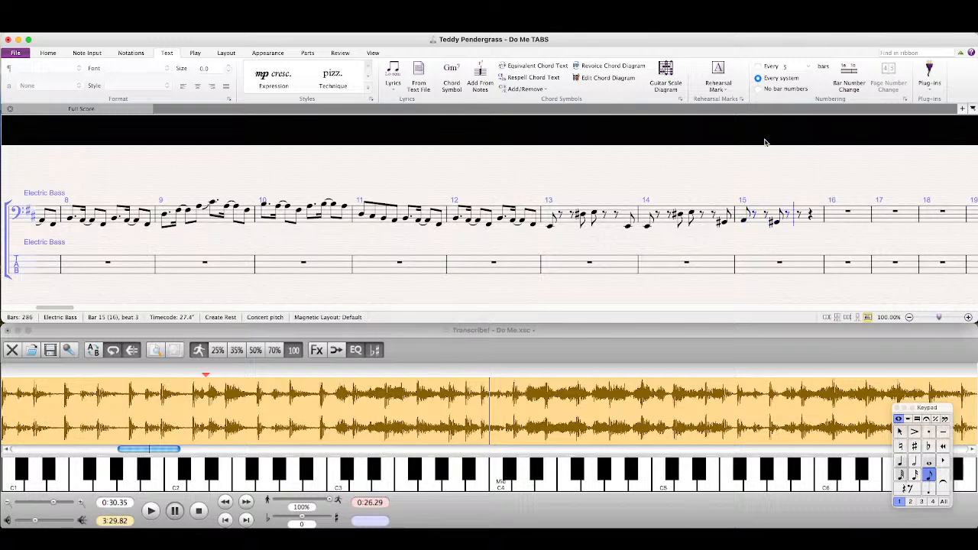
pyautogui.press('0')
pyautogui.press('0')
pyautogui.press('a')
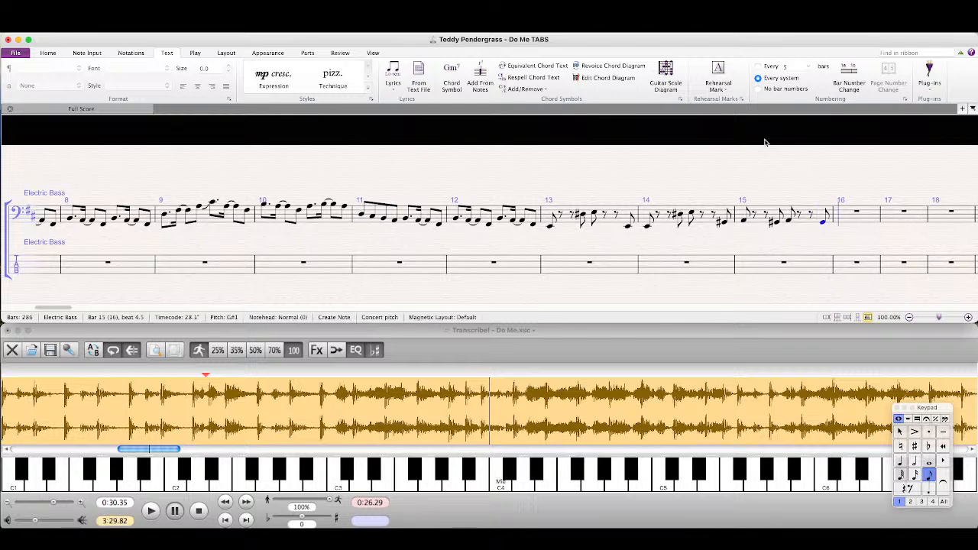
# Step: Fill bar 16 with an eighth A, two eighth rests, eighths G♯ and A, two eighth rests and a closing eighth A
pyautogui.press('0')
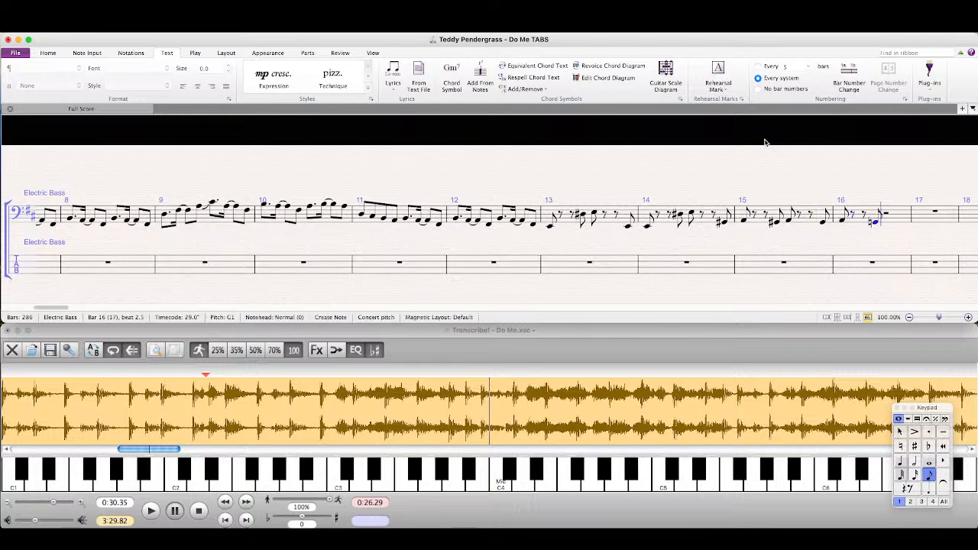
pyautogui.press('8')
pyautogui.press('g')
pyautogui.press('a')
pyautogui.press('0')
pyautogui.press('0')
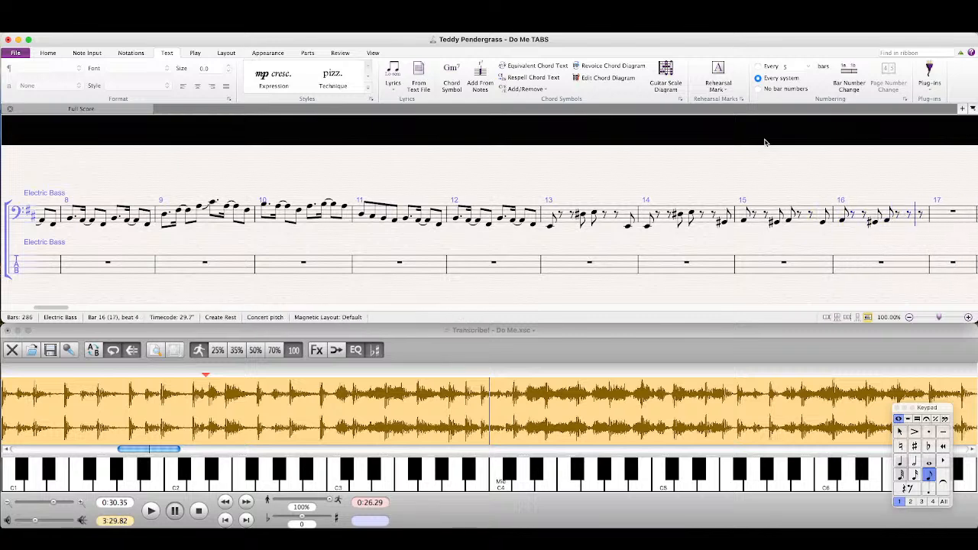
pyautogui.press('g')
pyautogui.press('super+z')
pyautogui.press('Escape')
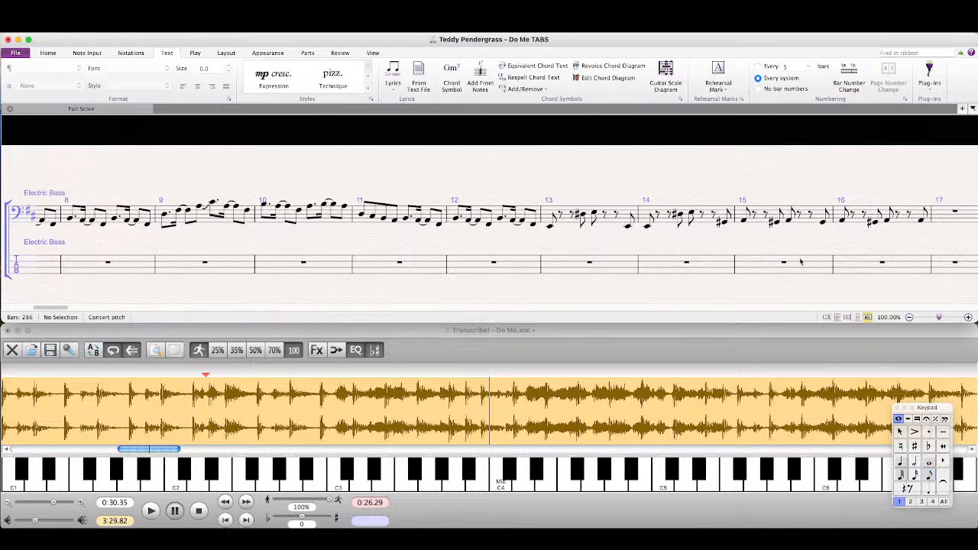
# Step: Listen in Transcribe! from 0:30.21 to the phrase that follows bar 16
pyautogui.hscroll(5, 524, 247)
pyautogui.click(486, 326)
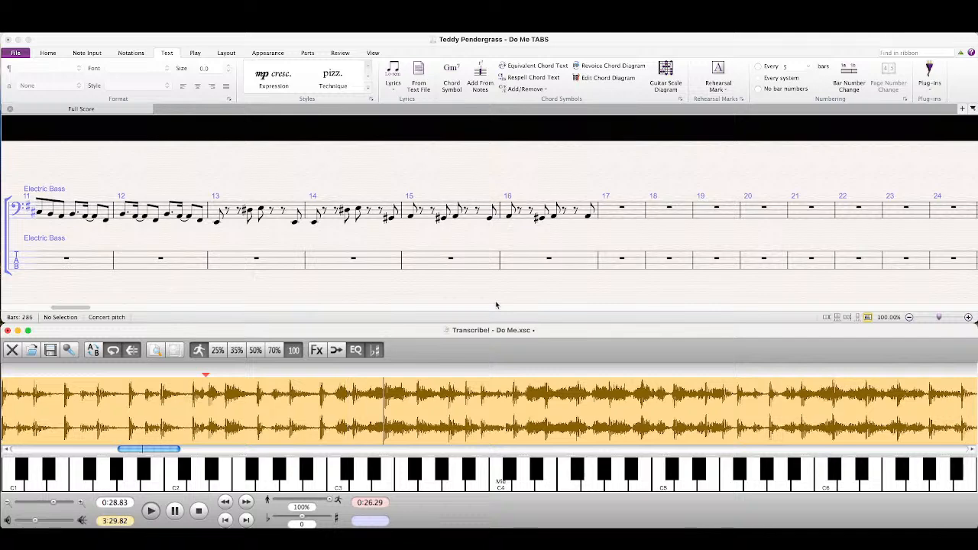
pyautogui.click(469, 415)
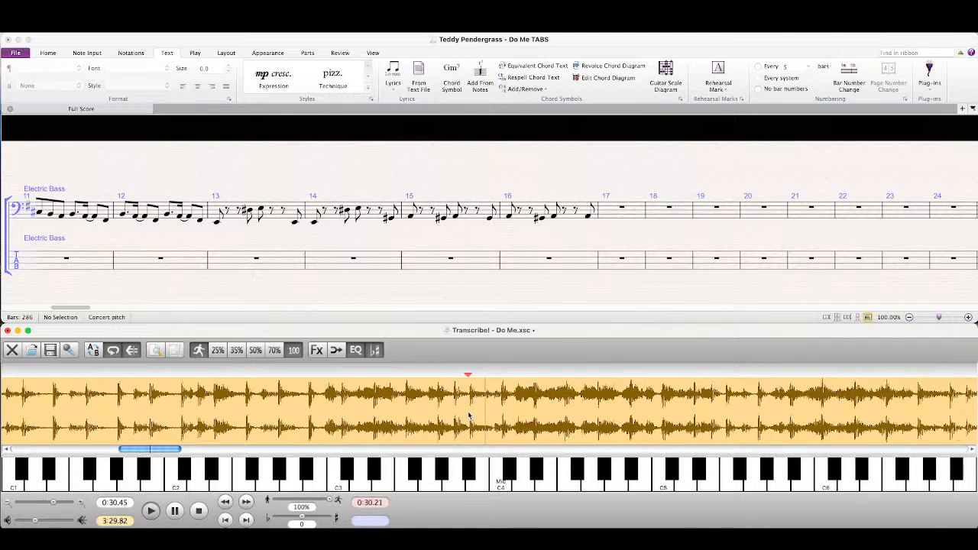
# Step: Copy the bass notes of bars 9 to 12 in the Sibelius score into bars 17 to 20 and repeat them into bars 21 to 24
pyautogui.moveTo(222, 247); pyautogui.dragTo(610, 245)
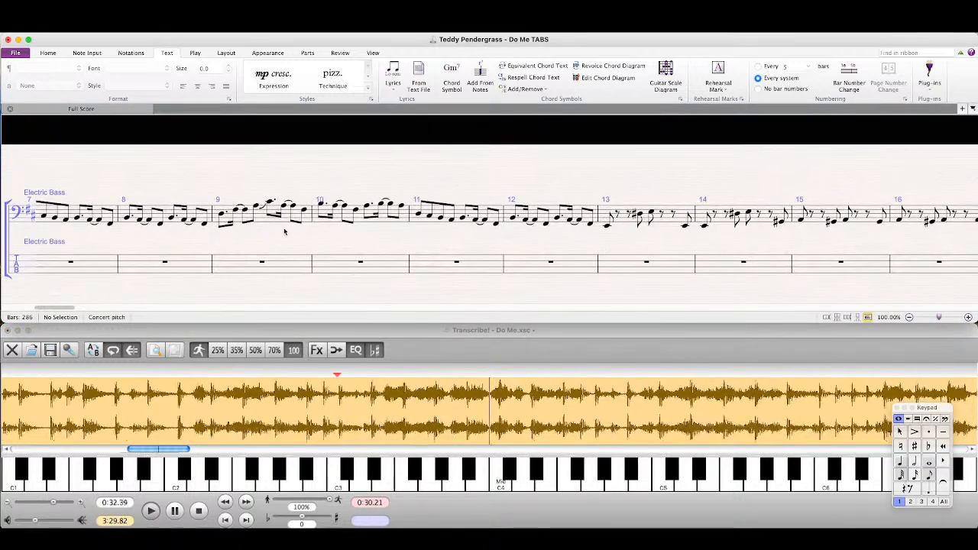
pyautogui.click(268, 220)
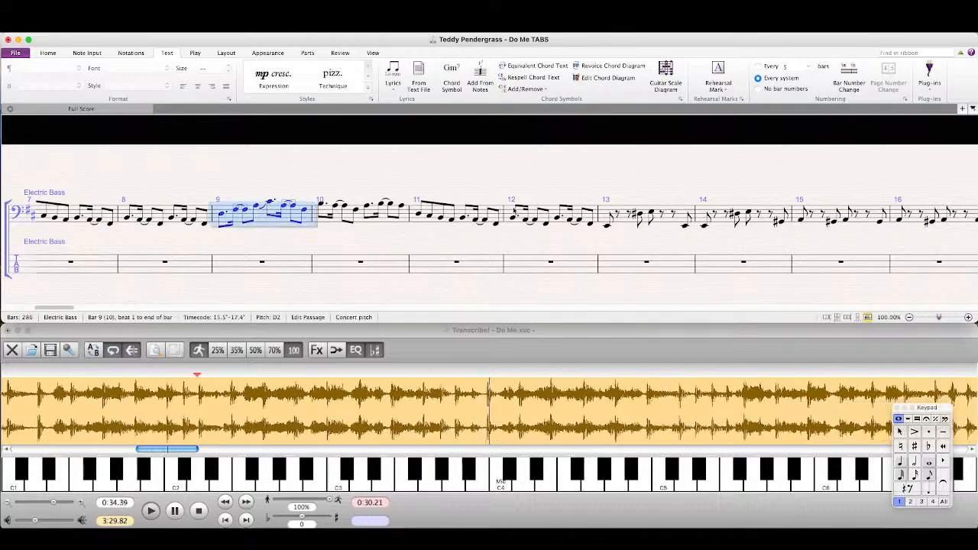
pyautogui.keyDown('shift'); pyautogui.click(553, 215); pyautogui.keyUp('shift')
pyautogui.moveTo(865, 243); pyautogui.dragTo(456, 235)
pyautogui.moveTo(652, 239); pyautogui.dragTo(267, 243)
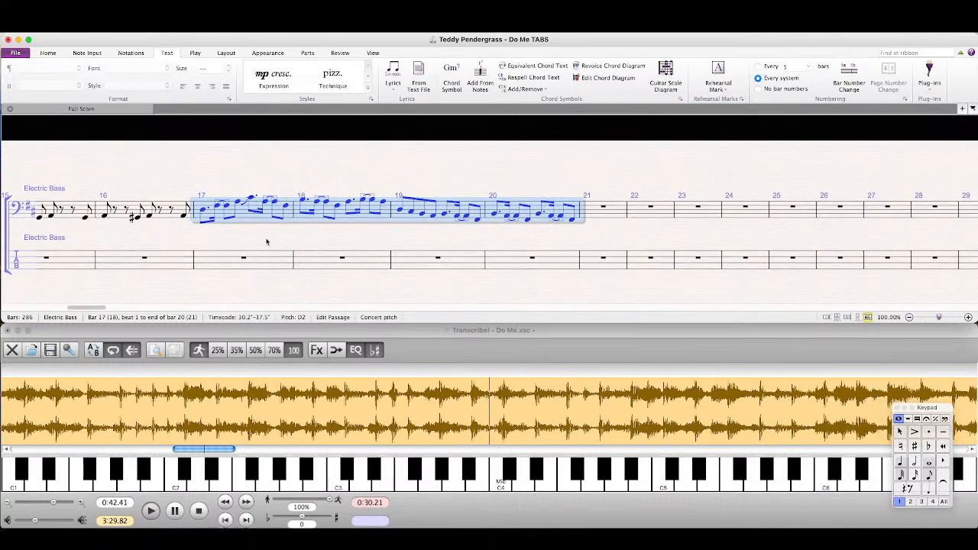
pyautogui.press('r')
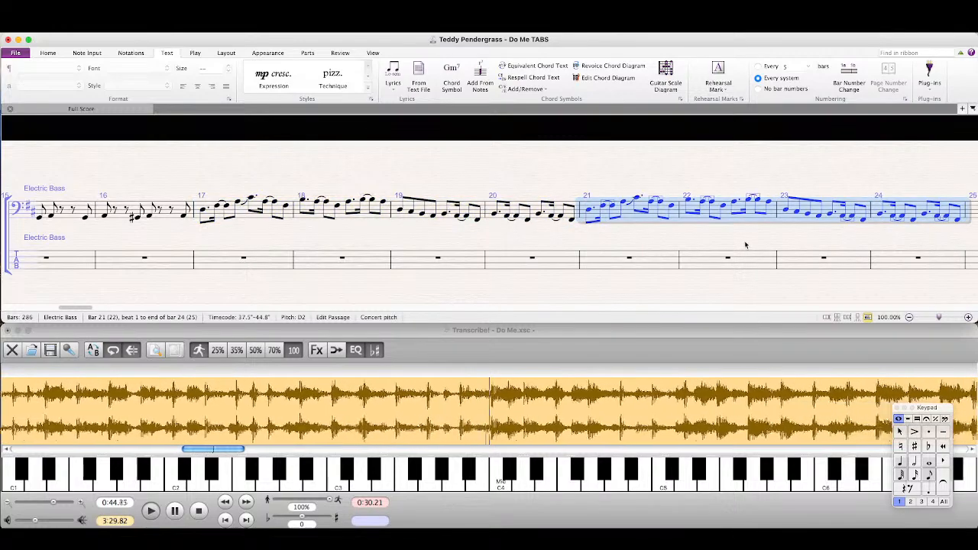
# Step: Listen in Transcribe! from 0:44.36 to the phrase that follows bar 24 and return to the Sibelius score
pyautogui.moveTo(745, 243); pyautogui.dragTo(288, 239)
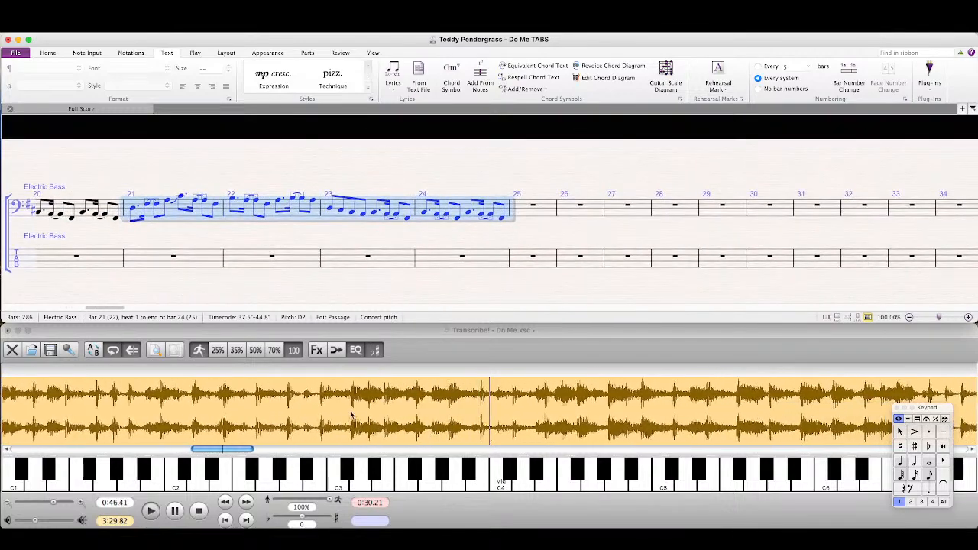
pyautogui.click(235, 411)
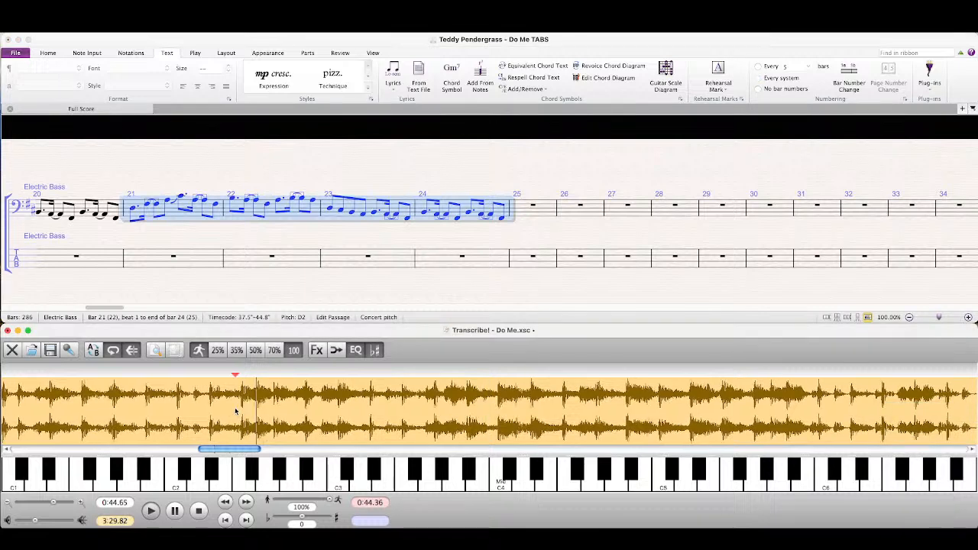
pyautogui.click(433, 272)
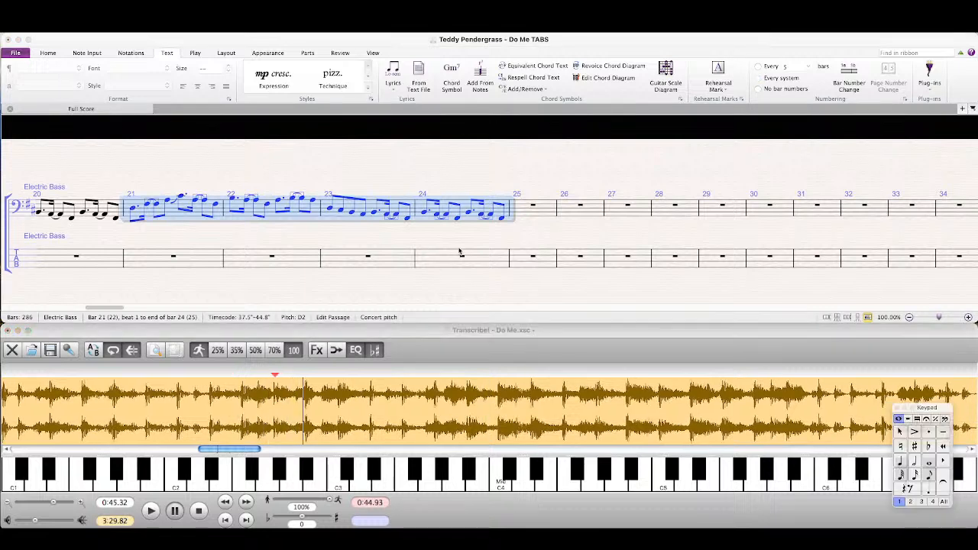
# Step: Place an eighth-note low E on beat 1 of bar 25 in the bass notation staff
pyautogui.click(929, 476)
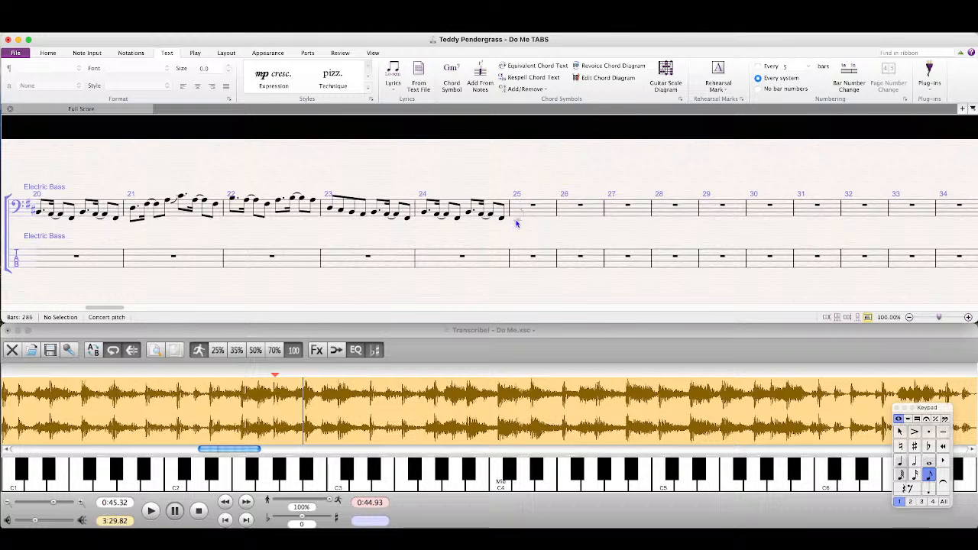
pyautogui.click(517, 218)
pyautogui.press('Escape')
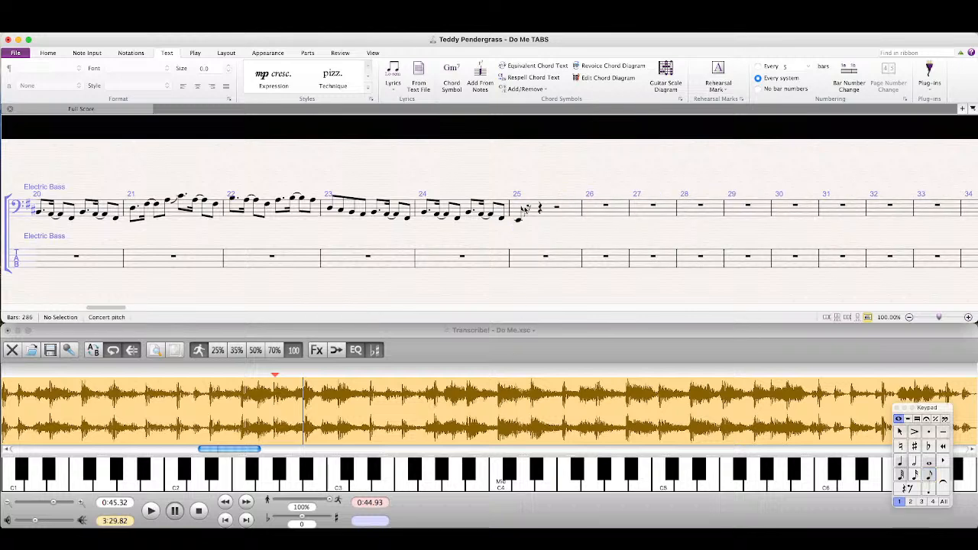
pyautogui.click(521, 221)
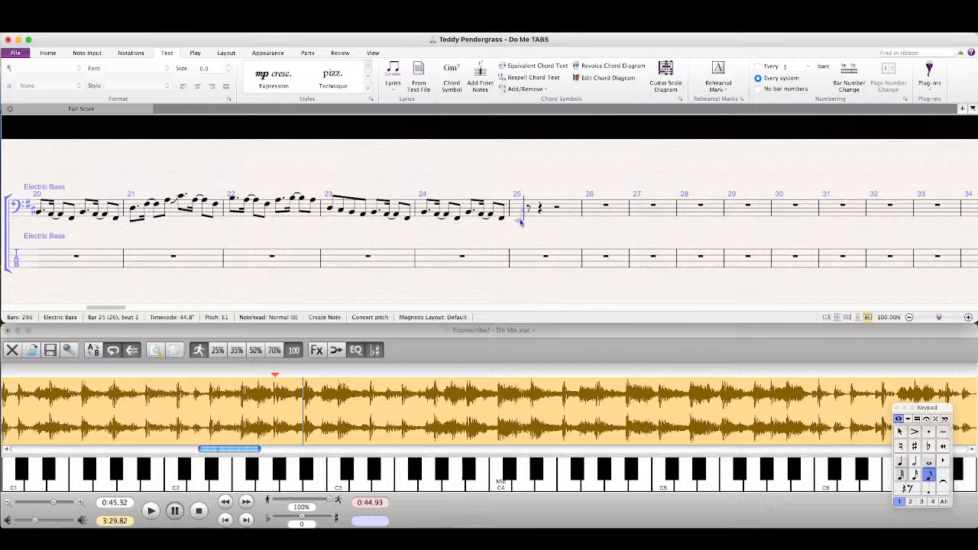
# Step: Continue bar 25 with two eighth rests followed by eighth notes D♯ and E in the upper octave
pyautogui.press('KP_0')
pyautogui.press('KP_0')
pyautogui.press('KP_2')
pyautogui.press('KP_8')
pyautogui.press('f')
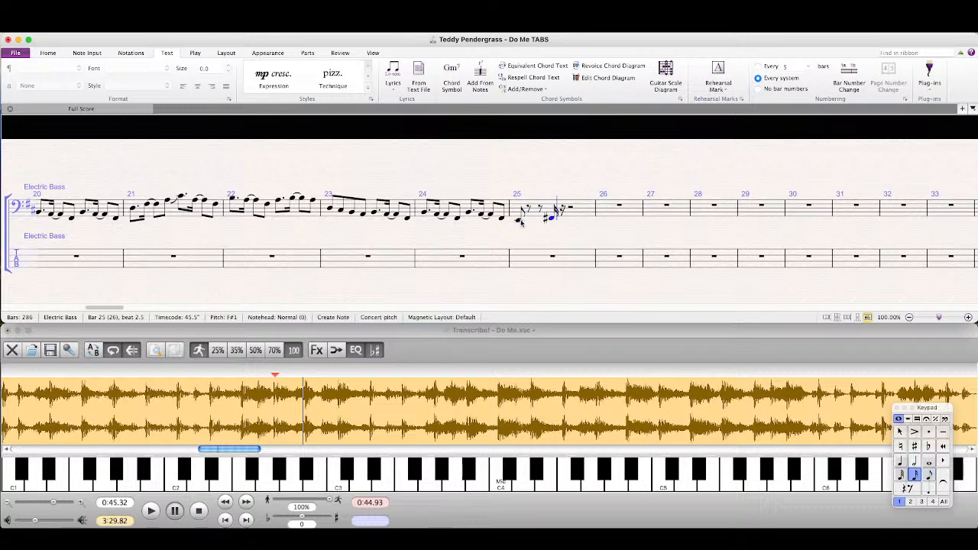
pyautogui.press('BackSpace')
pyautogui.press('KP_3')
pyautogui.press('KP_8')
pyautogui.press('d')
pyautogui.press('super+Up')
pyautogui.press('e')
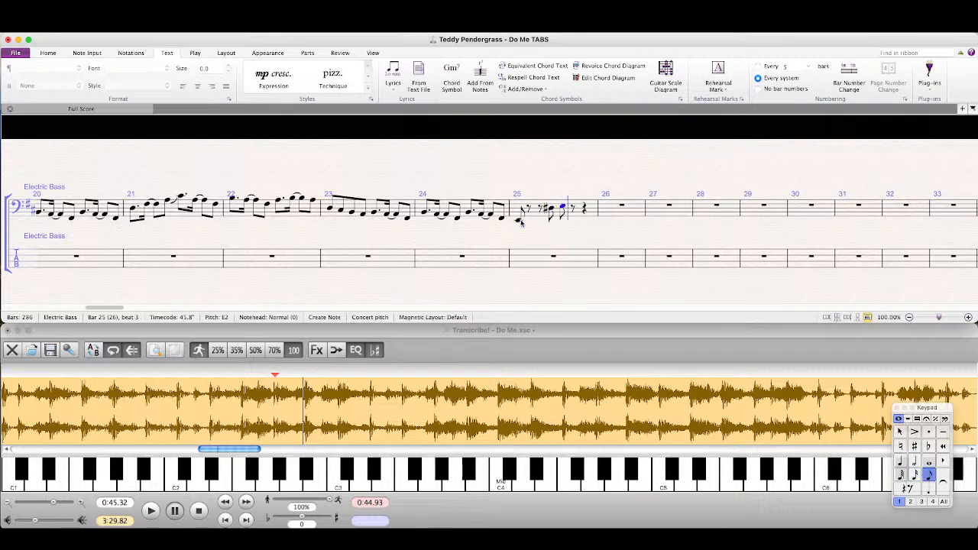
# Step: Listen in Transcribe! to the end of the bar 25 phrase, replaying it, and return to the Sibelius score
pyautogui.click(518, 342)
pyautogui.press('space')
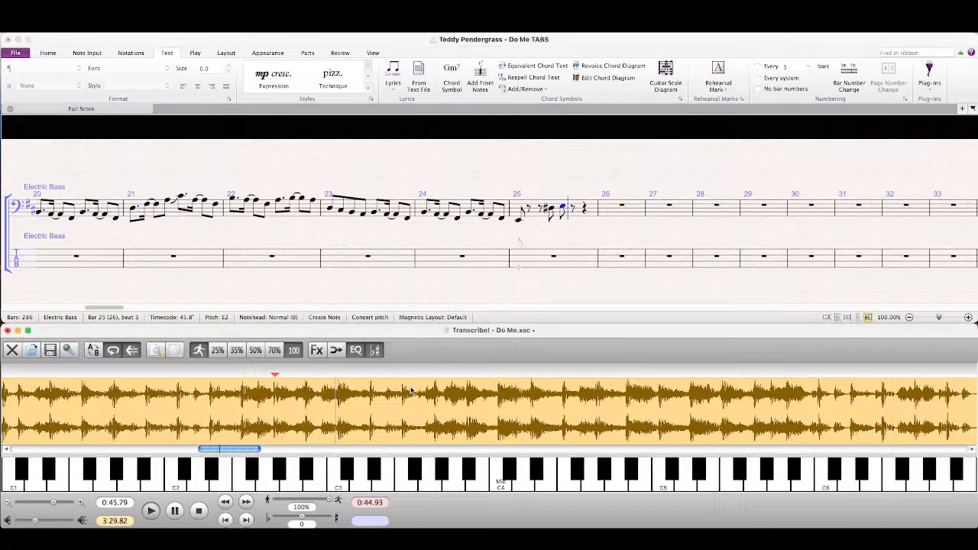
pyautogui.press('space')
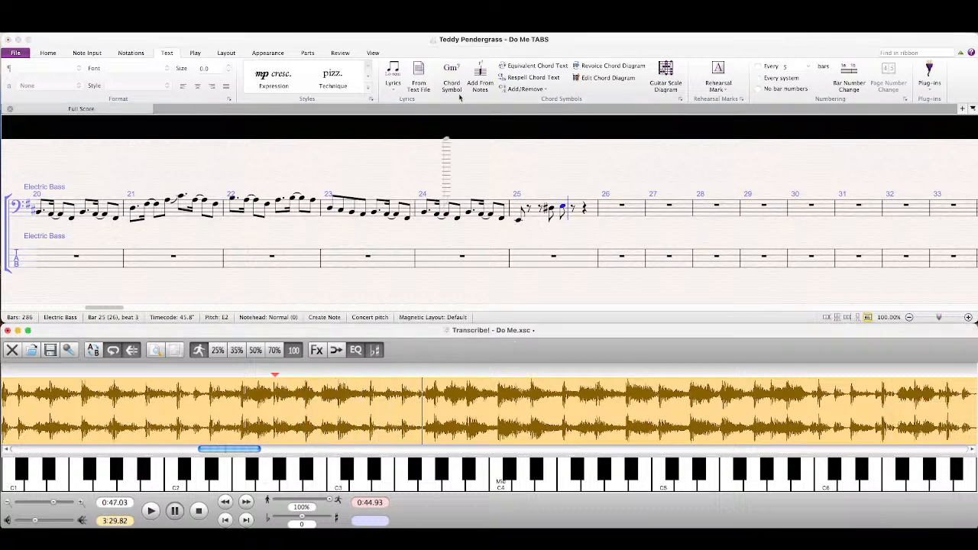
pyautogui.click(474, 53)
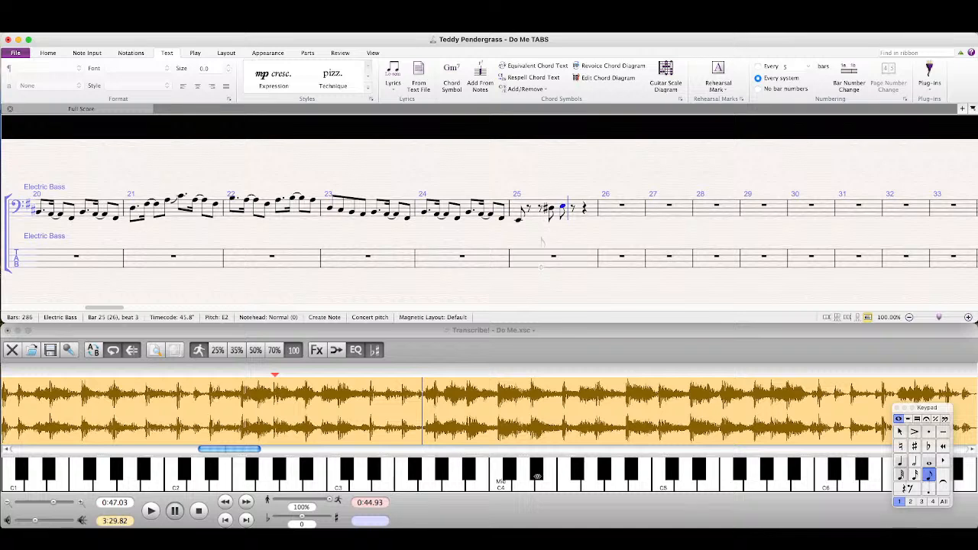
pyautogui.click(533, 474)
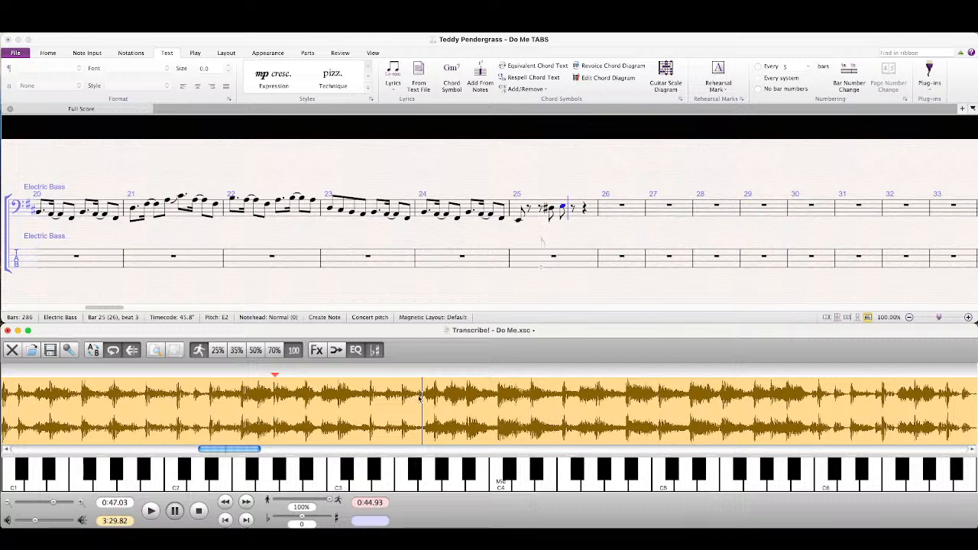
pyautogui.press('space')
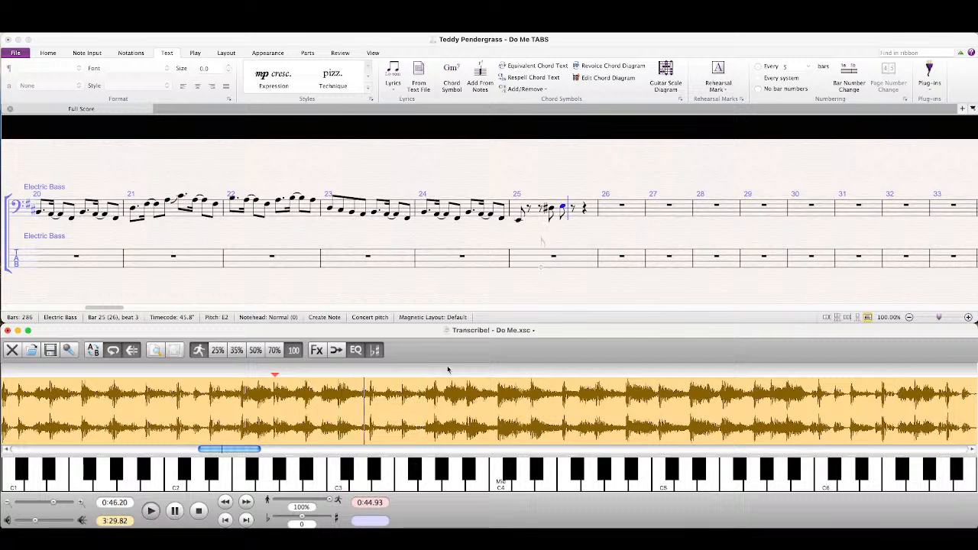
pyautogui.click(579, 74)
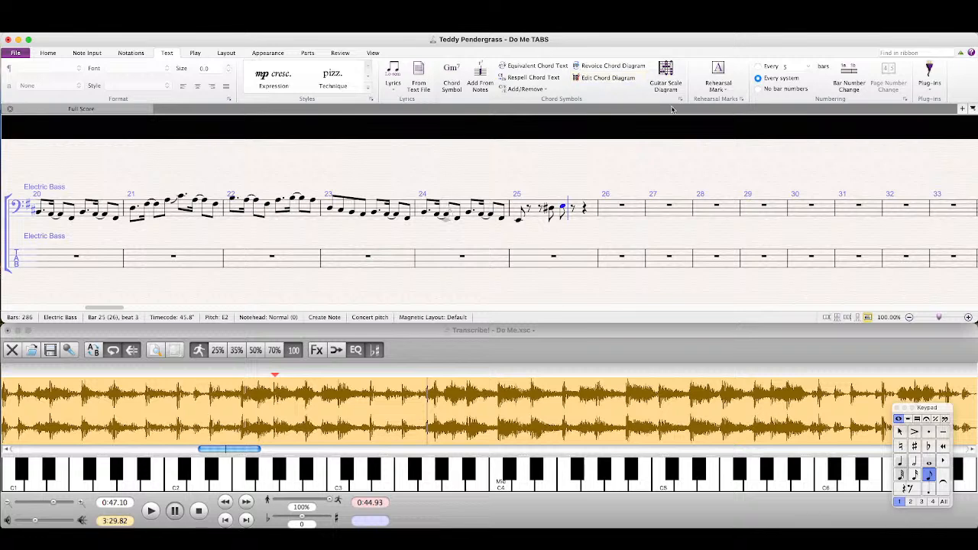
# Step: Close bar 25 with two eighth rests and an eighth low E♯, and start bar 26 with an eighth low F♯
pyautogui.press('0')
pyautogui.press('0')
pyautogui.press('8')
pyautogui.press('e')
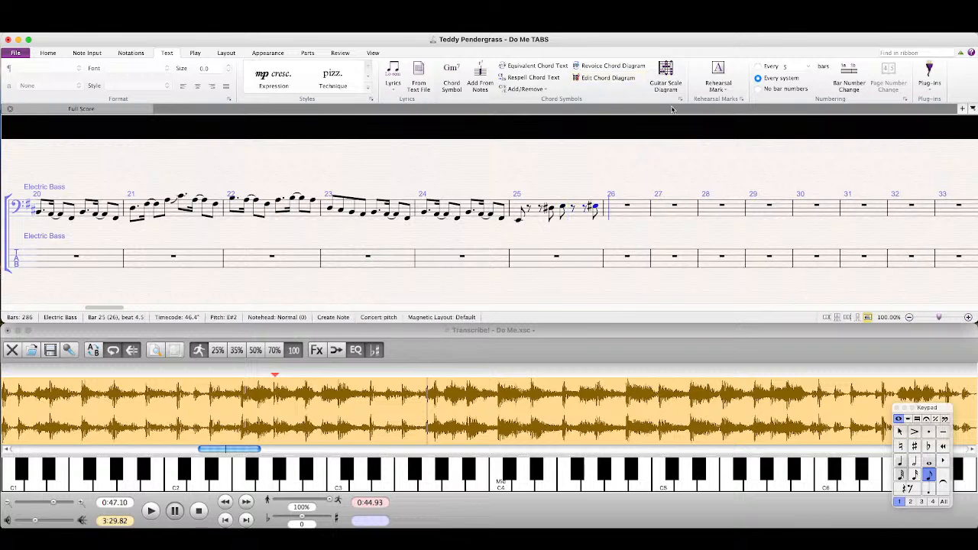
pyautogui.press('super+Down')
pyautogui.press('f')
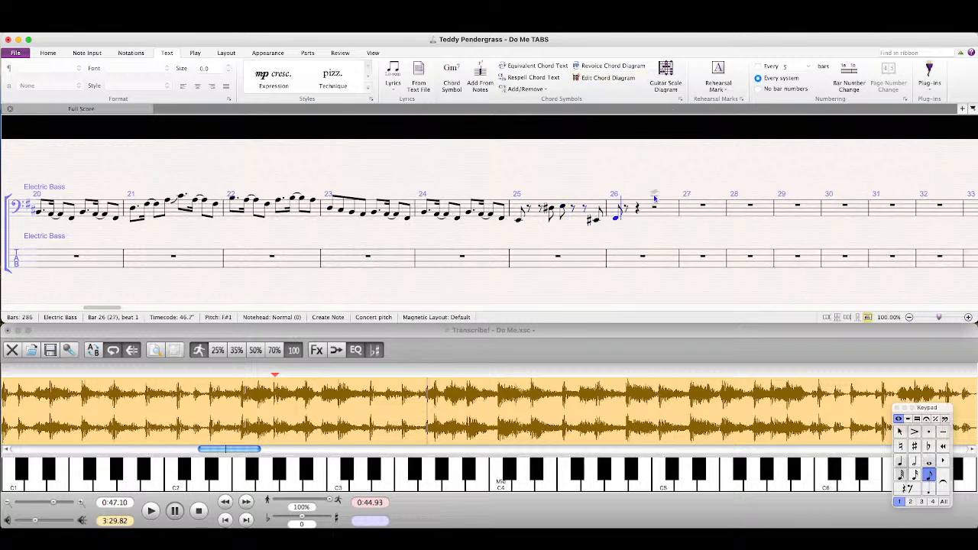
# Step: Listen in Transcribe! from 0:46.55 to the bar 26 phrase and return to the Sibelius score
pyautogui.click(388, 397)
pyautogui.press('space')
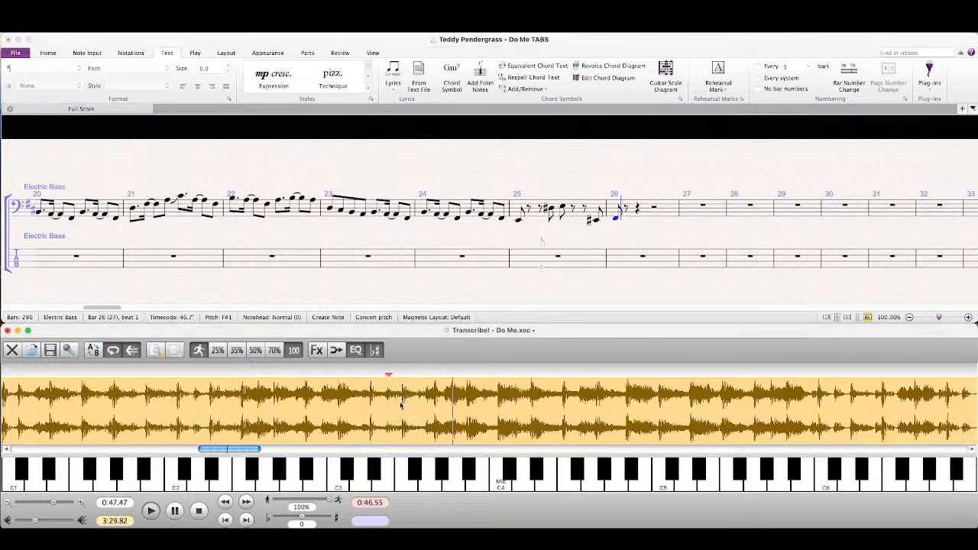
pyautogui.press('space')
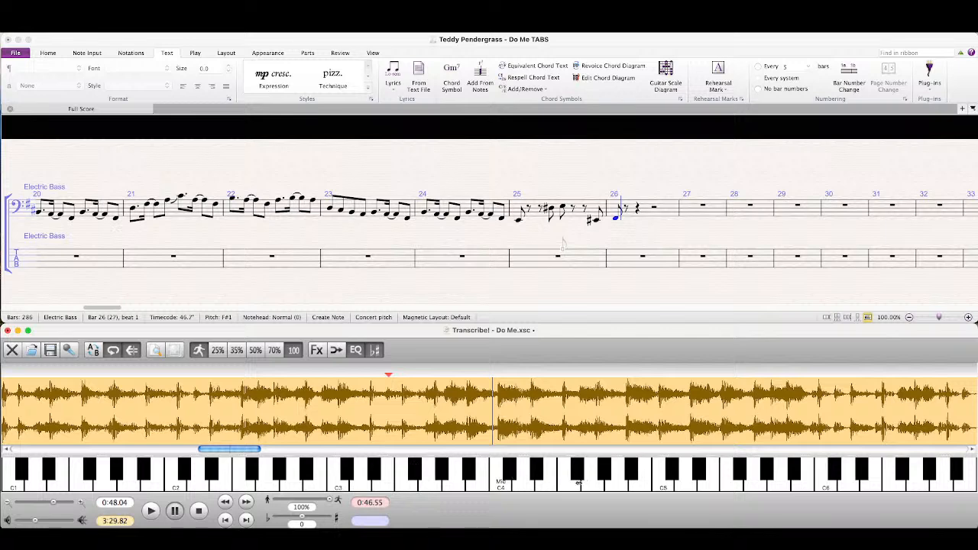
pyautogui.press('Return')
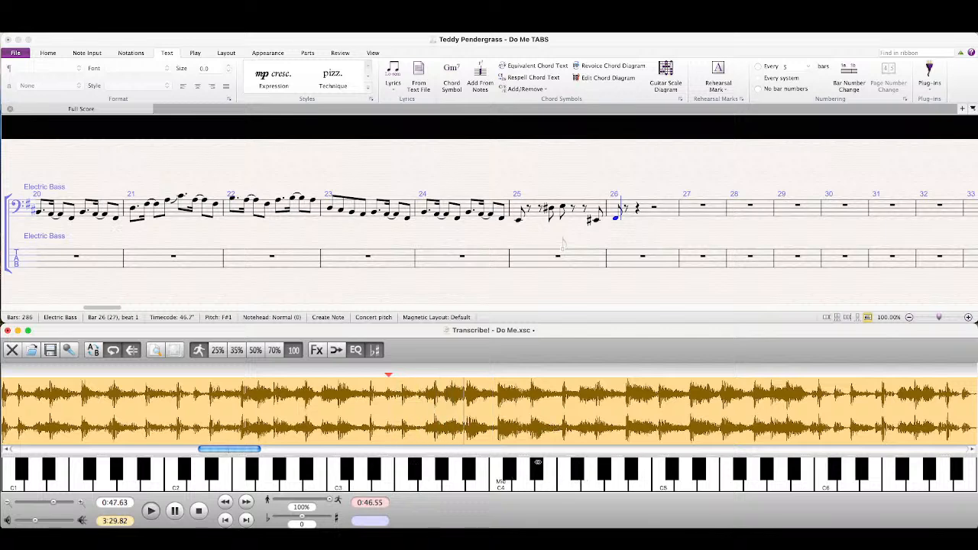
pyautogui.press('space')
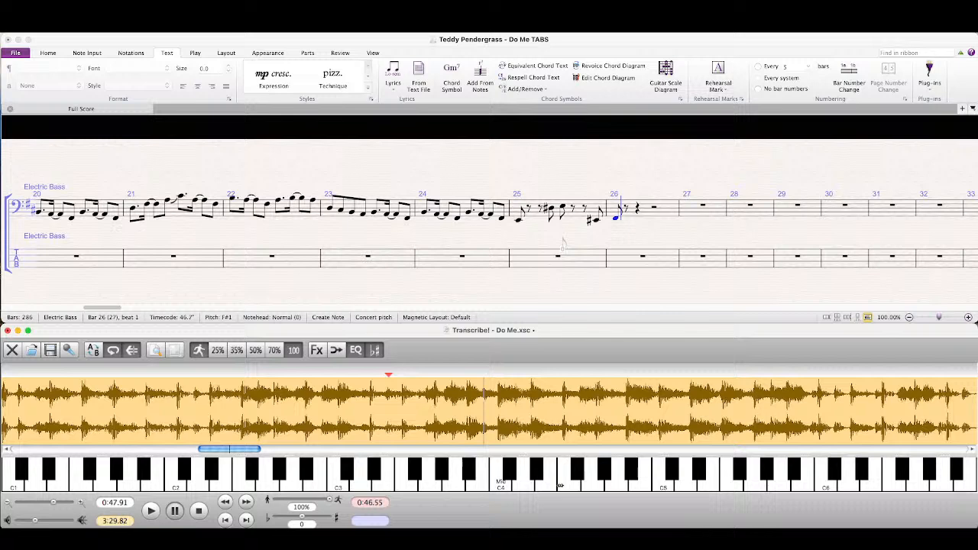
pyautogui.click(633, 65)
# Step: Continue bar 26 with two eighth rests, eighths E♯ and F♯ in the upper octave, and two more eighth rests
pyautogui.press('0')
pyautogui.press('0')
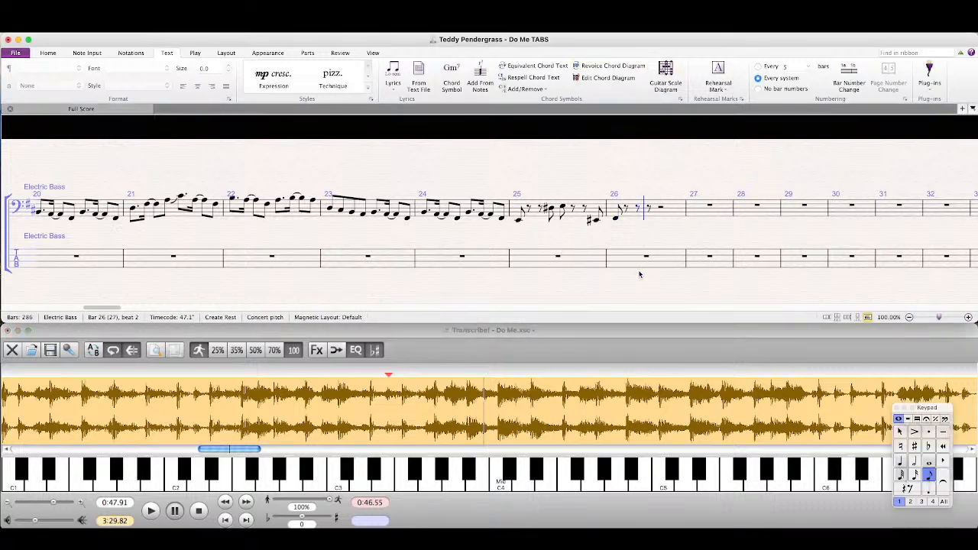
pyautogui.press('8')
pyautogui.press('e')
pyautogui.press('super+Up')
pyautogui.press('f')
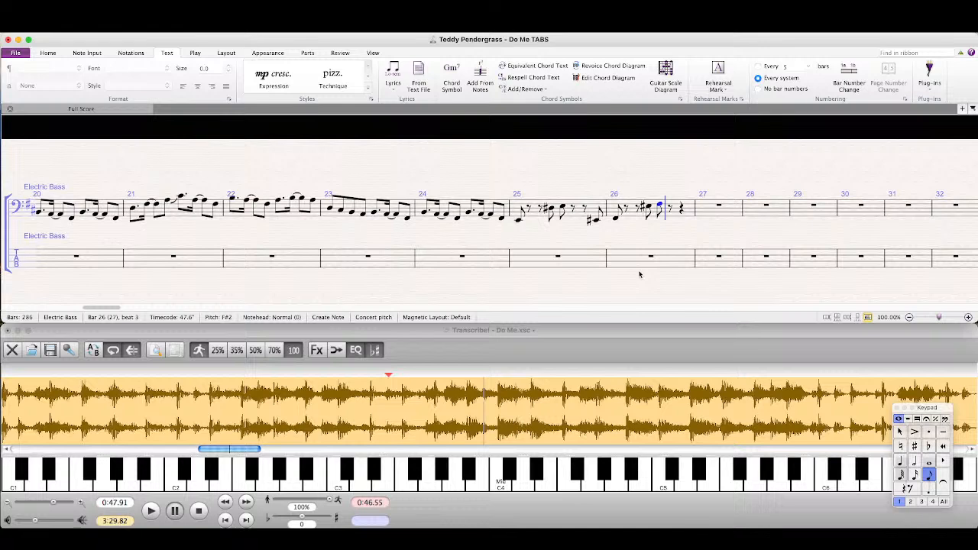
pyautogui.press('0')
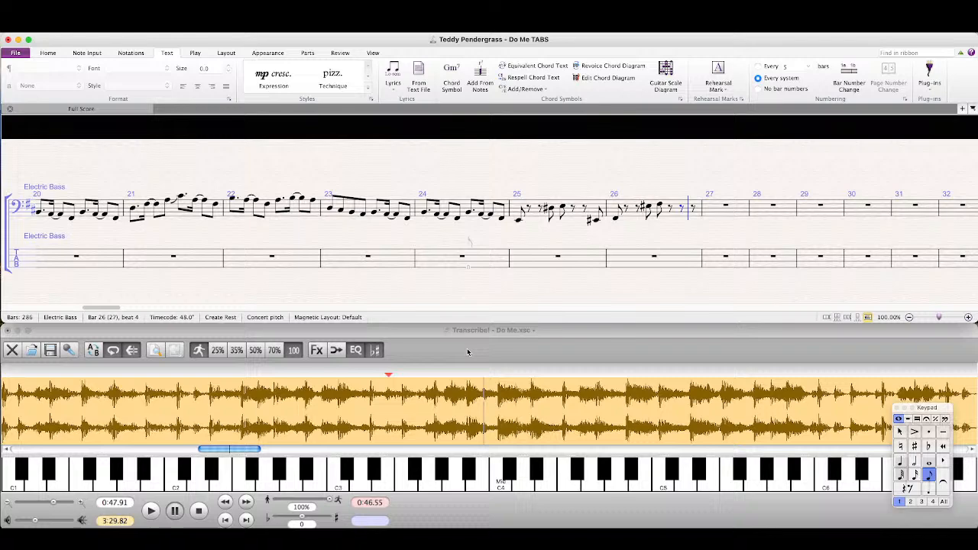
# Step: Listen in Transcribe! to the transition from bar 26 into bar 27 and return to the Sibelius score
pyautogui.click(468, 351)
pyautogui.press('space')
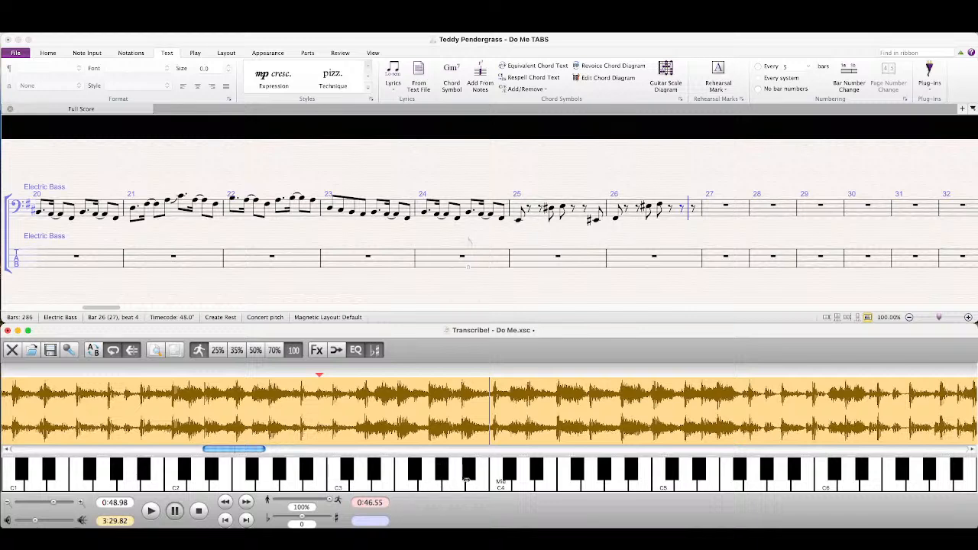
pyautogui.click(539, 51)
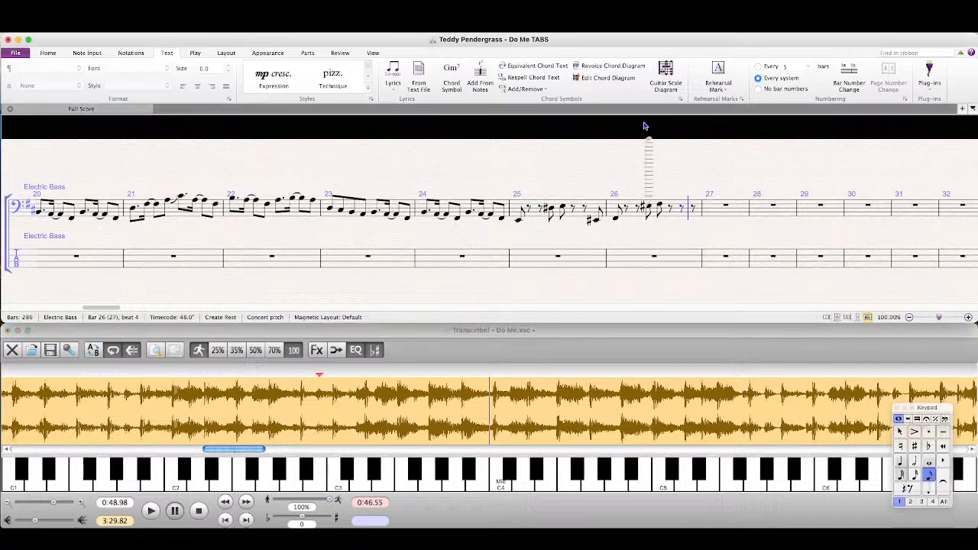
# Step: Close bar 26 with an eighth low A♯ and start bar 27 with an eighth B
pyautogui.press('8')
pyautogui.press('a')
pyautogui.press('super+Down')
pyautogui.press('b')
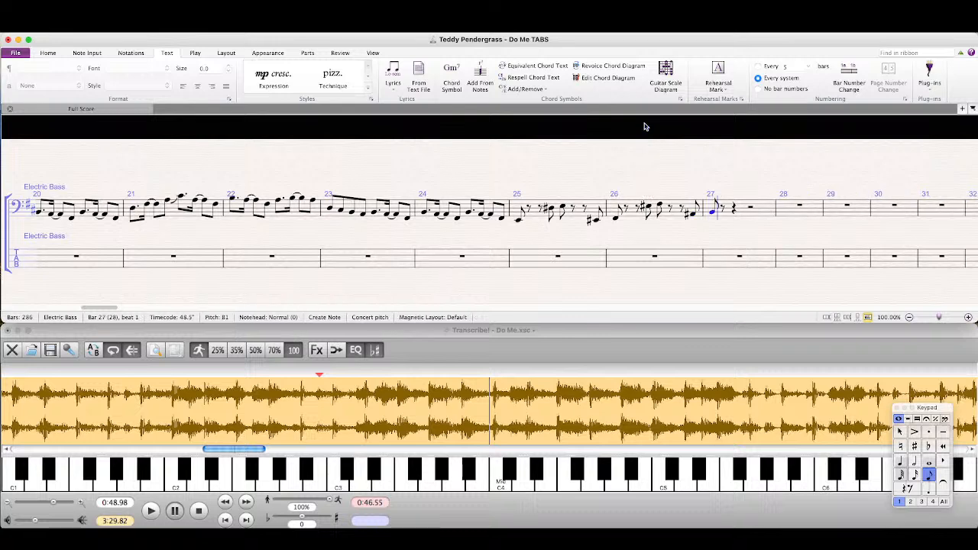
# Step: Listen in Transcribe! from 0:48.40 to the bar 27 phrase and return to the Sibelius score
pyautogui.click(449, 438)
pyautogui.press('space')
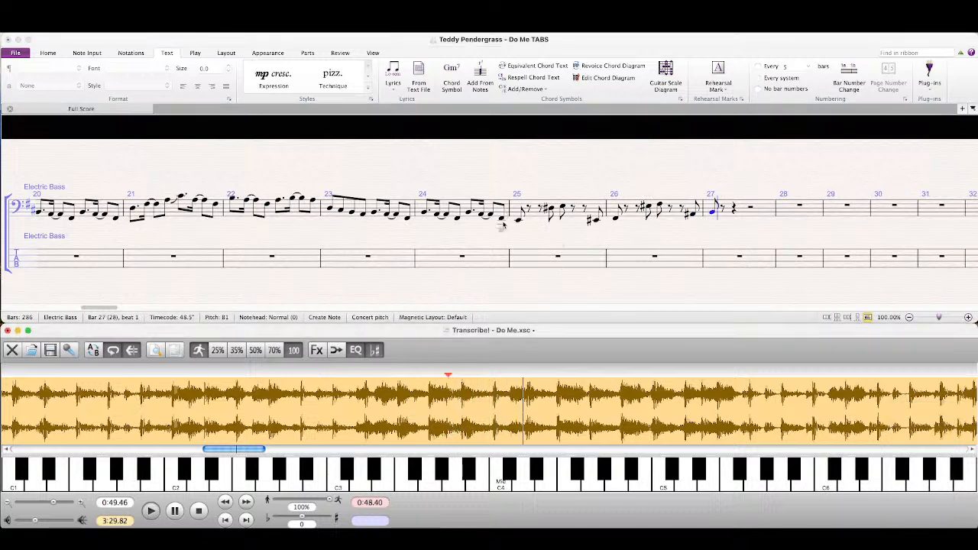
pyautogui.click(570, 50)
# Step: Continue bar 27 with two eighth rests and an eighth E♯, lowered by an octave
pyautogui.press('0')
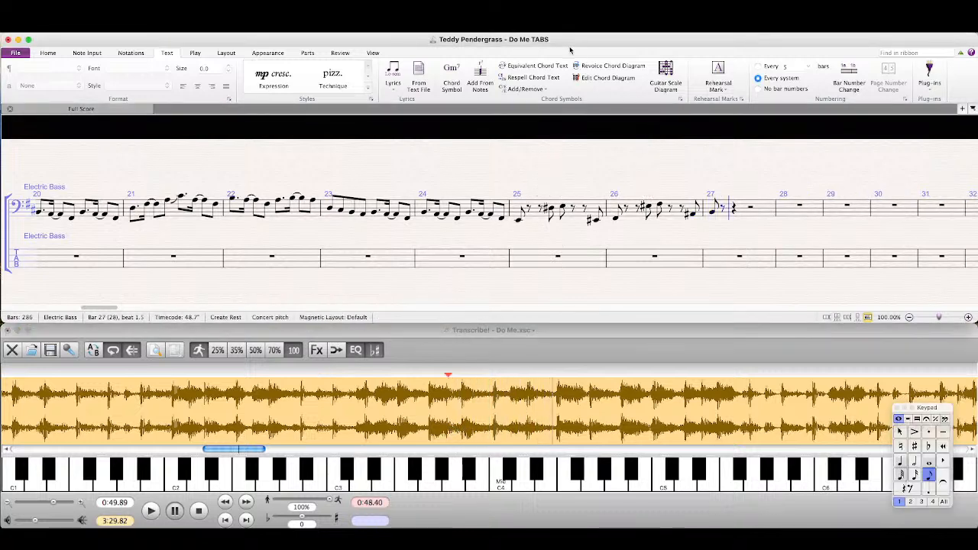
pyautogui.press('e')
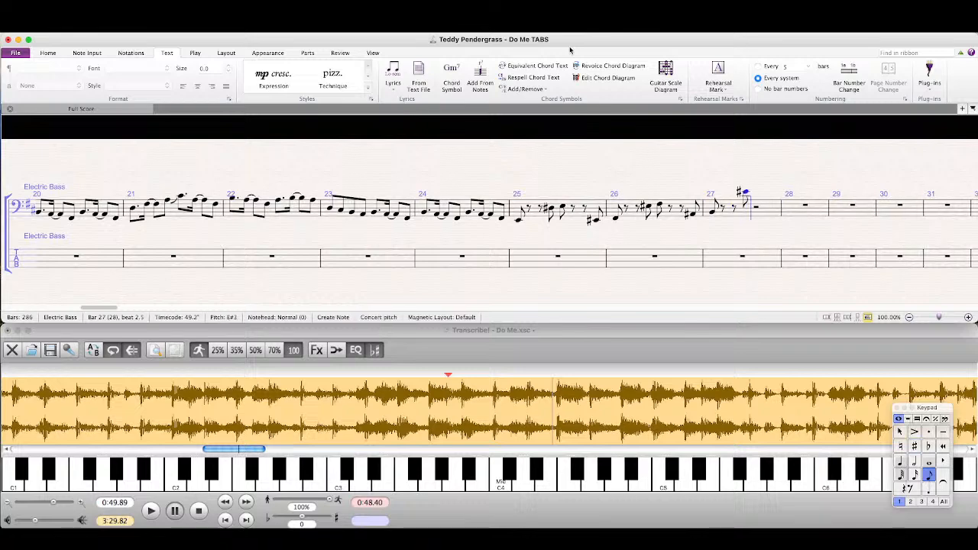
pyautogui.hotkey('ctrl', 'Down')
pyautogui.press('Escape')
# Step: Listen in Transcribe! again to check the note after the rests in bar 27 and return to the Sibelius score
pyautogui.click(541, 343)
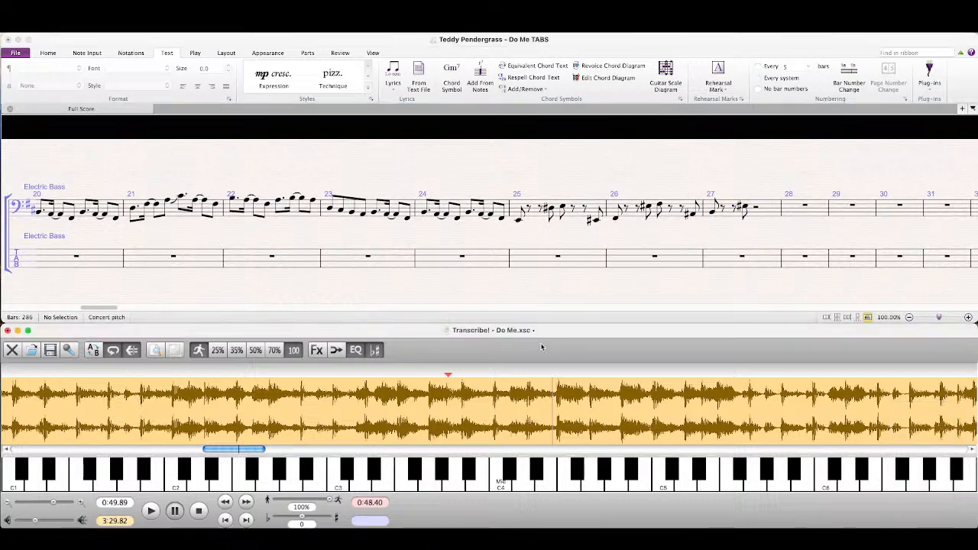
pyautogui.press('space')
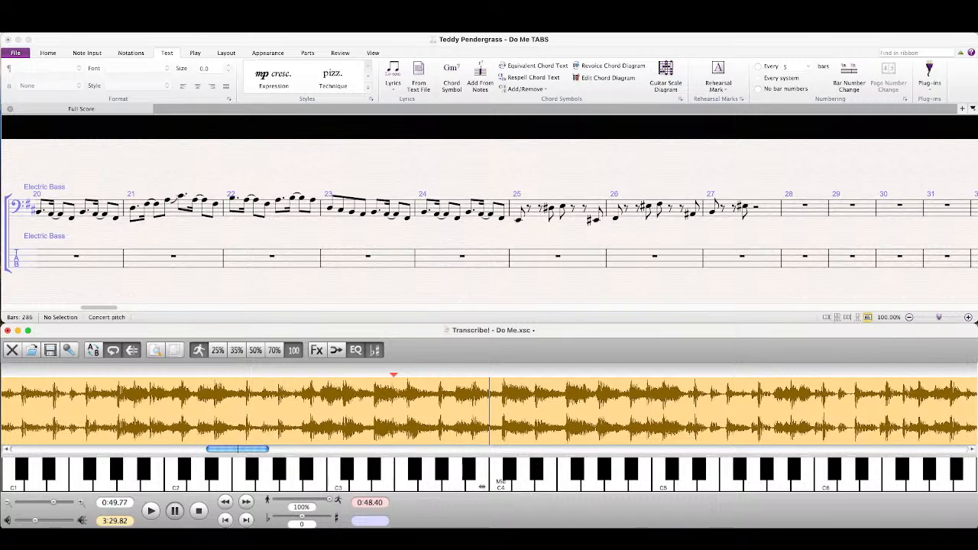
pyautogui.click(645, 51)
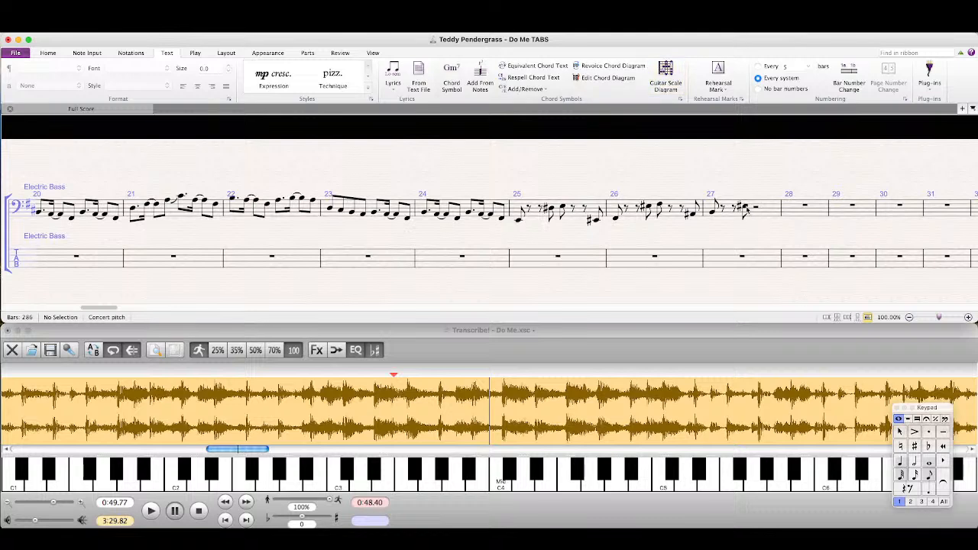
# Step: Change the eighth note after the rests in bar 27 to A♯ and follow it with an eighth B
pyautogui.click(742, 201)
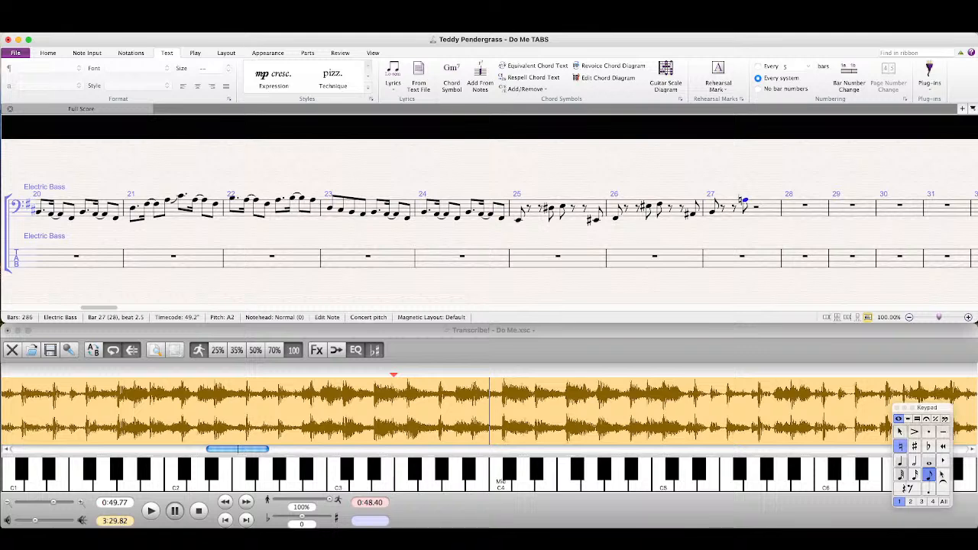
pyautogui.click(914, 446)
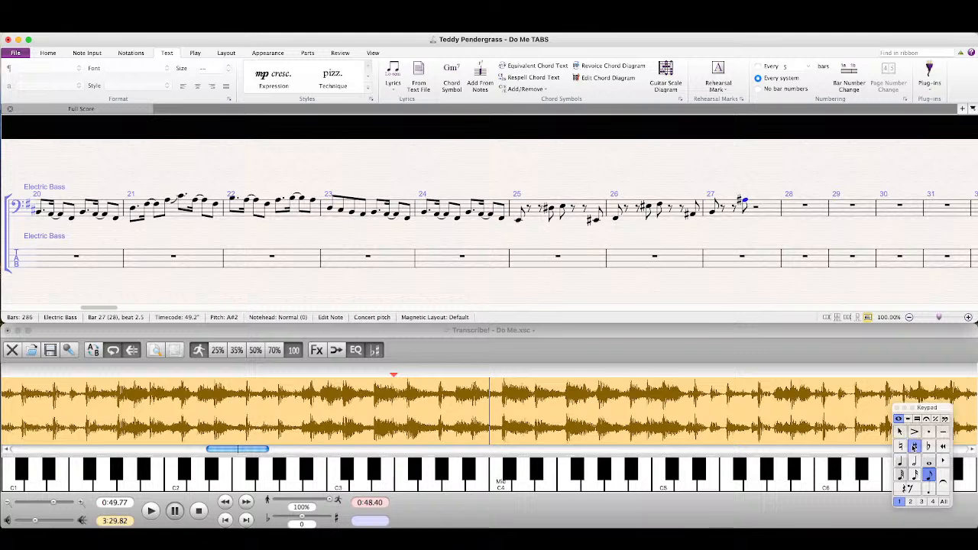
pyautogui.press('b')
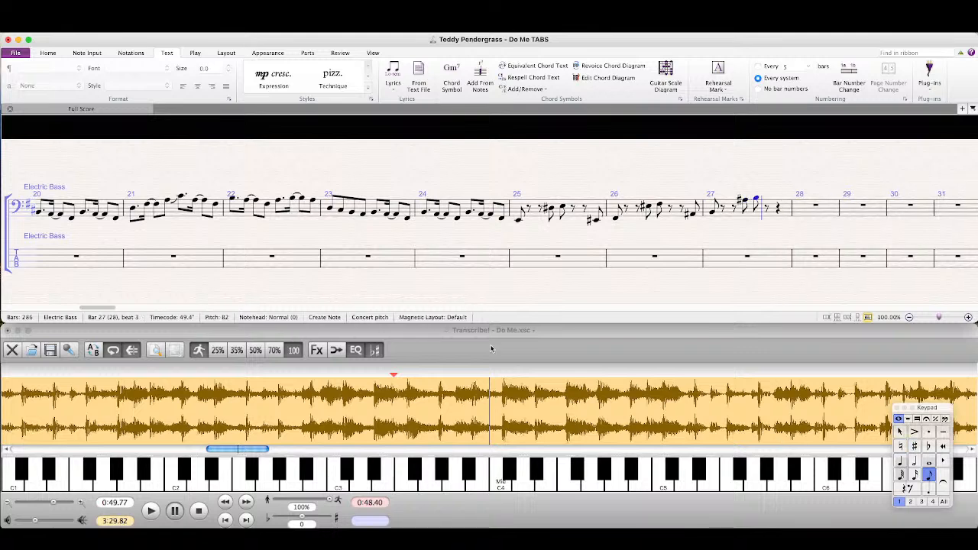
# Step: Listen in Transcribe! to the end of bar 27 and close that bar in Sibelius with two eighth rests and an eighth low G♯
pyautogui.click(491, 350)
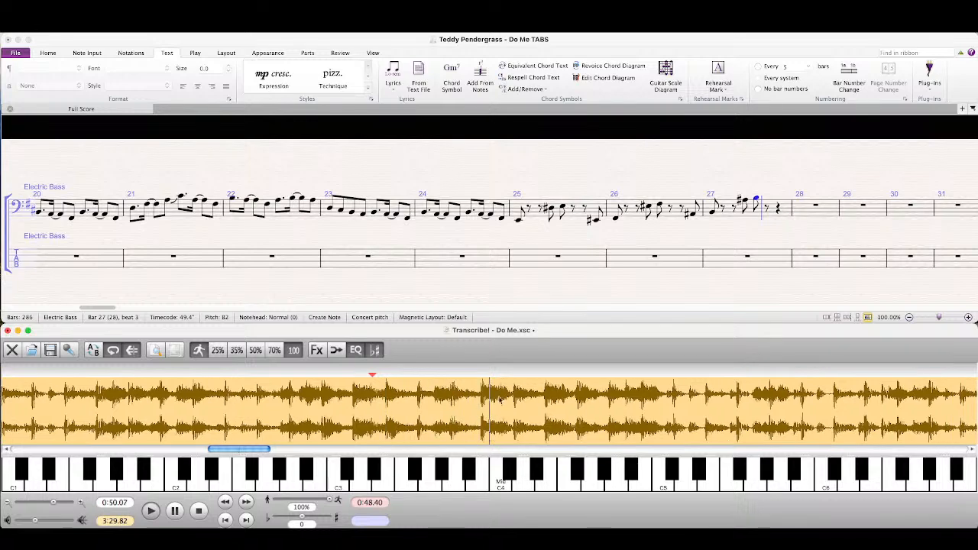
pyautogui.click(669, 104)
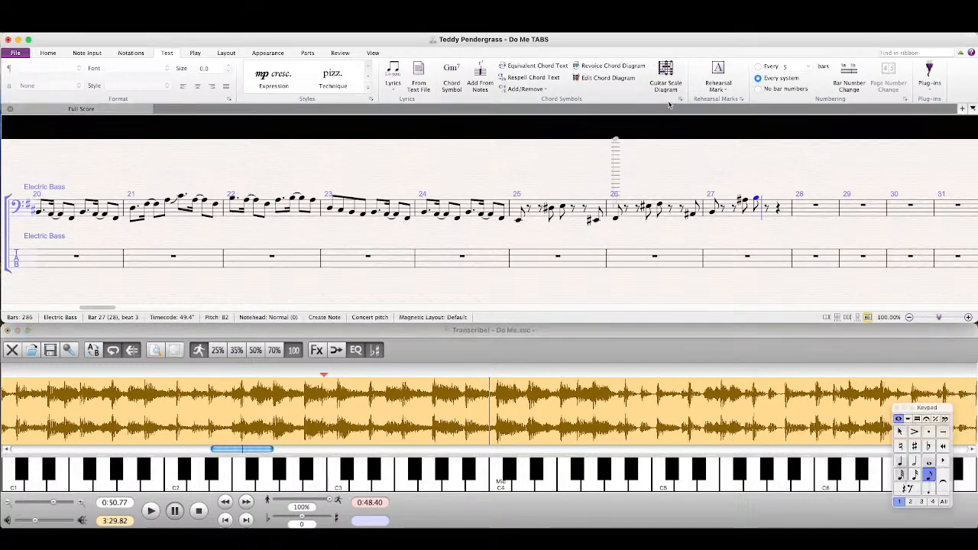
pyautogui.press('KP_0')
pyautogui.press('KP_0')
pyautogui.press('KP_8')
pyautogui.press('g')
pyautogui.press('super+Down')
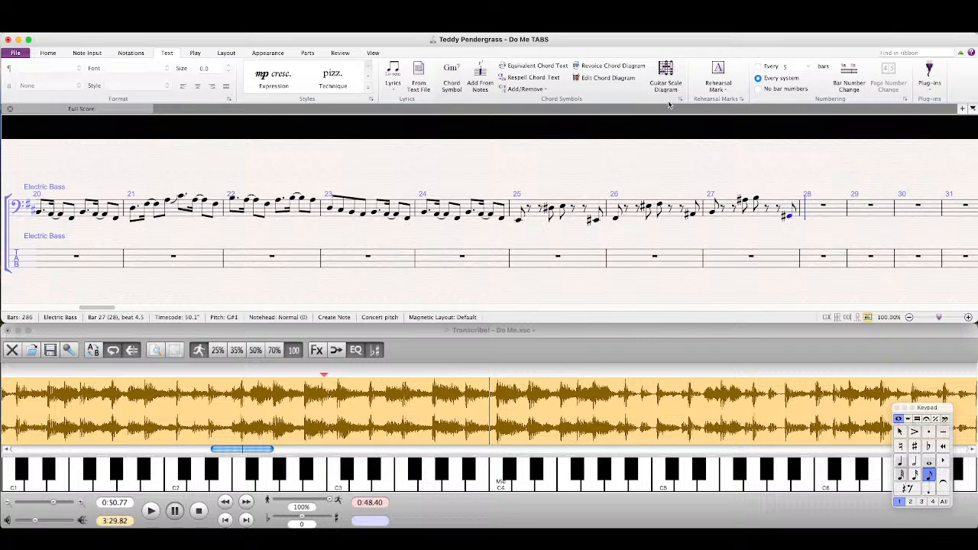
# Step: Start bar 28 with an eighth A, listen in Transcribe! to the rest of that bar, and return to the Sibelius score
pyautogui.press('a')
pyautogui.click(417, 396)
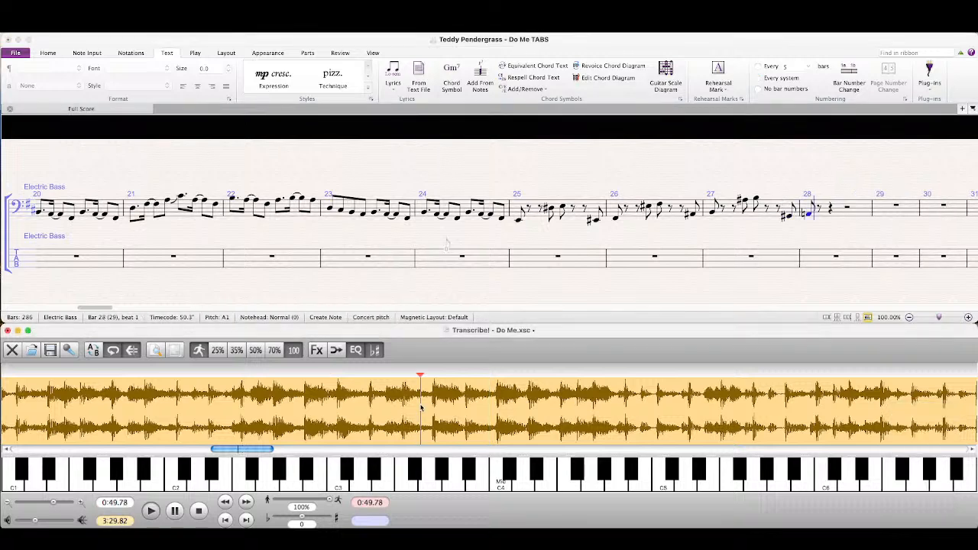
pyautogui.click(461, 397)
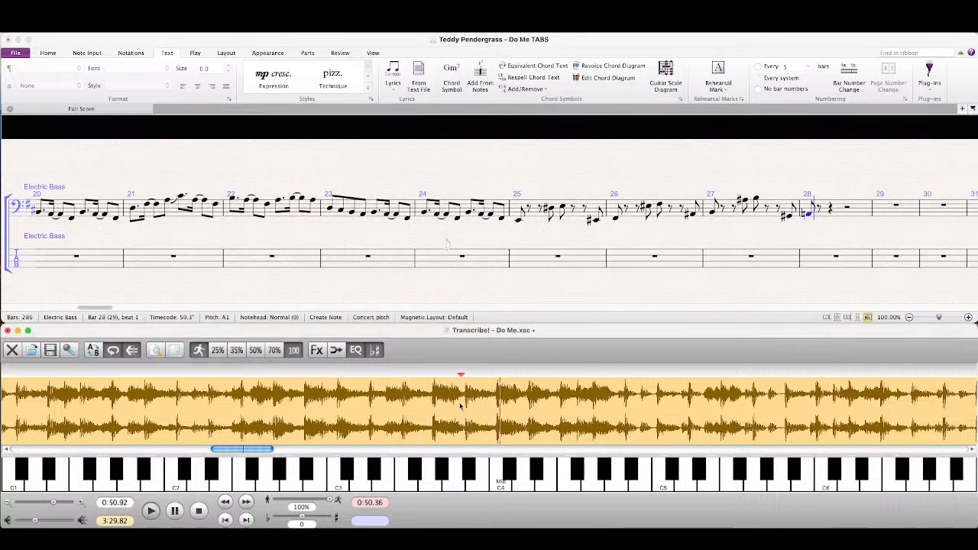
pyautogui.click(698, 67)
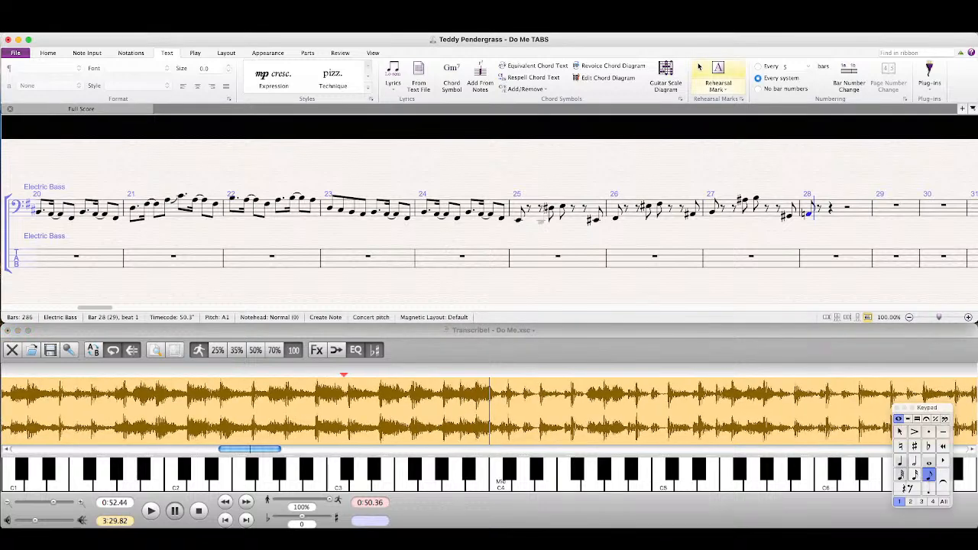
# Step: Complete bar 28 with two eighth rests, two eighth A notes, two more eighth rests and a final eighth A
pyautogui.press('a')
pyautogui.press('a')
pyautogui.press('0')
pyautogui.press('0')
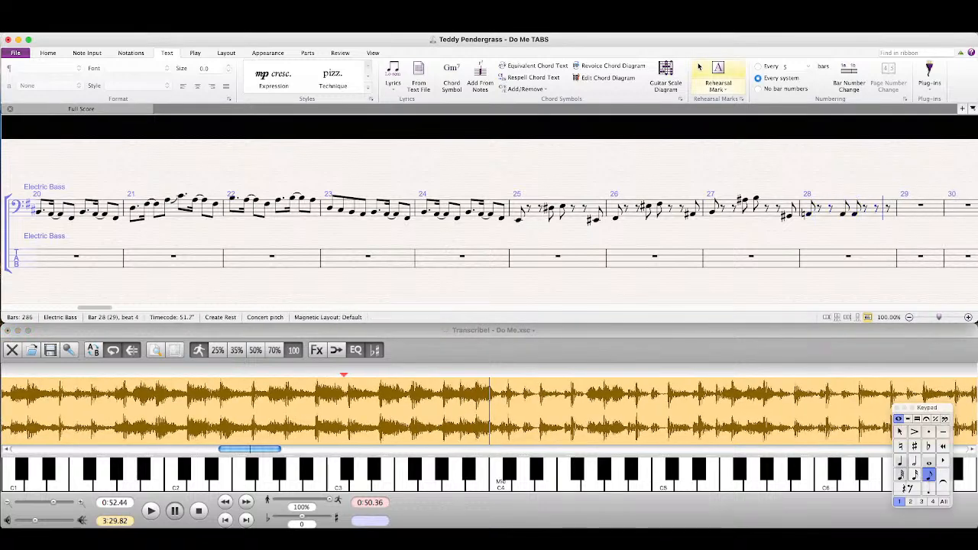
pyautogui.press('a')
pyautogui.press('Escape')
pyautogui.press('Escape')
# Step: Listen in Transcribe! to the passage following bar 28 and copy bars 21–24 of the bass staff into bars 29–32
pyautogui.click(472, 374)
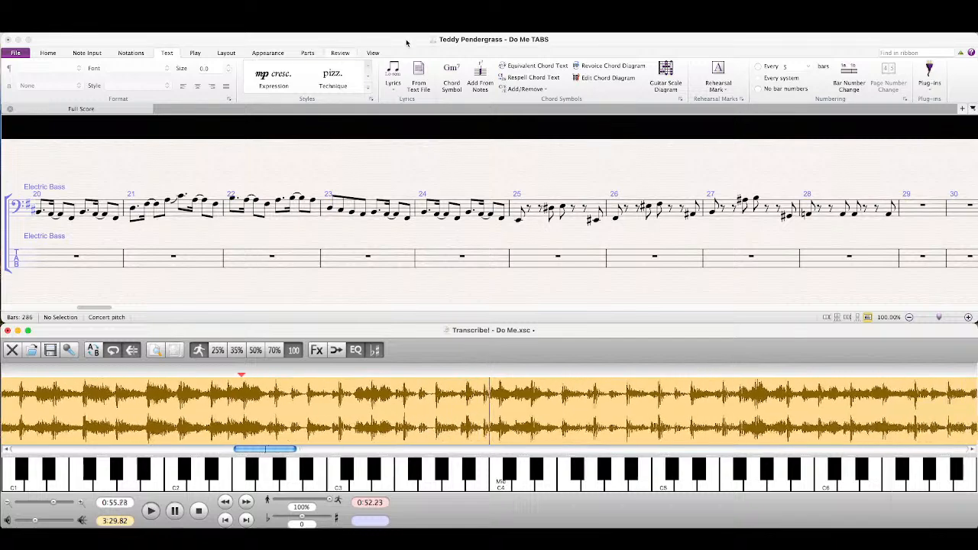
pyautogui.click(245, 233)
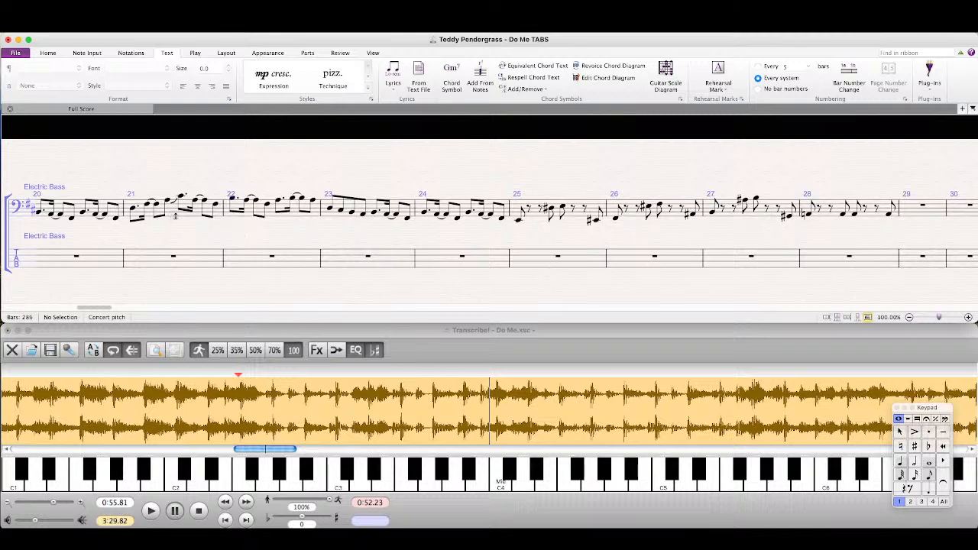
pyautogui.click(214, 215)
pyautogui.keyDown('shift'); pyautogui.click(469, 207); pyautogui.keyUp('shift')
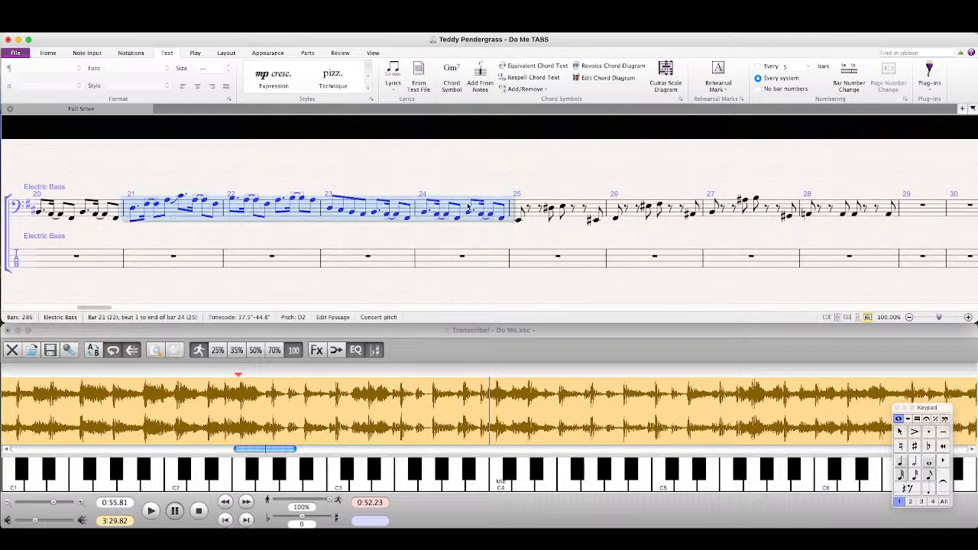
pyautogui.click(934, 222)
pyautogui.press('super+v')
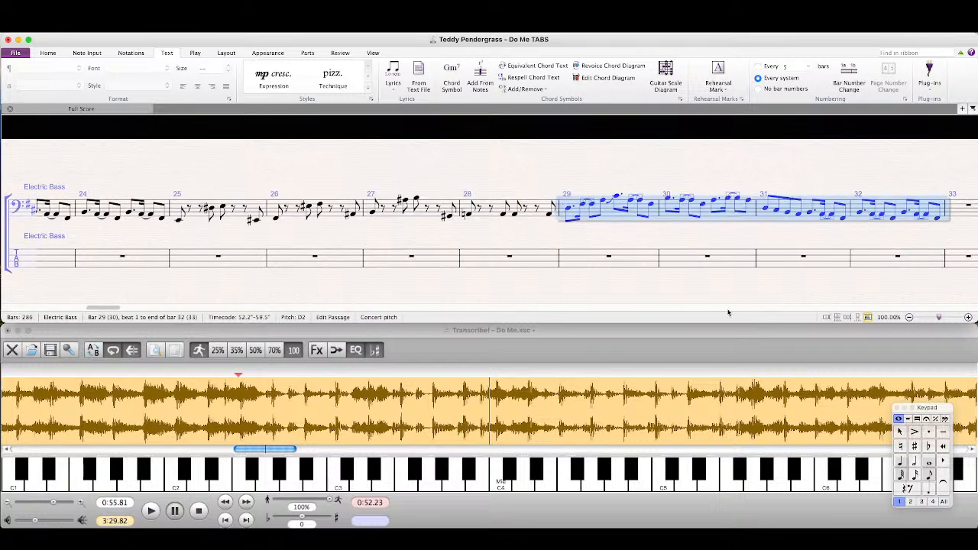
# Step: Check the passage in Transcribe! from 0:52.23 and repeat bars 29–32 in bars 33–36 of the bass staff
pyautogui.click(559, 351)
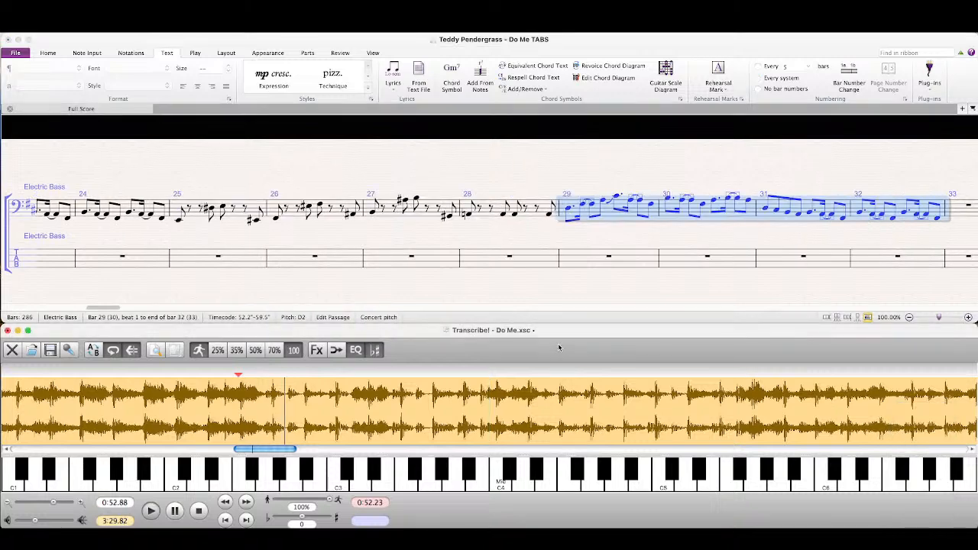
pyautogui.moveTo(758, 230); pyautogui.dragTo(385, 233)
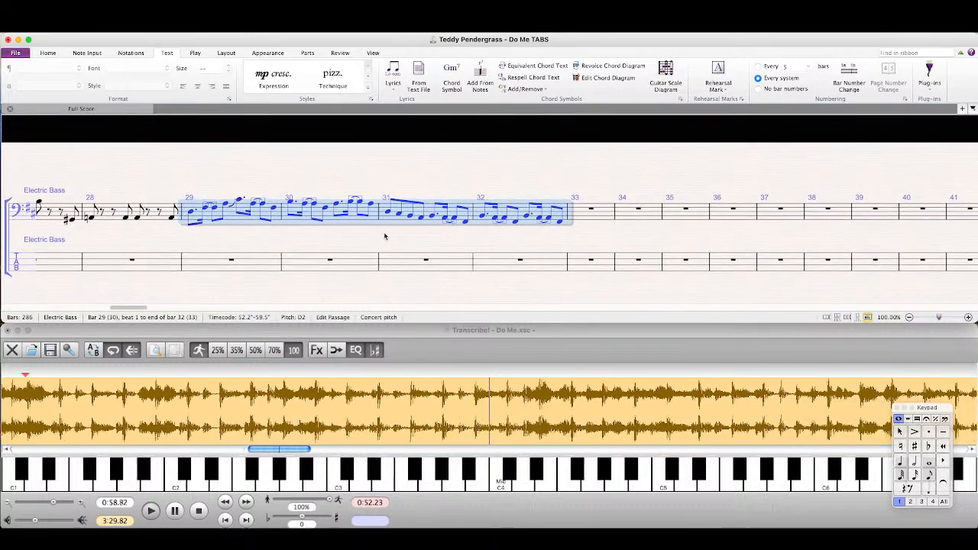
pyautogui.moveTo(589, 245); pyautogui.dragTo(543, 248)
pyautogui.press('r')
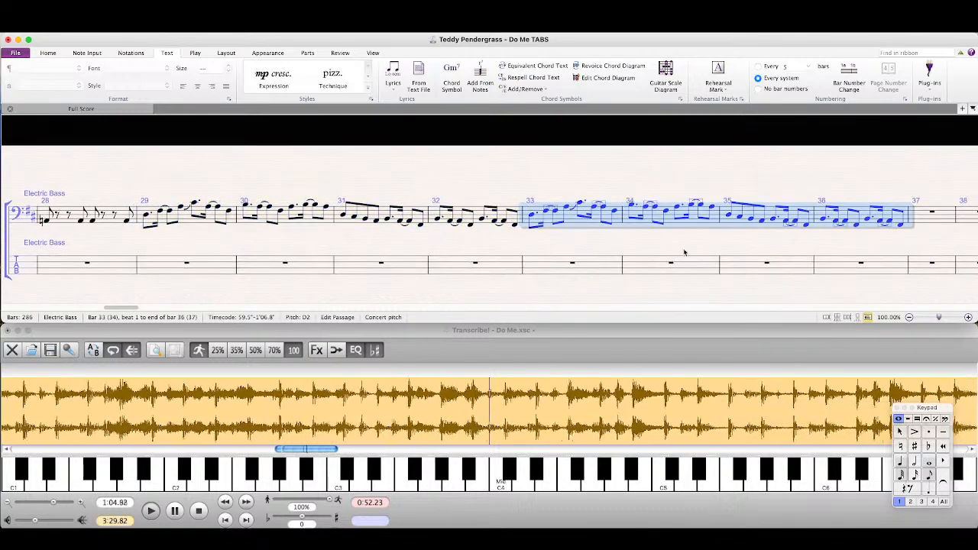
pyautogui.moveTo(749, 245); pyautogui.dragTo(614, 251)
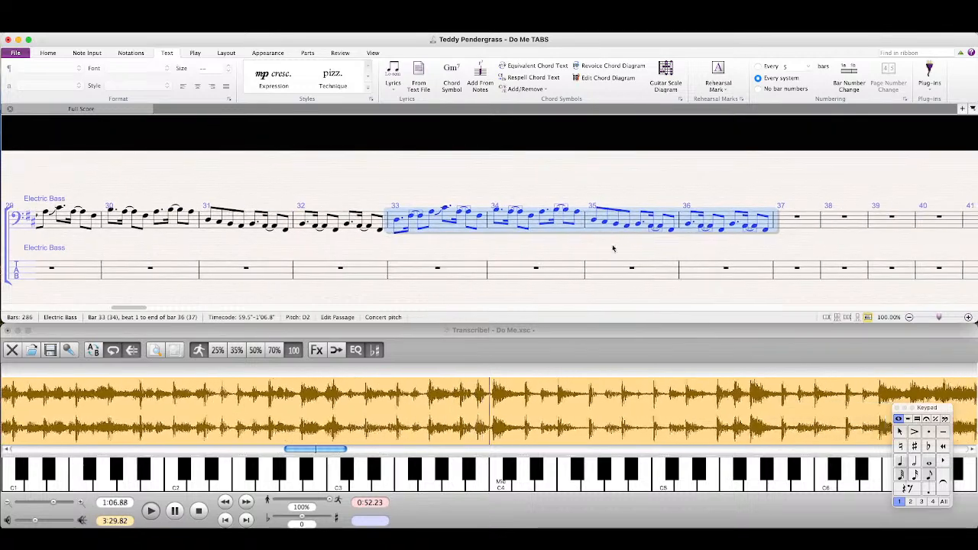
# Step: Listen in Transcribe! to the passage following bar 36 and copy bars 13–16 of the bass staff into bars 37–40
pyautogui.click(442, 409)
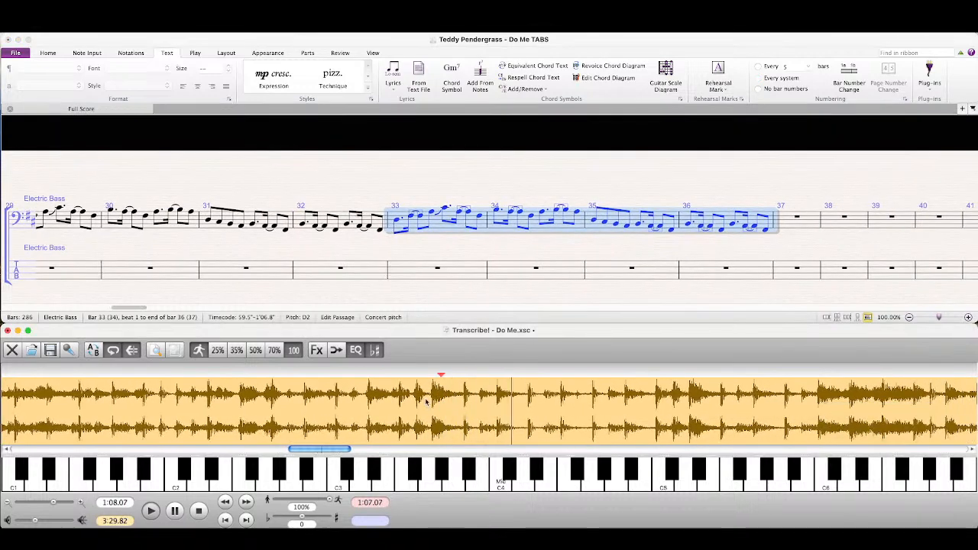
pyautogui.click(430, 249)
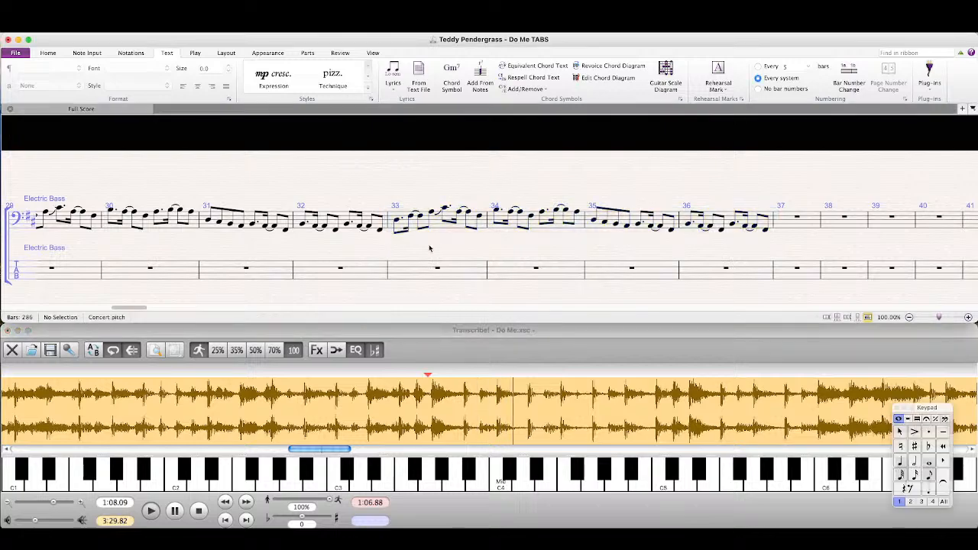
pyautogui.moveTo(133, 308); pyautogui.dragTo(68, 308)
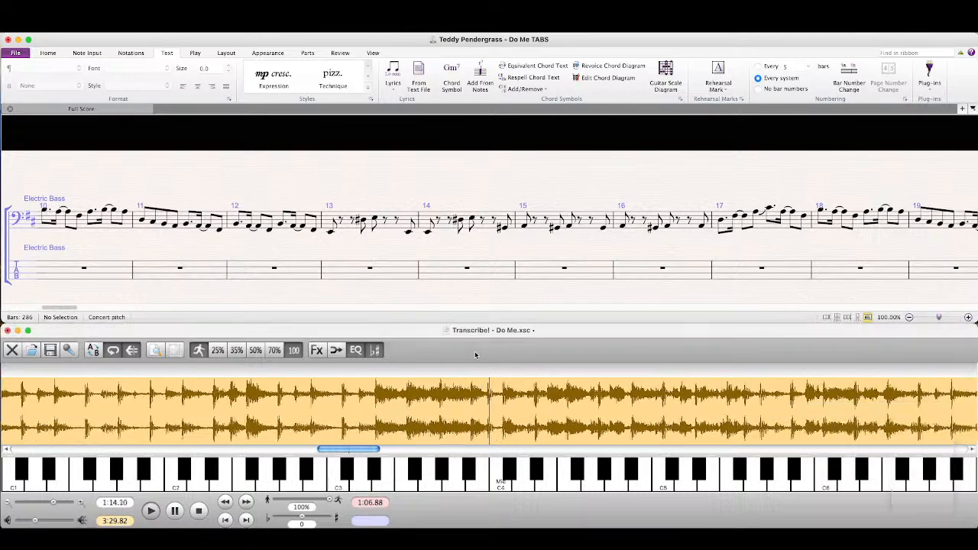
pyautogui.click(407, 229)
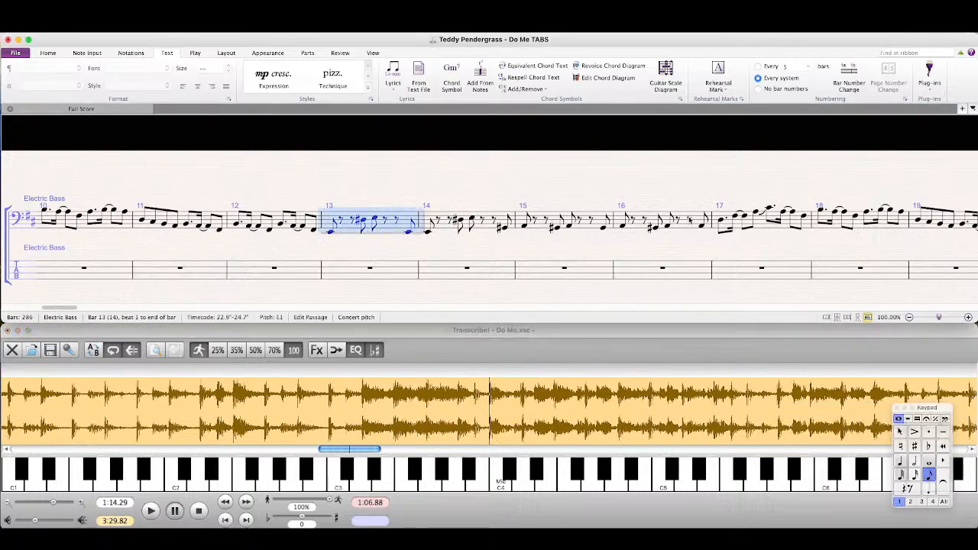
pyautogui.keyDown('shift'); pyautogui.click(689, 220); pyautogui.keyUp('shift')
pyautogui.keyDown('shift'); pyautogui.click(701, 224); pyautogui.keyUp('shift')
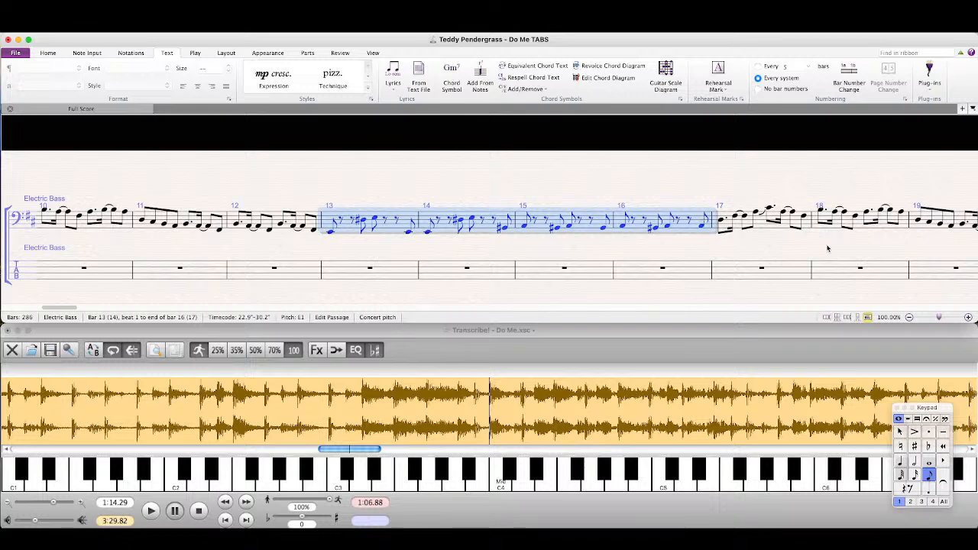
pyautogui.moveTo(869, 248); pyautogui.dragTo(79, 242)
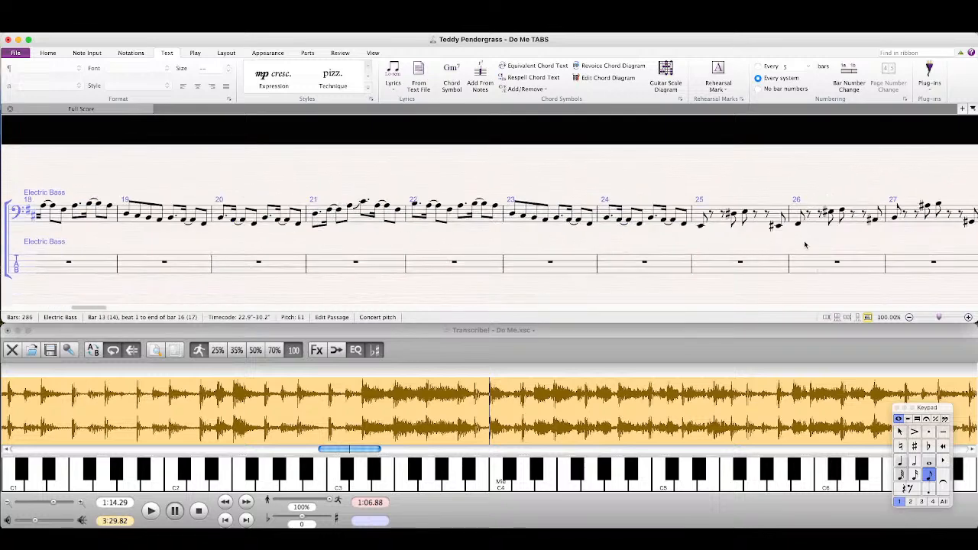
pyautogui.moveTo(804, 245); pyautogui.dragTo(224, 271)
pyautogui.moveTo(921, 270); pyautogui.dragTo(5, 208)
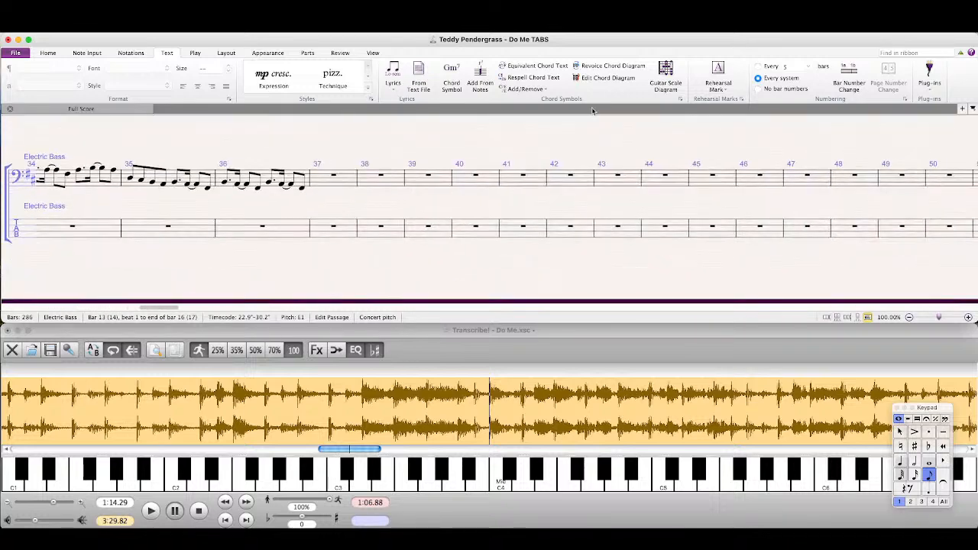
pyautogui.click(342, 177)
pyautogui.press('super+v')
pyautogui.press('Escape')
# Step: Listen to the passage in Transcribe! again and raise the G♯ notes in bars 38, 39 and 40 to A
pyautogui.click(454, 337)
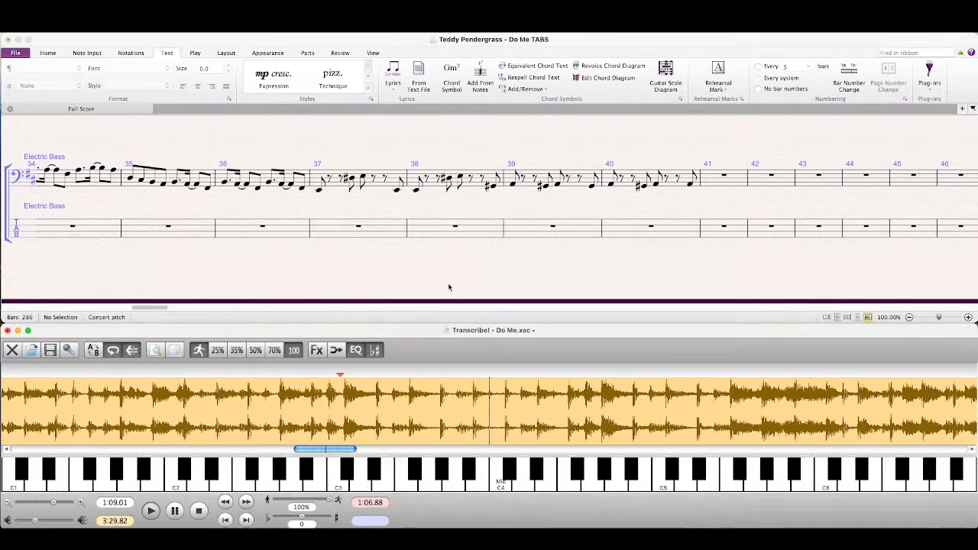
pyautogui.click(494, 184)
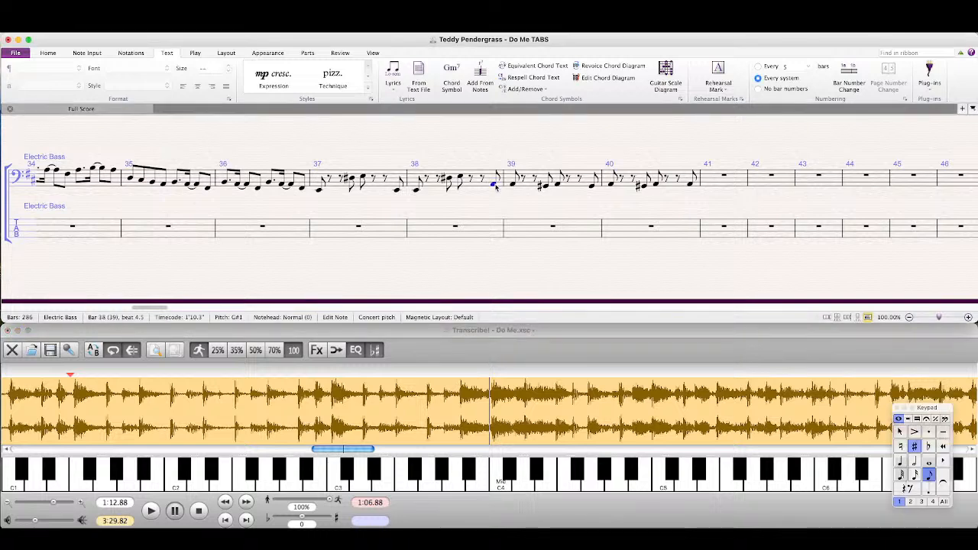
pyautogui.click(546, 187)
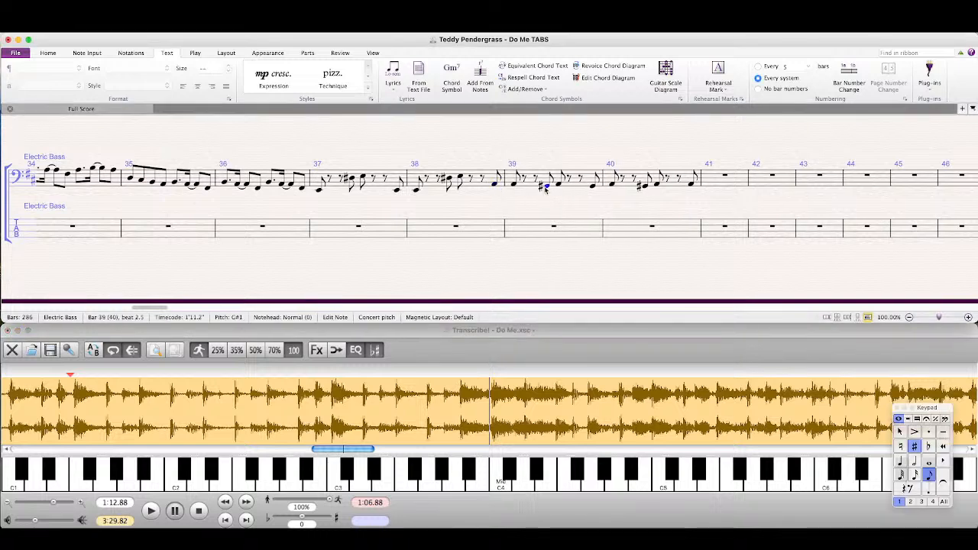
pyautogui.press('Up')
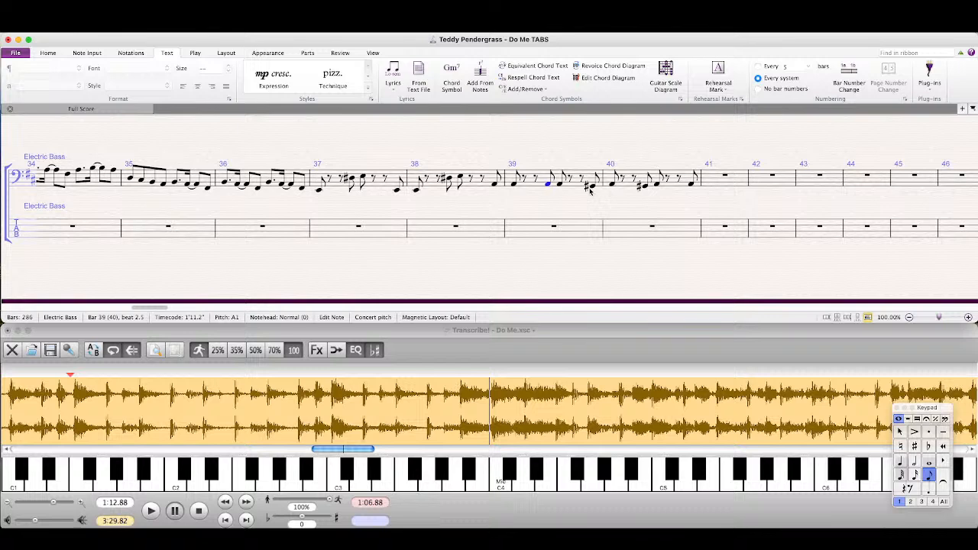
pyautogui.click(593, 188)
pyautogui.press('Up')
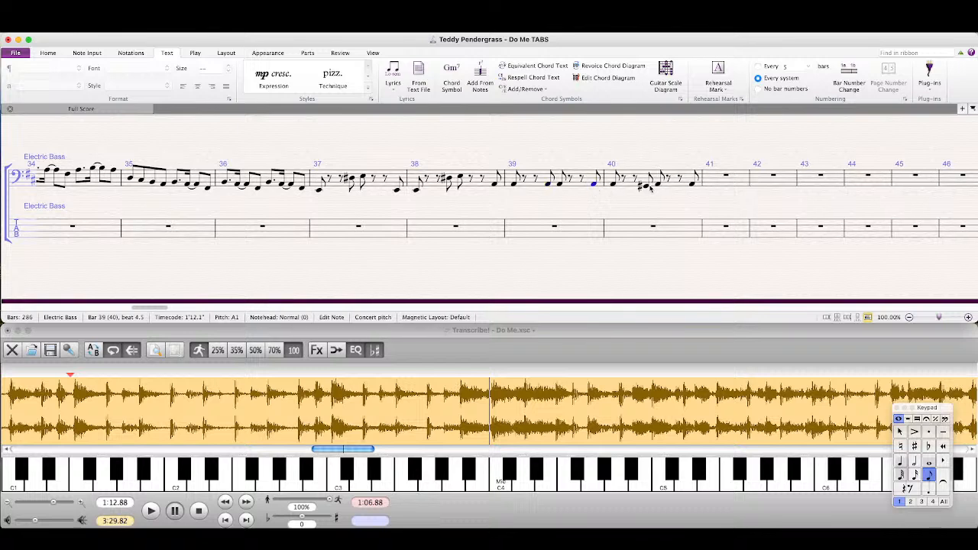
pyautogui.click(647, 186)
pyautogui.press('Up')
pyautogui.click(647, 208)
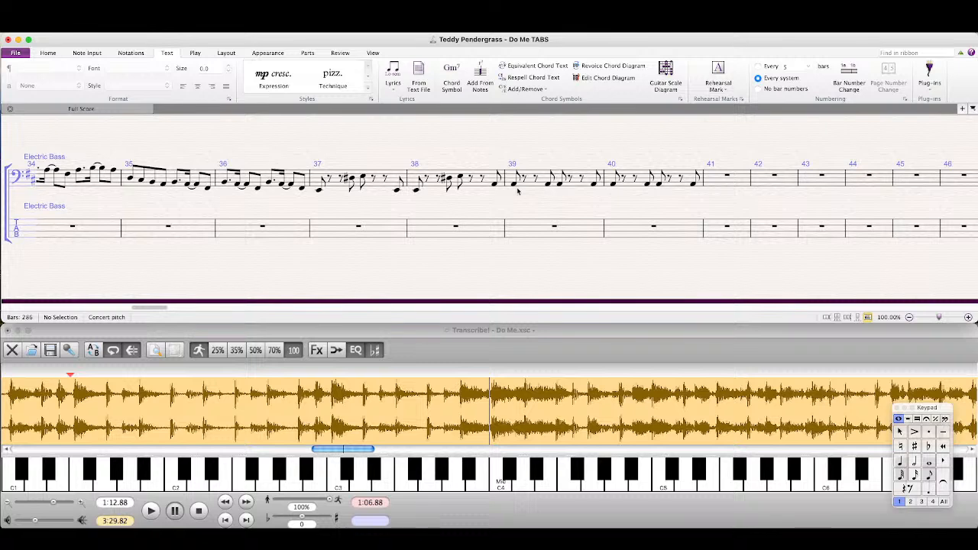
# Step: Play the recording in Transcribe! past bar 40 and copy bars 33–36 of the bass staff into bars 41–44
pyautogui.click(495, 330)
pyautogui.press('space')
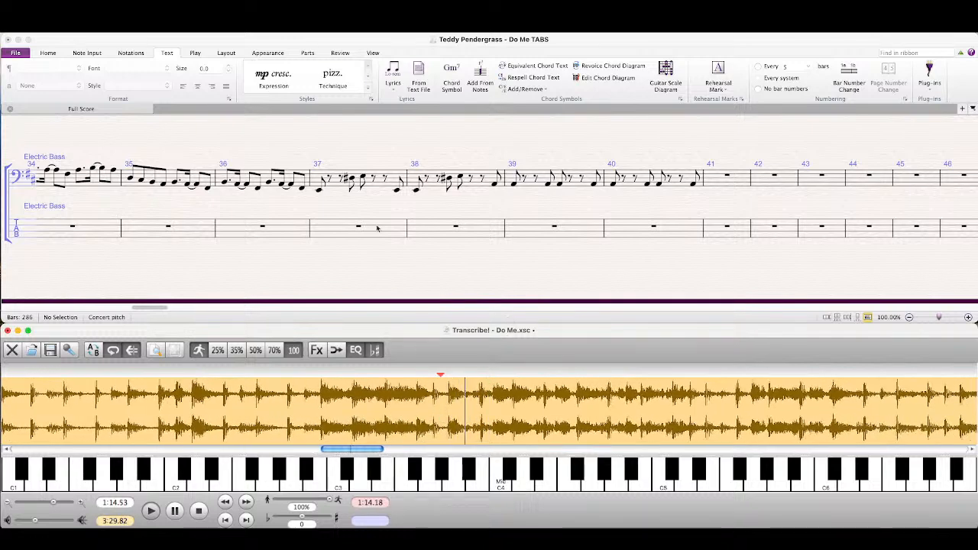
pyautogui.moveTo(90, 209); pyautogui.dragTo(307, 219)
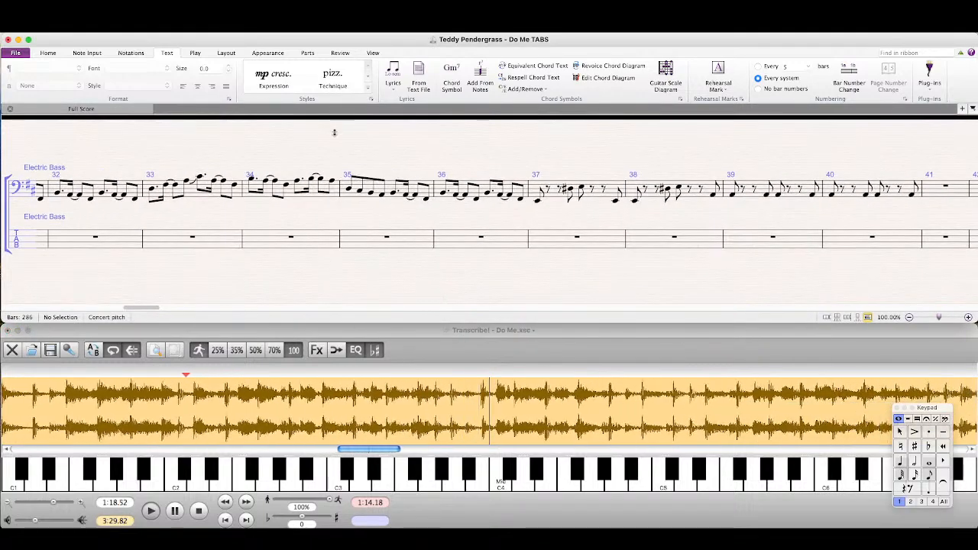
pyautogui.click(195, 198)
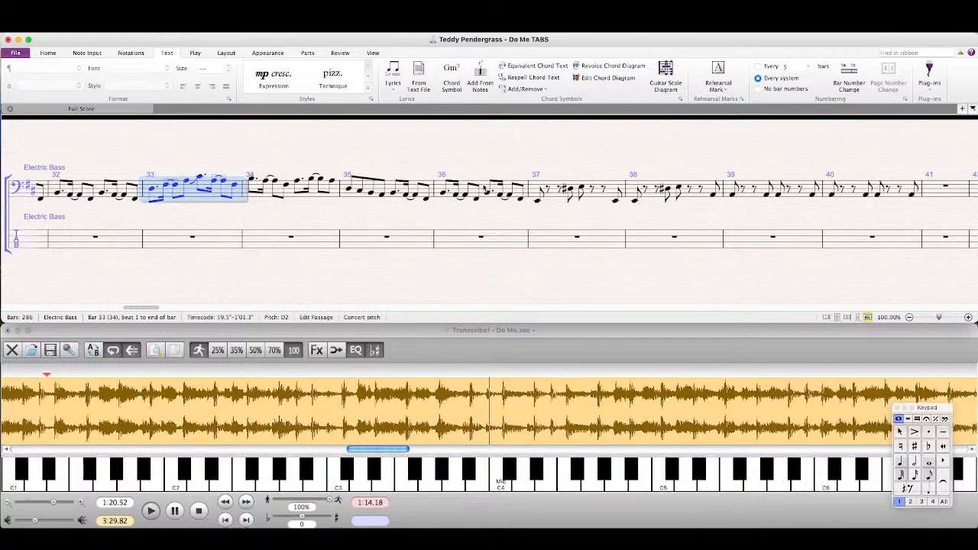
pyautogui.keyDown('shift'); pyautogui.click(487, 188); pyautogui.keyUp('shift')
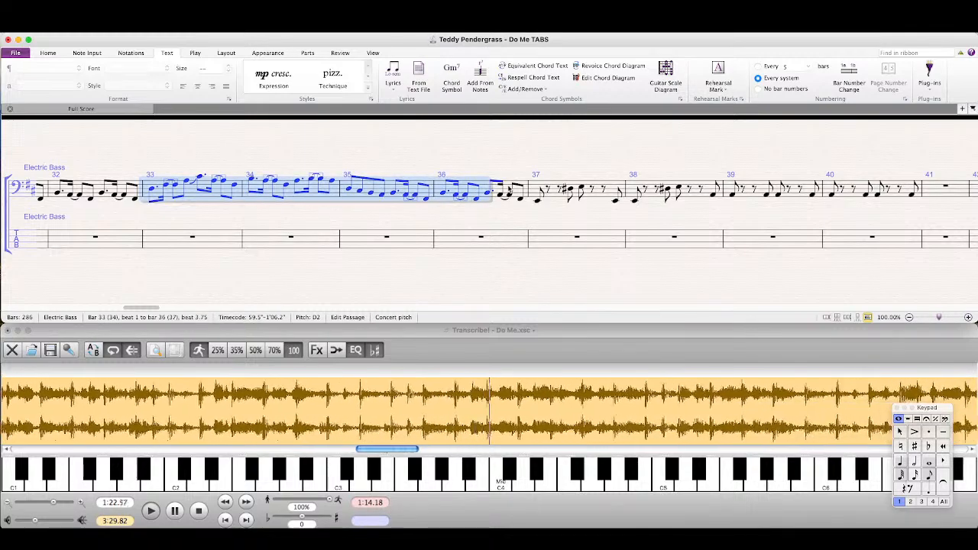
pyautogui.keyDown('shift'); pyautogui.click(510, 190); pyautogui.keyUp('shift')
pyautogui.hscroll(5, 649, 213)
pyautogui.click(570, 195)
pyautogui.press('super+v')
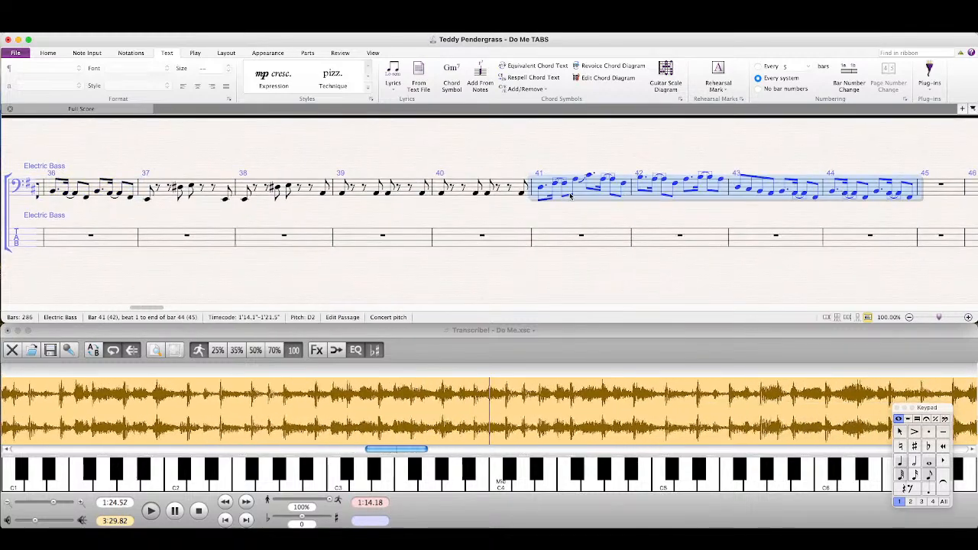
# Step: Repeat bars 41–44 of the bass staff in bars 45–48
pyautogui.hscroll(5, 728, 219)
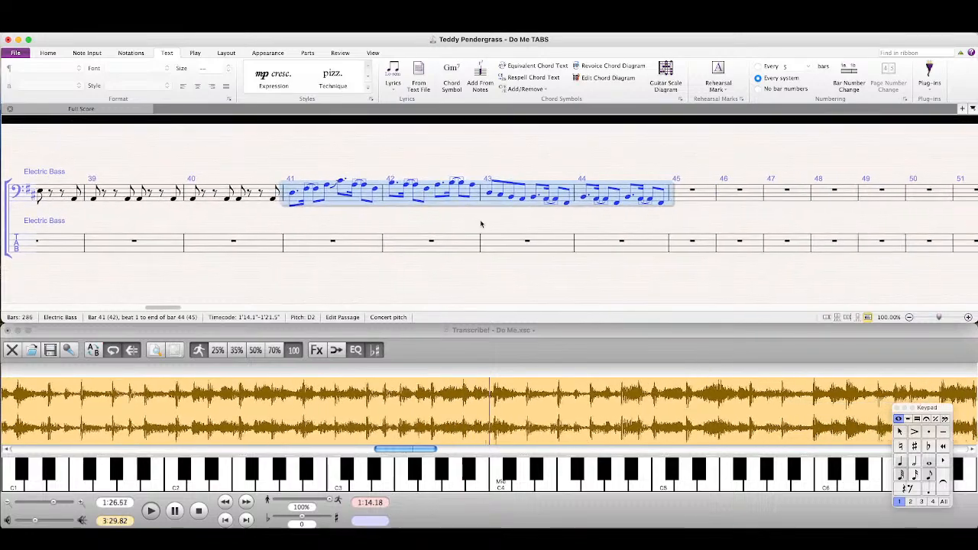
pyautogui.press('r')
pyautogui.moveTo(792, 232); pyautogui.dragTo(282, 229)
# Step: Play the recording in Transcribe! past bar 48 and copy bars 25–28 of the bass staff into bars 49–52
pyautogui.click(430, 415)
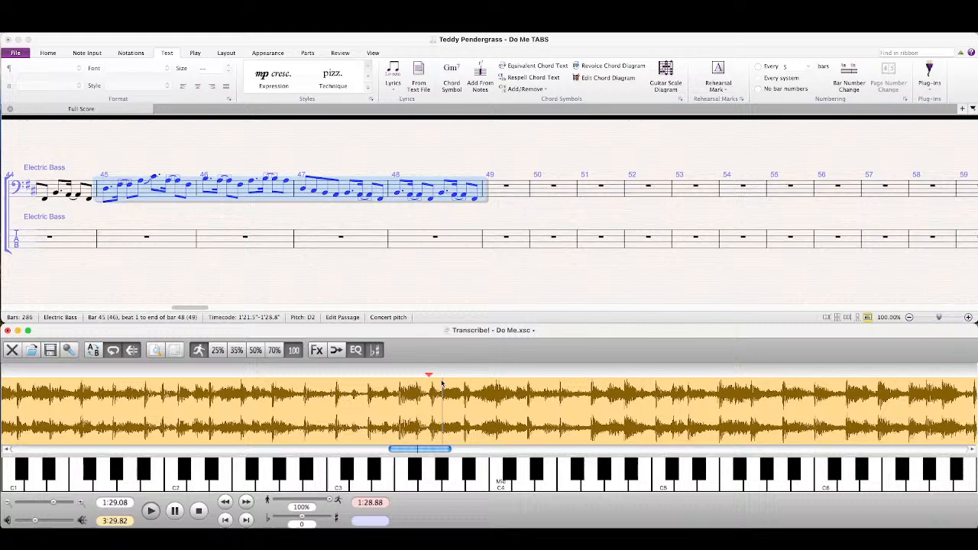
pyautogui.click(405, 215)
pyautogui.click(403, 216)
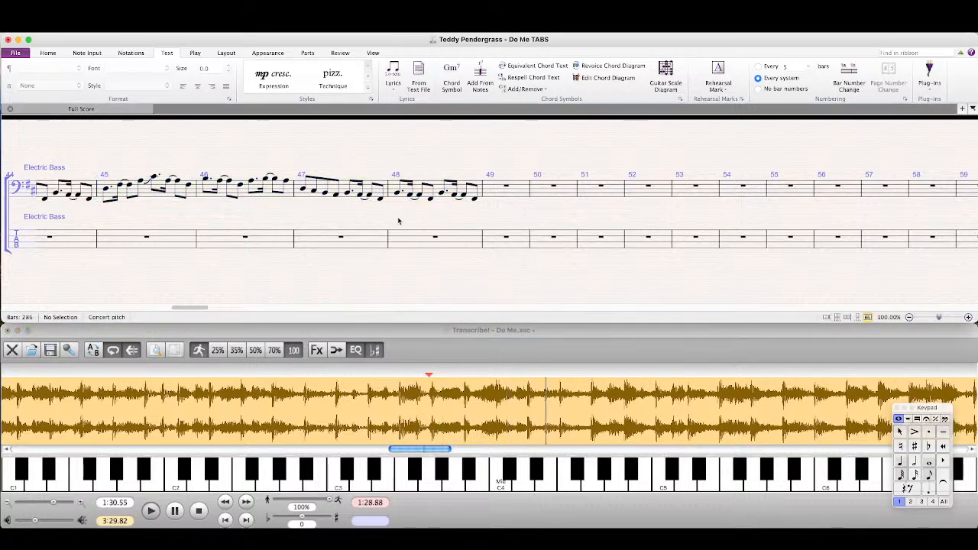
pyautogui.click(430, 352)
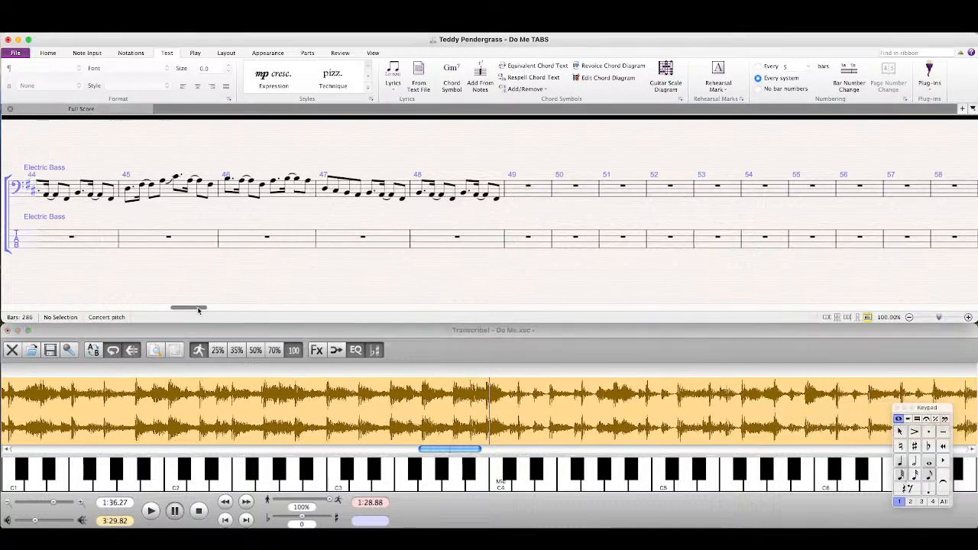
pyautogui.moveTo(201, 308); pyautogui.dragTo(121, 306)
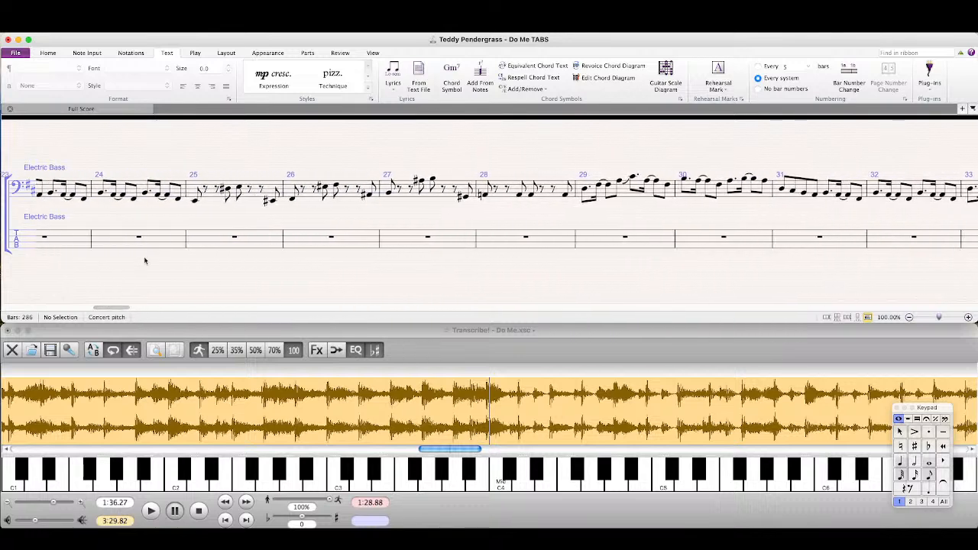
pyautogui.click(203, 200)
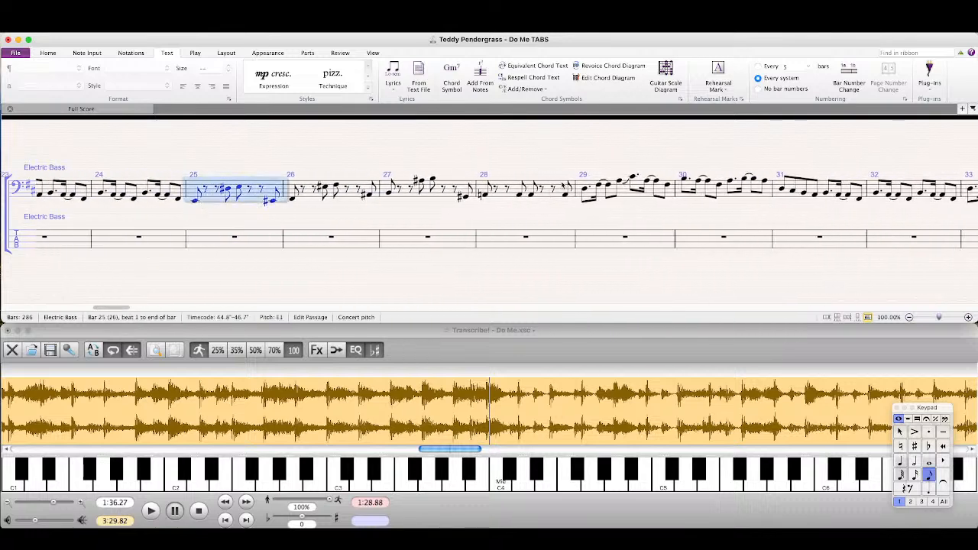
pyautogui.keyDown('shift'); pyautogui.click(567, 187); pyautogui.keyUp('shift')
pyautogui.hscroll(10, 661, 222)
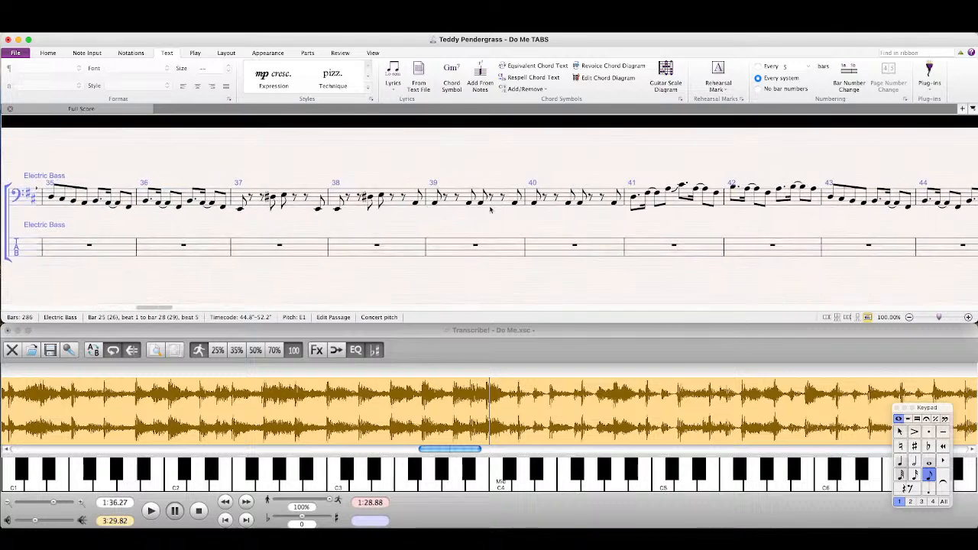
pyautogui.moveTo(696, 224); pyautogui.dragTo(134, 210)
pyautogui.keyDown('alt'); pyautogui.click(457, 207); pyautogui.keyUp('alt')
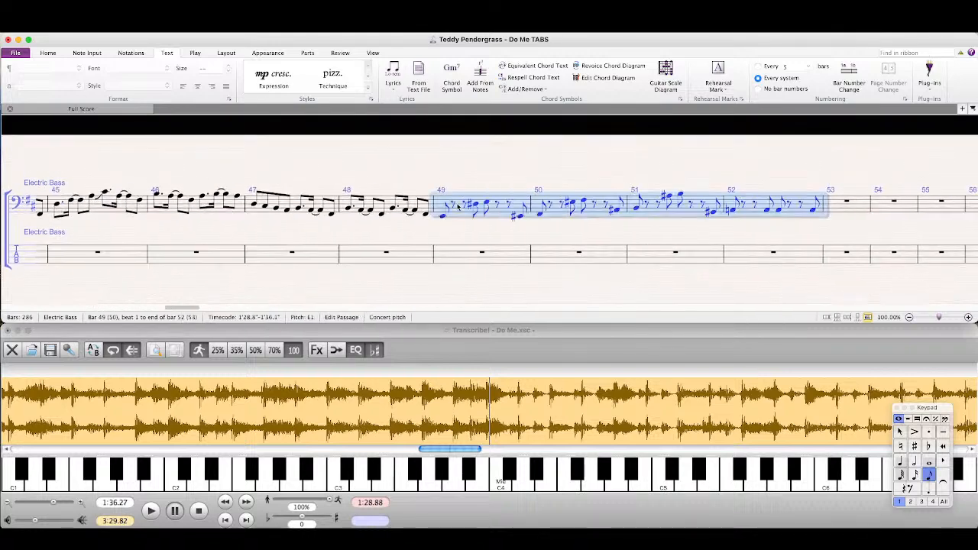
pyautogui.click(438, 235)
# Step: Play the recording in Transcribe! on from the end of bar 52 and copy bars 45–48 of the bass staff into bars 53–56
pyautogui.click(397, 393)
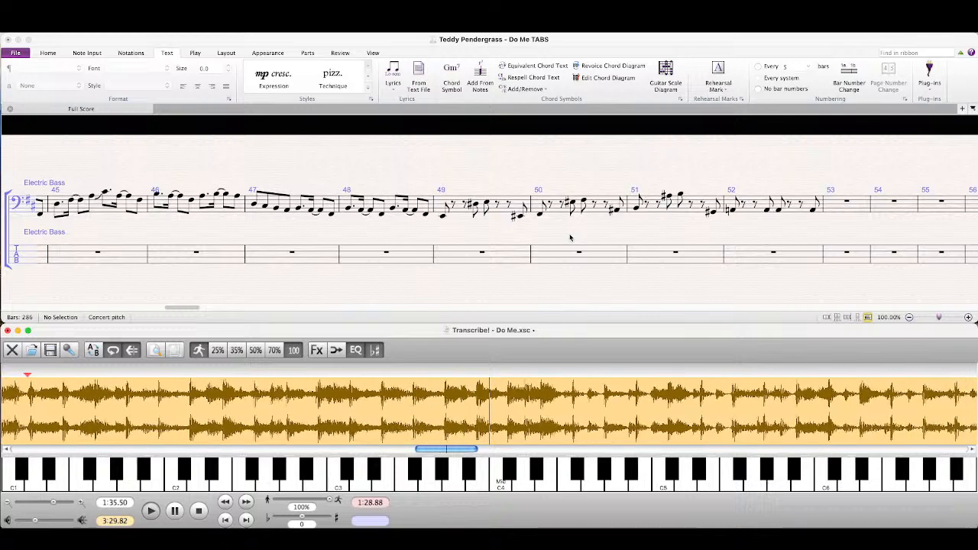
pyautogui.click(433, 400)
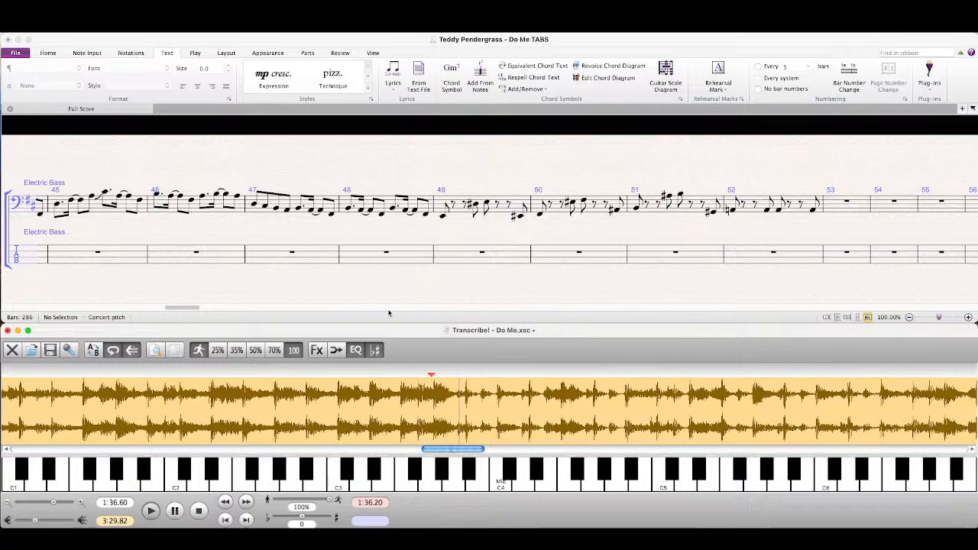
pyautogui.click(387, 252)
pyautogui.press('Escape')
pyautogui.hscroll(-2, 127, 224)
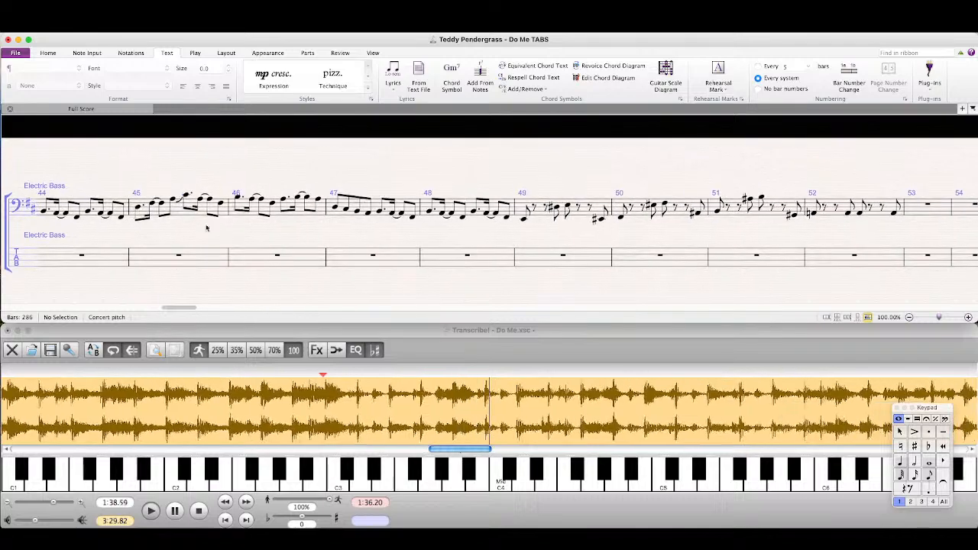
pyautogui.click(183, 214)
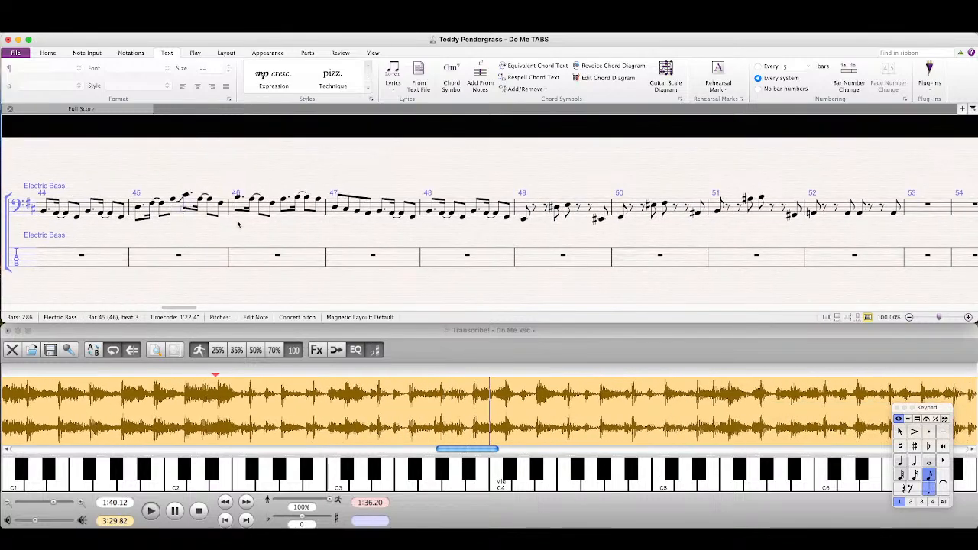
pyautogui.click(175, 214)
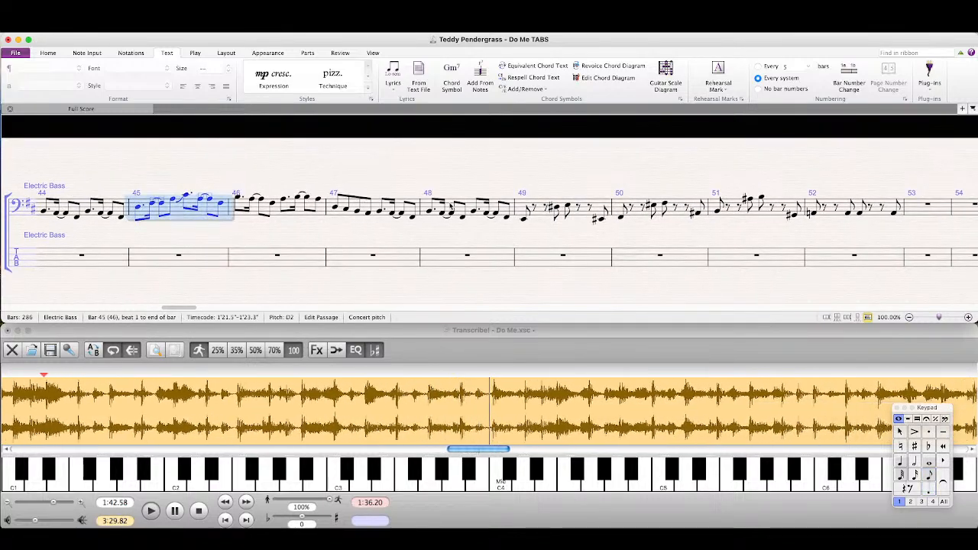
pyautogui.keyDown('shift'); pyautogui.click(449, 204); pyautogui.keyUp('shift')
pyautogui.hscroll(3, 687, 229)
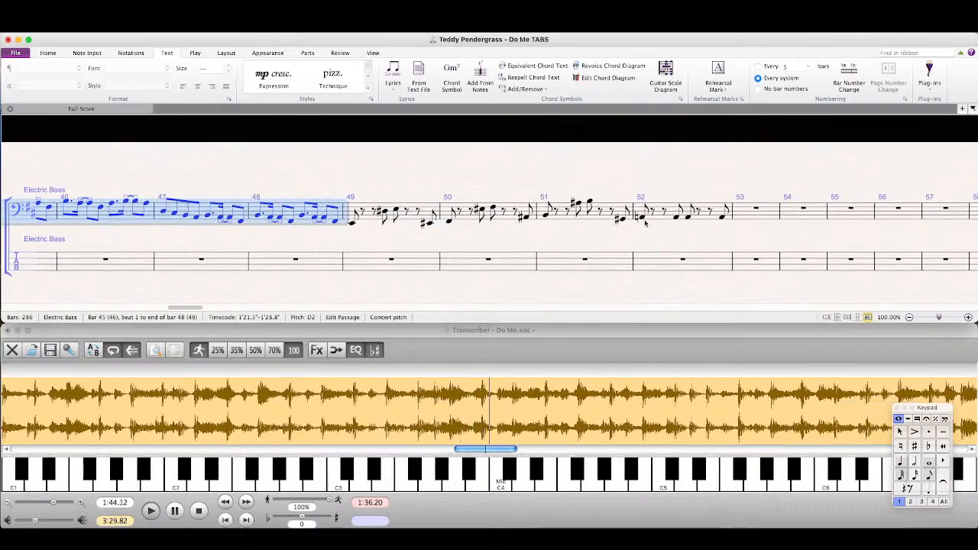
pyautogui.keyDown('alt'); pyautogui.click(774, 211); pyautogui.keyUp('alt')
pyautogui.moveTo(800, 235); pyautogui.dragTo(468, 242)
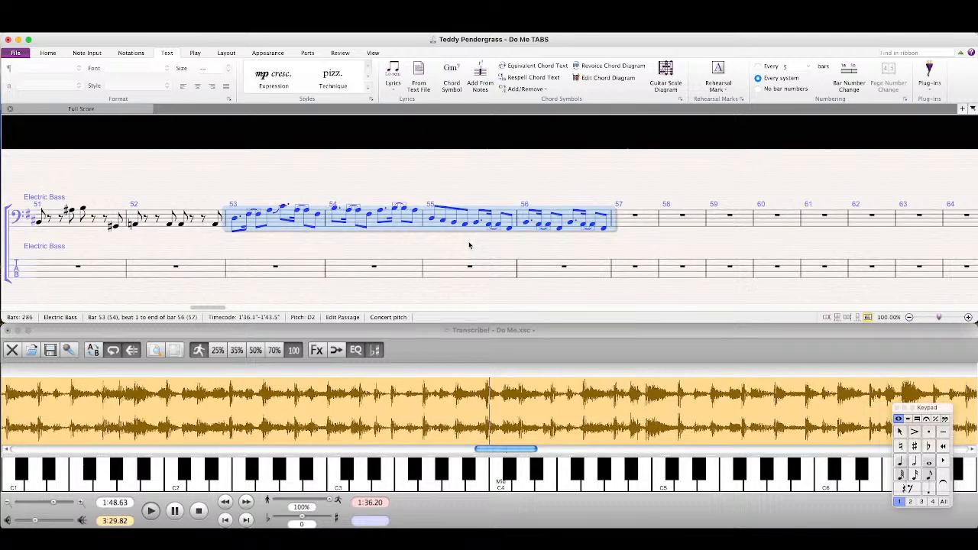
# Step: Repeat bars 53–56 of the bass staff in bars 57–60 and listen to the following passage in Transcribe!
pyautogui.press('r')
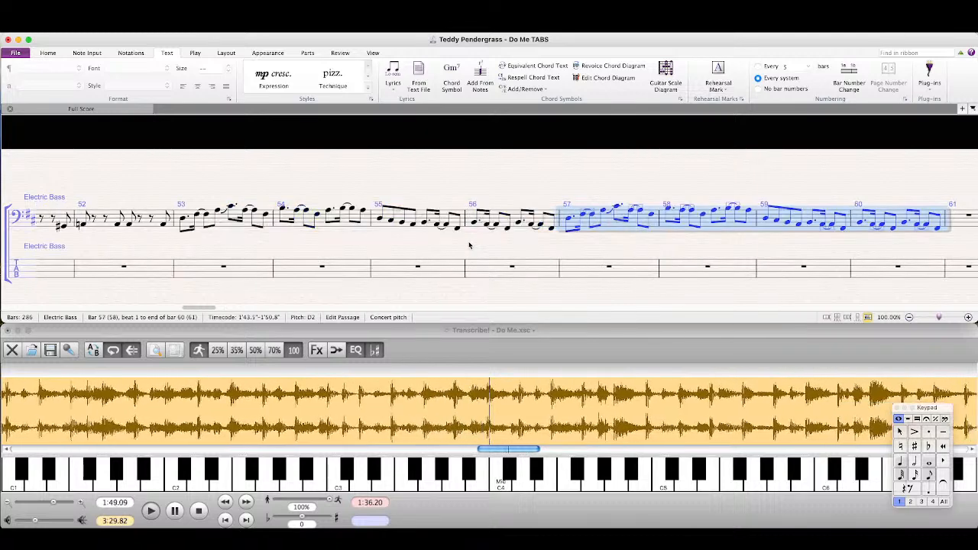
pyautogui.click(455, 419)
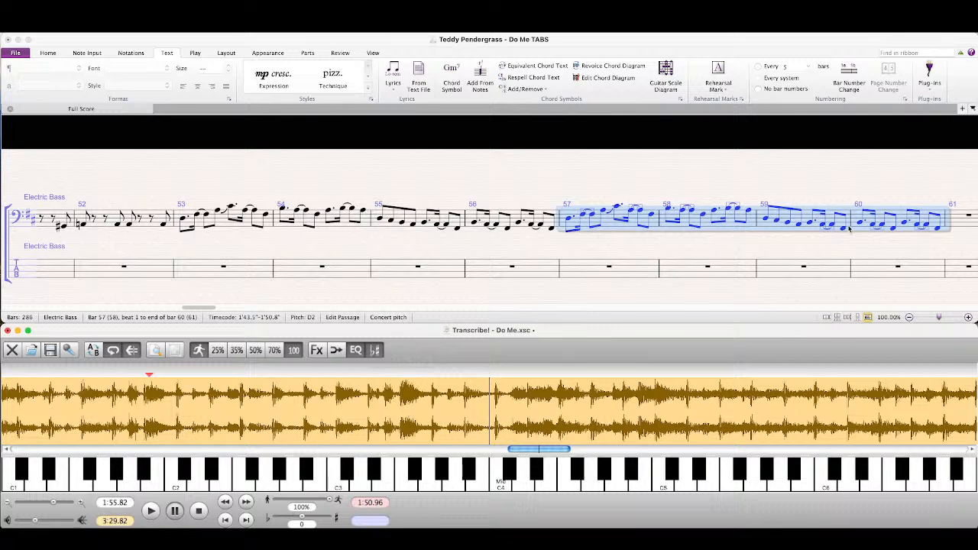
pyautogui.moveTo(820, 254); pyautogui.dragTo(472, 252)
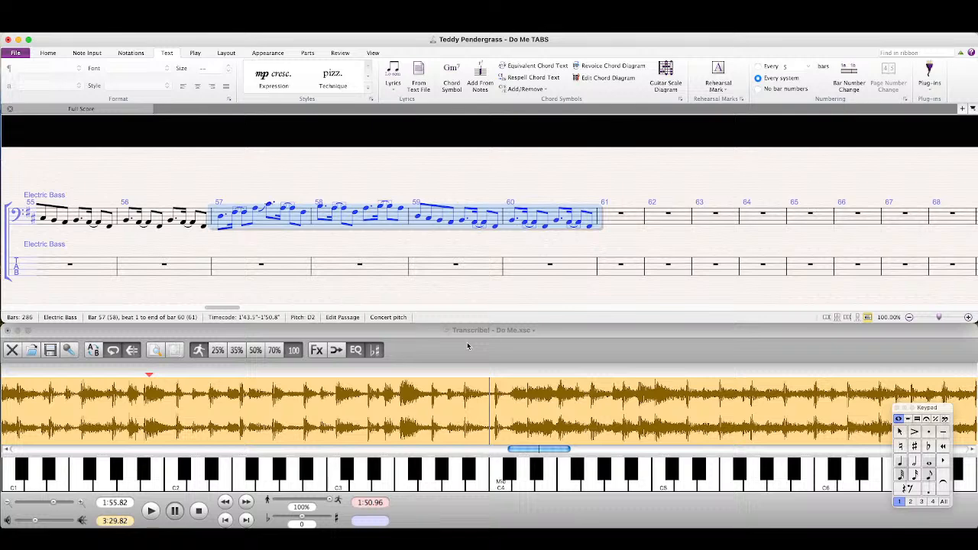
pyautogui.click(453, 361)
pyautogui.press('space')
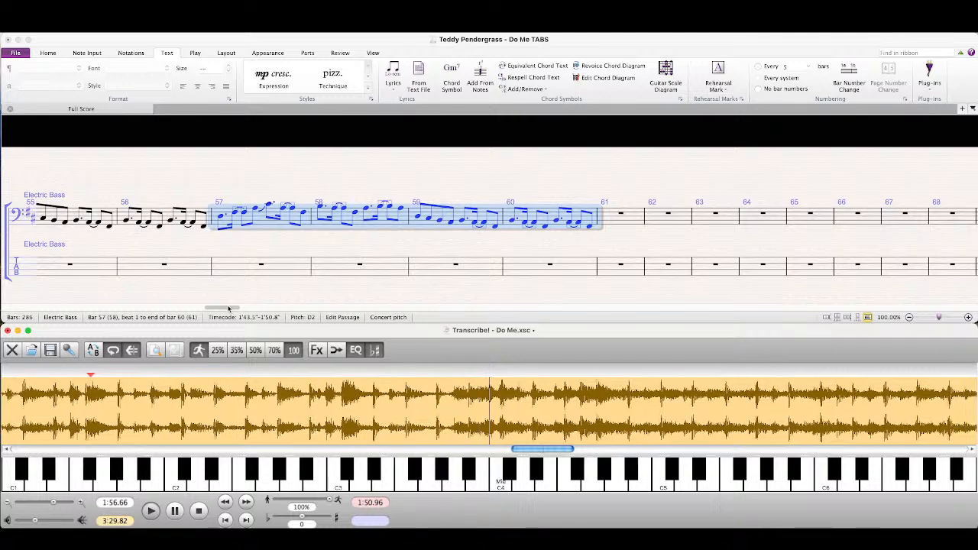
# Step: Copy bars 37–40 of the bass staff into bars 61–64
pyautogui.moveTo(229, 308); pyautogui.dragTo(130, 310)
pyautogui.click(665, 224)
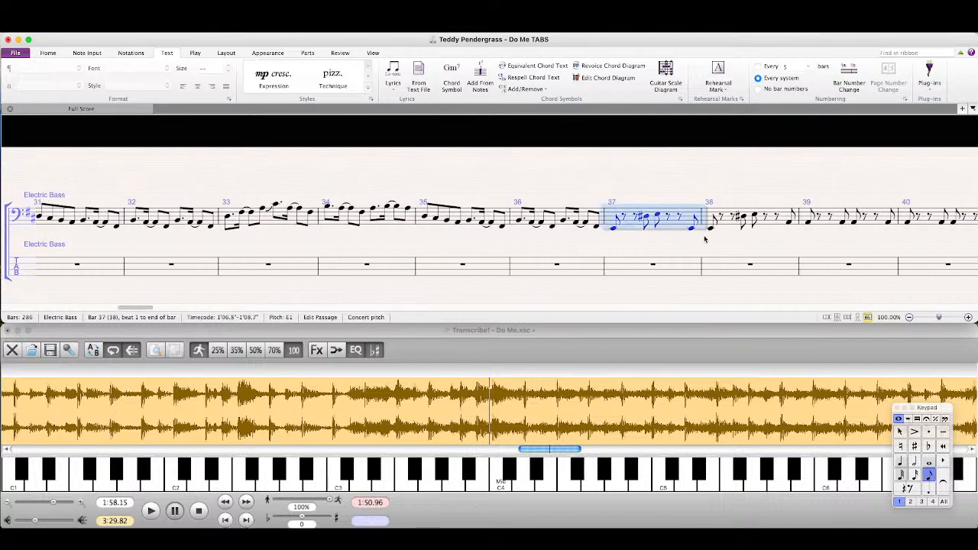
pyautogui.hscroll(5, 703, 240)
pyautogui.keyDown('shift'); pyautogui.click(790, 222); pyautogui.keyUp('shift')
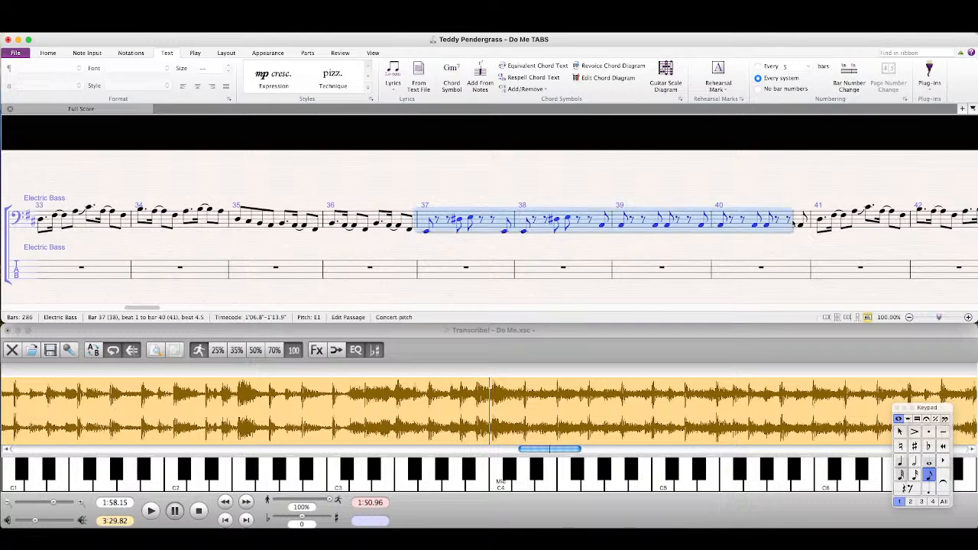
pyautogui.keyDown('shift'); pyautogui.click(797, 222); pyautogui.keyUp('shift')
pyautogui.hscroll(1, 575, 243)
pyautogui.hscroll(15, 575, 243)
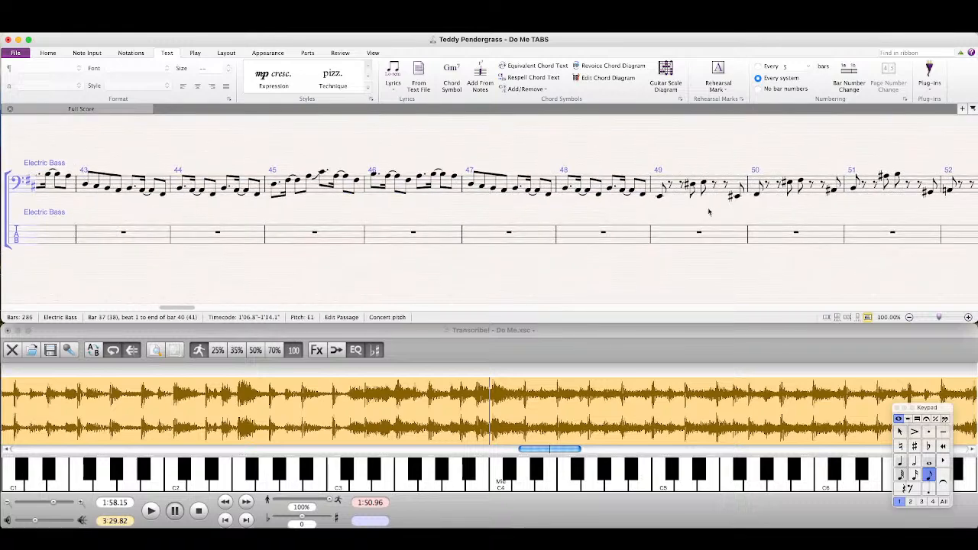
pyautogui.hscroll(3, 172, 234)
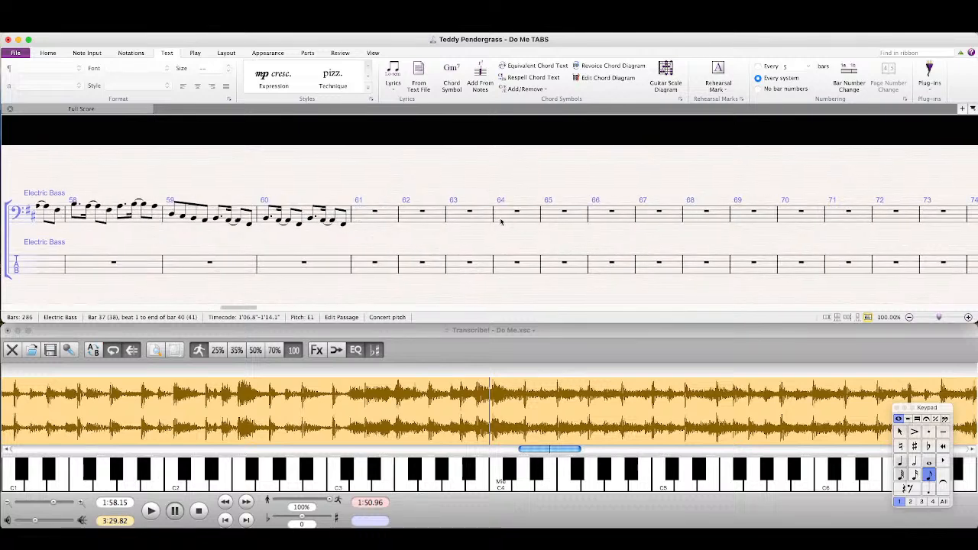
pyautogui.click(382, 216)
pyautogui.press('super+v')
pyautogui.press('Escape')
# Step: Play the recording in Transcribe! past bar 64 and copy bars 57–60 of the bass staff into bars 65–68
pyautogui.click(437, 415)
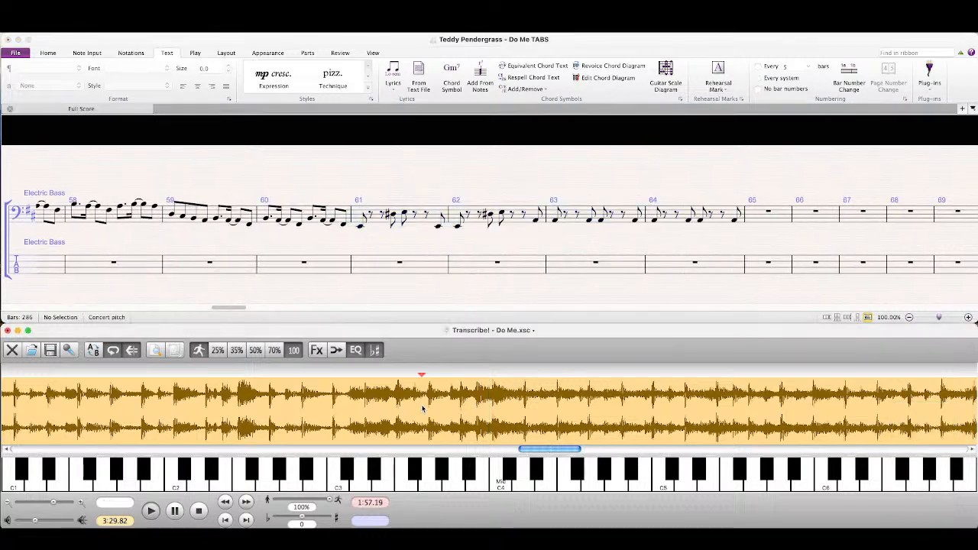
pyautogui.press('space')
pyautogui.click(233, 262)
pyautogui.hscroll(-4, 222, 229)
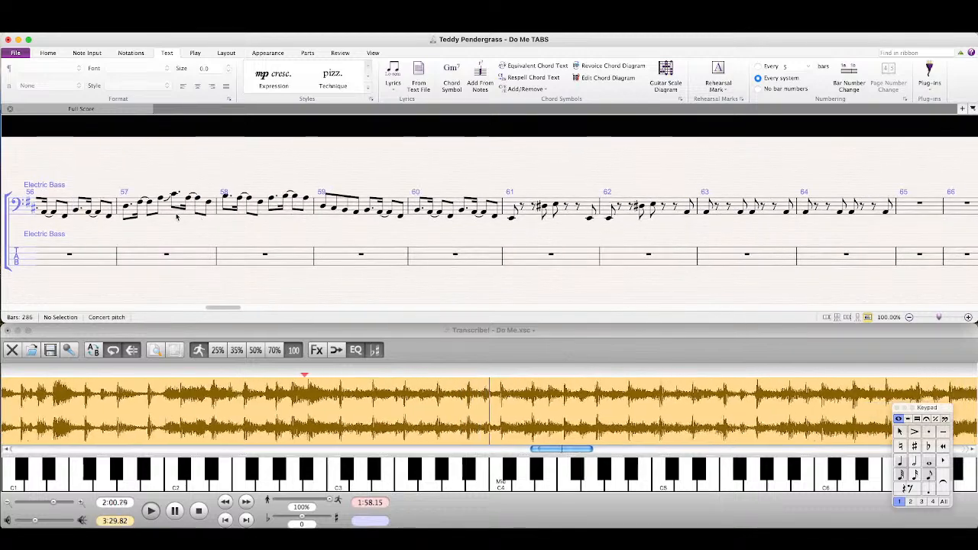
pyautogui.click(201, 221)
pyautogui.keyDown('shift'); pyautogui.click(459, 207); pyautogui.keyUp('shift')
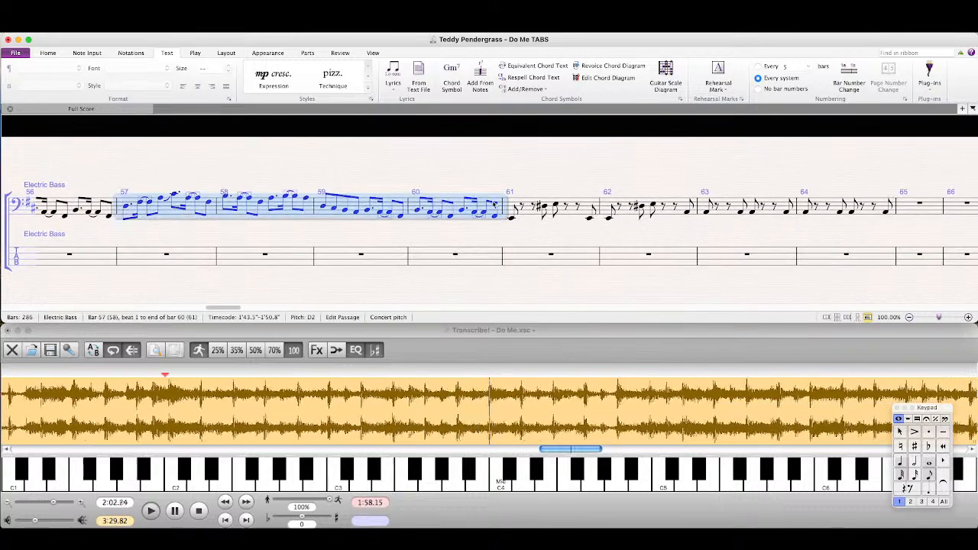
pyautogui.hscroll(3, 683, 216)
pyautogui.keyDown('alt'); pyautogui.click(683, 216); pyautogui.keyUp('alt')
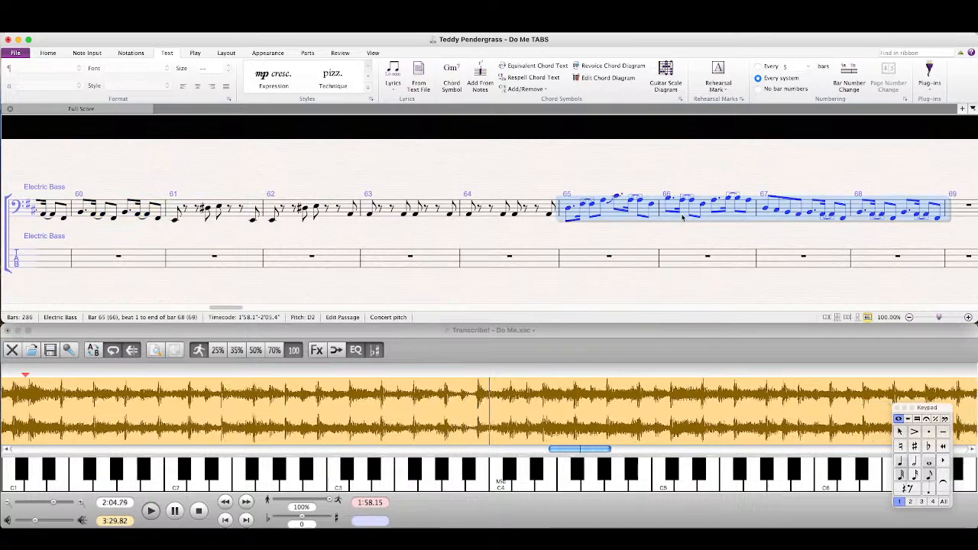
# Step: Repeat bars 65–68 of the bass staff in bars 69–72 and play the recording in Transcribe! from the end of bar 72
pyautogui.hscroll(-3, 573, 243)
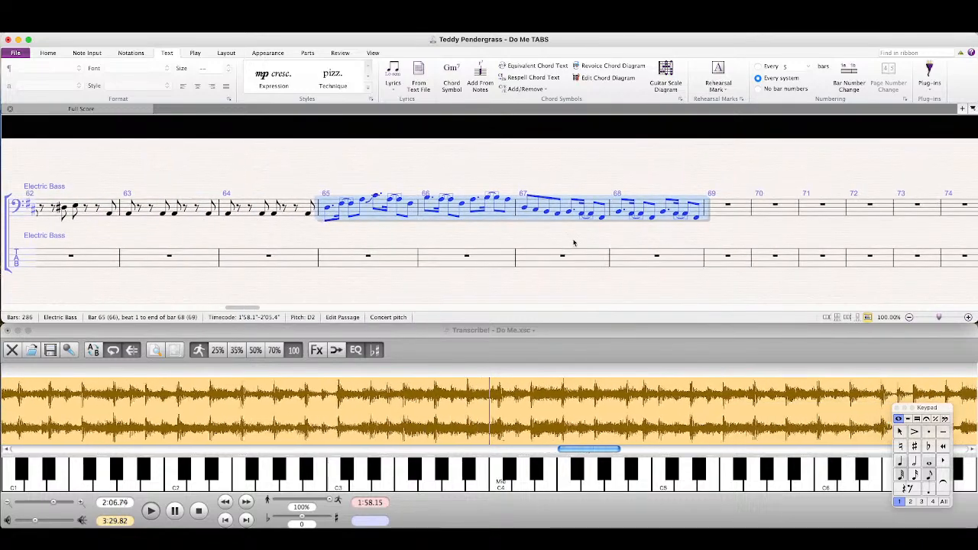
pyautogui.press('r')
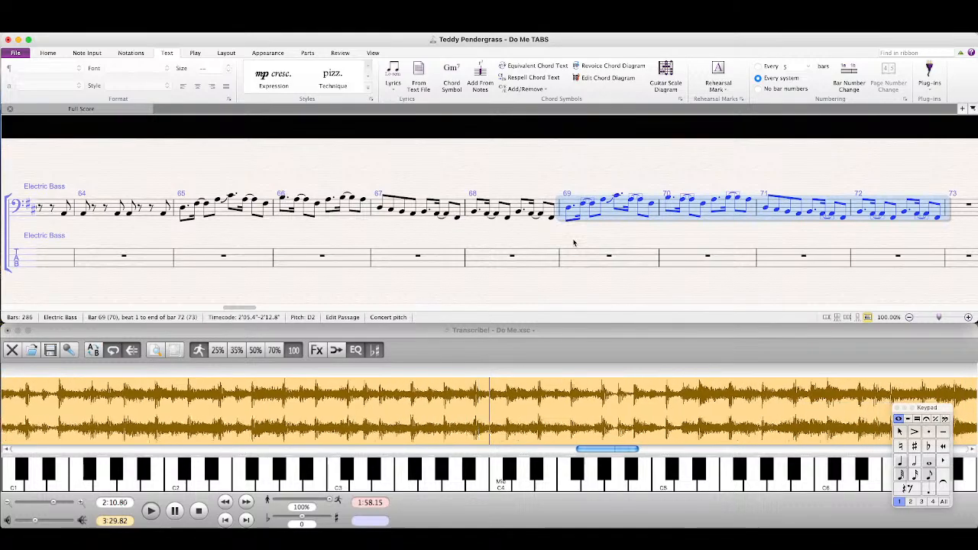
pyautogui.click(491, 407)
# Step: Copy bars 49–52 of the bass staff into bars 73–76
pyautogui.moveTo(321, 242); pyautogui.dragTo(830, 258)
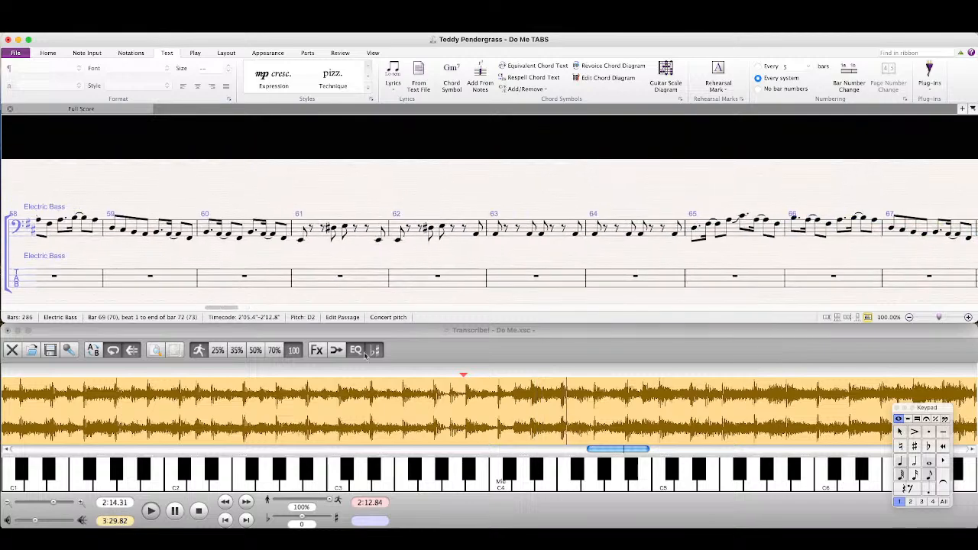
pyautogui.moveTo(218, 308); pyautogui.dragTo(181, 309)
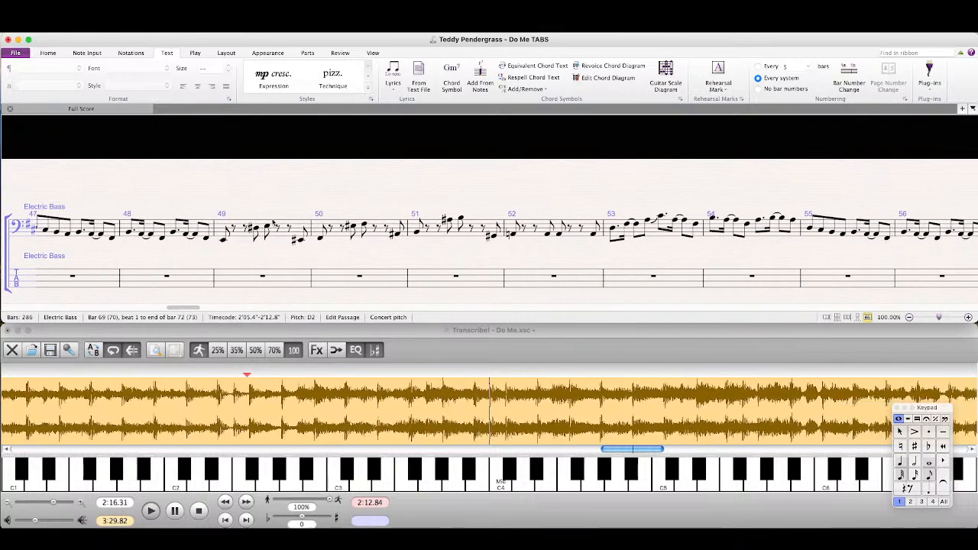
pyautogui.click(279, 228)
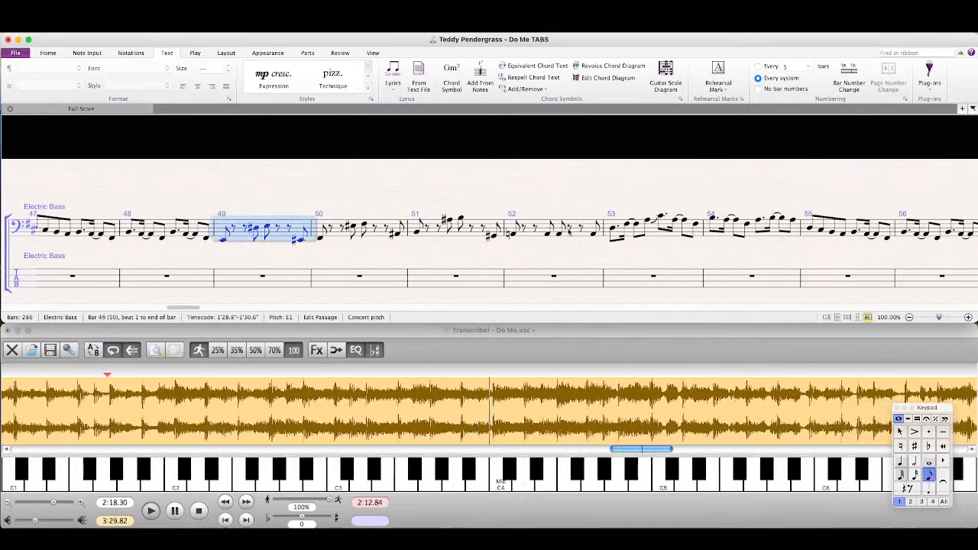
pyautogui.keyDown('shift'); pyautogui.click(577, 234); pyautogui.keyUp('shift')
pyautogui.hscroll(10, 745, 257)
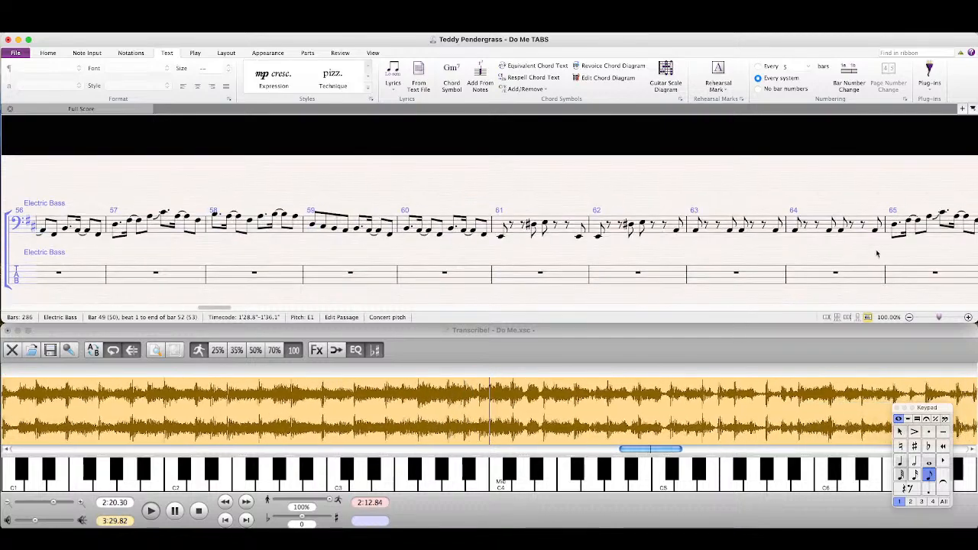
pyautogui.moveTo(877, 253); pyautogui.dragTo(166, 246)
pyautogui.moveTo(844, 251); pyautogui.dragTo(588, 242)
pyautogui.click(718, 211)
pyautogui.press('super+v')
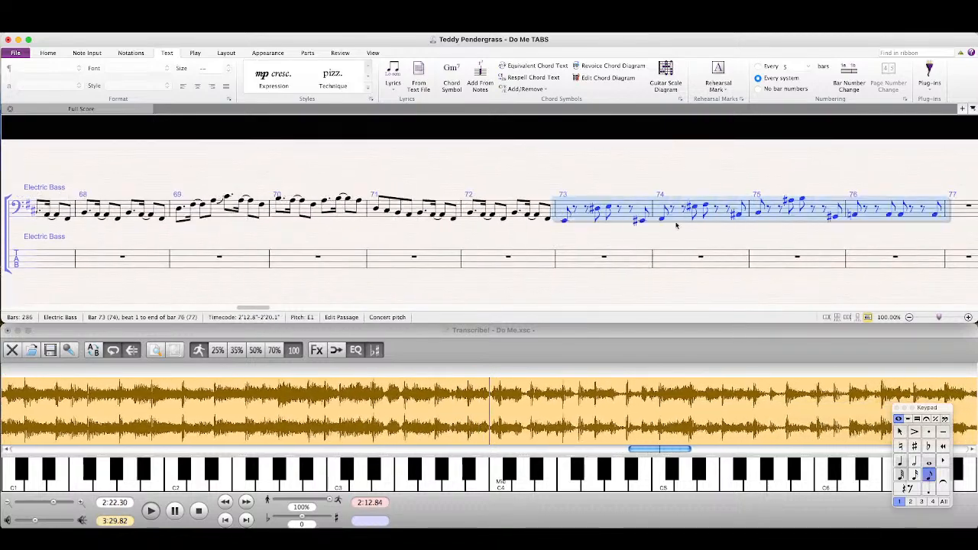
pyautogui.press('Escape')
# Step: Copy bars 69–72 of the bass staff into bars 77–80
pyautogui.click(220, 222)
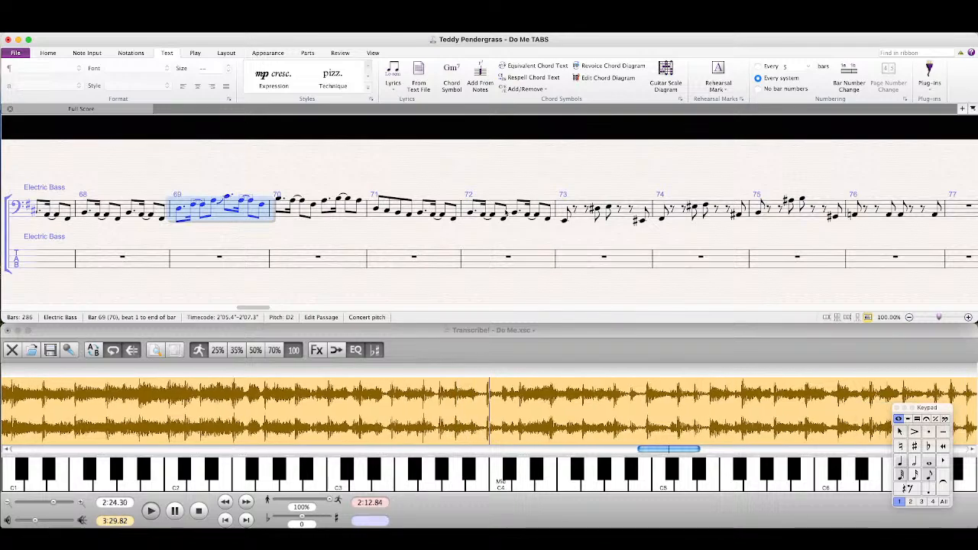
pyautogui.keyDown('shift'); pyautogui.click(512, 207); pyautogui.keyUp('shift')
pyautogui.moveTo(832, 239); pyautogui.dragTo(666, 237)
pyautogui.click(798, 219)
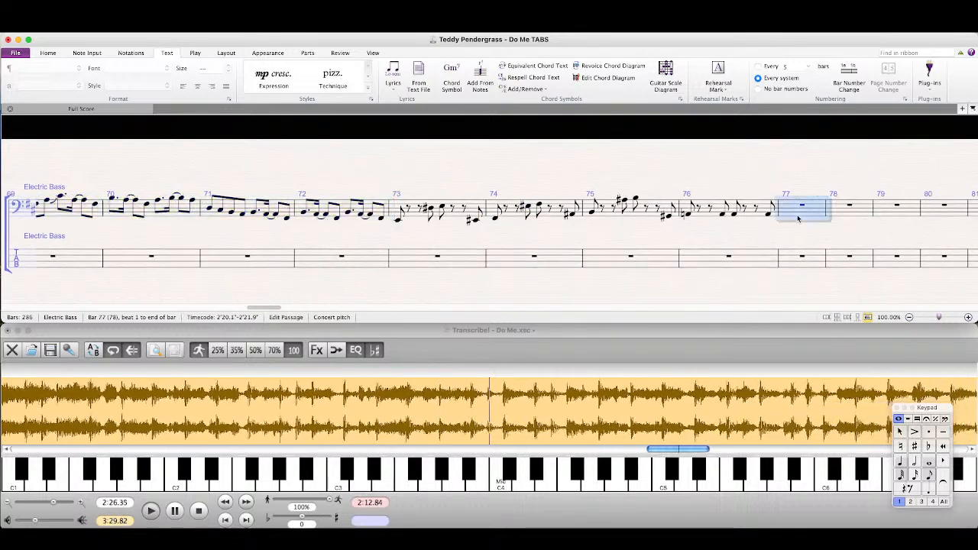
pyautogui.press('super+v')
# Step: Repeat bars 77–80 of the bass staff in bars 81–84 and play the recording in Transcribe! from 2:34.65
pyautogui.moveTo(825, 240); pyautogui.dragTo(552, 248)
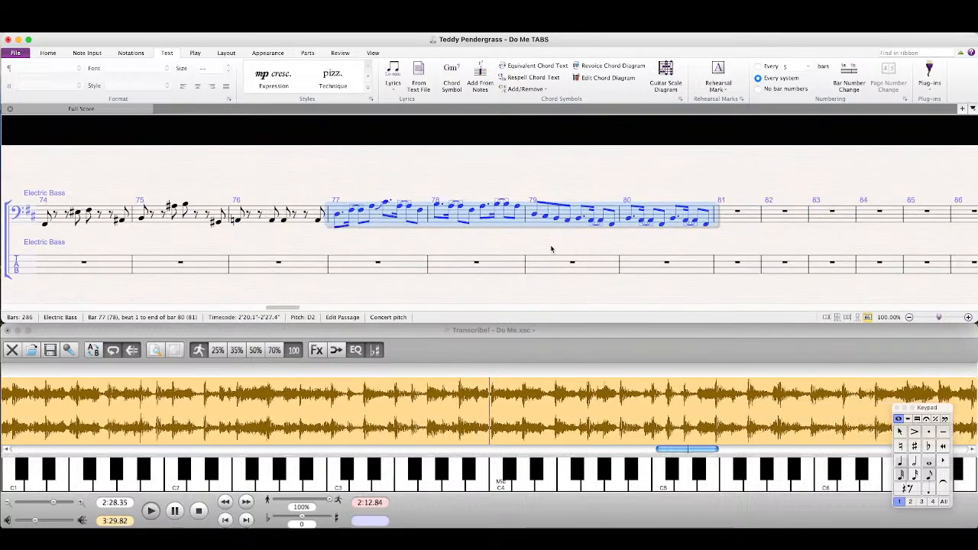
pyautogui.press('r')
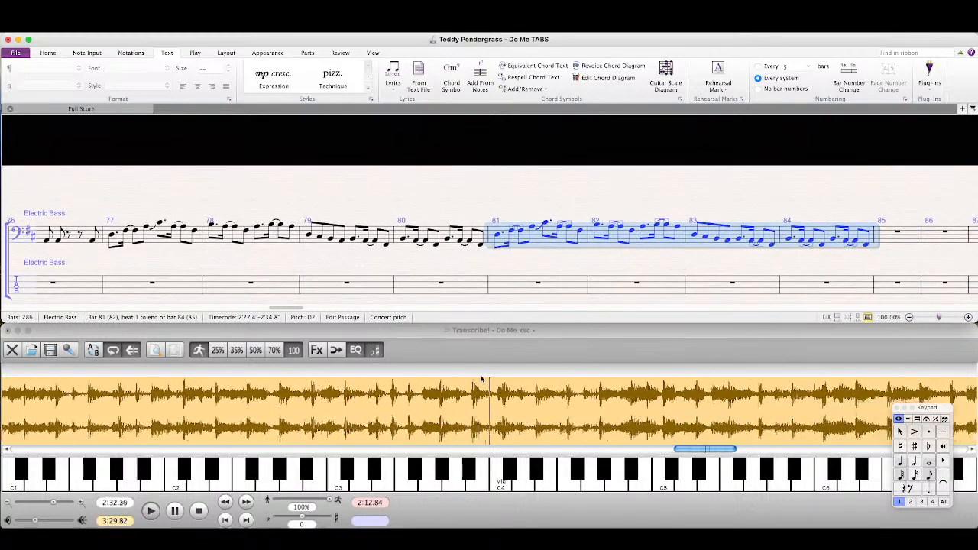
pyautogui.click(456, 409)
# Step: Copy bars 73–76 of the bass staff into bars 85–88, replaying the recording in Transcribe! from 2:34.65 to check the passage
pyautogui.moveTo(123, 259); pyautogui.dragTo(654, 249)
pyautogui.moveTo(192, 255); pyautogui.dragTo(856, 236)
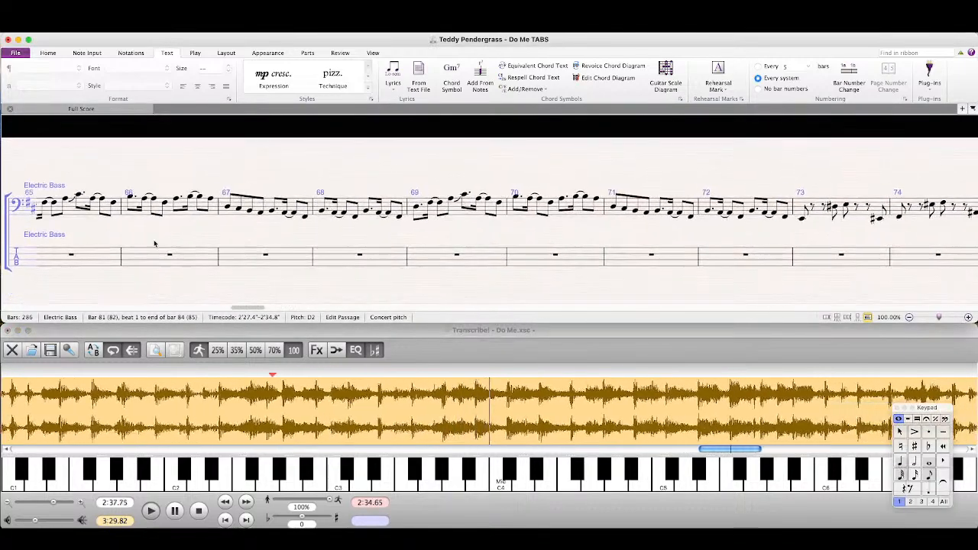
pyautogui.moveTo(155, 242); pyautogui.dragTo(459, 232)
pyautogui.moveTo(902, 229); pyautogui.dragTo(659, 253)
pyautogui.moveTo(944, 253); pyautogui.dragTo(647, 249)
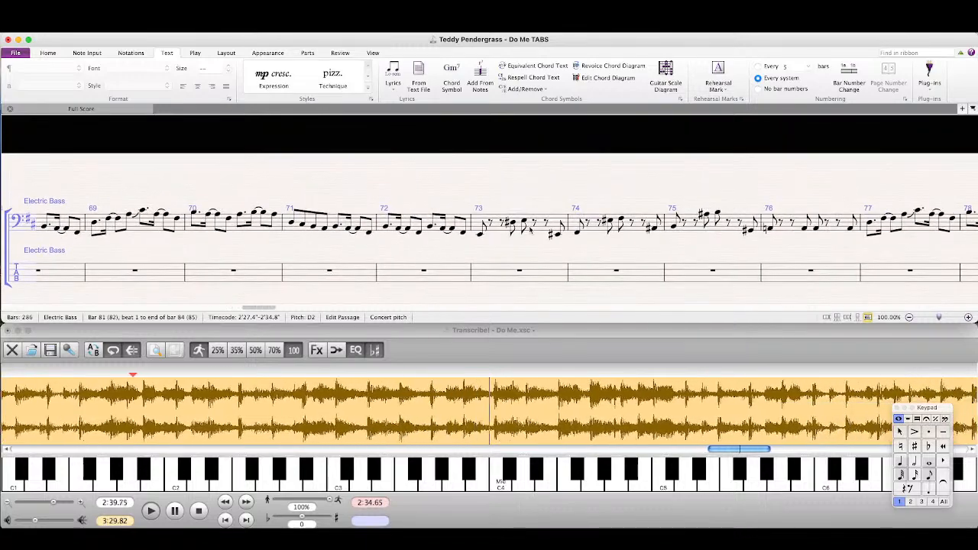
pyautogui.click(536, 232)
pyautogui.keyDown('shift'); pyautogui.click(849, 224); pyautogui.keyUp('shift')
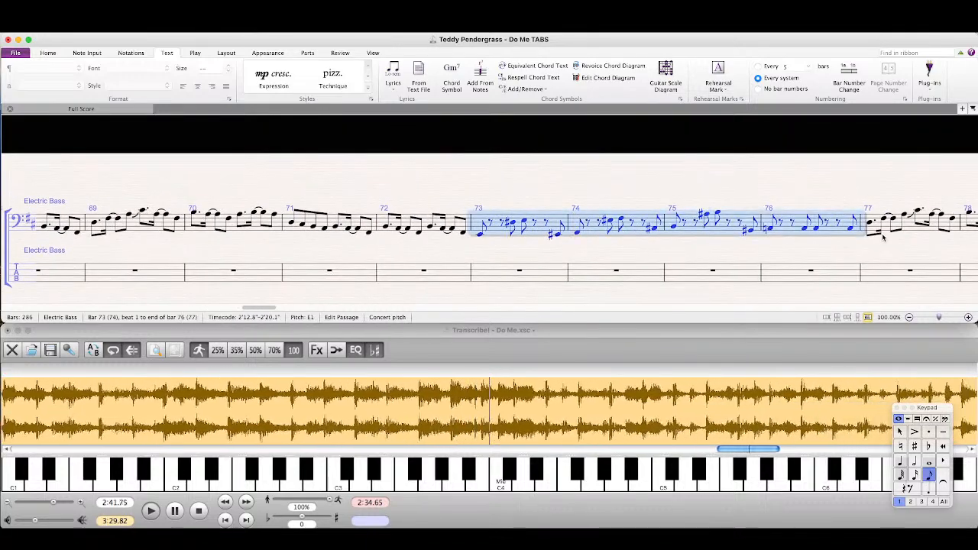
pyautogui.click(692, 354)
pyautogui.press('space')
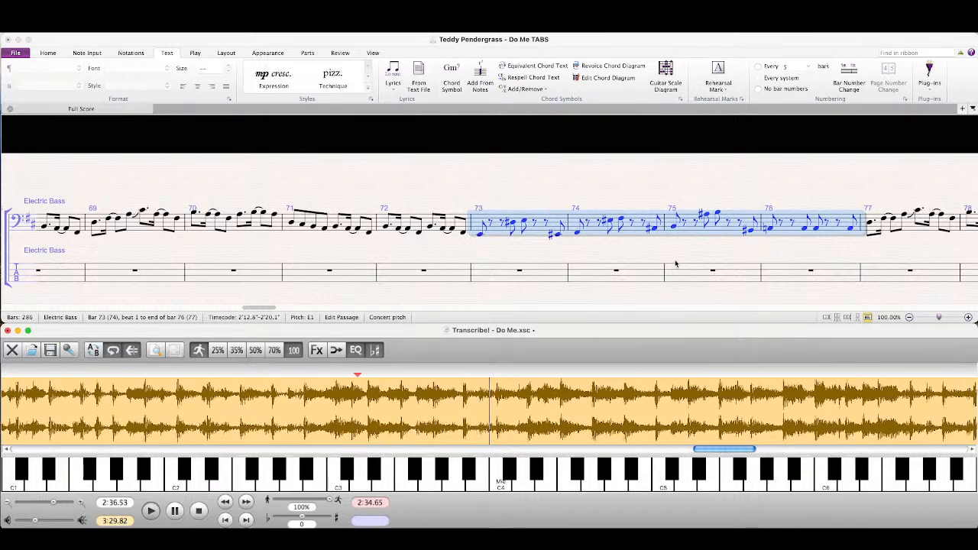
pyautogui.click(831, 255)
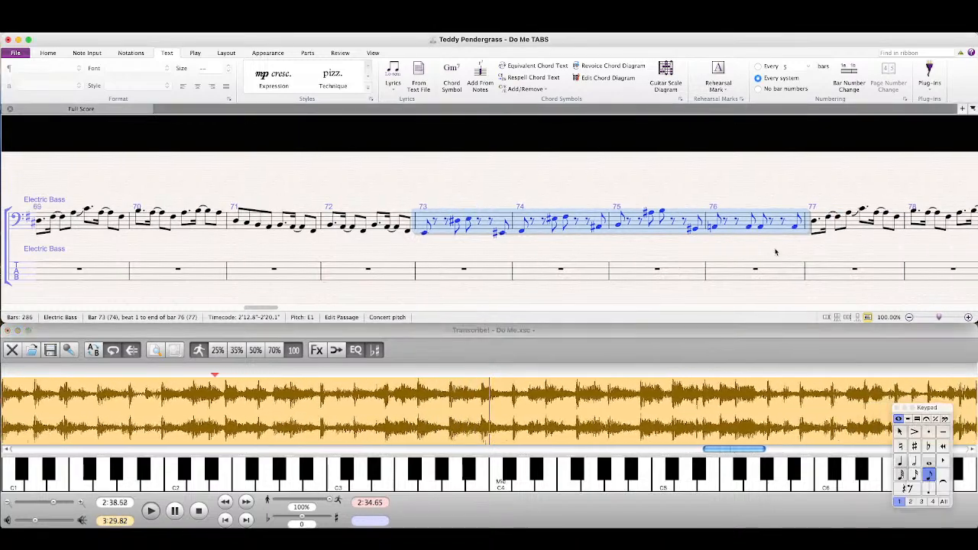
pyautogui.moveTo(833, 256); pyautogui.dragTo(527, 267)
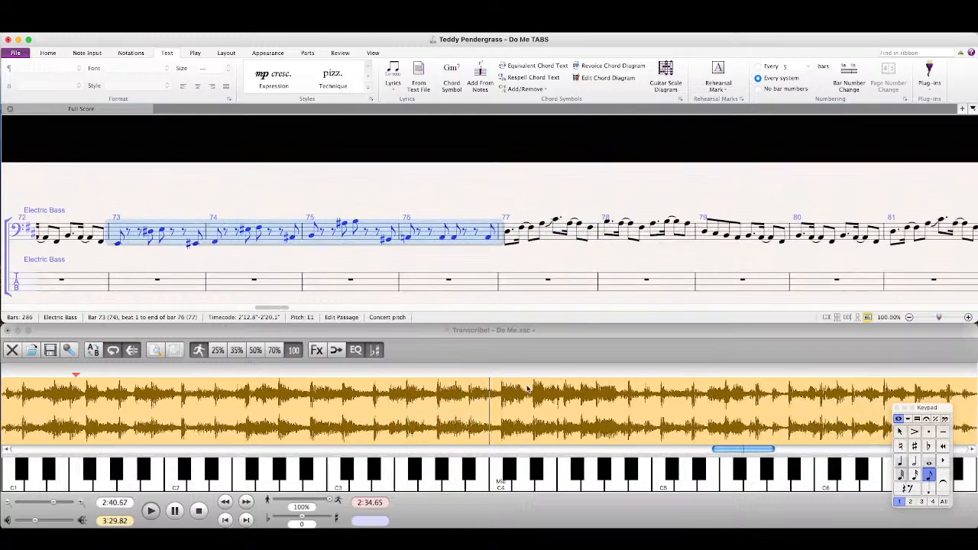
pyautogui.click(534, 350)
pyautogui.press('space')
pyautogui.click(825, 259)
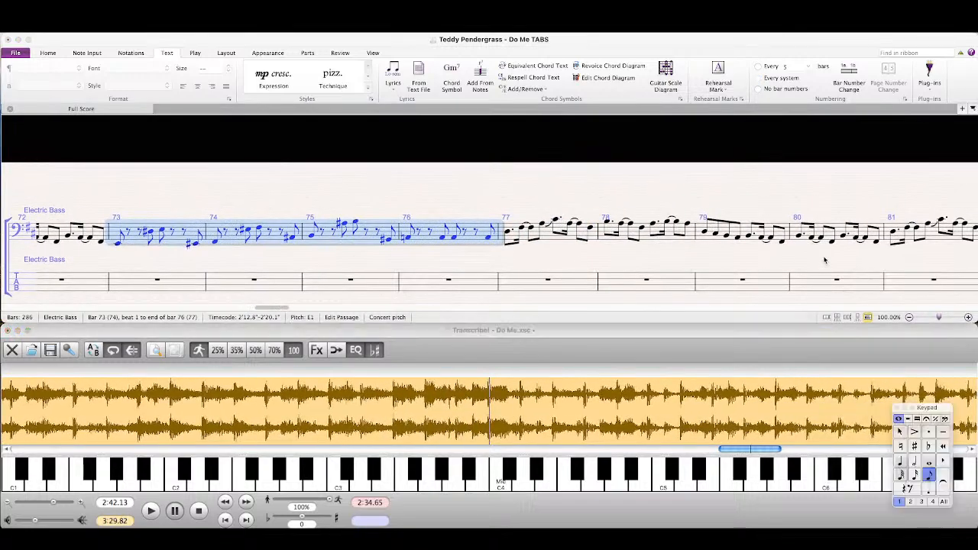
pyautogui.moveTo(825, 259); pyautogui.dragTo(269, 243)
pyautogui.click(489, 239)
pyautogui.press('super+v')
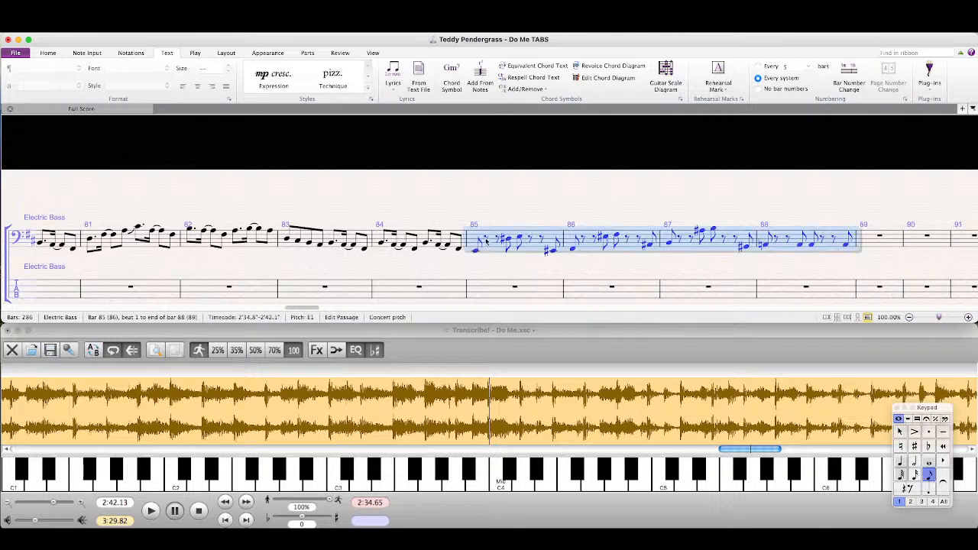
pyautogui.press('Escape')
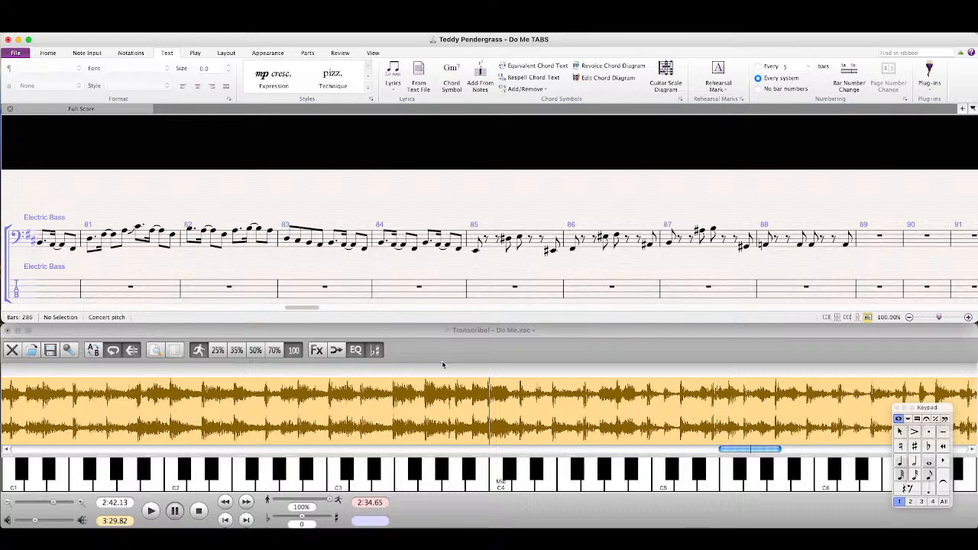
# Step: Play the recording in Transcribe! from 2:42.07 and copy bars 81–84 of the bass staff into bars 89–92
pyautogui.click(453, 392)
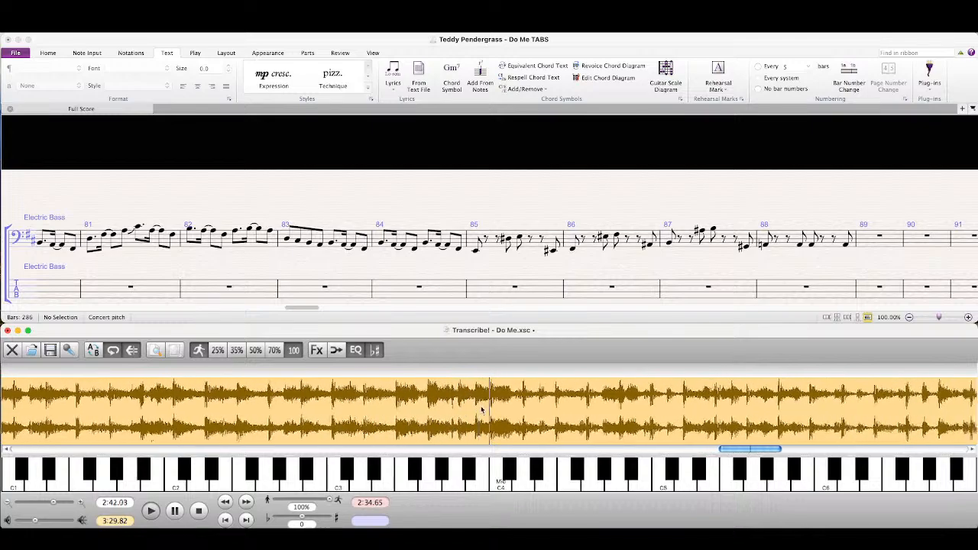
pyautogui.click(359, 268)
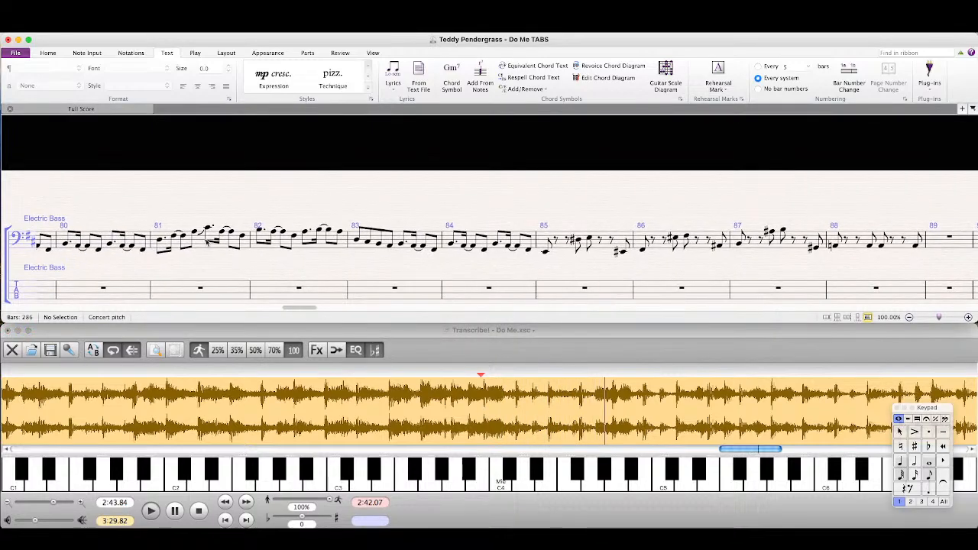
pyautogui.click(228, 243)
pyautogui.keyDown('shift'); pyautogui.click(494, 240); pyautogui.keyUp('shift')
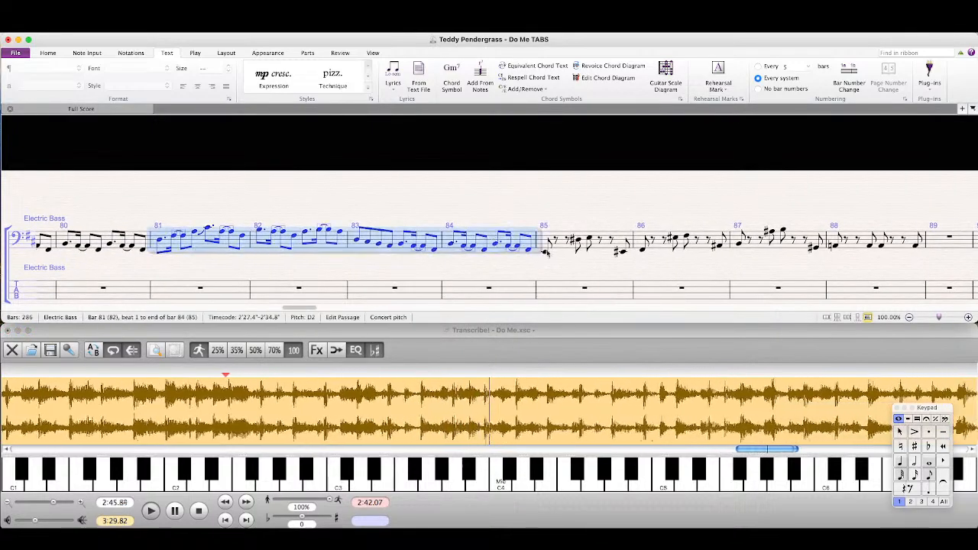
pyautogui.moveTo(677, 265); pyautogui.dragTo(483, 271)
pyautogui.click(761, 249)
pyautogui.press('super+v')
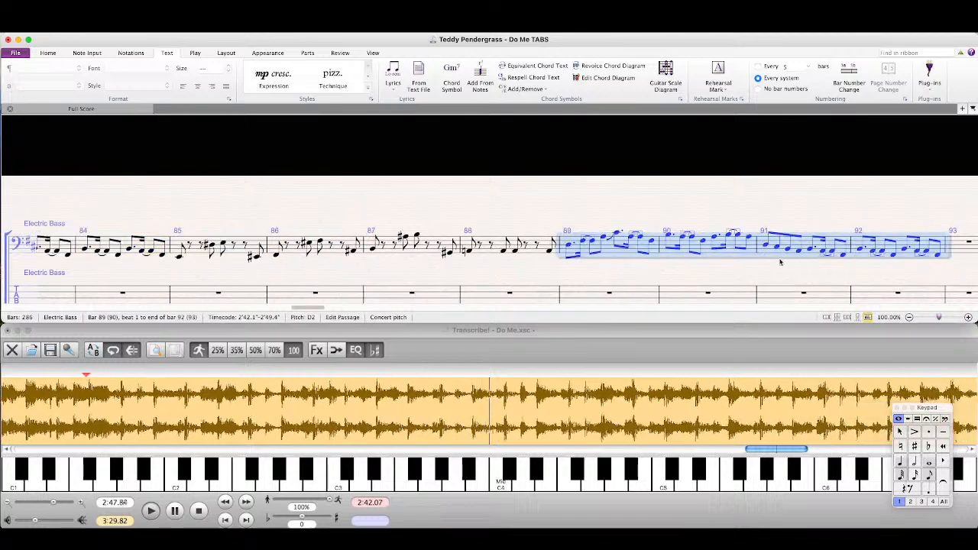
# Step: Repeat bars 89–92 of the bass staff in bars 93–96 and play the recording in Transcribe! from 2:56.58
pyautogui.moveTo(787, 271); pyautogui.dragTo(585, 265)
pyautogui.press('r')
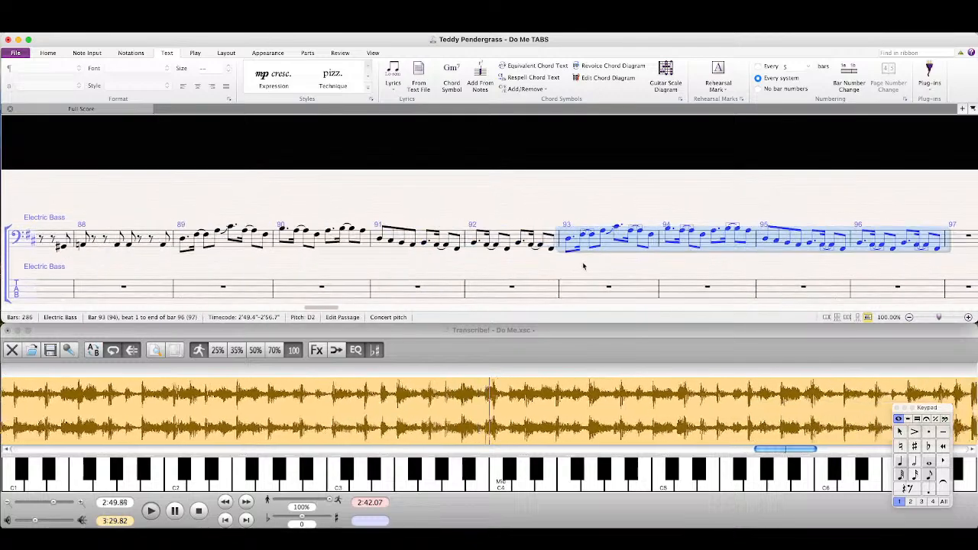
pyautogui.moveTo(653, 268); pyautogui.dragTo(442, 267)
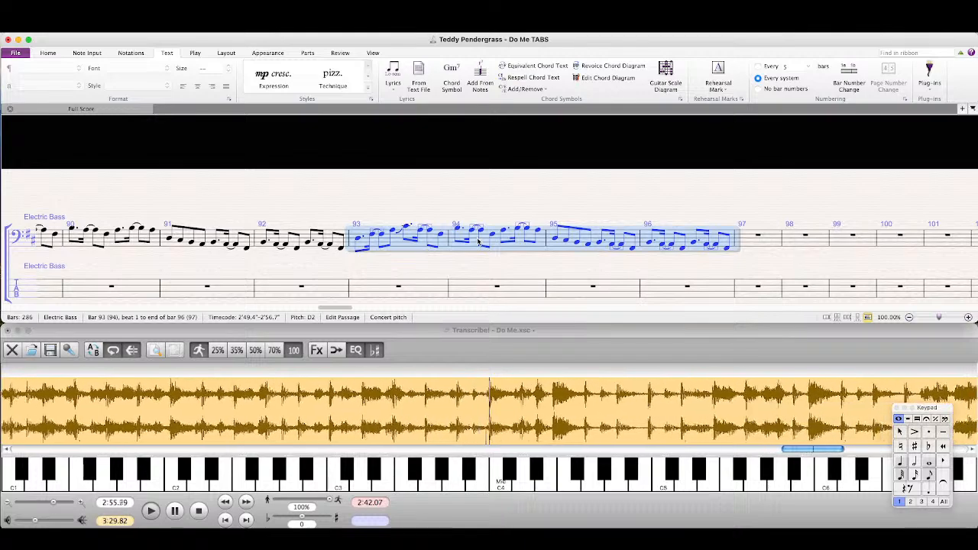
pyautogui.click(434, 421)
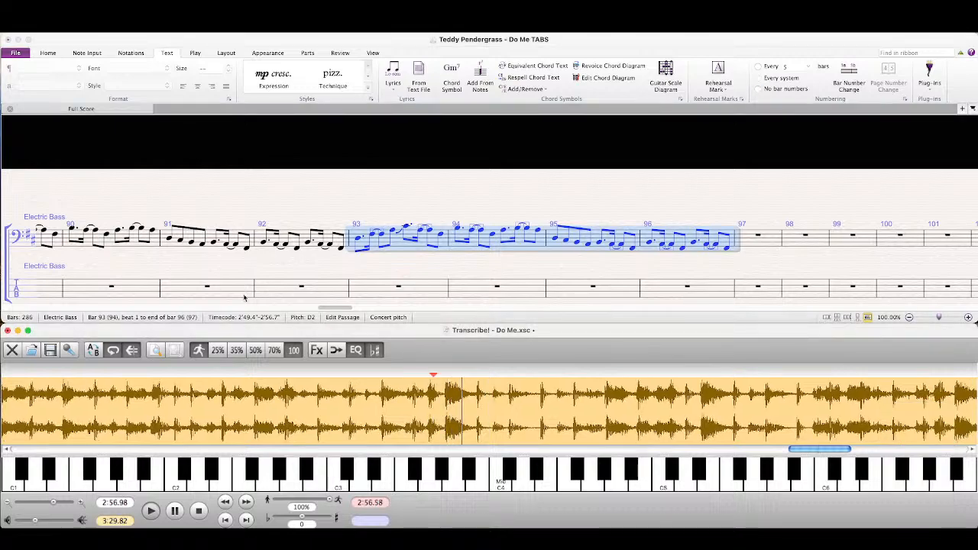
pyautogui.moveTo(109, 265)
pyautogui.mouseDown()
pyautogui.moveTo(573, 244)
pyautogui.moveTo(234, 247)
pyautogui.moveTo(130, 234)
pyautogui.mouseUp()
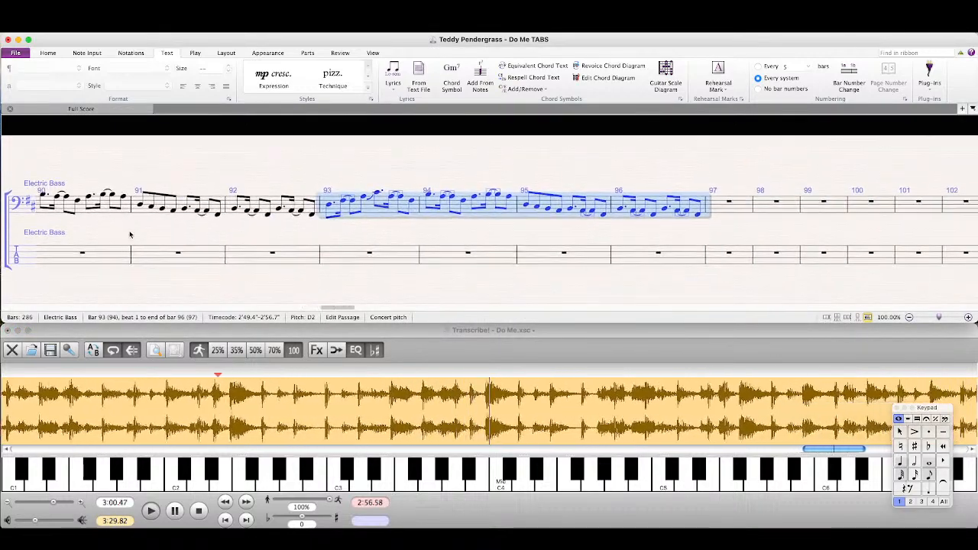
pyautogui.click(491, 352)
pyautogui.press('space')
pyautogui.press('space')
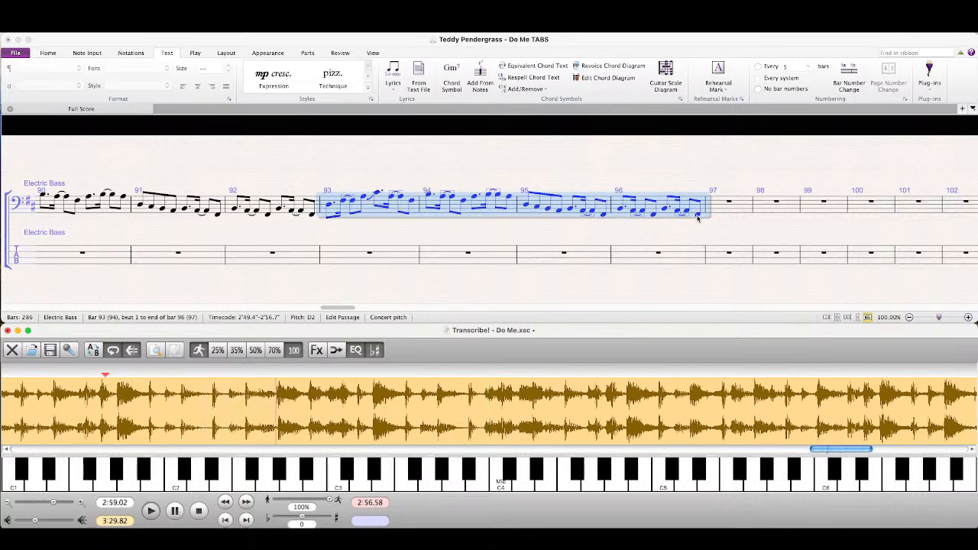
# Step: Fill bar 97 of the bass staff with eighths: low E, two rests, two low Es, two rests and a final low E
pyautogui.click(697, 216)
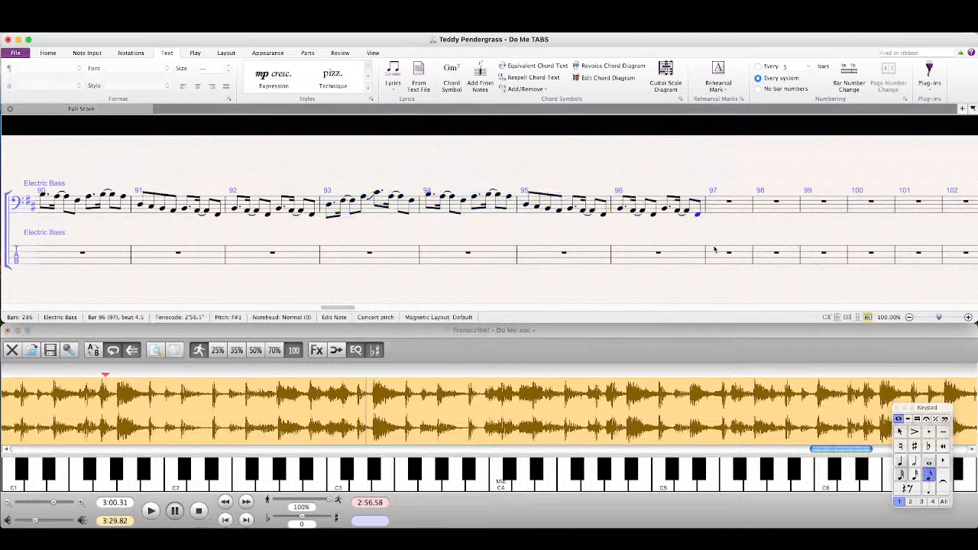
pyautogui.press('e')
pyautogui.press('KP_0')
pyautogui.press('KP_0')
pyautogui.press('e')
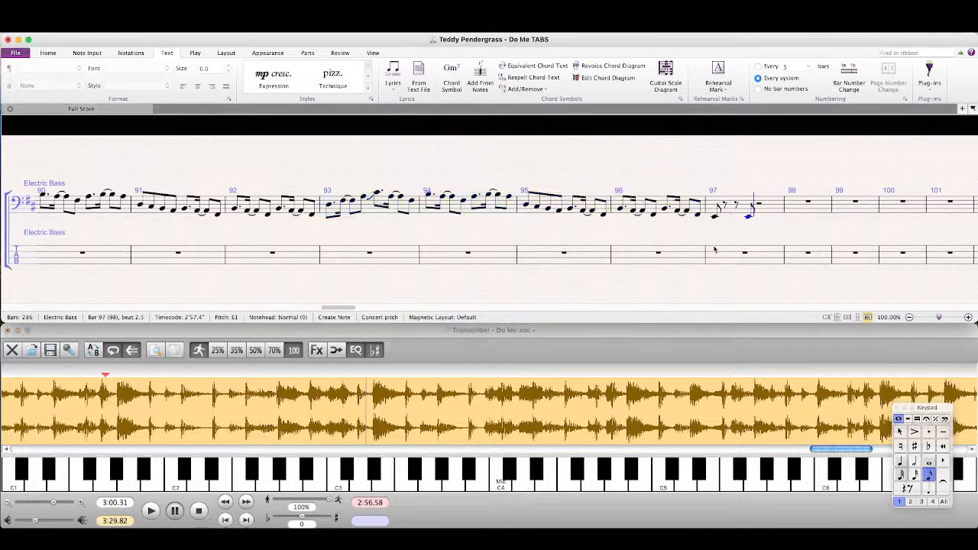
pyautogui.press('e')
pyautogui.press('e')
pyautogui.press('KP_0')
pyautogui.press('KP_0')
pyautogui.press('e')
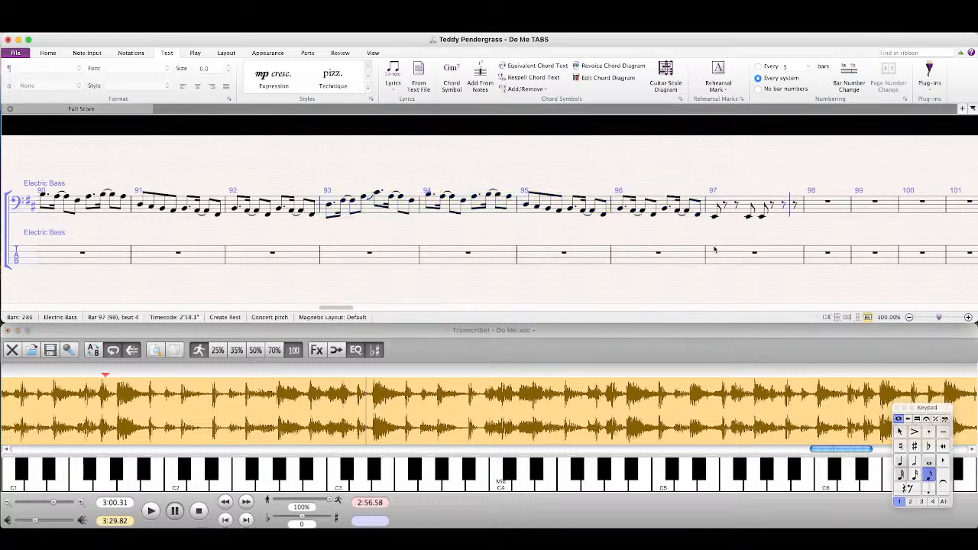
# Step: Enter two descending eighth-note groups of G, F♯, E and D in bar 98 of the bass staff
pyautogui.press('g')
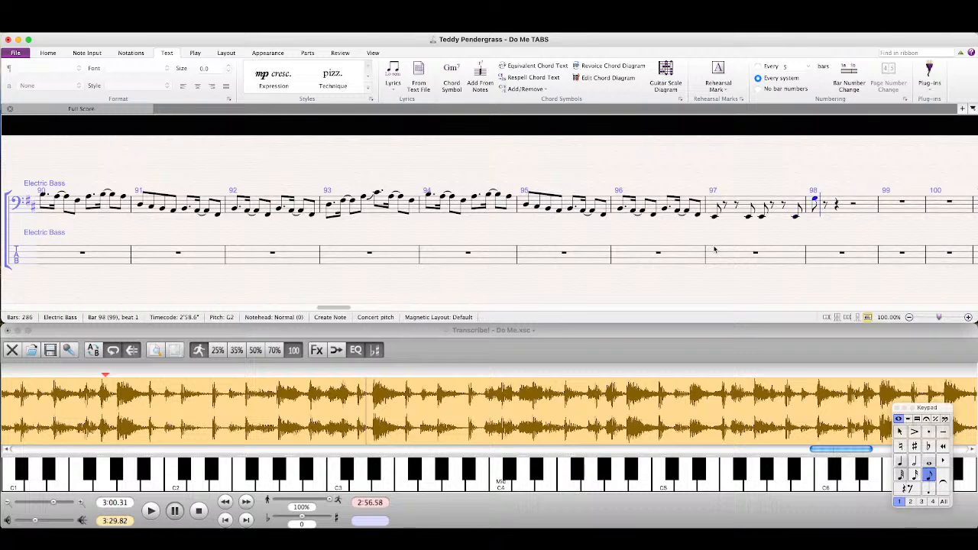
pyautogui.press('e')
pyautogui.press('e')
pyautogui.press('d')
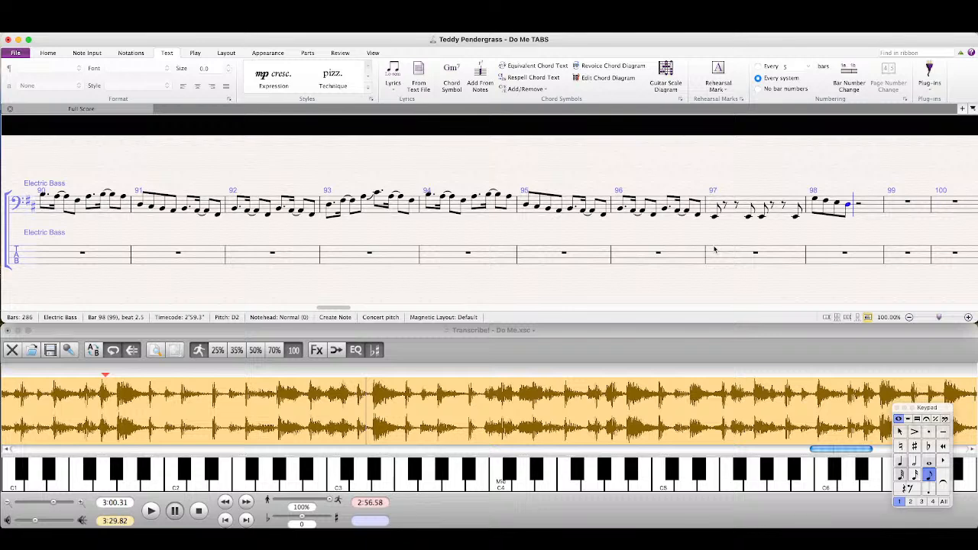
pyautogui.press('h')
pyautogui.press('super+z')
pyautogui.press('g')
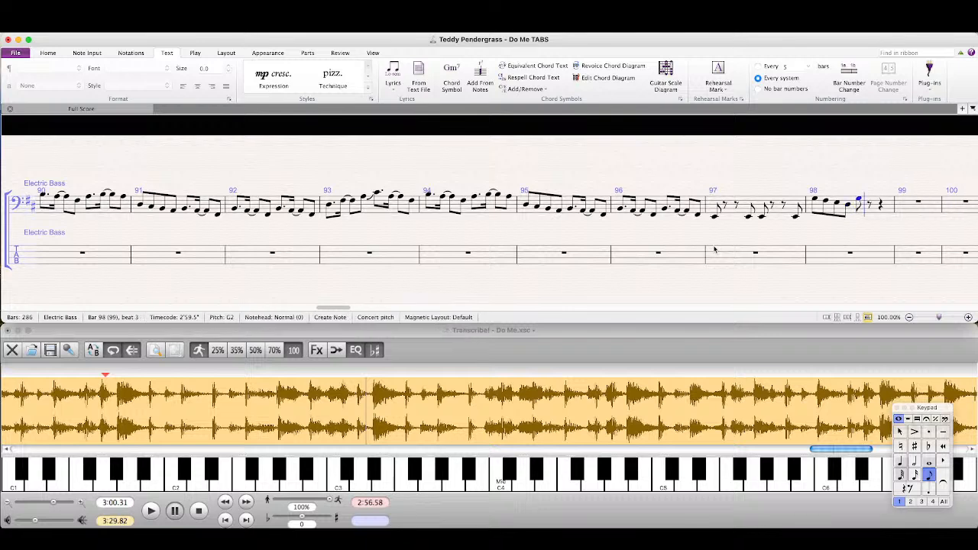
pyautogui.press('f')
pyautogui.press('e')
pyautogui.press('d')
pyautogui.press('Escape')
pyautogui.press('Escape')
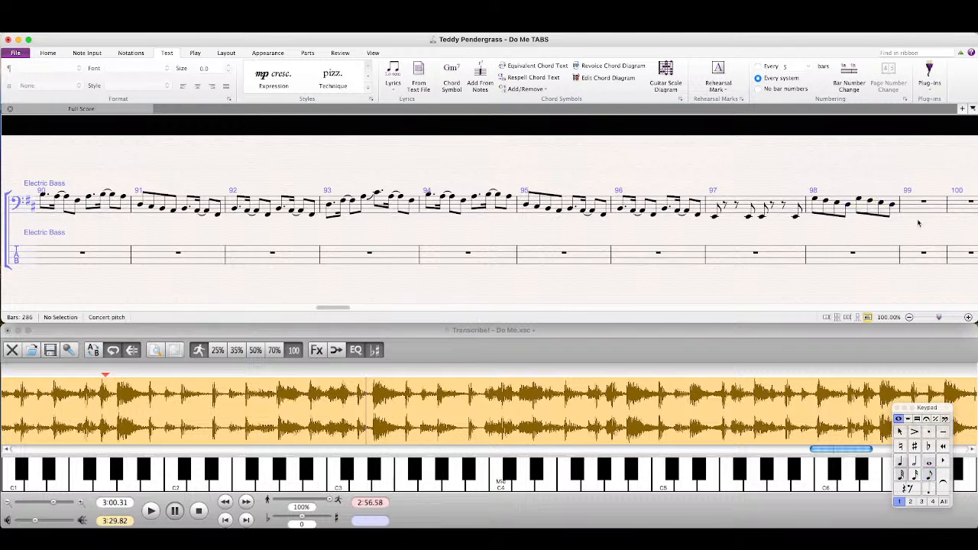
# Step: Play the recording from 3:00.42 and begin bar 99 with eighths: A, two rests, two As and a rest
pyautogui.moveTo(919, 221); pyautogui.dragTo(510, 230)
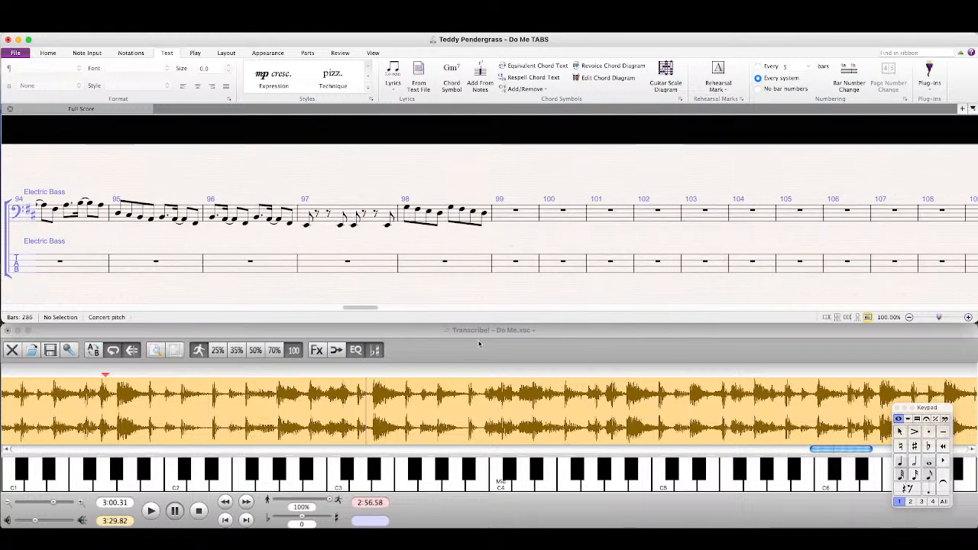
pyautogui.click(296, 405)
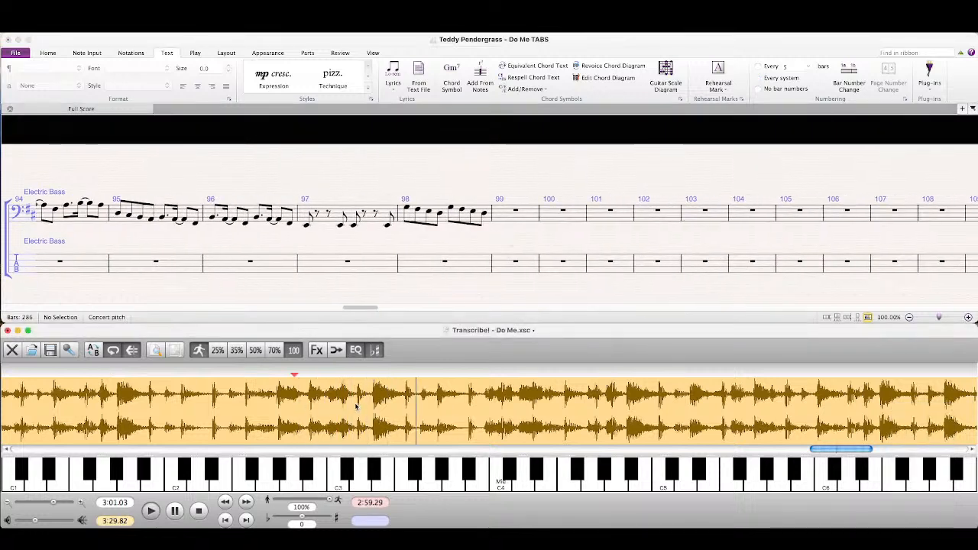
pyautogui.click(372, 372)
pyautogui.click(485, 215)
pyautogui.press('n')
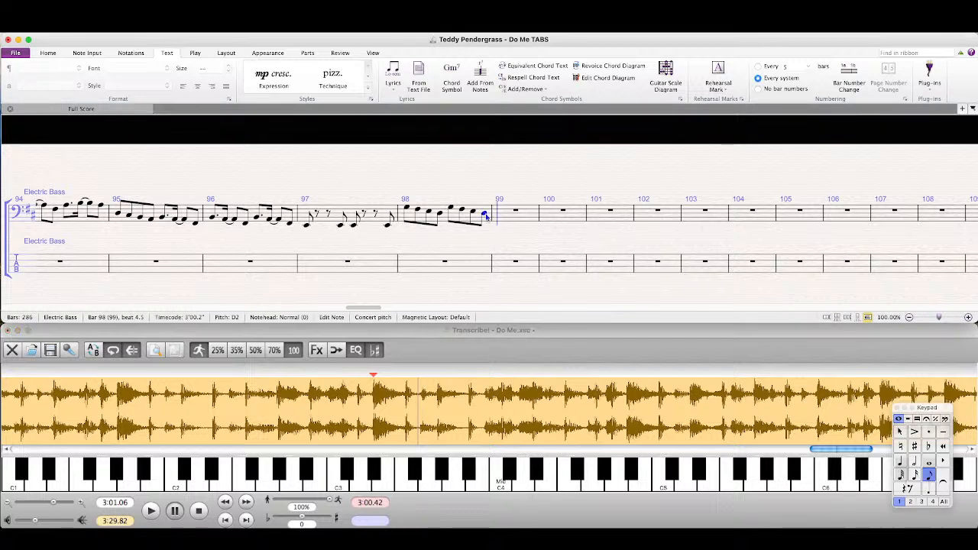
pyautogui.press('a')
pyautogui.press('0')
pyautogui.press('0')
pyautogui.press('a')
pyautogui.press('a')
pyautogui.press('0')
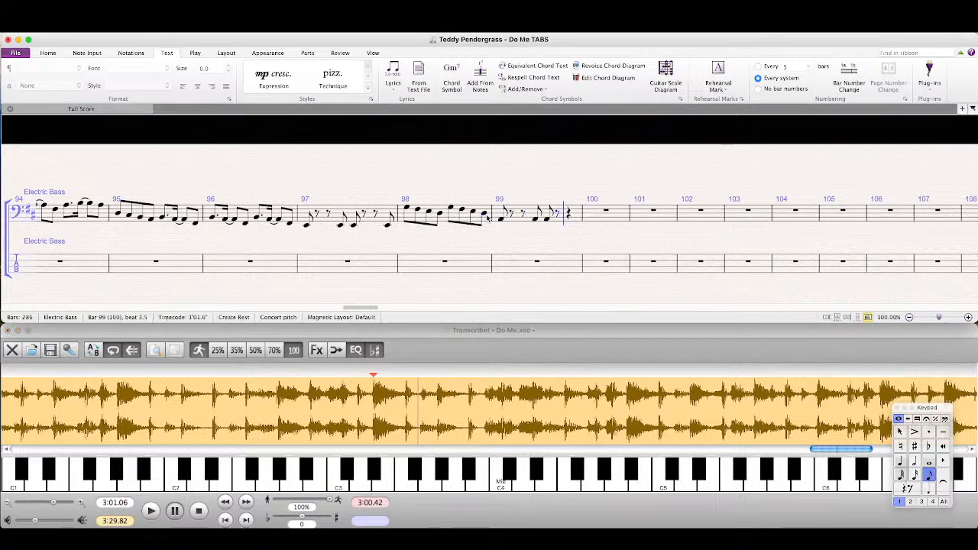
# Step: Continue the recording in Transcribe! and complete bar 99 of the Sibelius bass staff with an eighth rest and a final eighth-note A
pyautogui.click(414, 348)
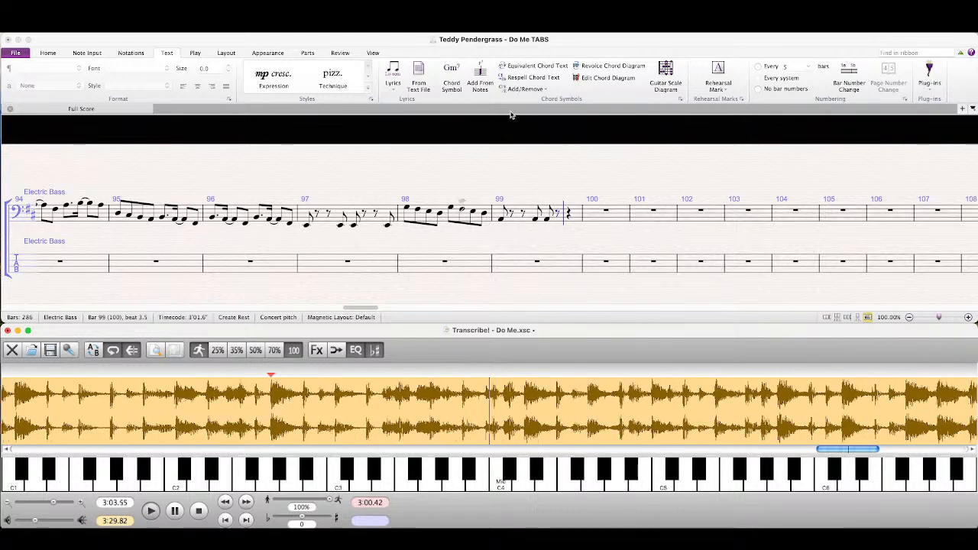
pyautogui.press('space')
pyautogui.click(560, 52)
pyautogui.press('0')
pyautogui.press('0')
pyautogui.press('0')
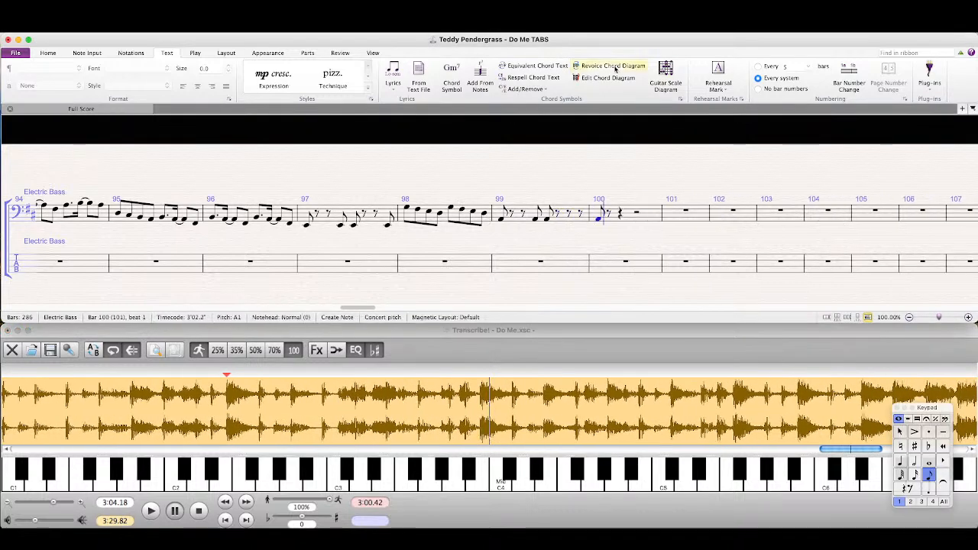
pyautogui.press('super+z')
pyautogui.press('z')
pyautogui.press('Escape')
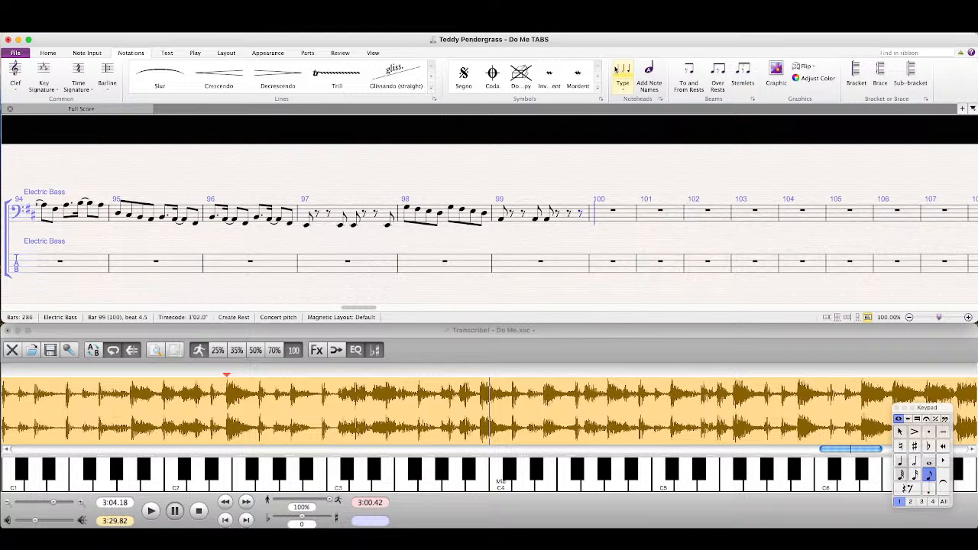
pyautogui.press('0')
pyautogui.press('a')
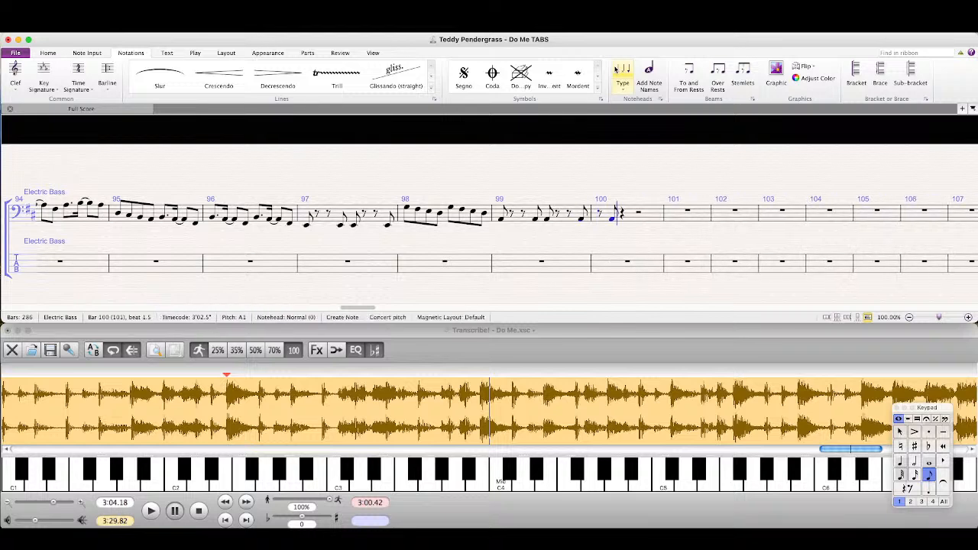
# Step: Fill bar 100 of the bass staff with eighths: A, two rests, two As, two rests and a final A
pyautogui.press('q')
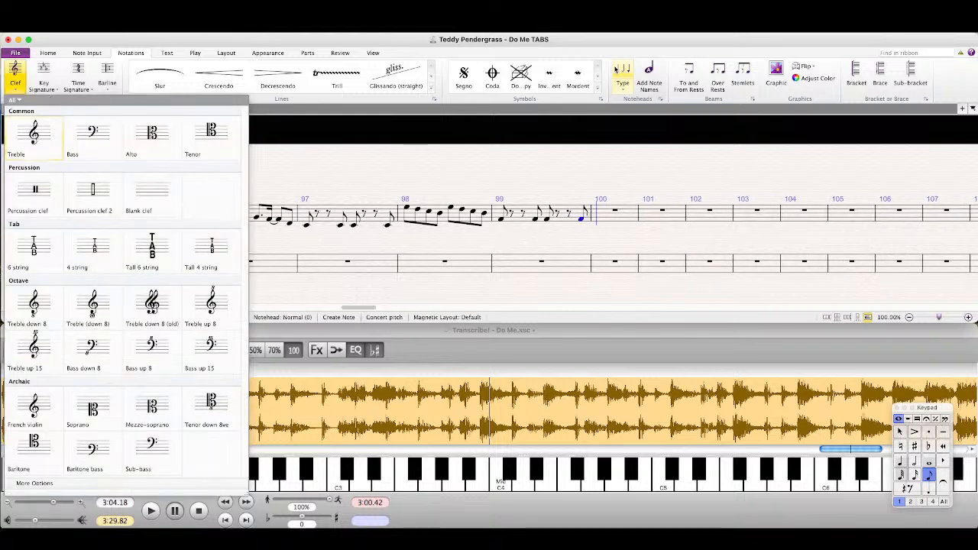
pyautogui.press('Escape')
pyautogui.press('0')
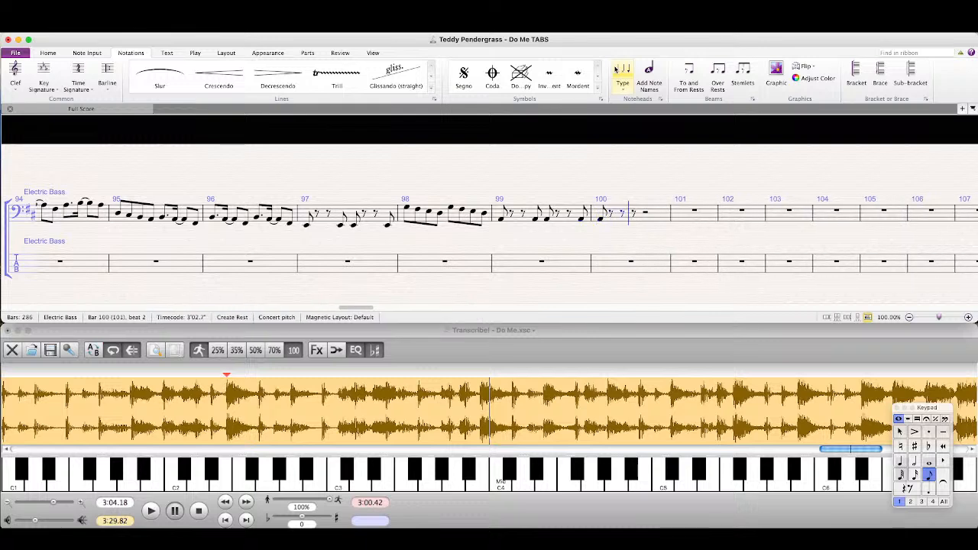
pyautogui.press('a')
pyautogui.press('a')
pyautogui.press('0')
pyautogui.press('0')
pyautogui.press('a')
pyautogui.press('Escape')
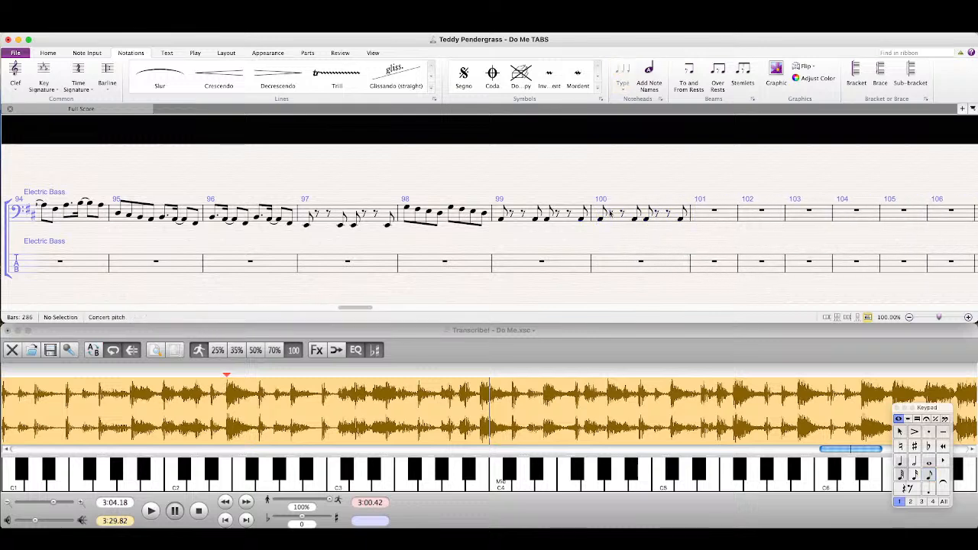
# Step: Play the recording in Transcribe! from 3:04.01 and again from 3:05.18, selecting bar 97 of the bass staff for comparison
pyautogui.click(407, 404)
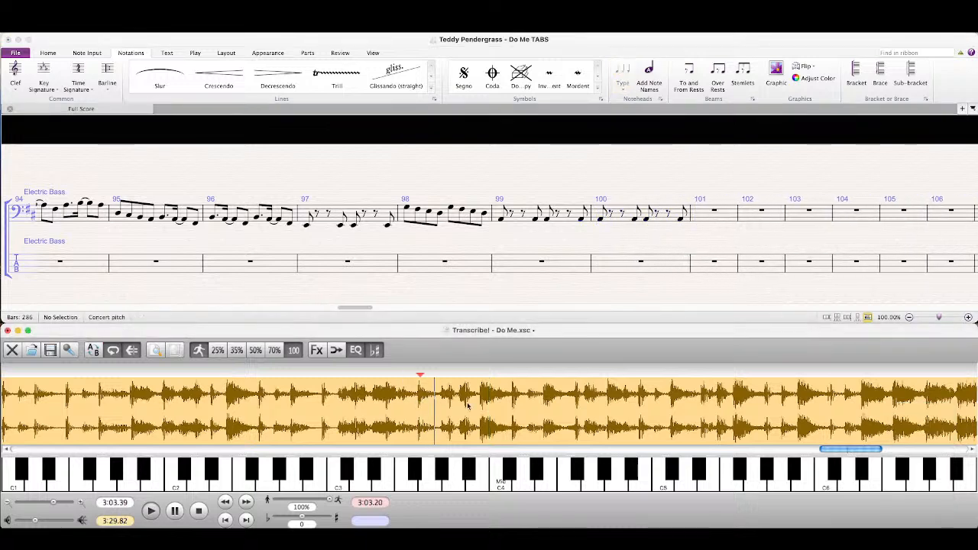
pyautogui.click(370, 221)
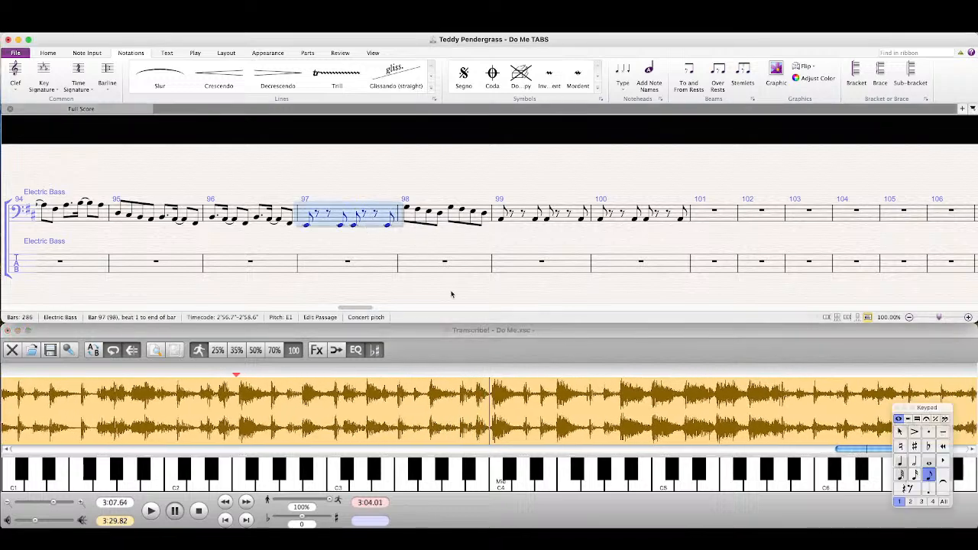
pyautogui.click(544, 357)
pyautogui.press('space')
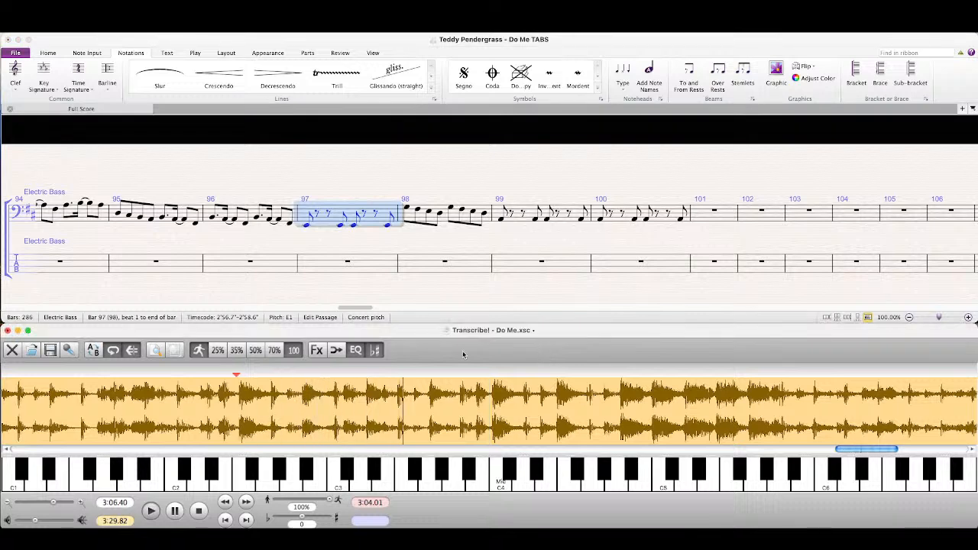
pyautogui.click(320, 405)
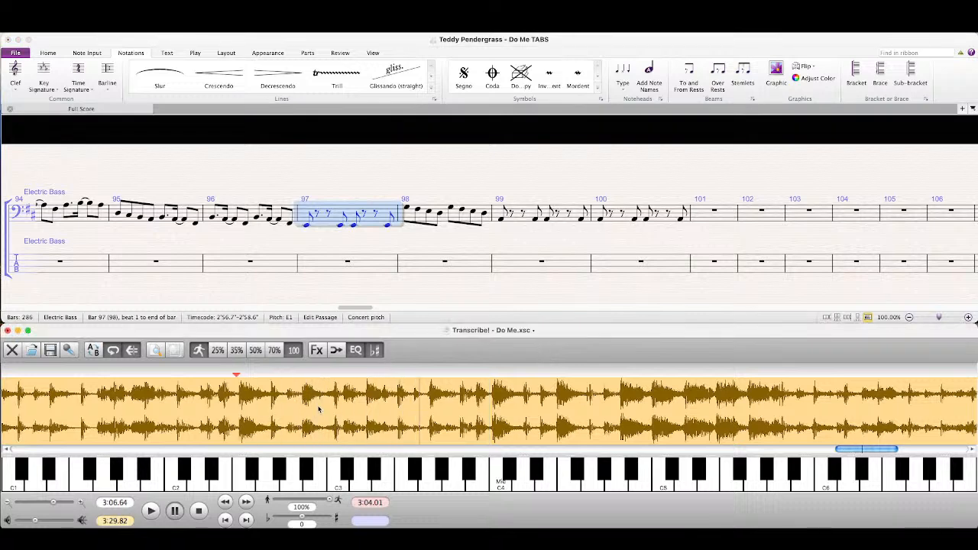
# Step: Copy bar 97 of the bass staff into bar 101 and raise the copy's final E by an octave
pyautogui.click(379, 258)
pyautogui.click(384, 217)
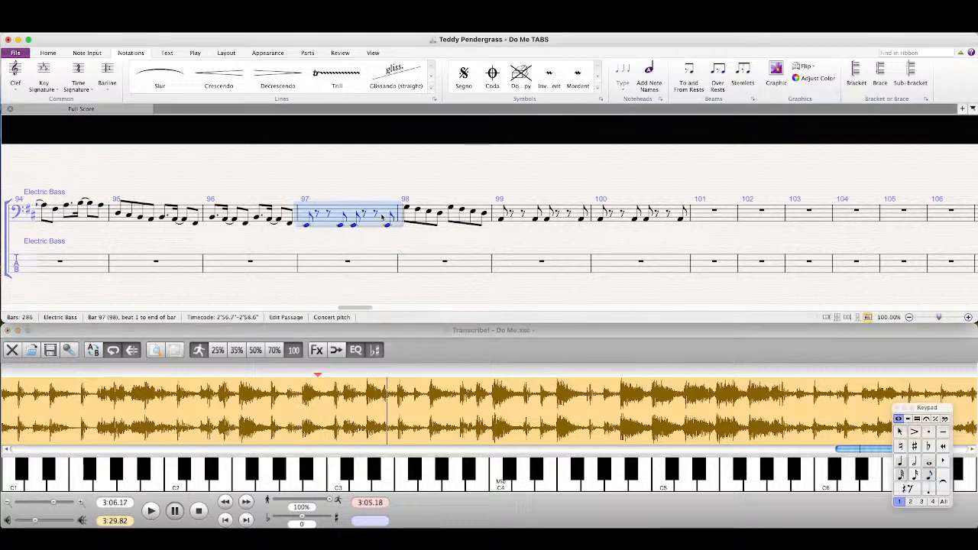
pyautogui.keyDown('alt'); pyautogui.click(729, 222); pyautogui.keyUp('alt')
pyautogui.click(780, 226)
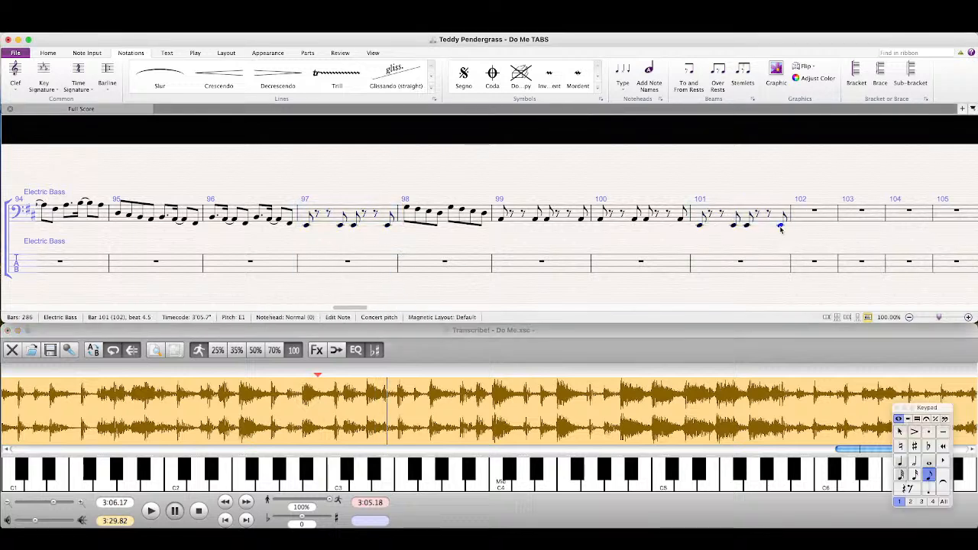
pyautogui.press('super+Up')
pyautogui.press('Escape')
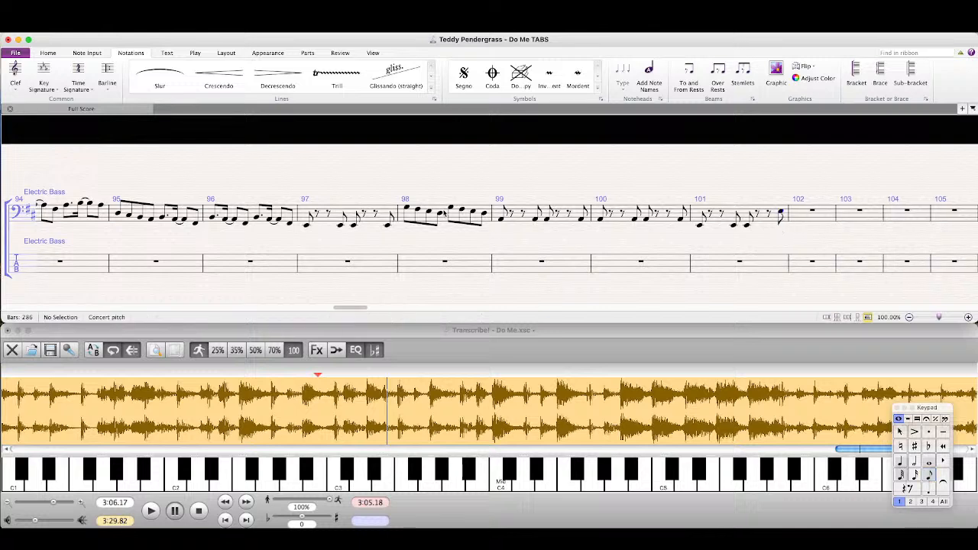
# Step: Copy bar 98 of the bass staff into bar 102 and play the recording in Transcribe! from 3:05.82
pyautogui.click(441, 214)
pyautogui.keyDown('alt'); pyautogui.click(829, 223); pyautogui.keyUp('alt')
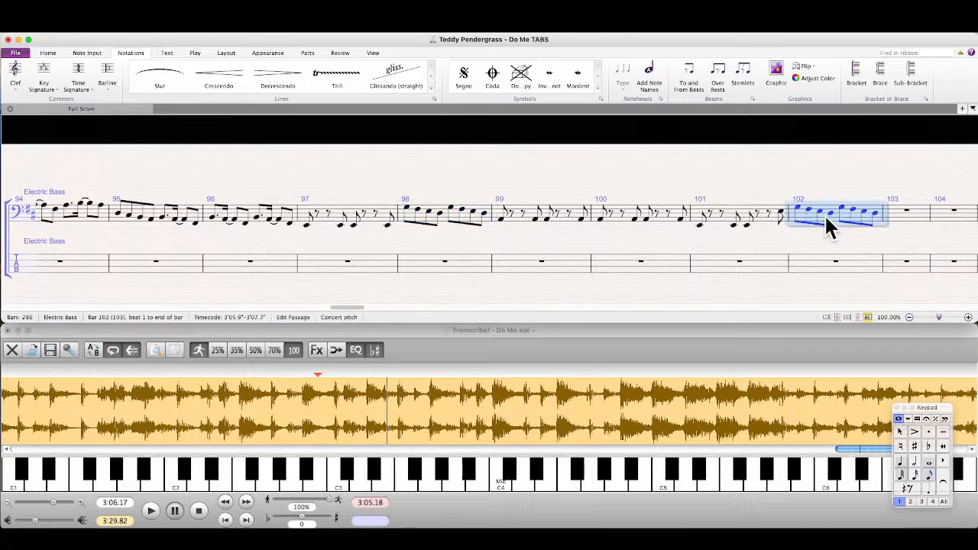
pyautogui.click(440, 348)
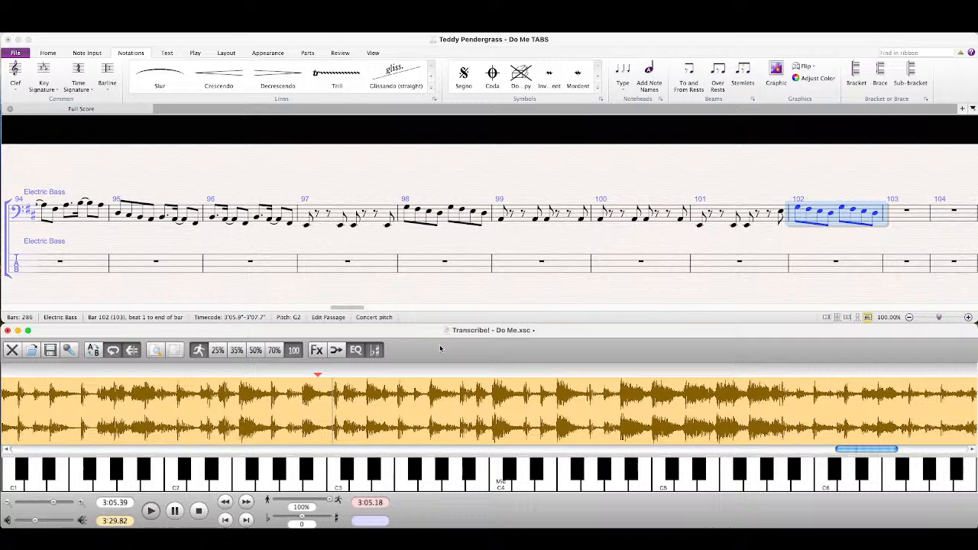
pyautogui.click(363, 425)
# Step: Copy bar 99 into bar 103 of the bass staff and begin bar 104 with eighths: A, rest, A, rest
pyautogui.click(570, 214)
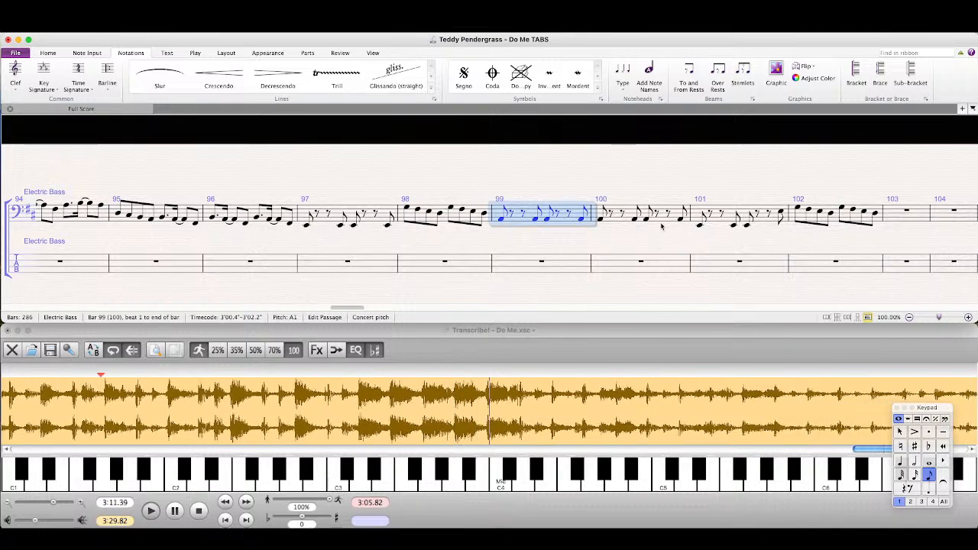
pyautogui.click(896, 211)
pyautogui.press('super+v')
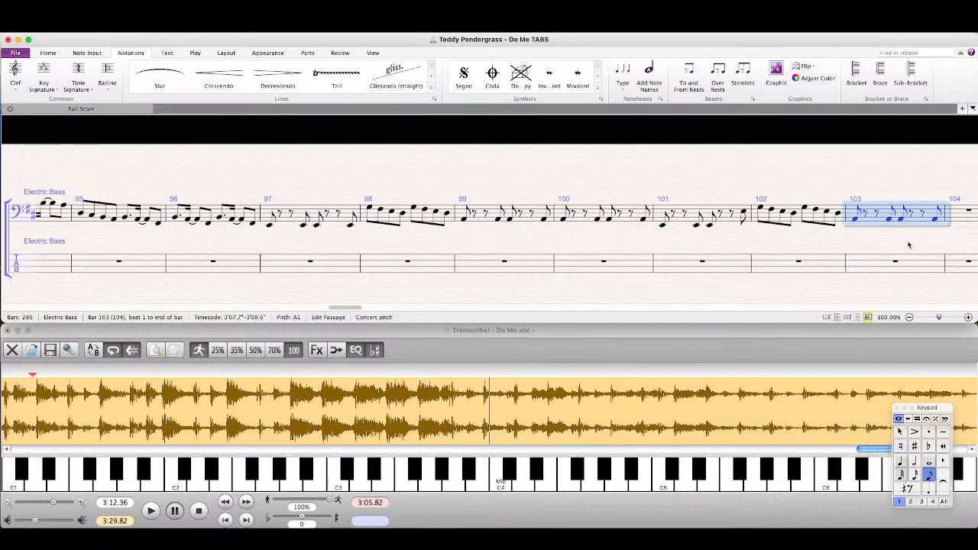
pyautogui.press('a')
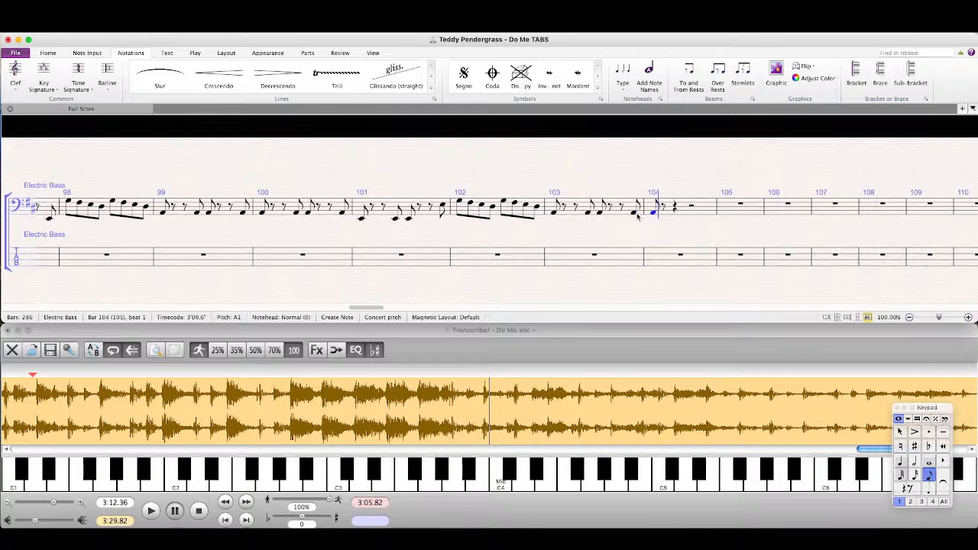
pyautogui.press('a')
pyautogui.press('0')
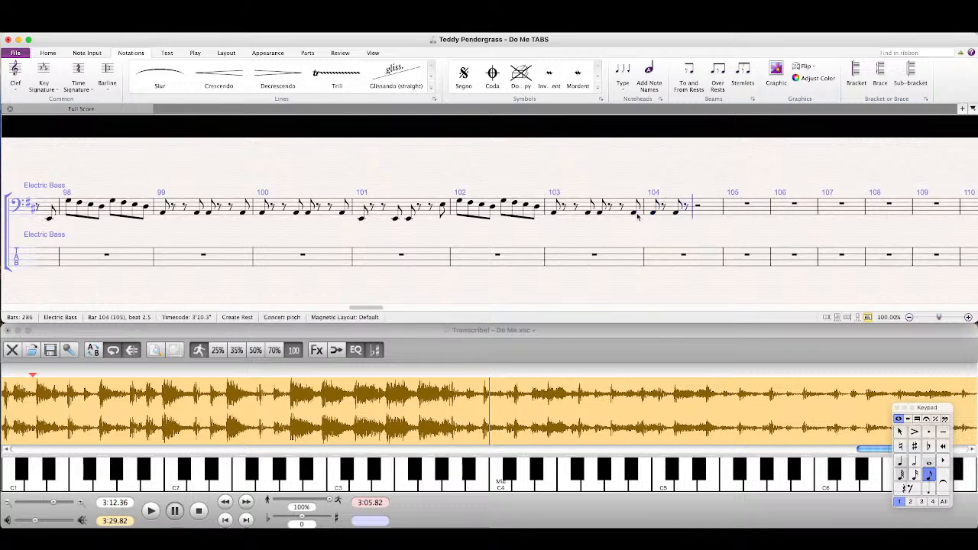
# Step: Play the recording from 3:09.46 and enter two quarter-note low As in bar 104, the first with a doit articulation
pyautogui.doubleClick(347, 418)
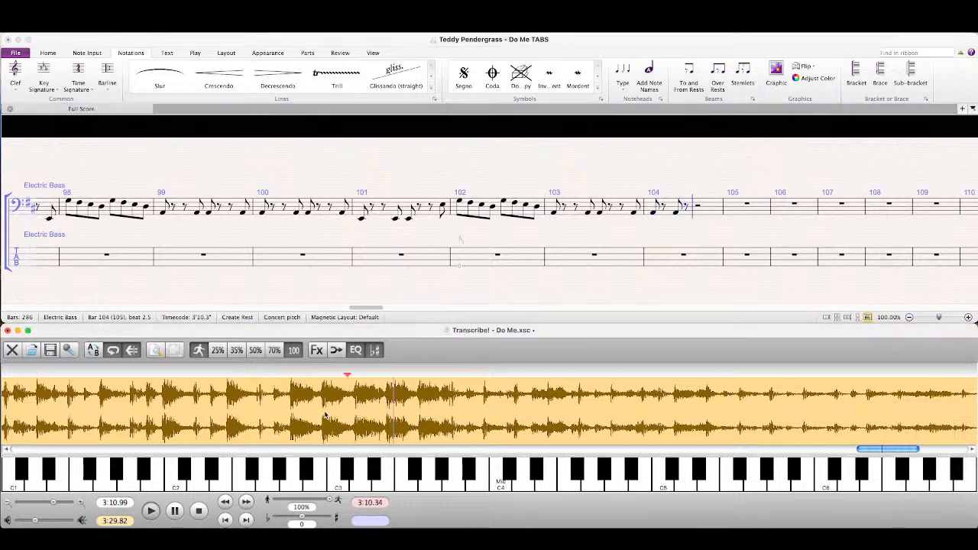
pyautogui.doubleClick(286, 411)
pyautogui.click(541, 36)
pyautogui.press('a')
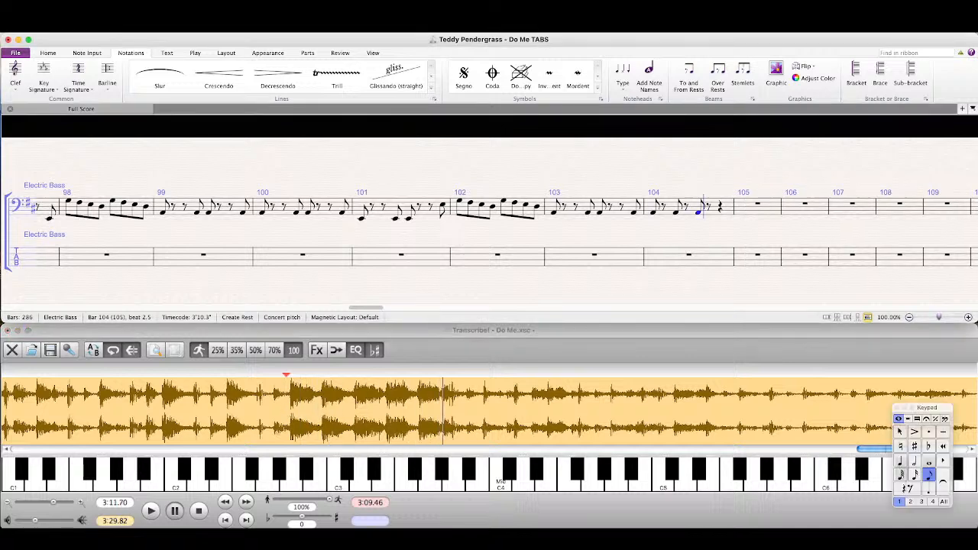
pyautogui.press('BackSpace')
pyautogui.press('4')
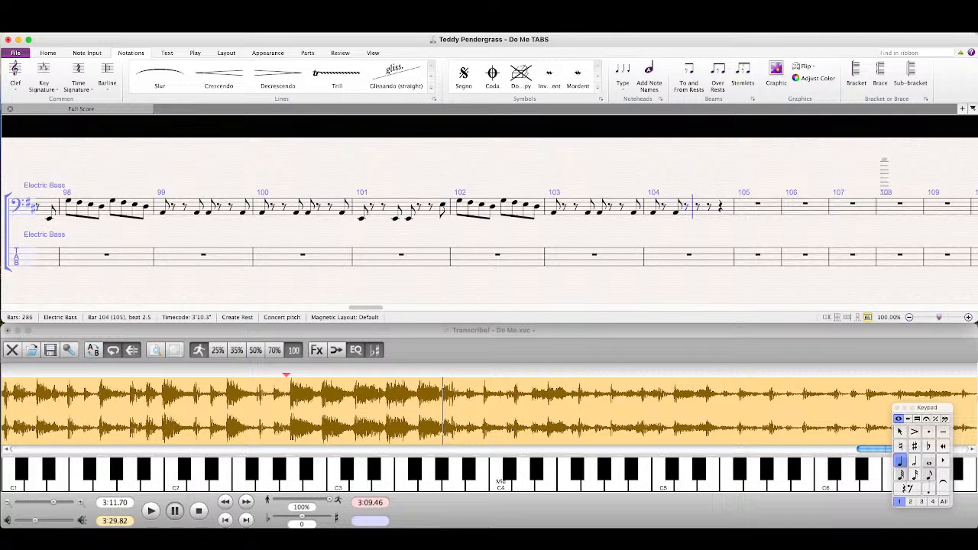
pyautogui.click(935, 418)
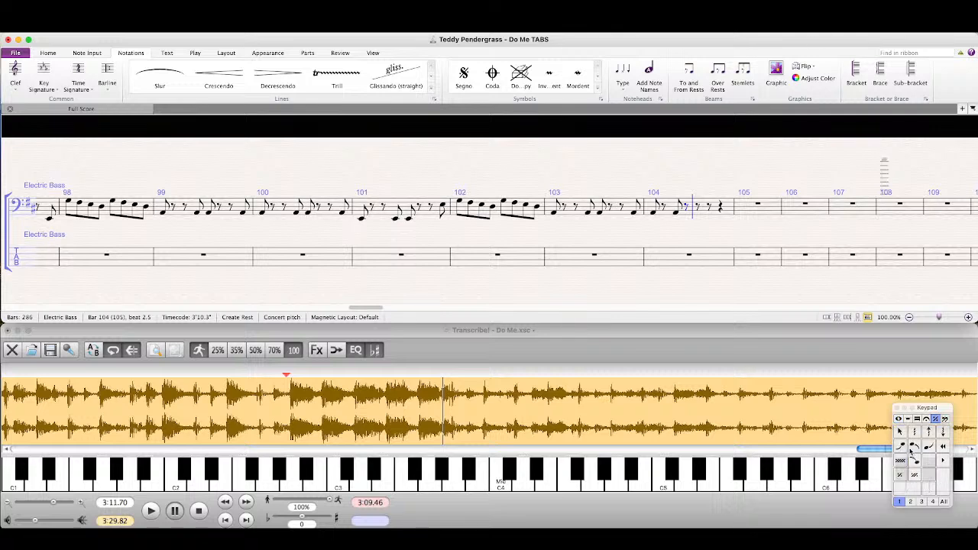
pyautogui.click(924, 447)
pyautogui.press('a')
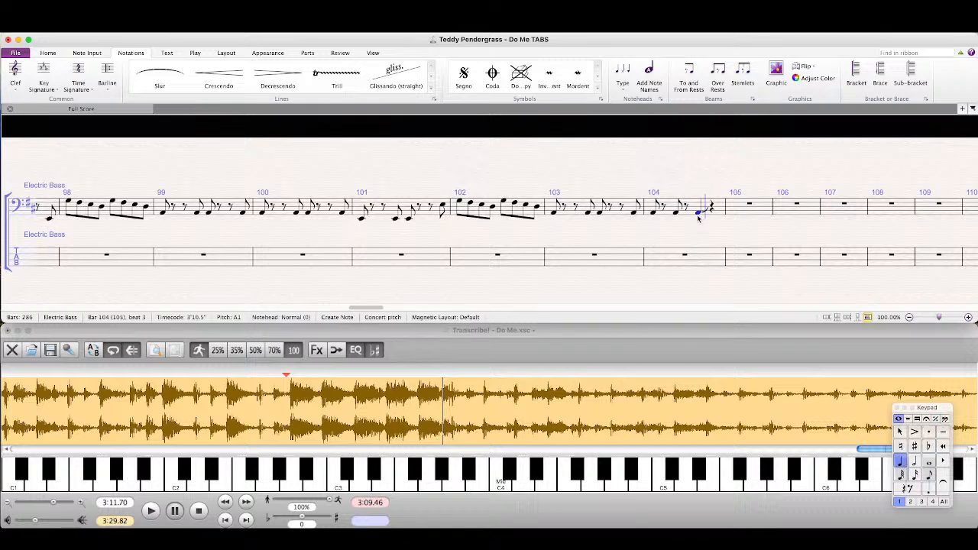
pyautogui.press('a')
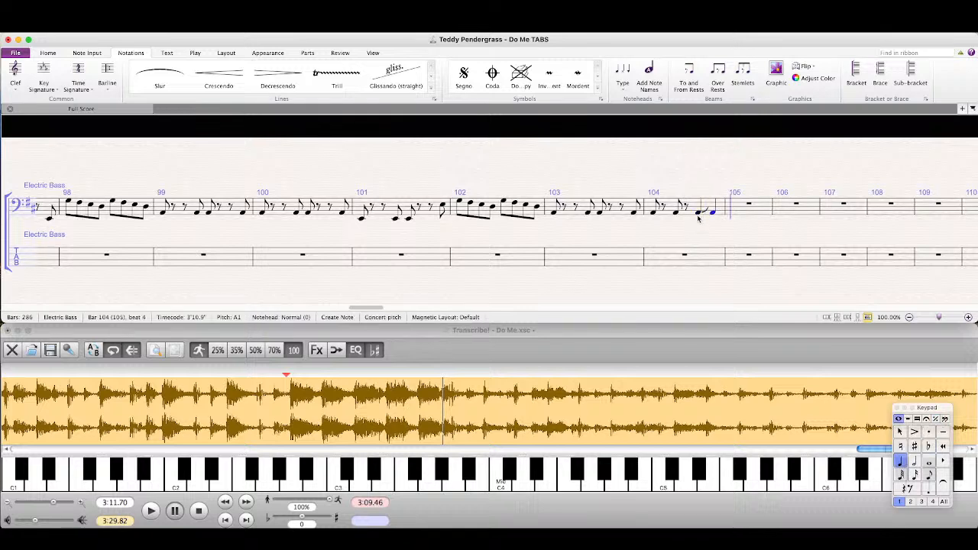
# Step: Raise the last A of bar 104 by an octave and add a fall articulation to it
pyautogui.press('Escape')
pyautogui.click(713, 201)
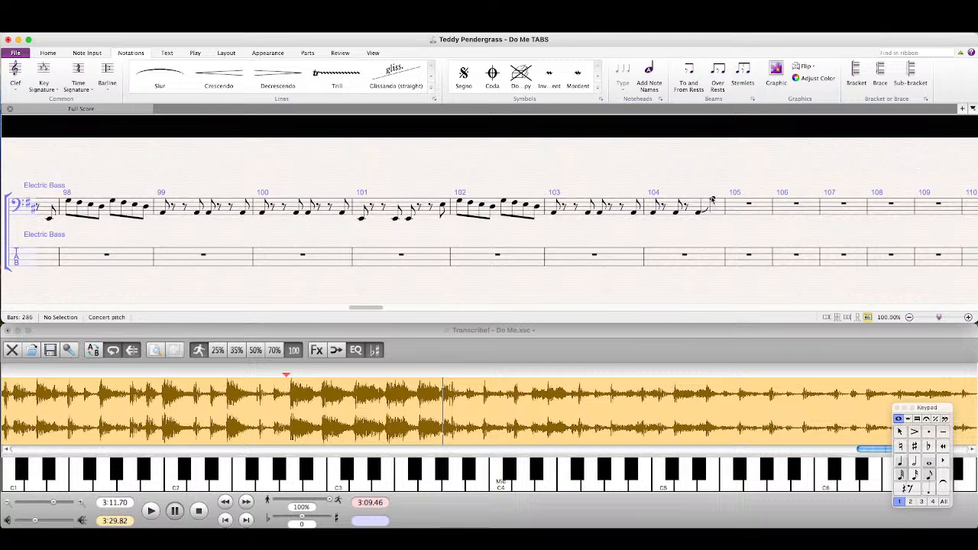
pyautogui.click(935, 419)
pyautogui.click(914, 446)
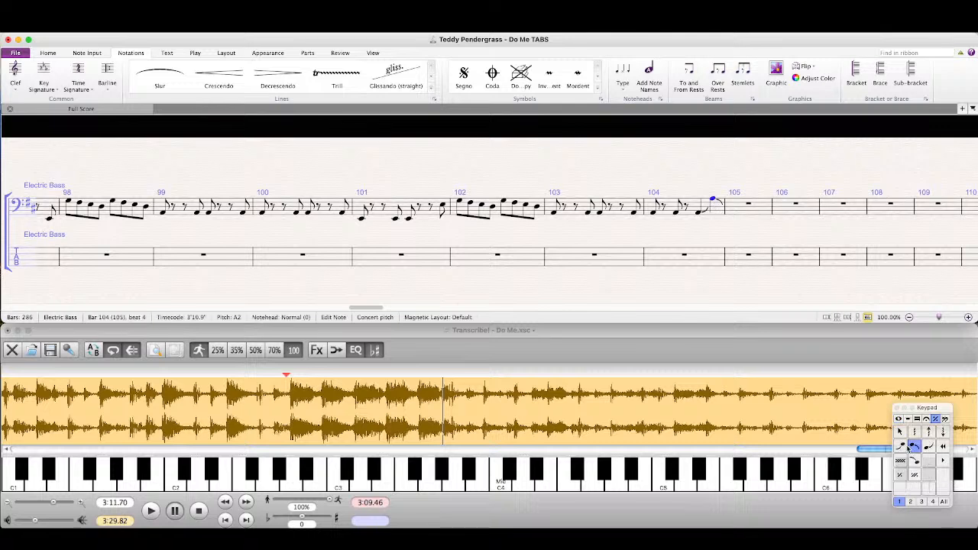
pyautogui.press('Escape')
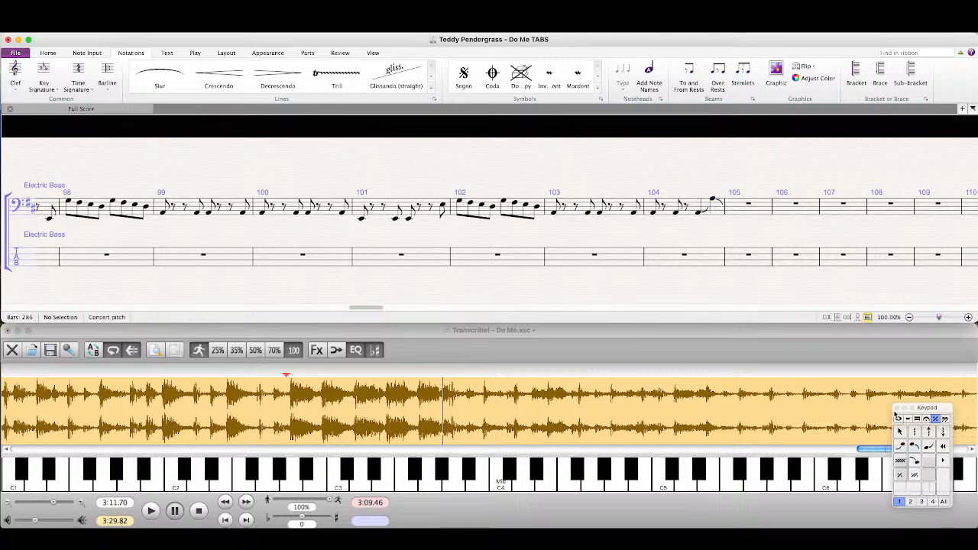
pyautogui.click(898, 418)
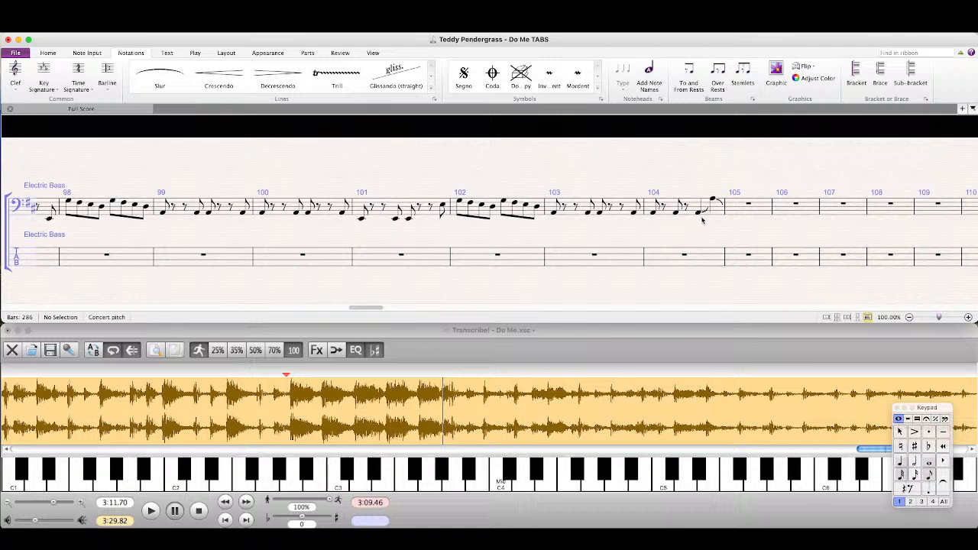
# Step: Inspect the doit and fall articulations on the last two notes of bar 104
pyautogui.click(935, 418)
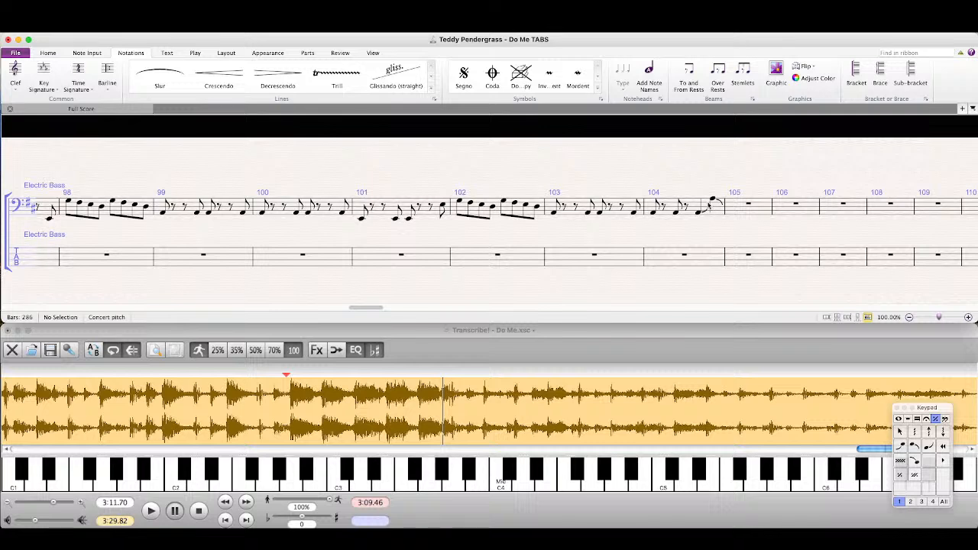
pyautogui.click(707, 210)
pyautogui.click(719, 202)
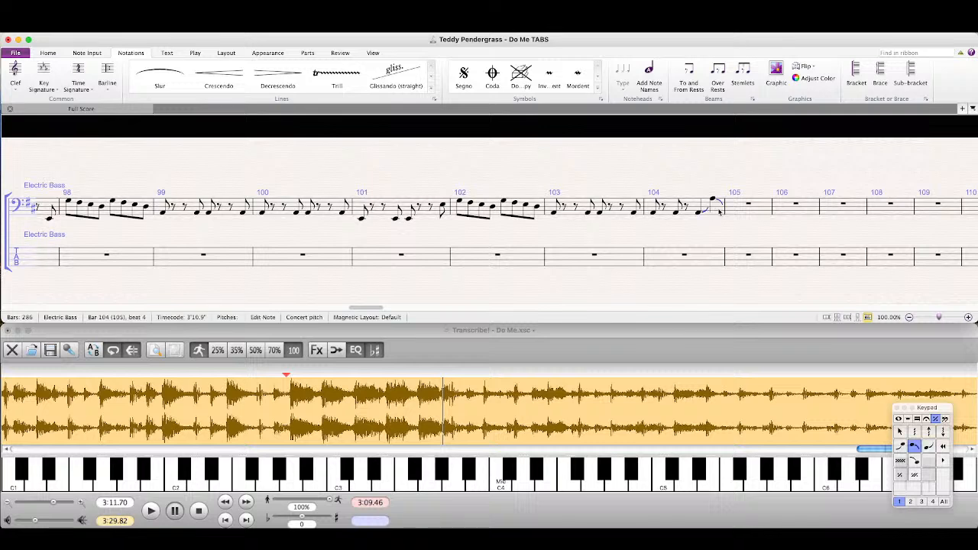
pyautogui.click(704, 234)
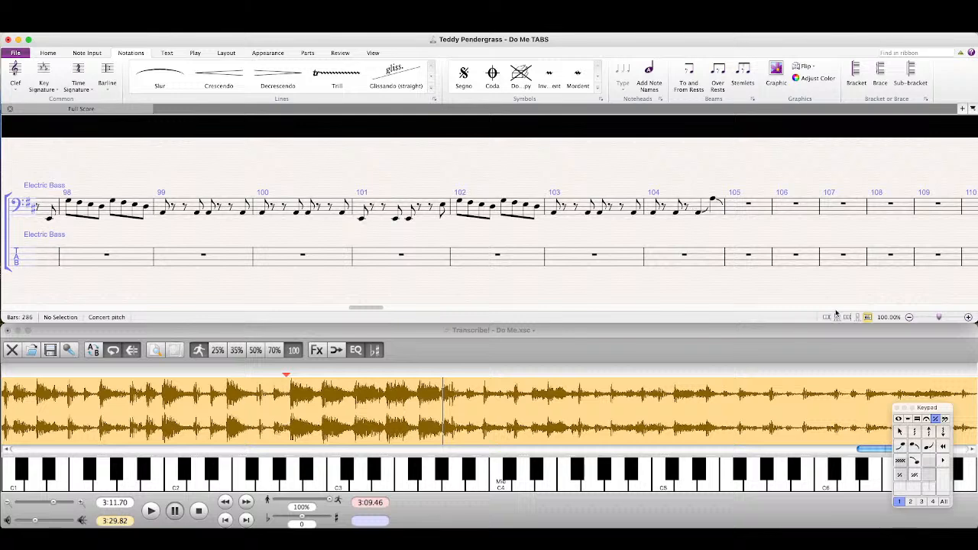
# Step: Play the recording from 3:11.26 and copy bars 93–96 of the bass notation staff into bars 105–108
pyautogui.click(480, 352)
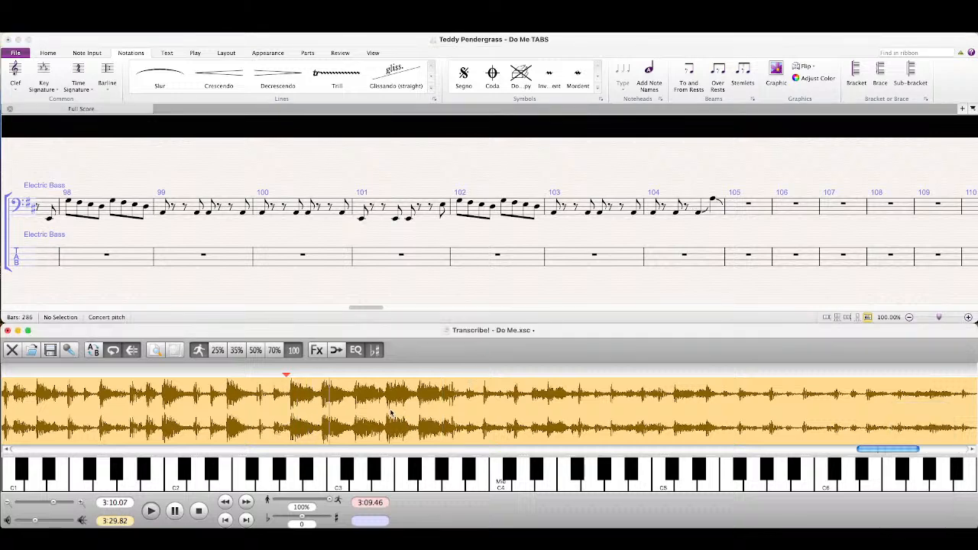
pyautogui.click(412, 421)
pyautogui.click(355, 228)
pyautogui.hscroll(-10, 291, 214)
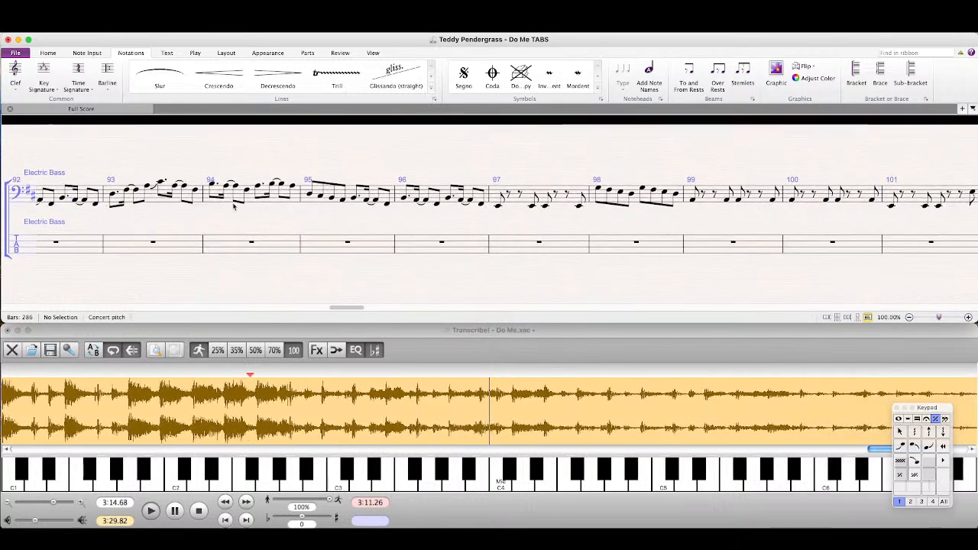
pyautogui.click(179, 203)
pyautogui.keyDown('shift'); pyautogui.click(341, 197); pyautogui.keyUp('shift')
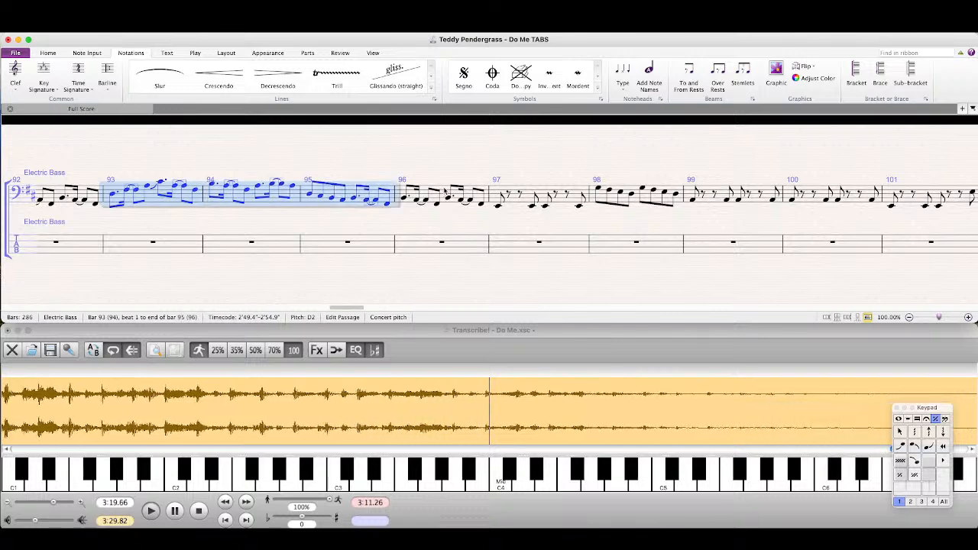
pyautogui.keyDown('shift'); pyautogui.click(445, 192); pyautogui.keyUp('shift')
pyautogui.hscroll(5, 611, 214)
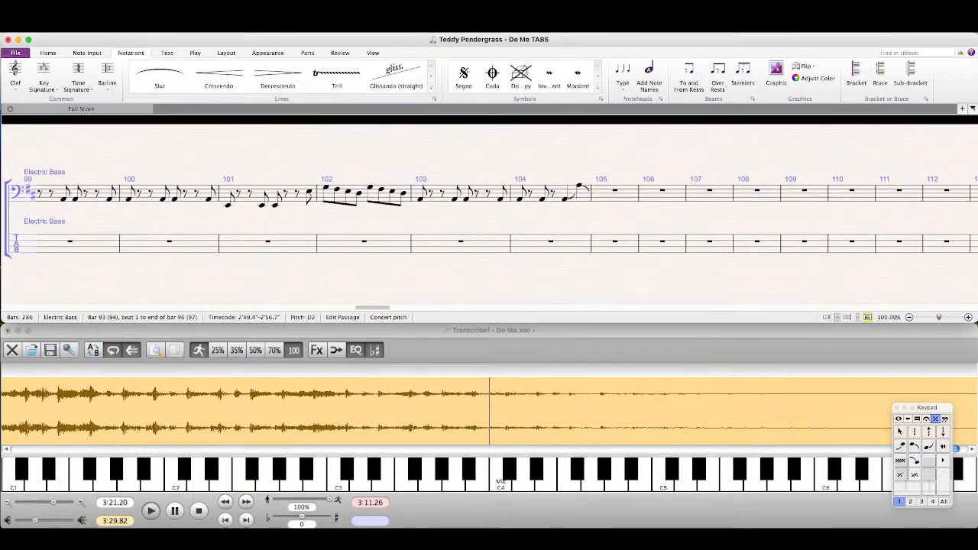
pyautogui.click(615, 195)
pyautogui.press('super+v')
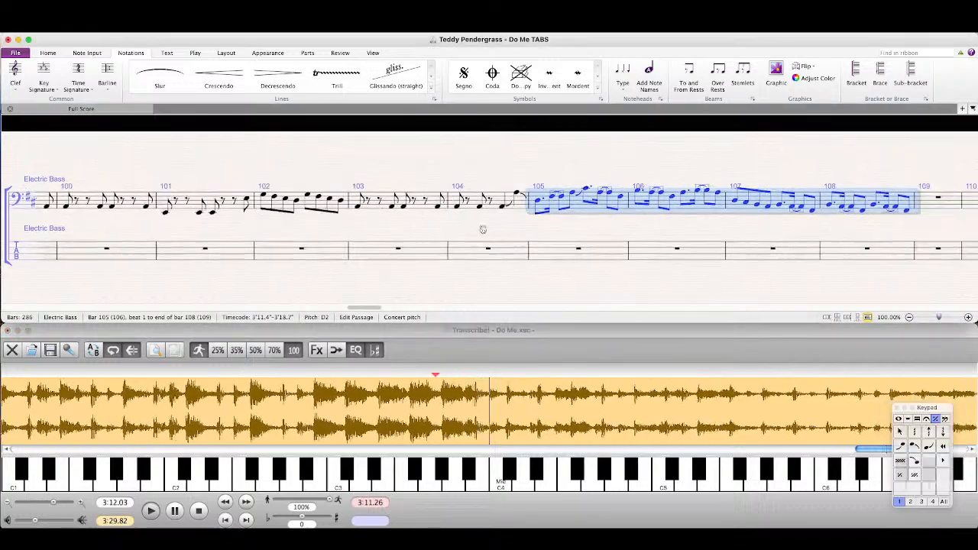
# Step: Repeat the bars 105–108 passage into bars 109–112 and play the recording from 3:25.85
pyautogui.moveTo(483, 229); pyautogui.dragTo(347, 233)
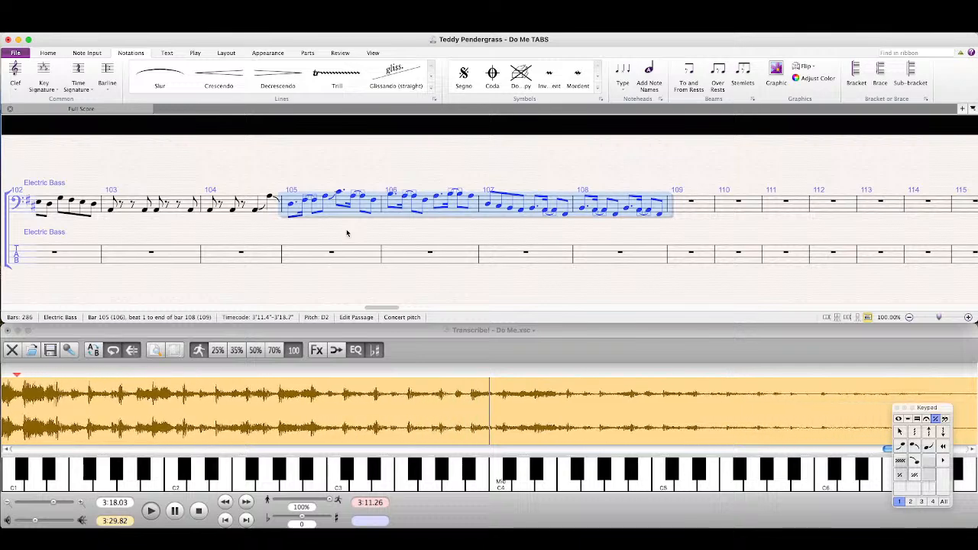
pyautogui.press('r')
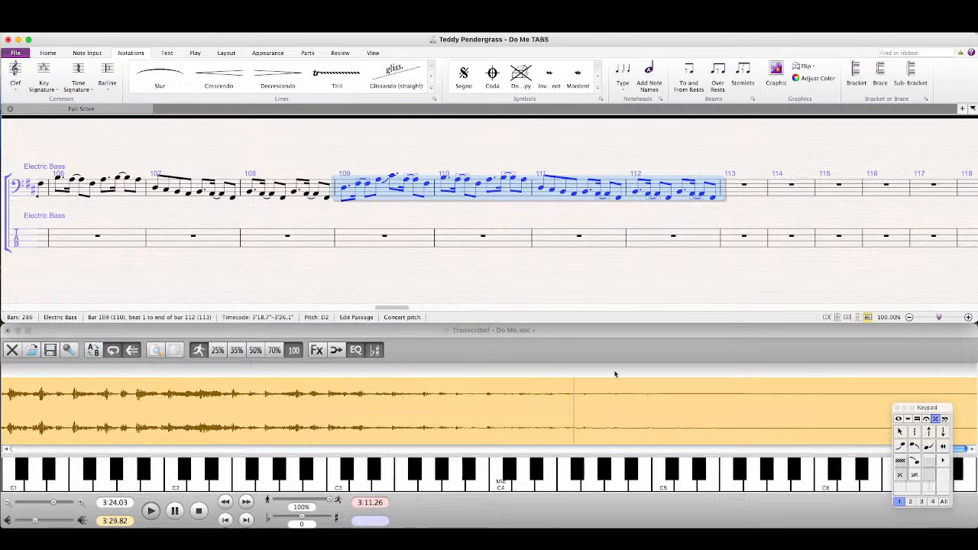
pyautogui.click(699, 399)
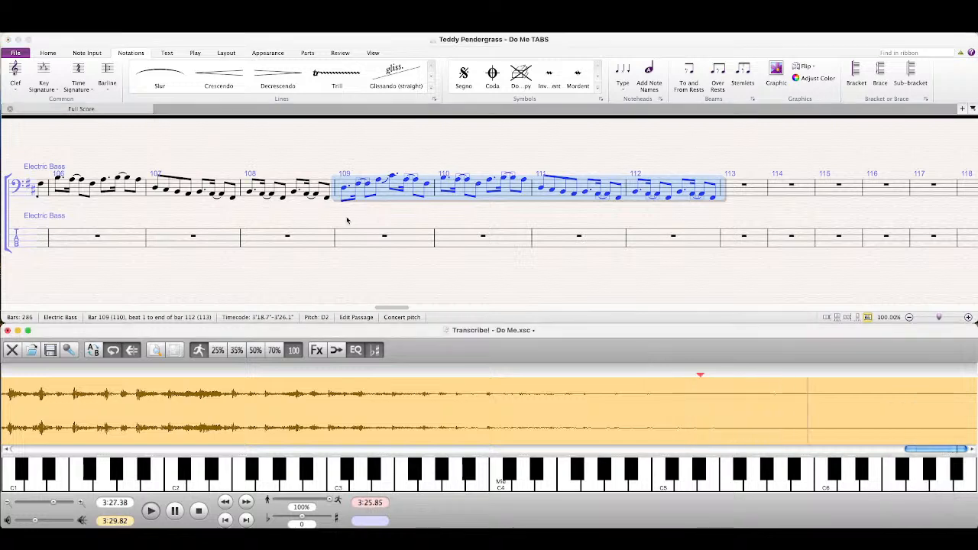
# Step: Copy bars 97–98 of the bass notation staff into bars 113–114
pyautogui.click(263, 214)
pyautogui.moveTo(176, 210); pyautogui.dragTo(446, 207)
pyautogui.press('Escape')
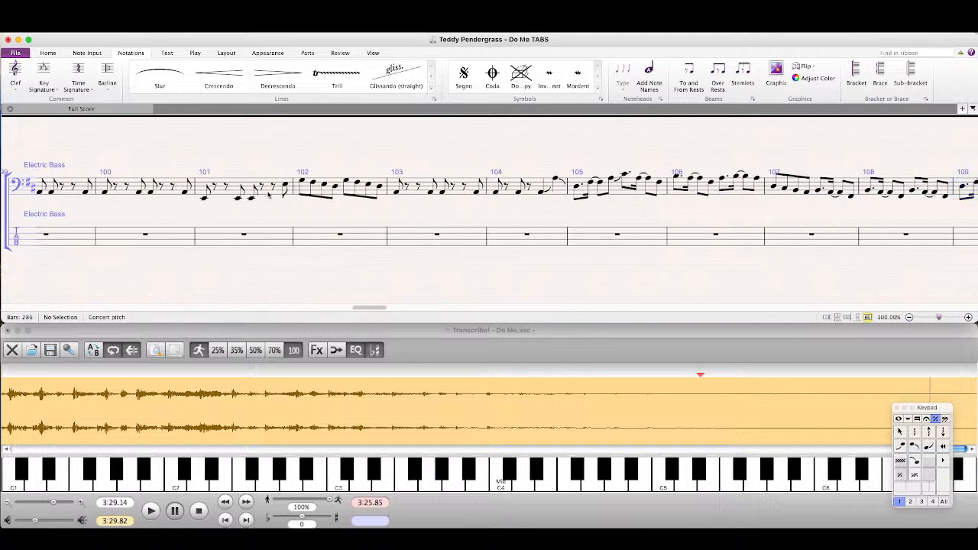
pyautogui.click(272, 196)
pyautogui.click(334, 186)
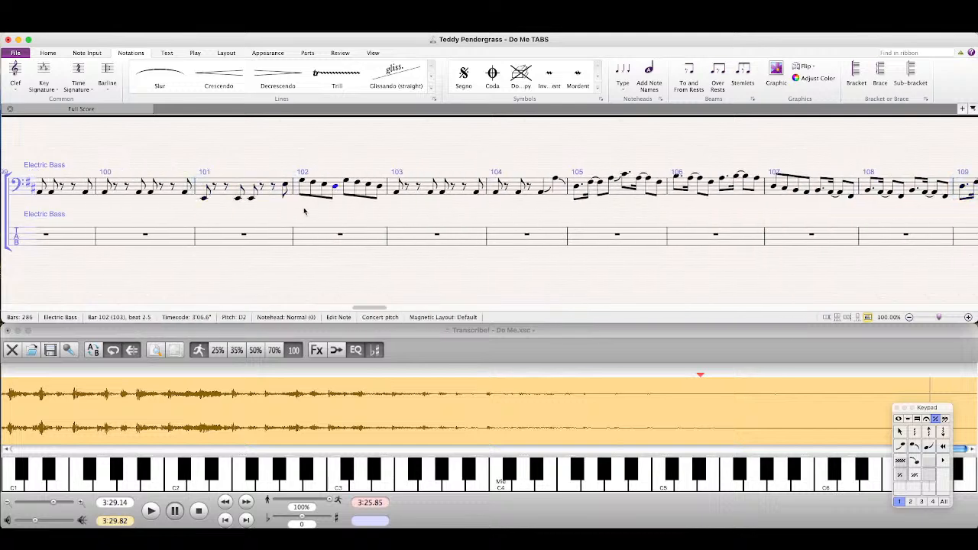
pyautogui.moveTo(304, 212); pyautogui.dragTo(624, 203)
pyautogui.click(220, 175)
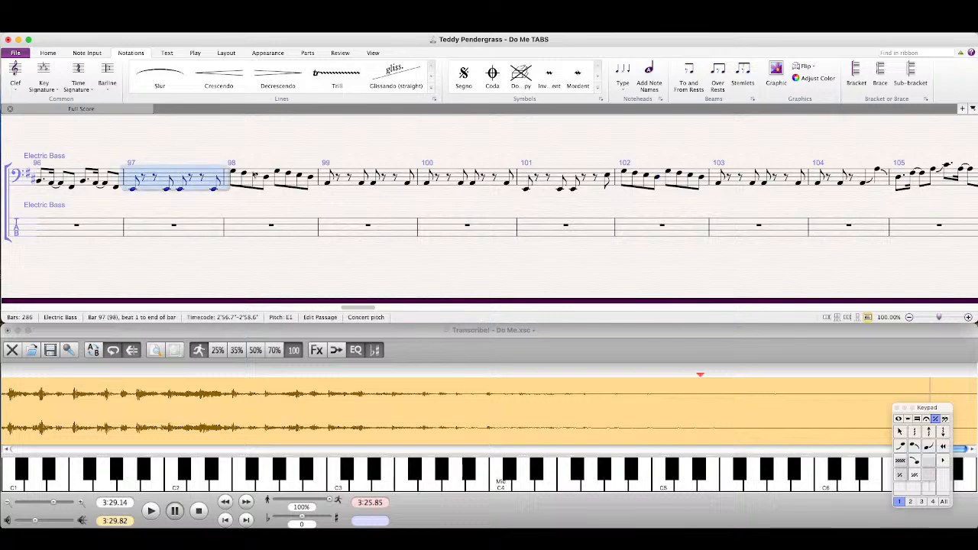
pyautogui.keyDown('shift'); pyautogui.click(263, 177); pyautogui.keyUp('shift')
pyautogui.moveTo(676, 212); pyautogui.dragTo(106, 207)
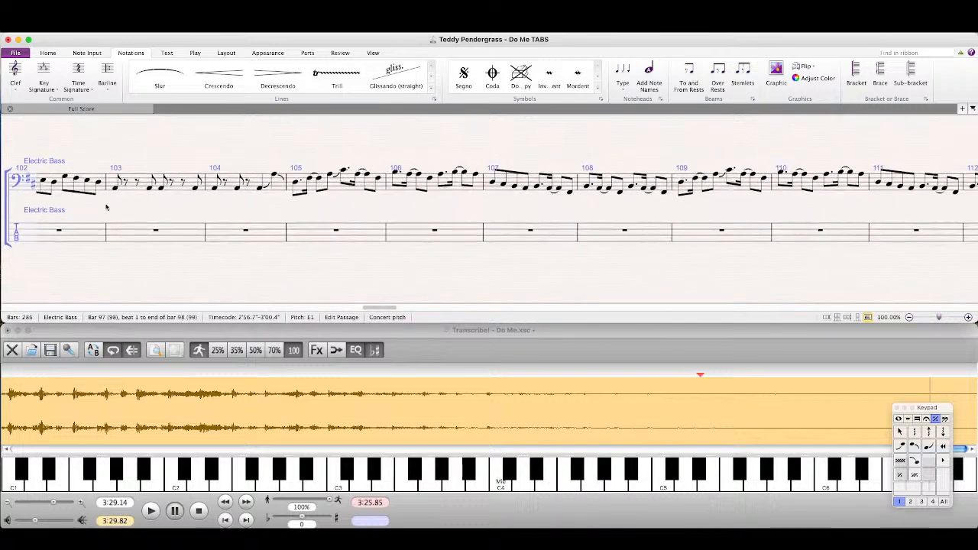
pyautogui.moveTo(790, 216); pyautogui.dragTo(463, 209)
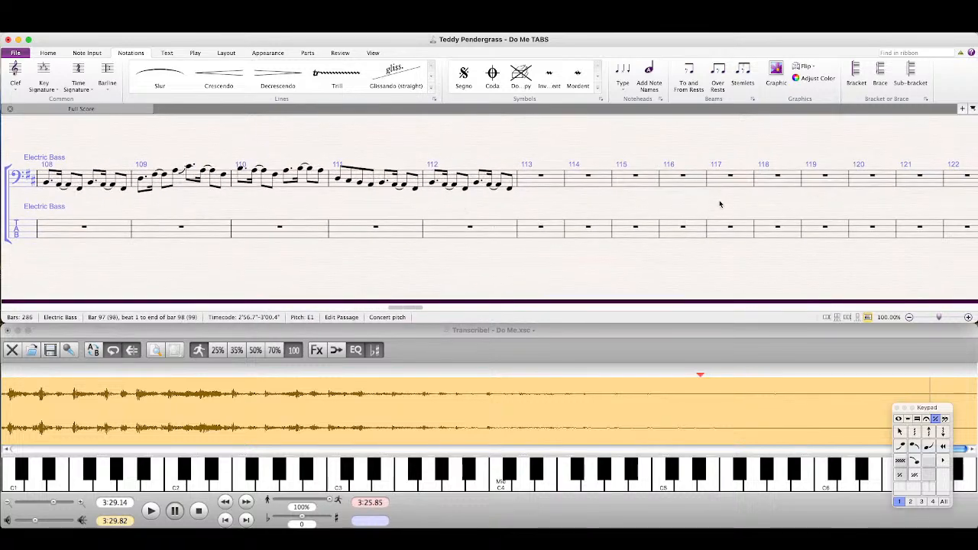
pyautogui.keyDown('alt'); pyautogui.click(552, 182); pyautogui.keyUp('alt')
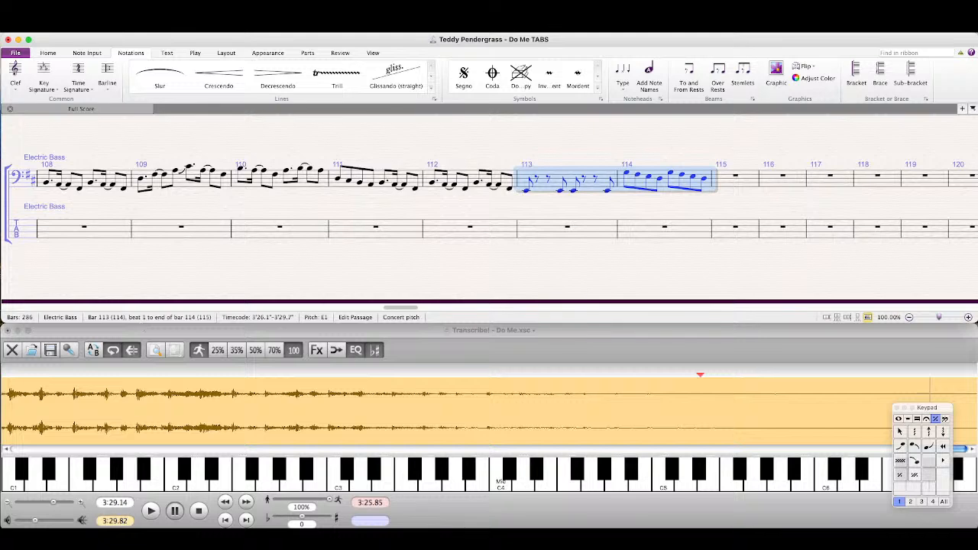
pyautogui.press('Escape')
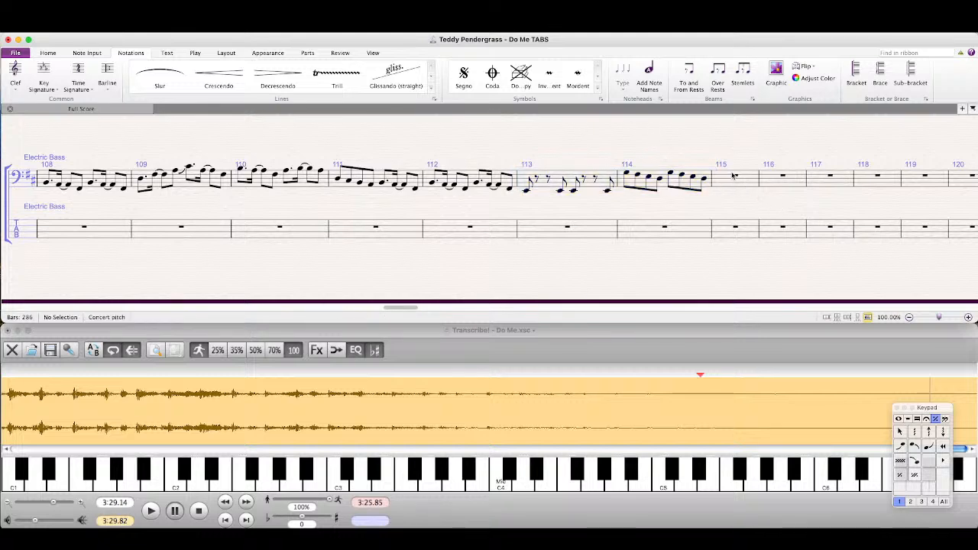
# Step: Delete the empty bars from bar 115 to the end of the score in both staves
pyautogui.keyDown('super'); pyautogui.click(731, 176); pyautogui.keyUp('super')
pyautogui.moveTo(396, 310); pyautogui.dragTo(952, 277)
pyautogui.keyDown('shift'); pyautogui.click(937, 231); pyautogui.keyUp('shift')
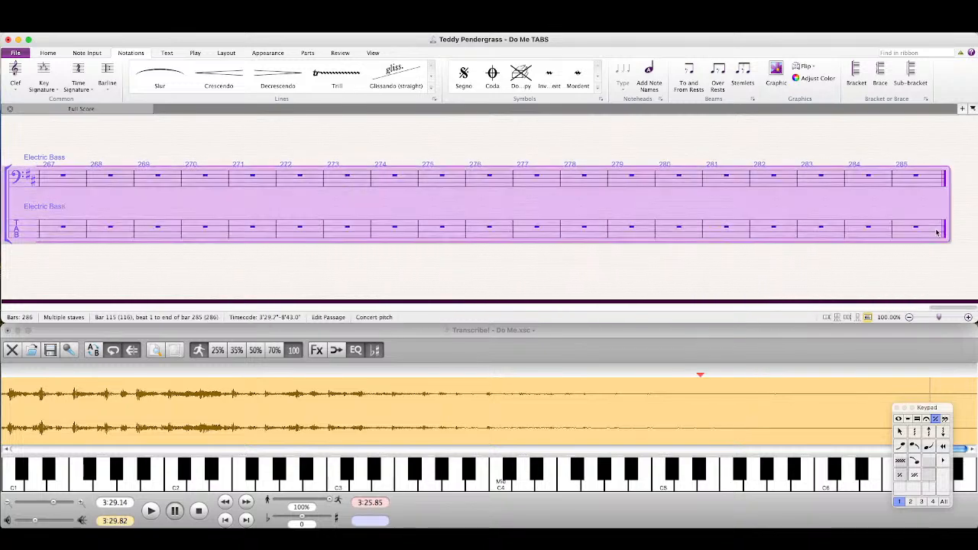
pyautogui.press('Delete')
# Step: Try to copy the whole notation staff onto the tab staff from the second rest of bar 0
pyautogui.moveTo(909, 307); pyautogui.dragTo(3, 294)
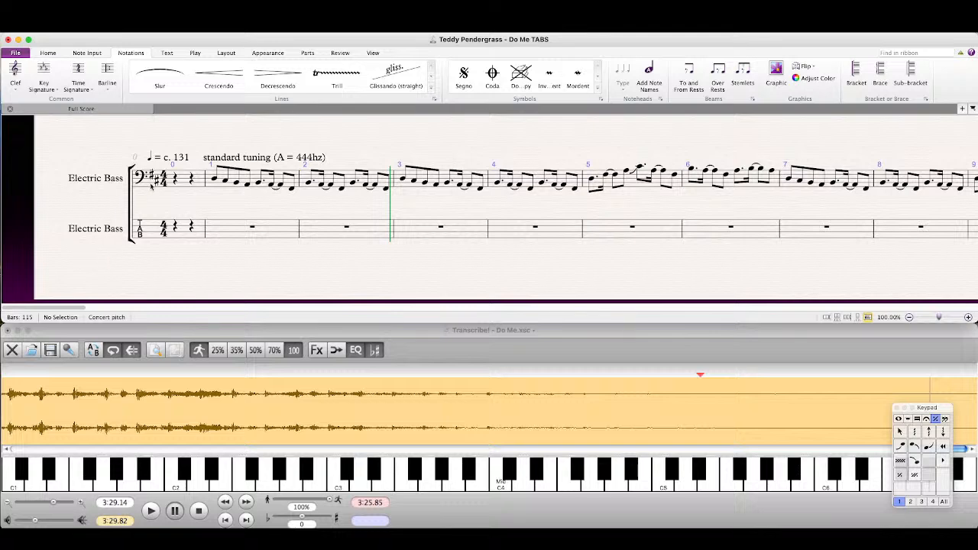
pyautogui.tripleClick(209, 188)
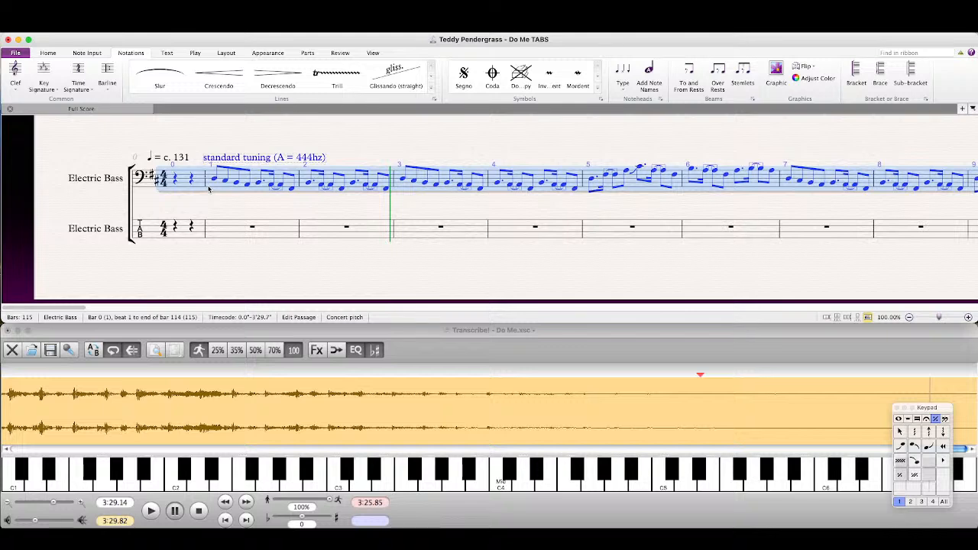
pyautogui.click(210, 196)
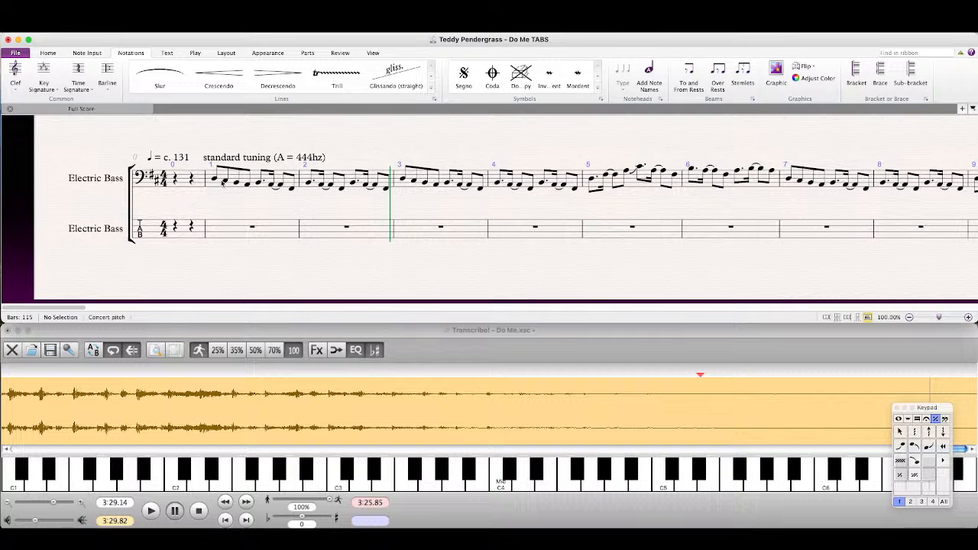
pyautogui.tripleClick(219, 187)
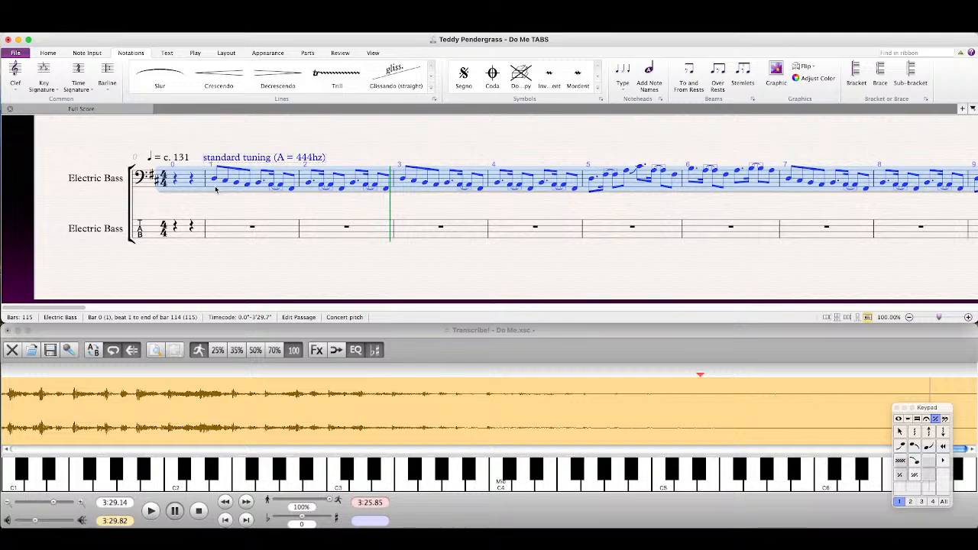
pyautogui.press('Escape')
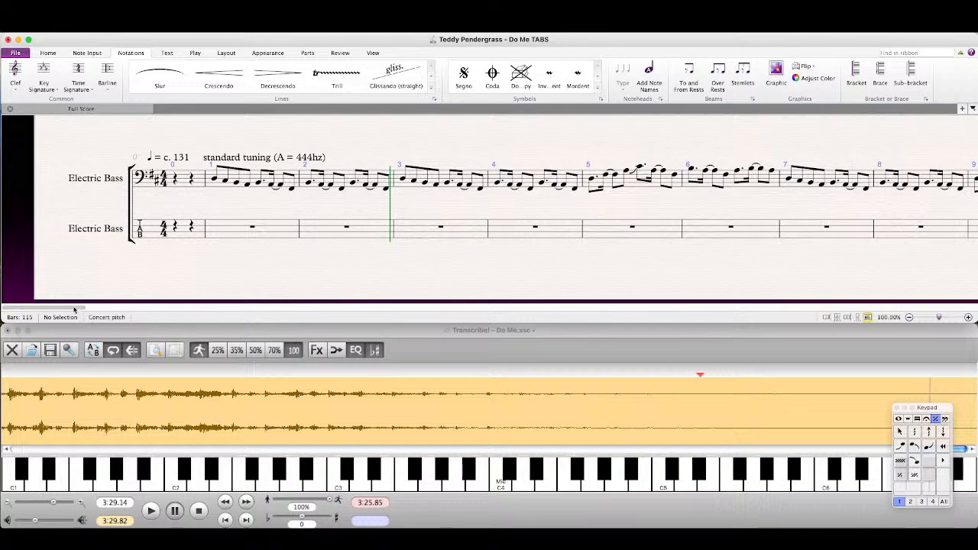
pyautogui.moveTo(74, 309)
pyautogui.mouseDown()
pyautogui.moveTo(945, 309)
pyautogui.moveTo(68, 309)
pyautogui.mouseUp()
pyautogui.click(182, 233)
pyautogui.press('Escape')
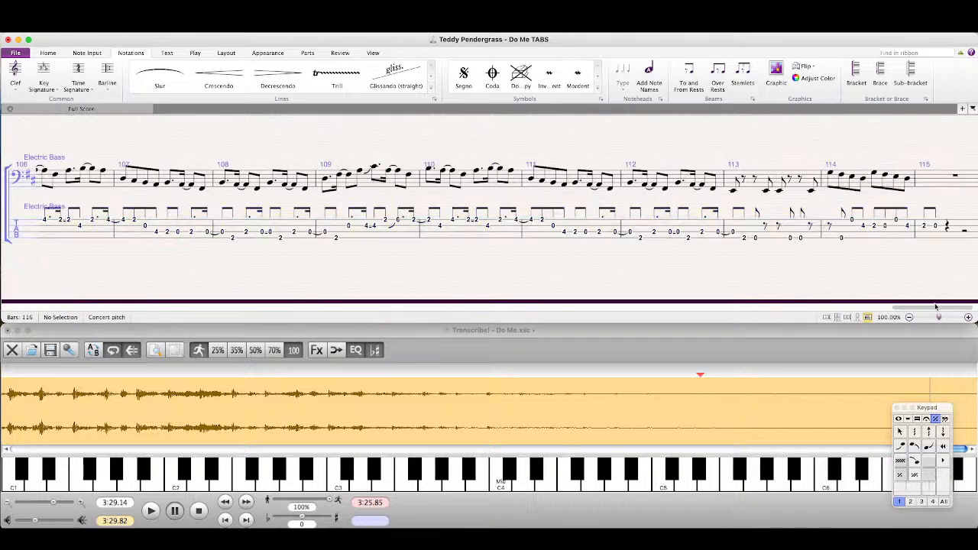
pyautogui.press('super+z')
pyautogui.press('super+z')
# Step: Copy the whole notation staff, bars 0–114, onto the tab staff starting at the first rest of bar 0
pyautogui.tripleClick(75, 181)
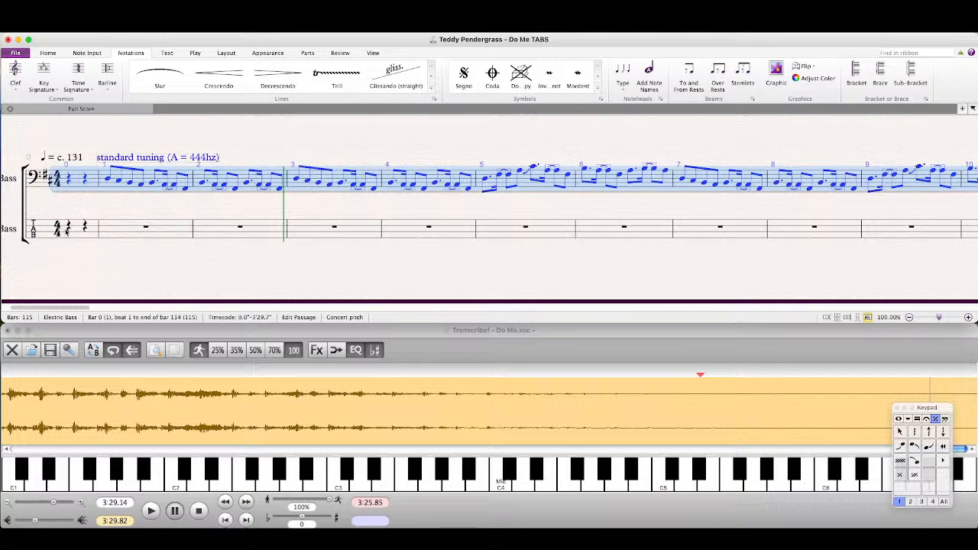
pyautogui.press('Escape')
pyautogui.click(68, 230)
pyautogui.press('super+v')
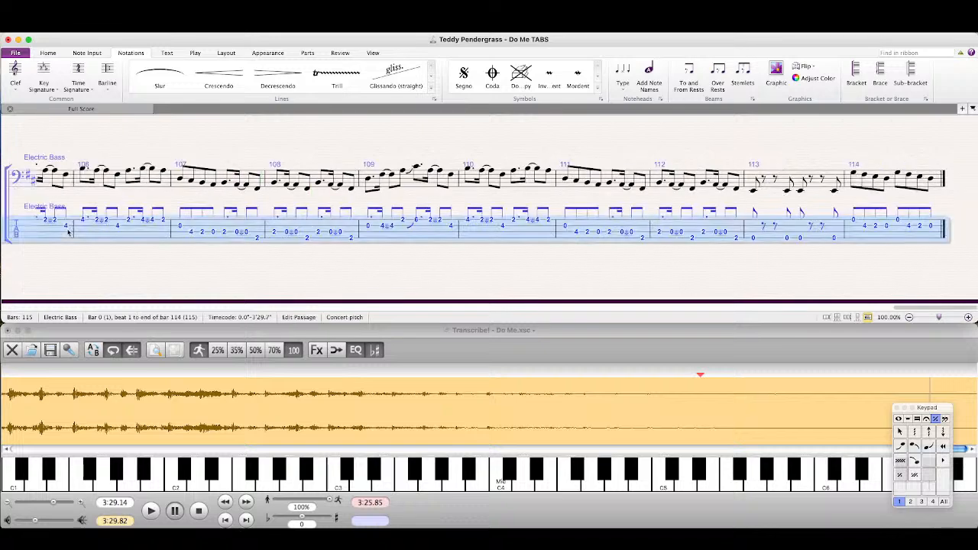
pyautogui.press('Escape')
# Step: Delete the duplicate "standard tuning (A = 444hz)" text above the tab staff at the start of the score
pyautogui.moveTo(953, 306); pyautogui.dragTo(57, 308)
pyautogui.click(238, 204)
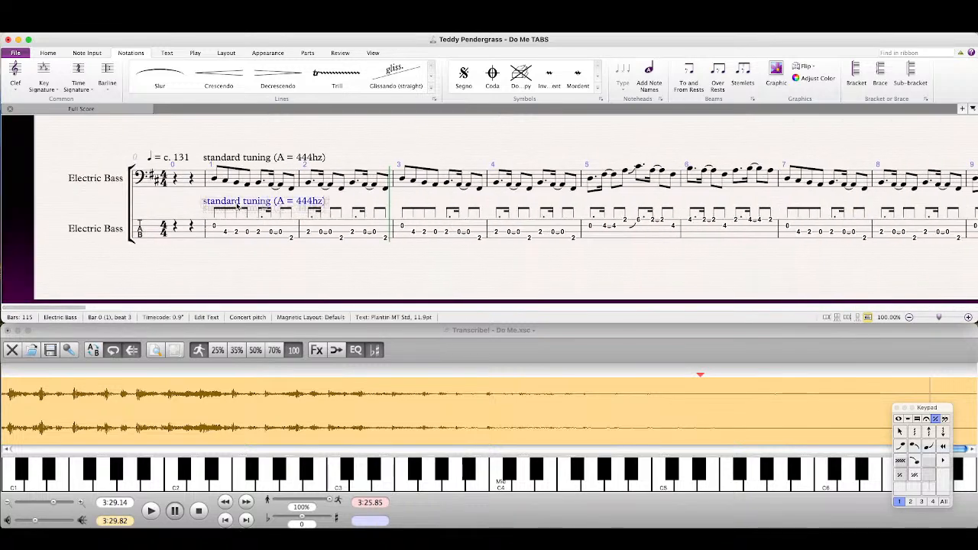
pyautogui.press('Delete')
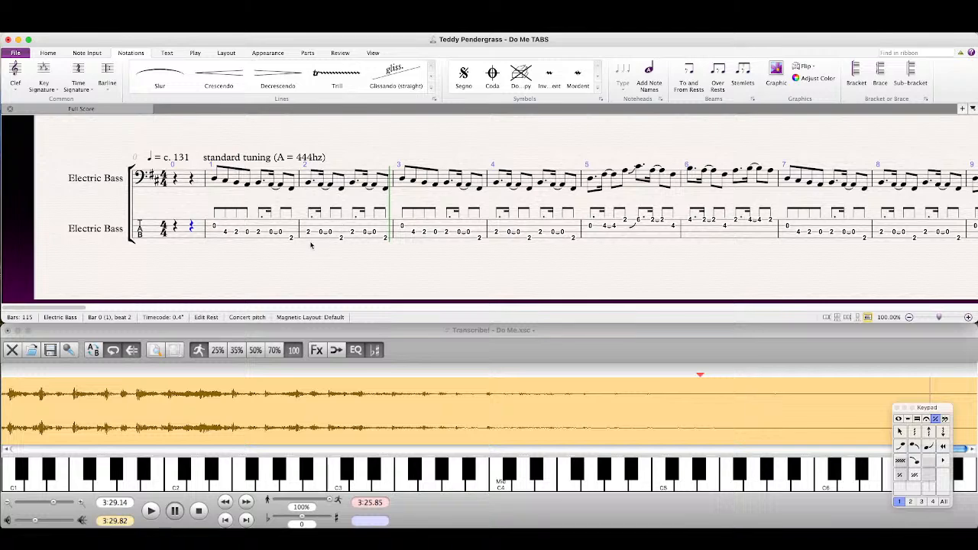
# Step: Review the fret numbers and rhythms on the tab staff from the opening through bar 24
pyautogui.moveTo(786, 261); pyautogui.dragTo(362, 274)
pyautogui.moveTo(651, 268); pyautogui.dragTo(486, 266)
pyautogui.hscroll(5, 497, 260)
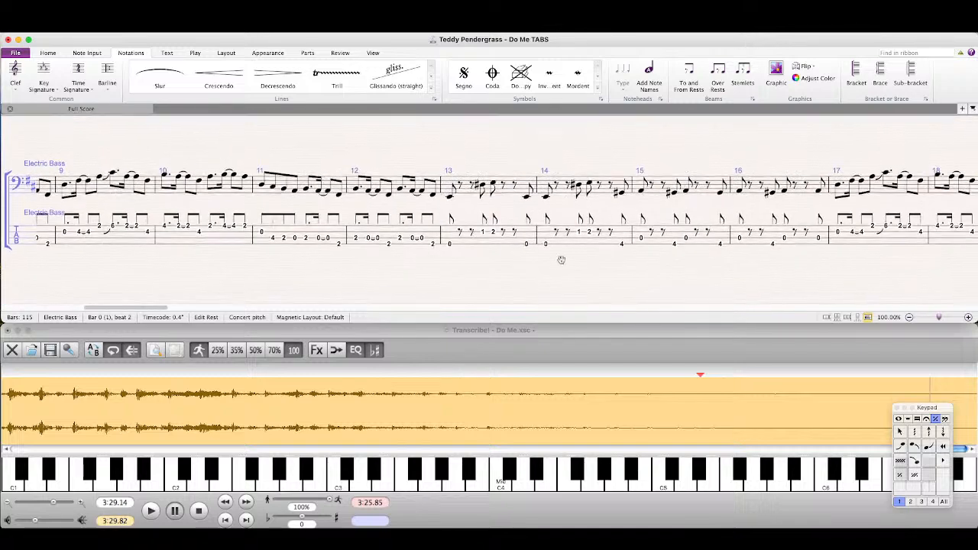
pyautogui.hscroll(5, 662, 255)
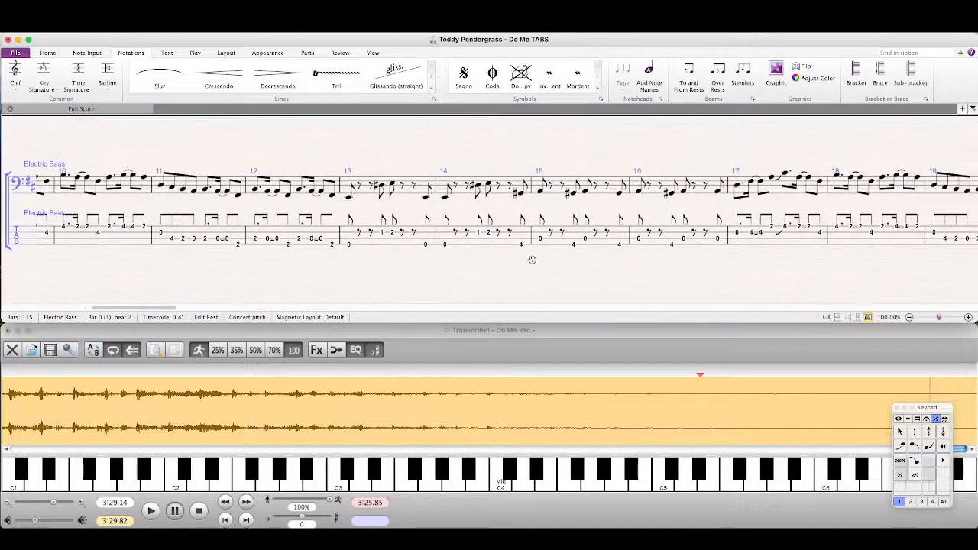
pyautogui.hscroll(-1, 589, 248)
pyautogui.hscroll(5, 590, 248)
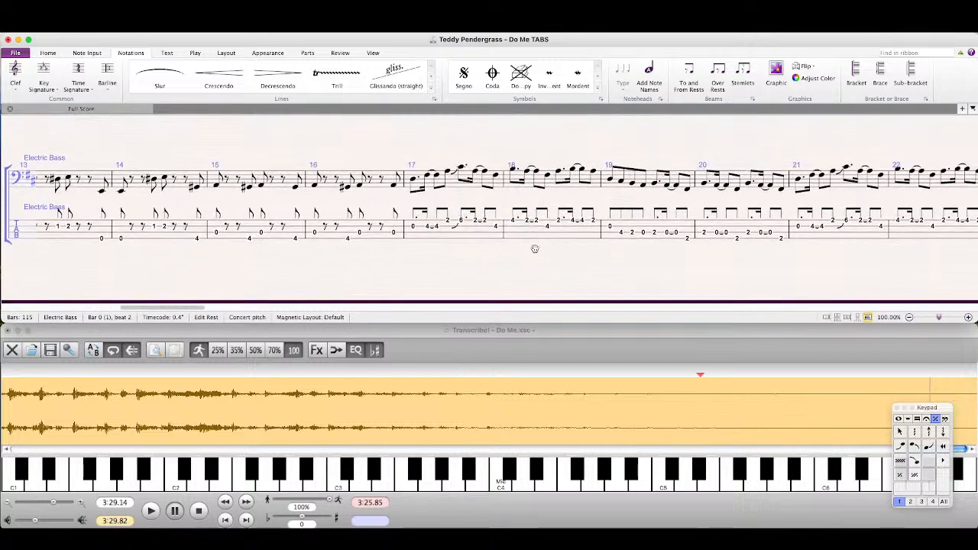
pyautogui.hscroll(2, 496, 258)
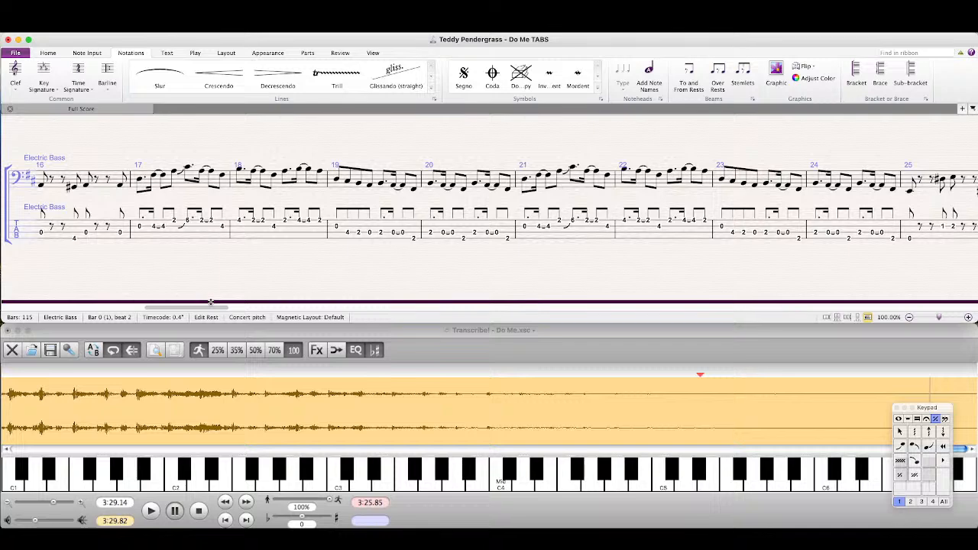
# Step: Return the score to bar 0, clear the rest selection and move the Transcribe! waveform back to the song's beginning
pyautogui.moveTo(169, 308); pyautogui.dragTo(18, 310)
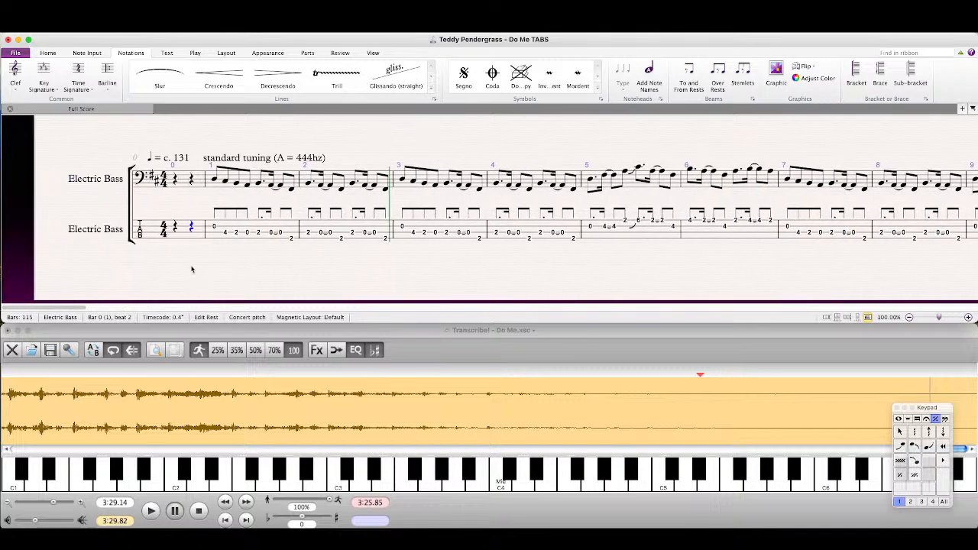
pyautogui.press('Escape')
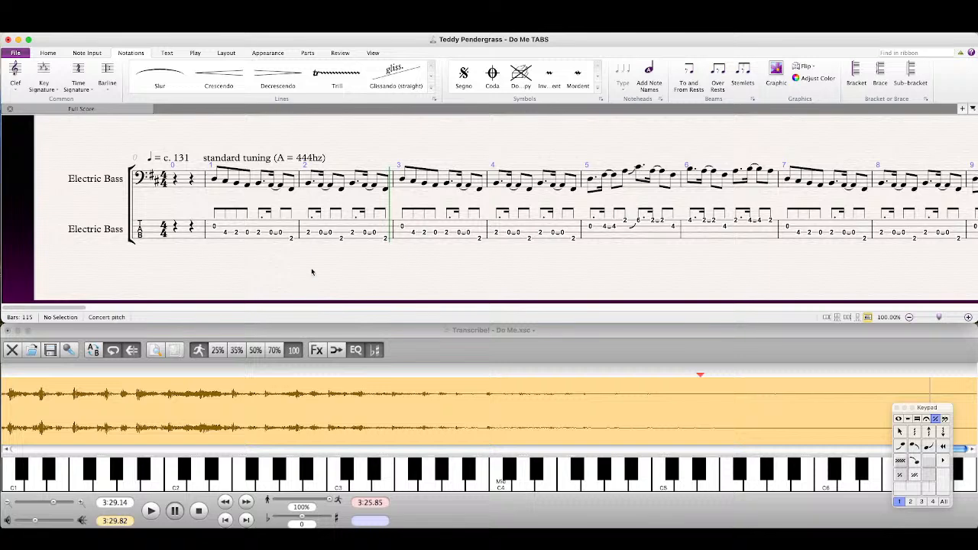
pyautogui.moveTo(312, 271); pyautogui.dragTo(311, 275)
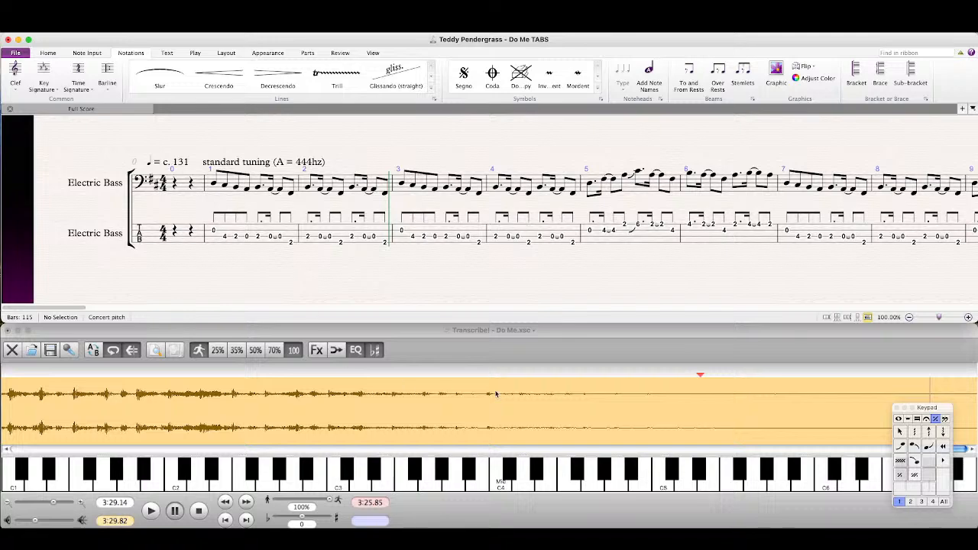
pyautogui.click(963, 450)
pyautogui.moveTo(963, 450); pyautogui.dragTo(73, 449)
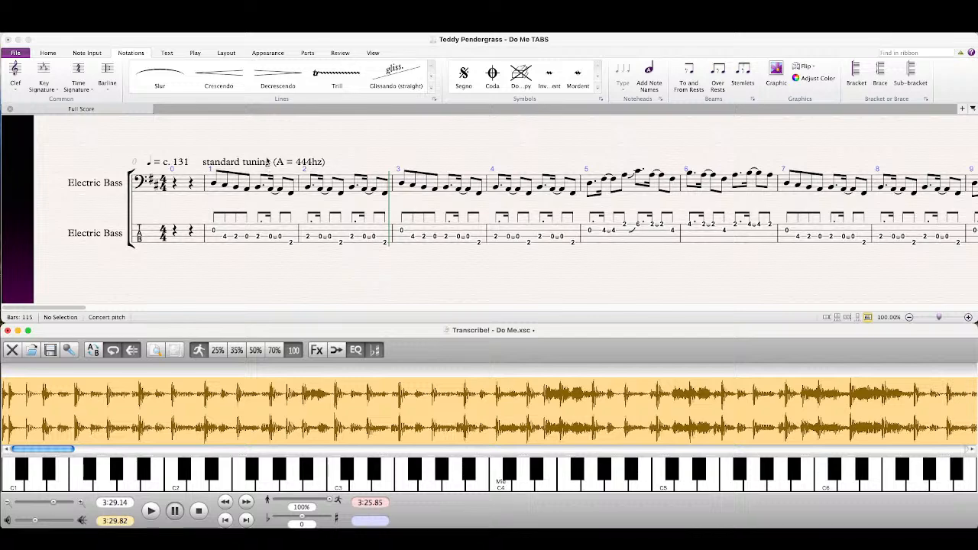
# Step: Move the Transcribe! window aside, enlarge the score window and open the tab staff's Electric Bass part
pyautogui.click(396, 261)
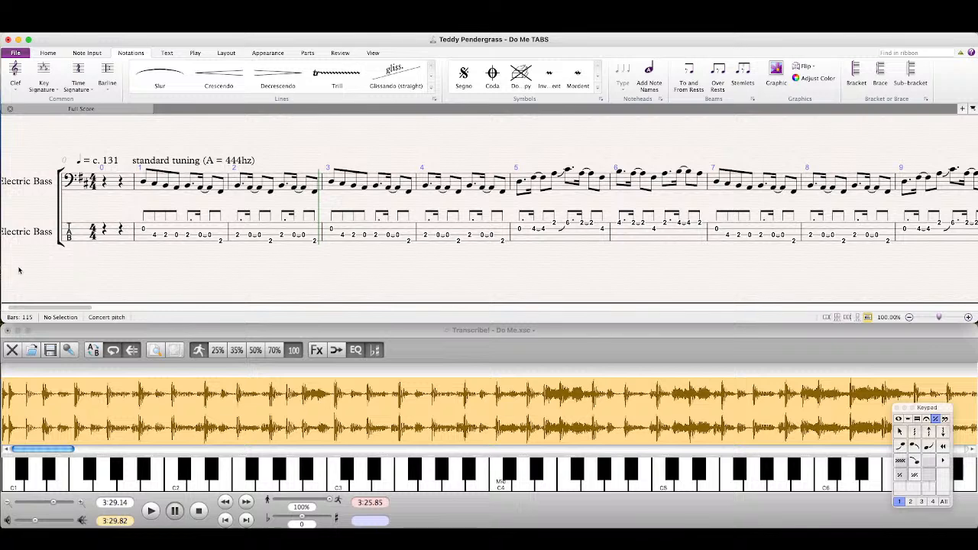
pyautogui.scroll(1, 129, 285)
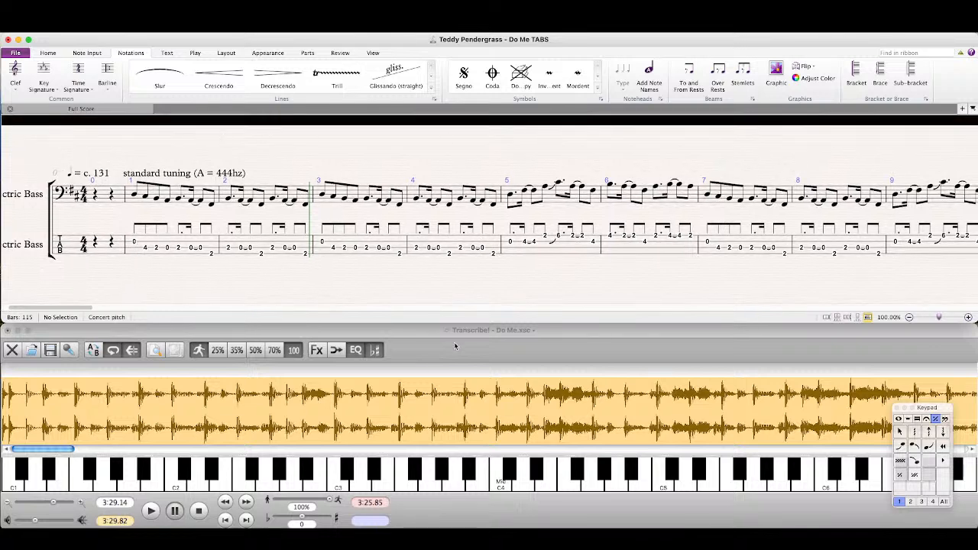
pyautogui.moveTo(475, 331)
pyautogui.mouseDown()
pyautogui.moveTo(314, 344)
pyautogui.moveTo(482, 346)
pyautogui.mouseUp()
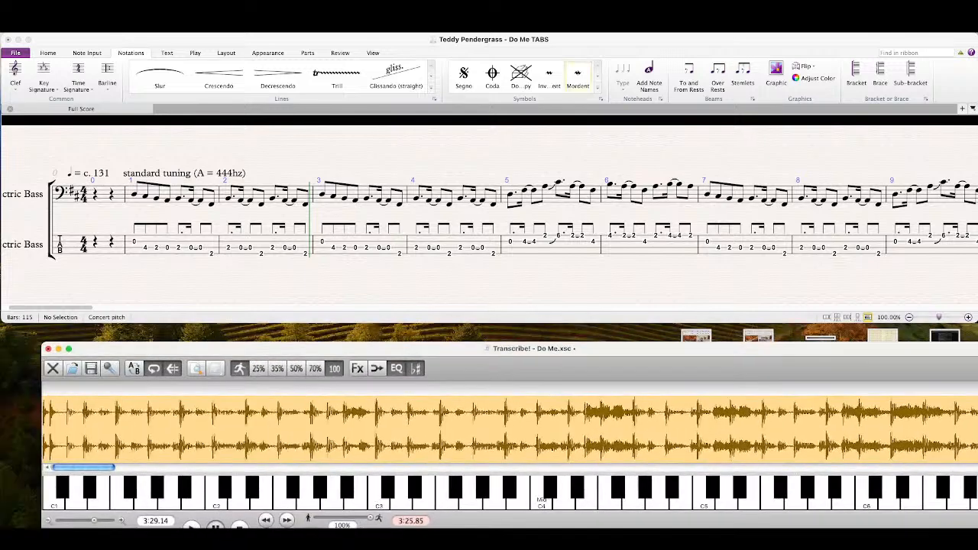
pyautogui.click(587, 324)
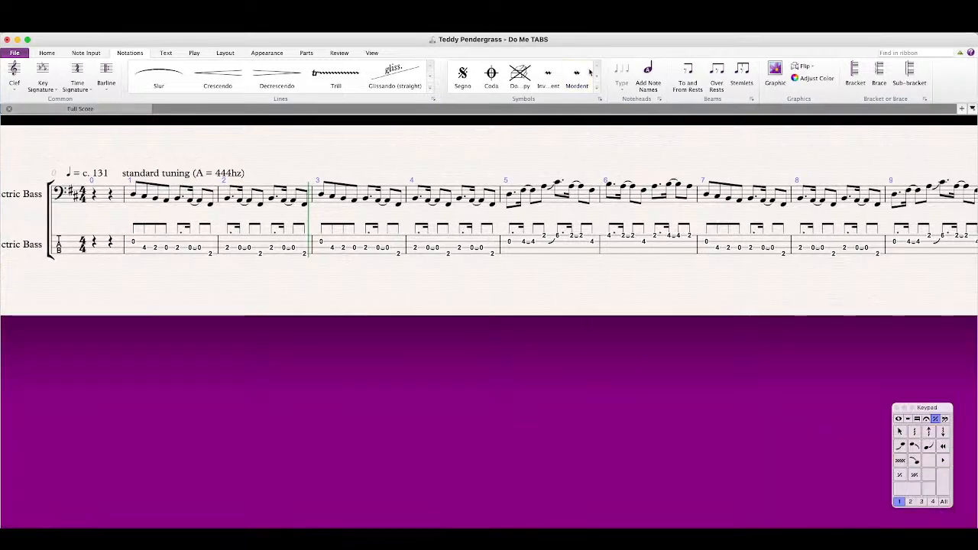
pyautogui.click(961, 109)
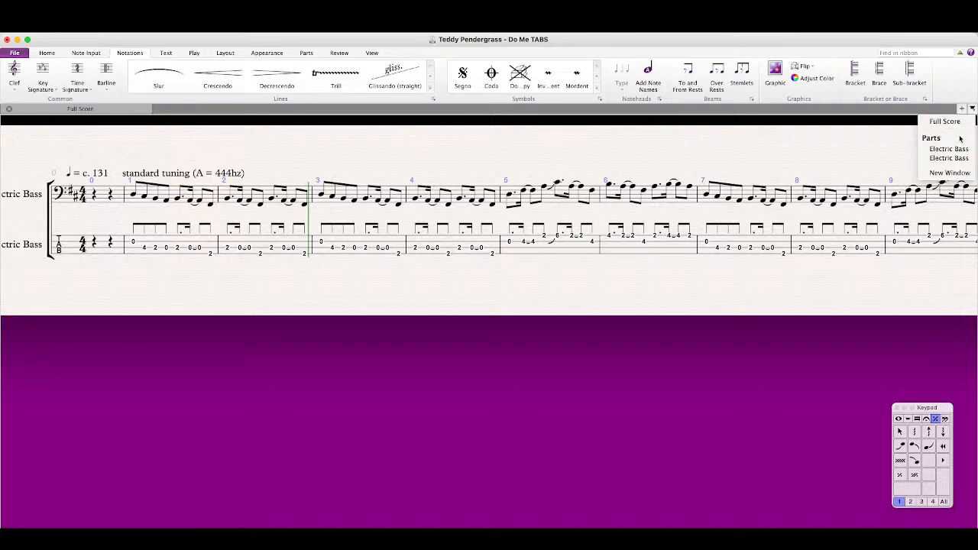
pyautogui.click(949, 160)
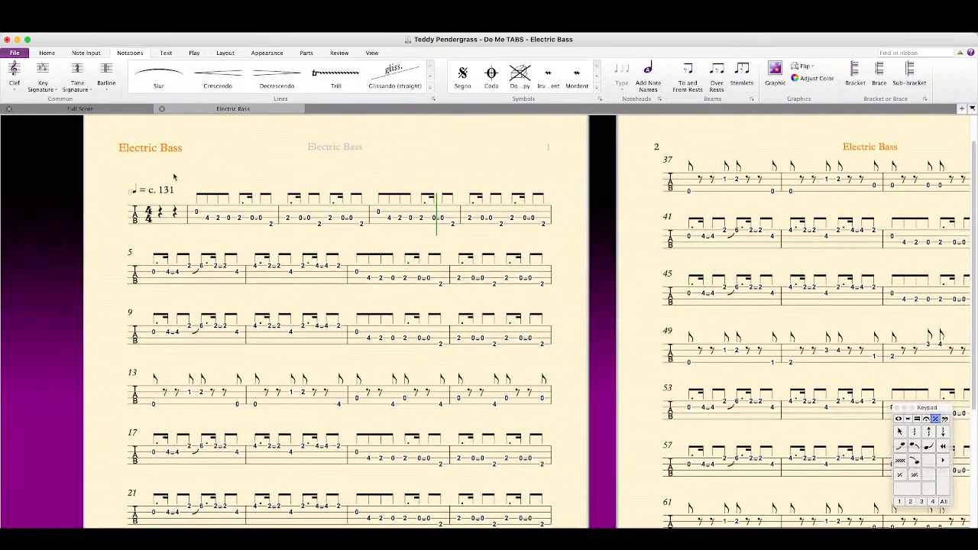
# Step: Move the first note of bars 1 and 3 to fret 5 on the A string
pyautogui.click(197, 214)
pyautogui.hotkey('alt', 'Down')
pyautogui.click(377, 211)
pyautogui.hotkey('alt', 'Down')
pyautogui.press('super+Tab')
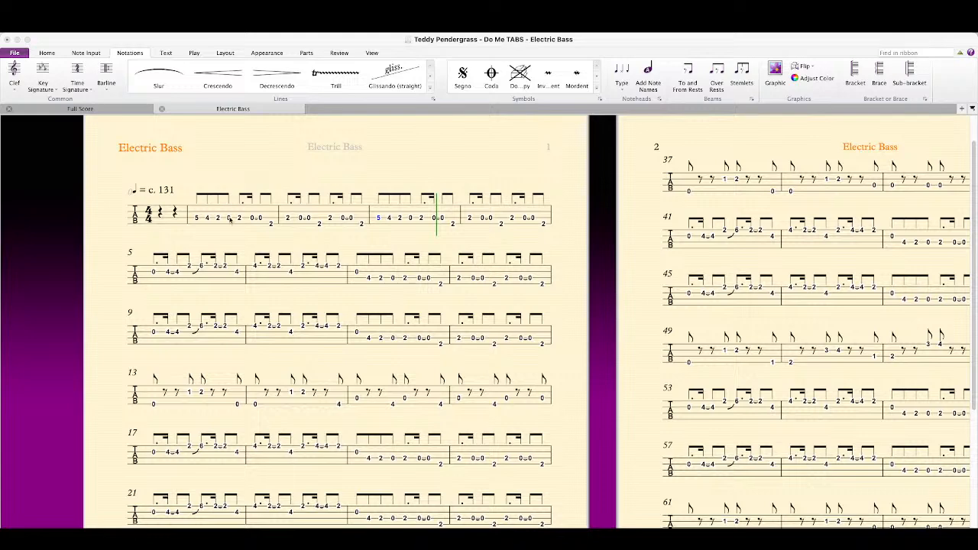
pyautogui.click(406, 234)
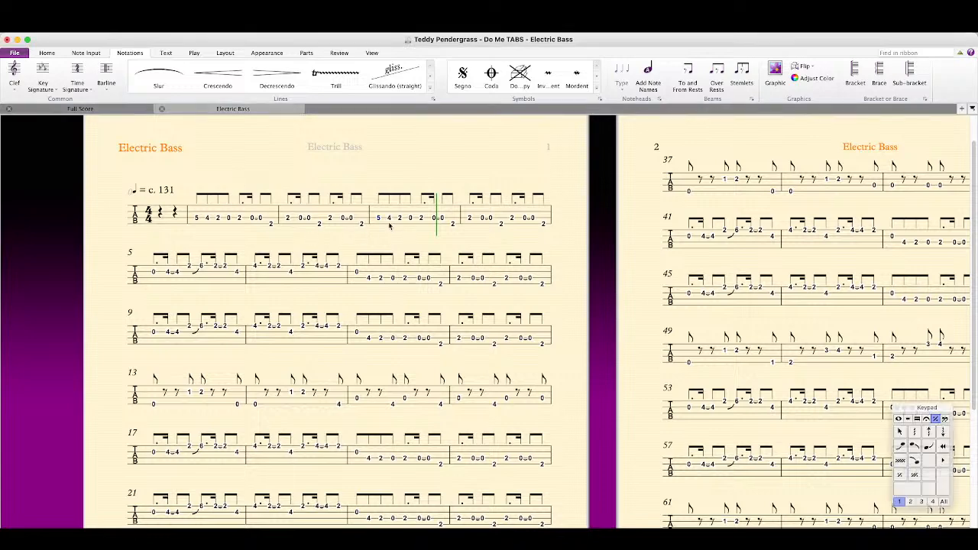
# Step: Refinger bar 5 with the first note at fret 5 on the A string and all fret 2 notes at fret 7 on the D string
pyautogui.click(154, 272)
pyautogui.hotkey('alt', 'Down')
pyautogui.click(189, 269)
pyautogui.hotkey('alt', 'Down')
pyautogui.hotkey('shift', 'Right')
pyautogui.hotkey('alt', 'Down')
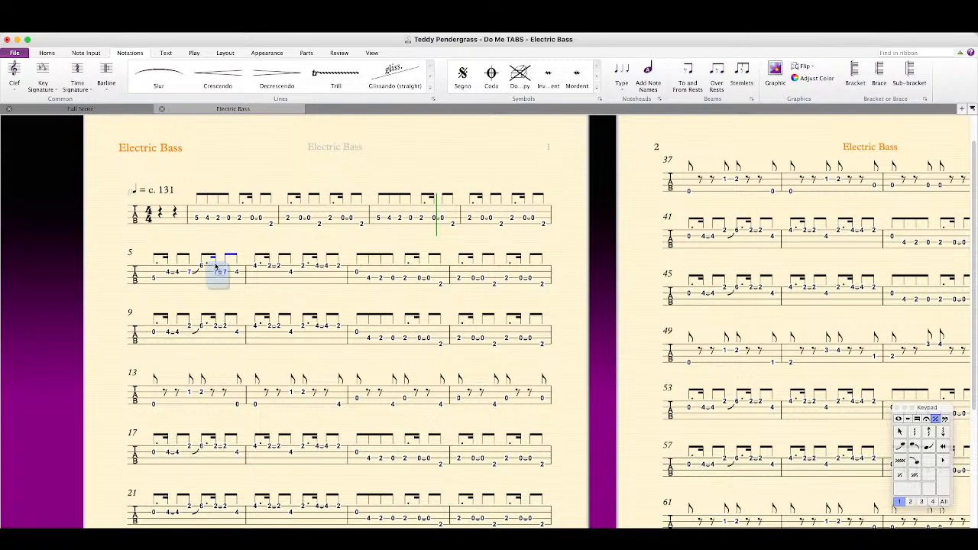
pyautogui.press('Escape')
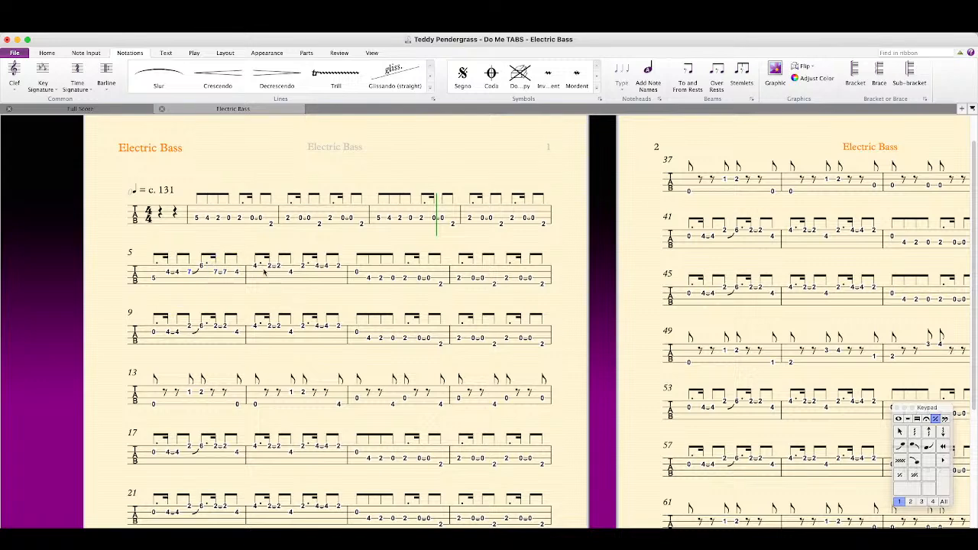
# Step: Move all the fret 2 notes in bar 6 to fret 7 on the D string
pyautogui.click(268, 267)
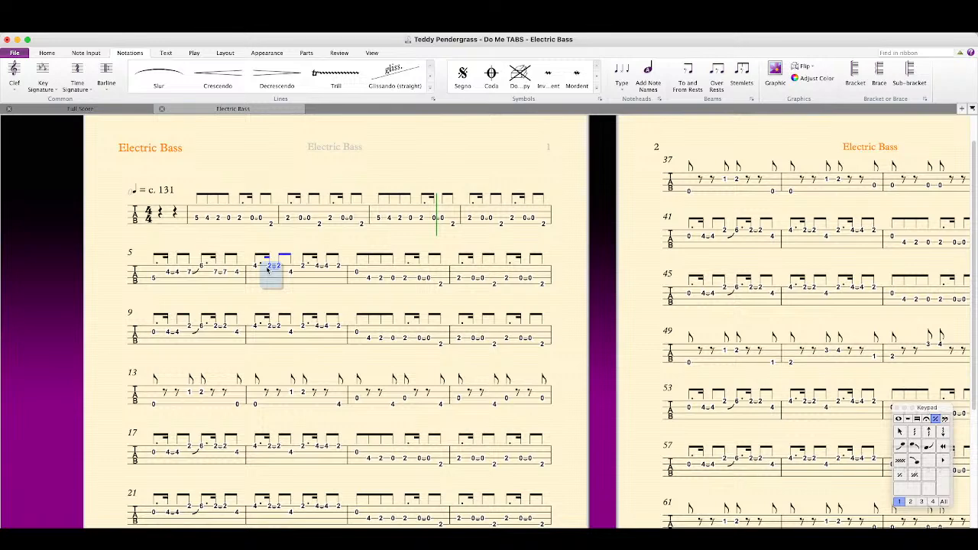
pyautogui.hotkey('alt', 'Down')
pyautogui.click(273, 285)
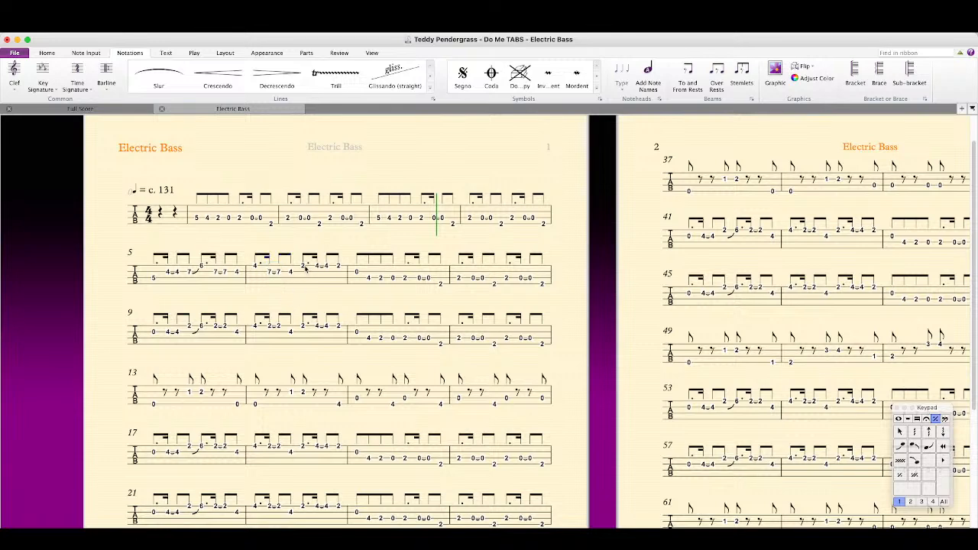
pyautogui.click(304, 265)
pyautogui.hotkey('alt', 'Down')
pyautogui.click(338, 268)
pyautogui.hotkey('alt', 'Down')
pyautogui.click(335, 291)
# Step: Switch to Logic and inspect the Bass Amp Designer and Channel EQ settings of the 60's Combo track
pyautogui.moveTo(0, 40); pyautogui.dragTo(334, 43)
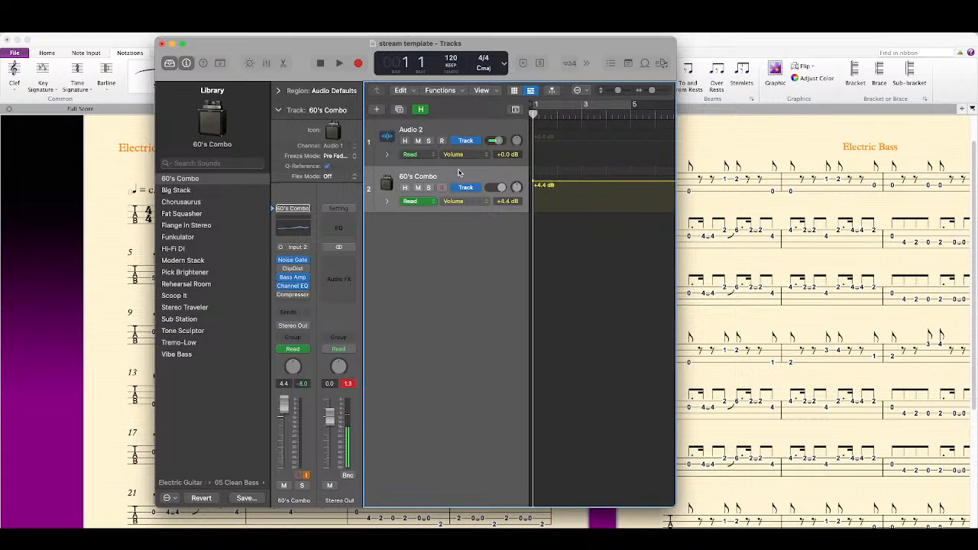
pyautogui.click(189, 182)
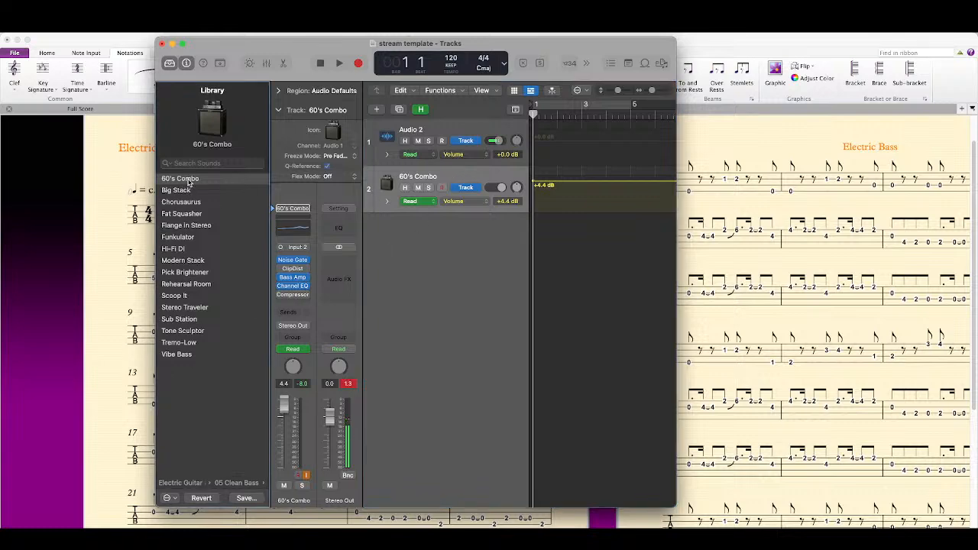
pyautogui.click(293, 278)
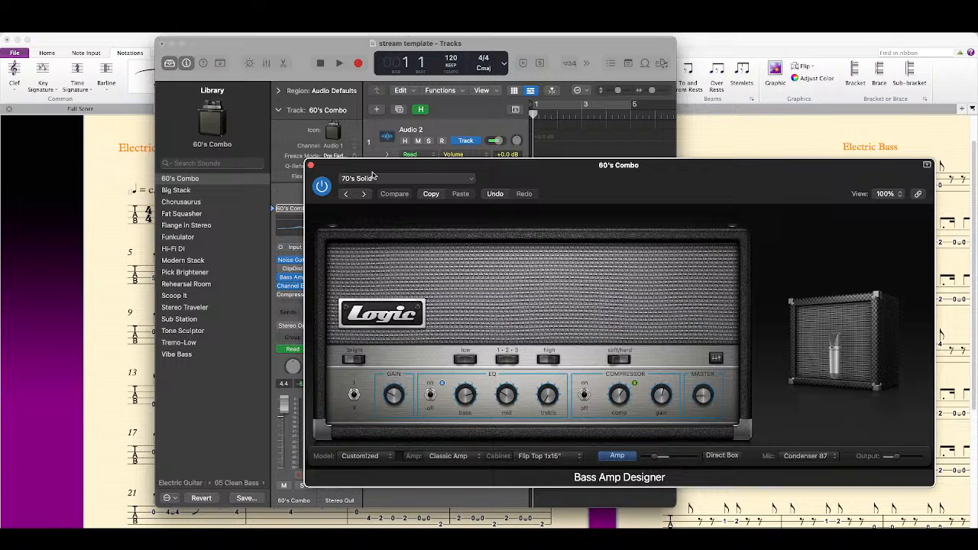
pyautogui.click(311, 167)
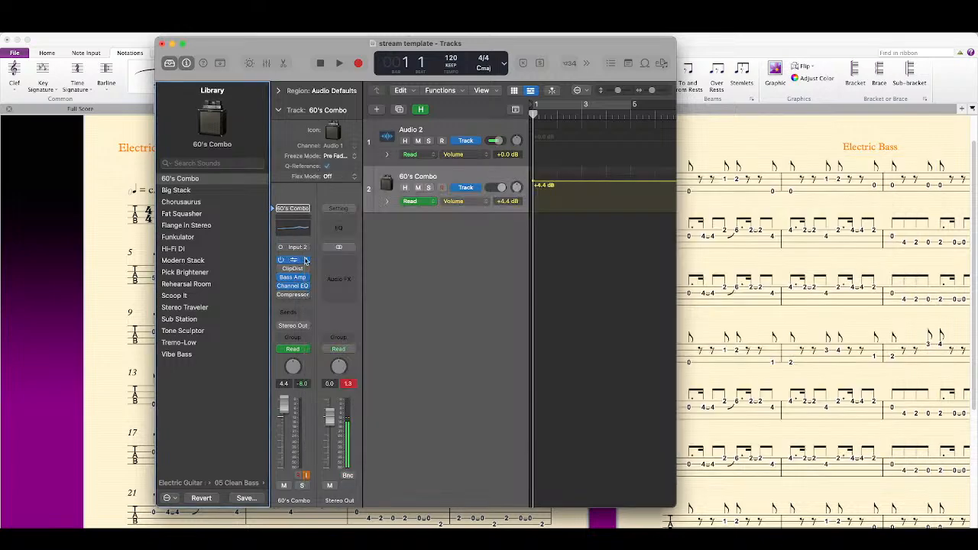
pyautogui.click(292, 286)
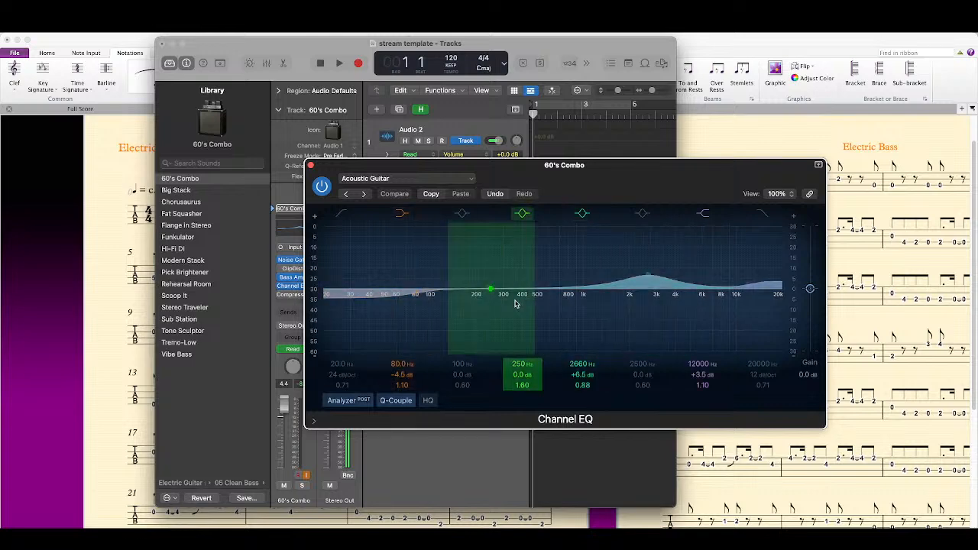
pyautogui.click(311, 165)
pyautogui.moveTo(347, 42); pyautogui.dragTo(349, 4)
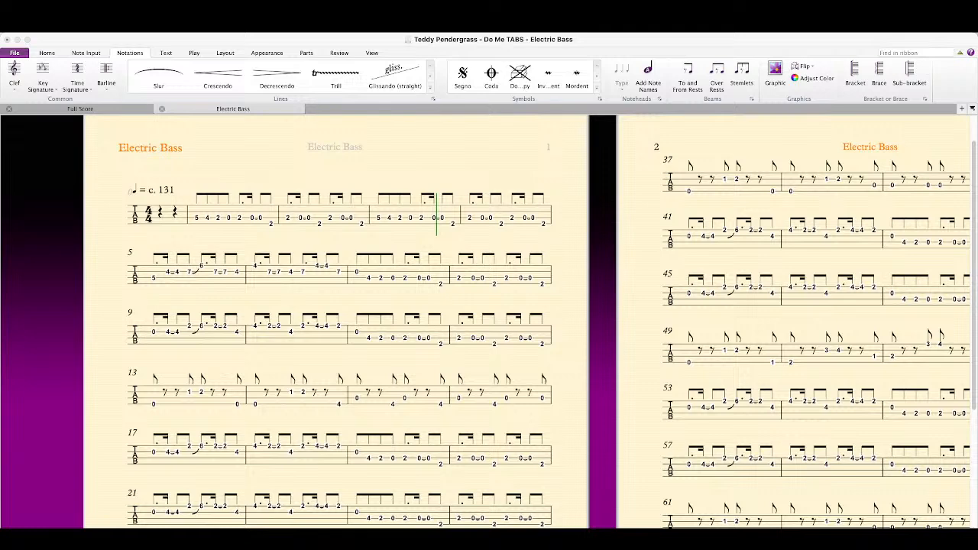
# Step: Move the open A-string notes in bars 15 and 16 to fret 5 on the E string
pyautogui.click(356, 272)
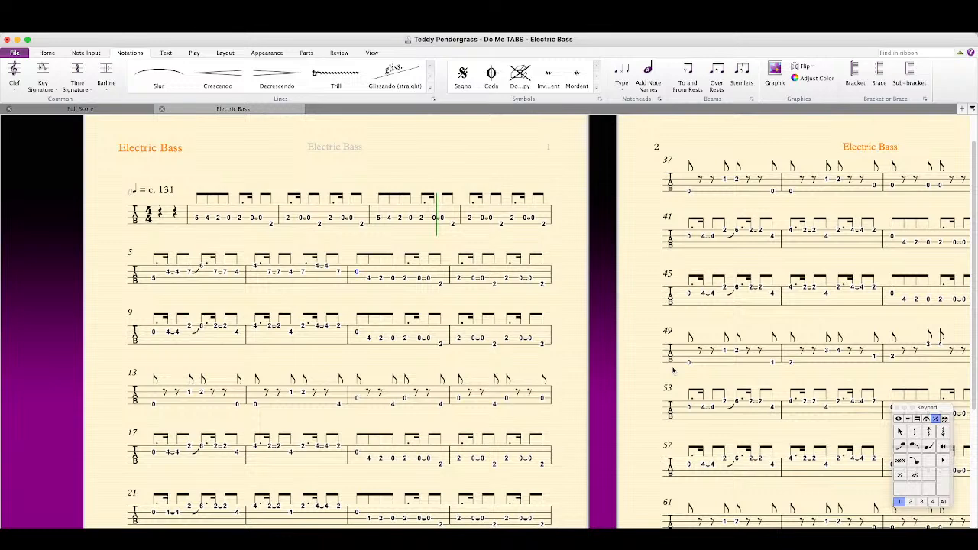
pyautogui.click(356, 398)
pyautogui.hotkey('alt', 'Down')
pyautogui.click(404, 398)
pyautogui.hotkey('alt', 'Down')
pyautogui.click(539, 394)
pyautogui.hotkey('alt', 'Down')
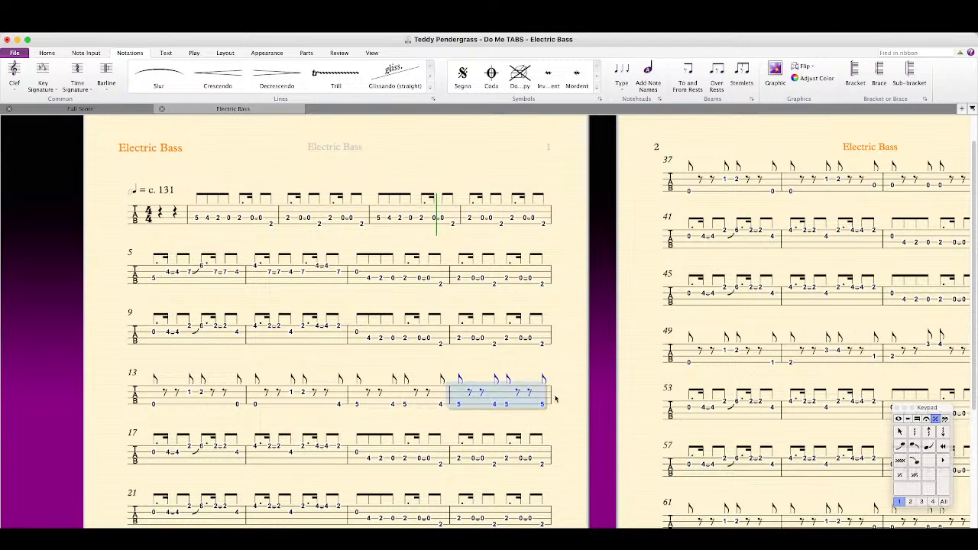
pyautogui.press('Escape')
# Step: Move the first note of bars 11 and 7 to fret 5 on the A string
pyautogui.click(356, 332)
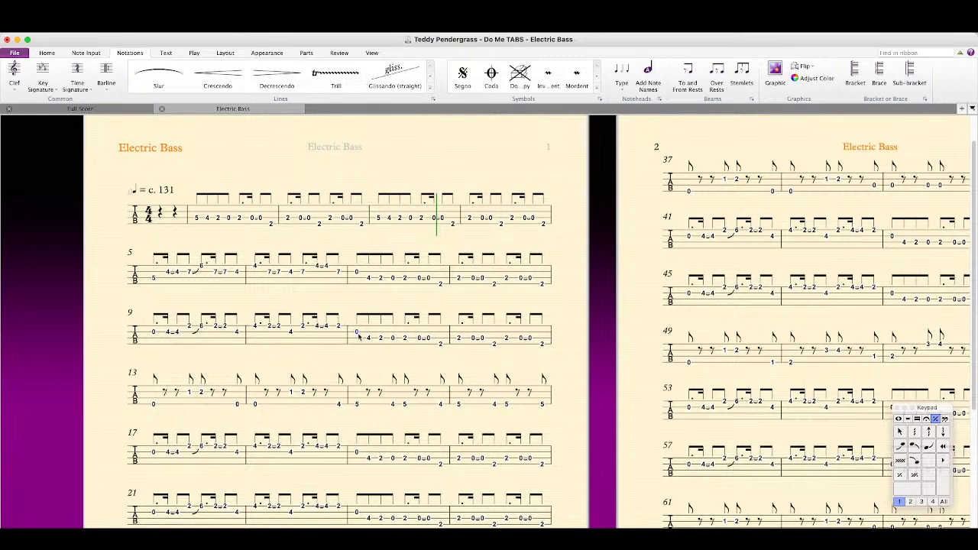
pyautogui.hotkey('alt', 'Down')
pyautogui.click(357, 273)
pyautogui.hotkey('alt', 'Down')
# Step: Review the fingerings in the remaining tab bars from bar 17 through the end of the part
pyautogui.scroll(-2, 376, 287)
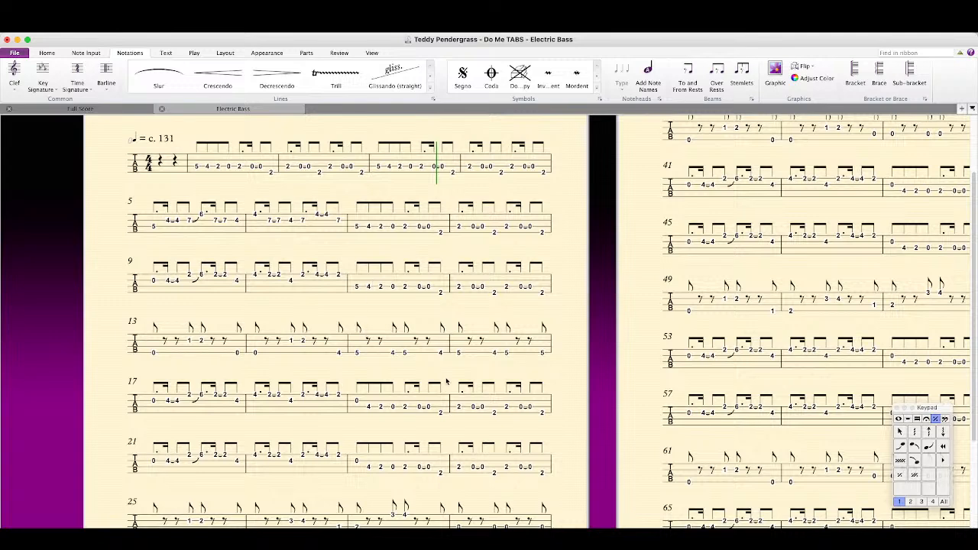
pyautogui.scroll(-2, 303, 451)
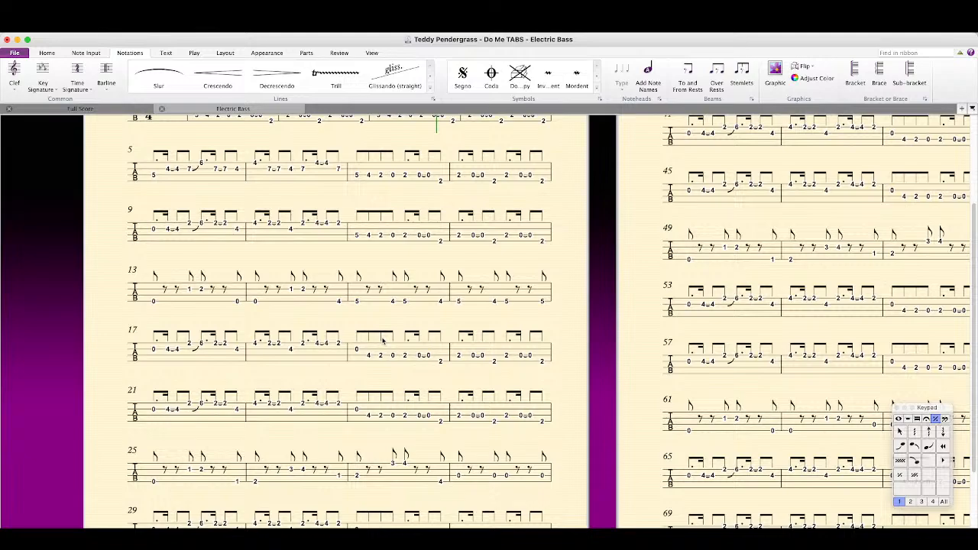
pyautogui.scroll(-4, 458, 341)
pyautogui.scroll(2, 573, 367)
pyautogui.hscroll(1, 573, 367)
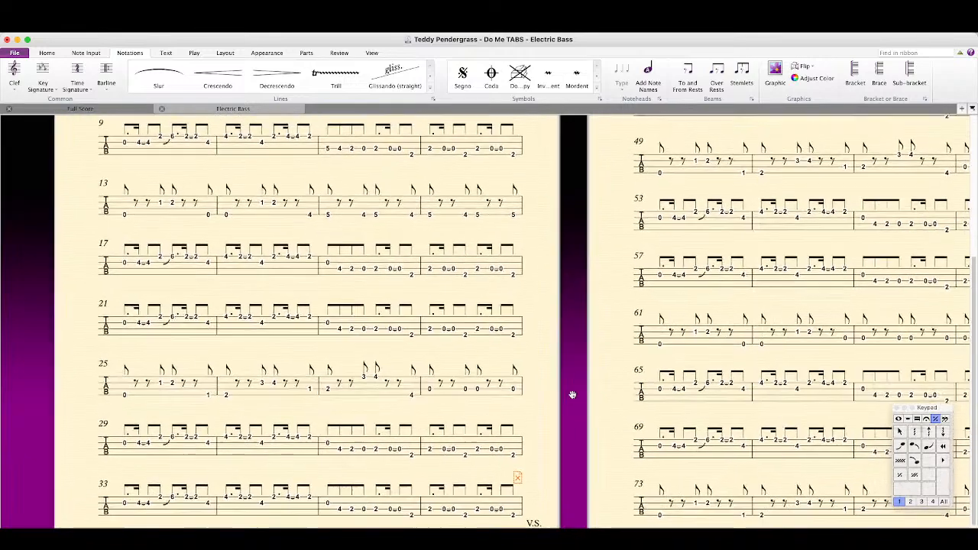
pyautogui.moveTo(541, 391); pyautogui.dragTo(330, 500)
pyautogui.moveTo(378, 429); pyautogui.dragTo(235, 325)
pyautogui.moveTo(729, 396); pyautogui.dragTo(346, 415)
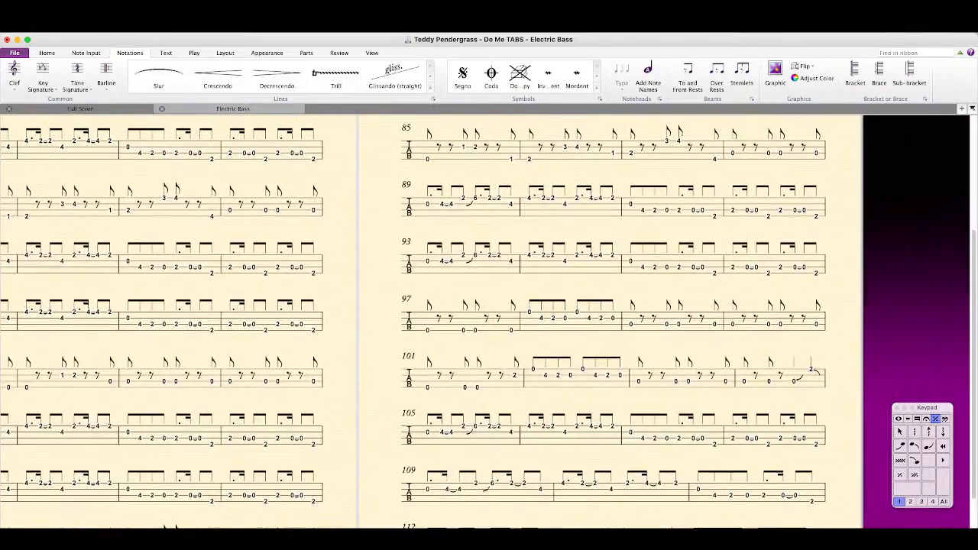
pyautogui.press('super+Tab')
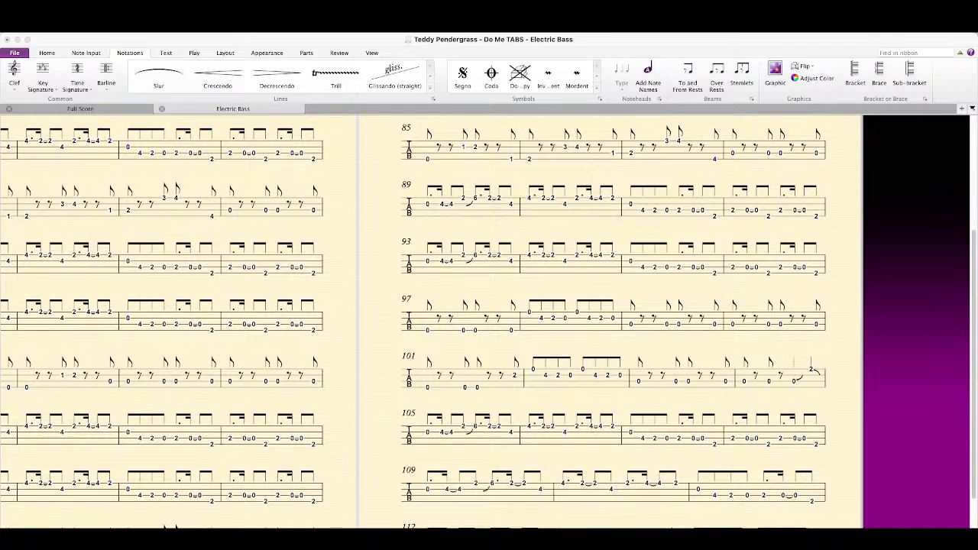
pyautogui.scroll(-3, 186, 307)
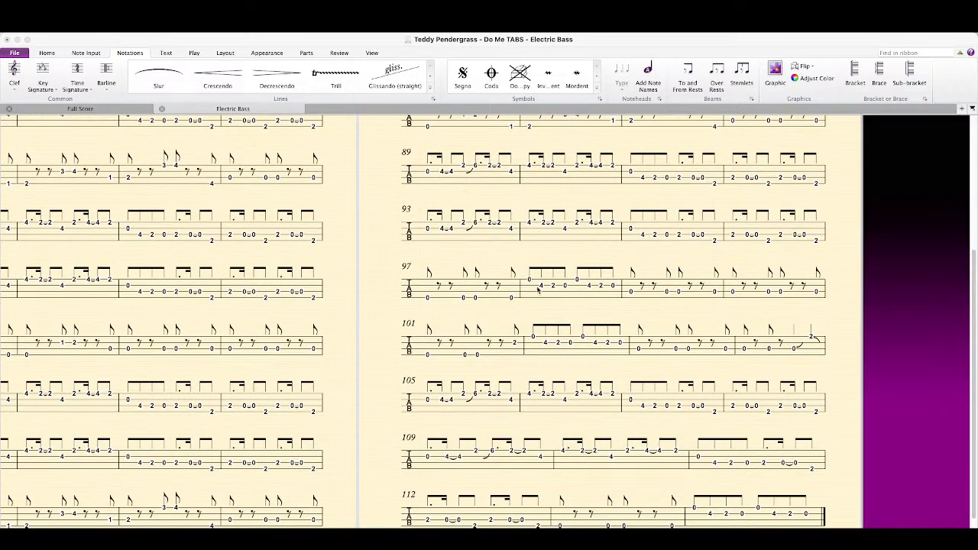
# Step: Move both open G-string notes in bar 98 and both in bar 102 to fret 5 on the D string
pyautogui.click(529, 282)
pyautogui.write('5')
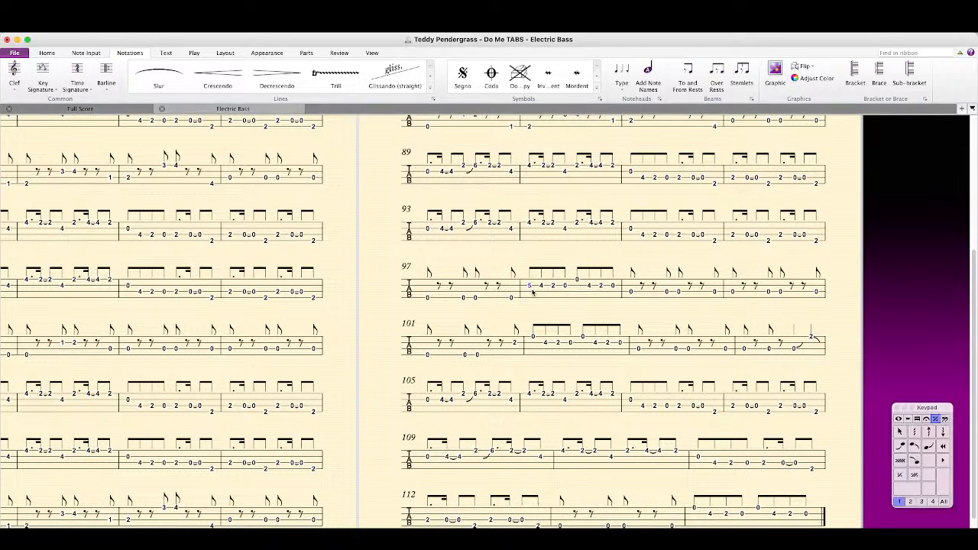
pyautogui.click(577, 282)
pyautogui.write('5-')
pyautogui.click(887, 284)
pyautogui.click(534, 337)
pyautogui.write('5')
pyautogui.click(583, 340)
pyautogui.write('5')
pyautogui.click(874, 337)
# Step: Move all the open A-string notes in bars 99 and 100 to fret 5 on the E string
pyautogui.click(655, 297)
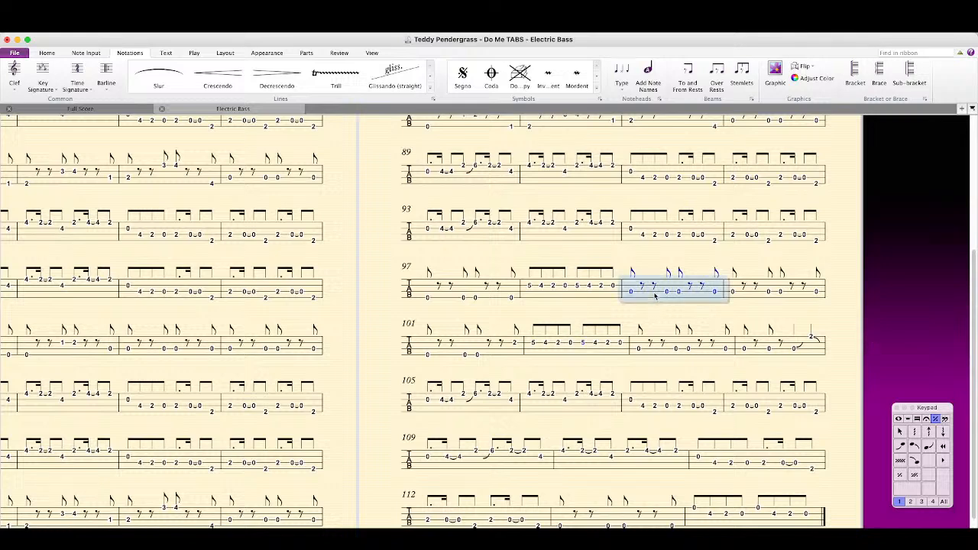
pyautogui.keyDown('shift'); pyautogui.click(766, 300); pyautogui.keyUp('shift')
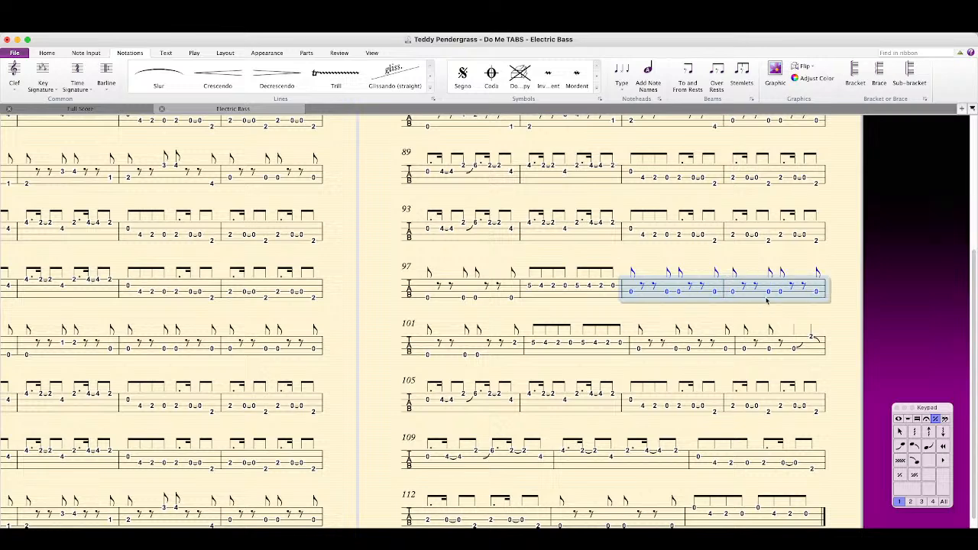
pyautogui.hotkey('alt', 'Down')
pyautogui.press('Escape')
# Step: Move the open A-string notes in bars 103 and 104 to fret 5 on the E string and bar 104's last note to fret 17
pyautogui.click(721, 356)
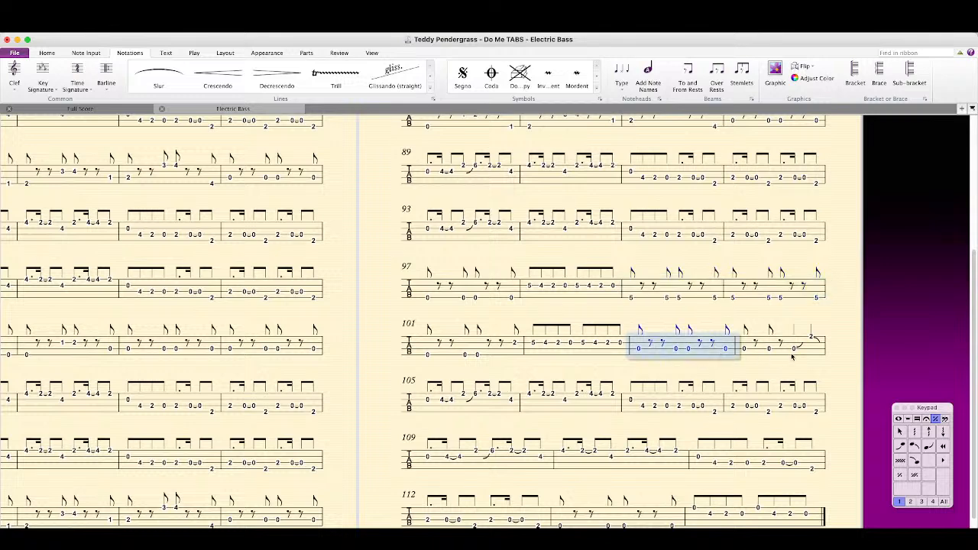
pyautogui.keyDown('shift'); pyautogui.click(800, 356); pyautogui.keyUp('shift')
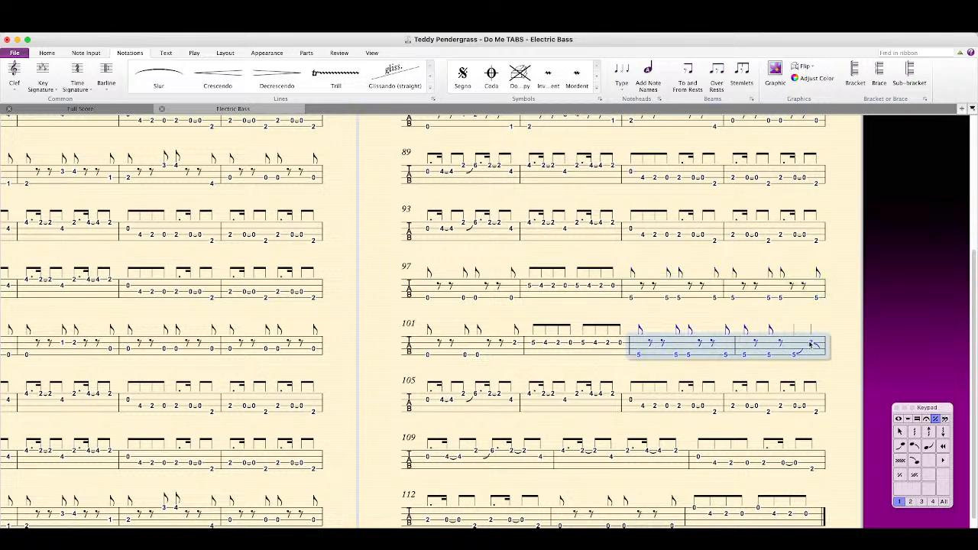
pyautogui.hotkey('alt', 'Down')
pyautogui.click(811, 350)
pyautogui.press('Down')
pyautogui.click(839, 361)
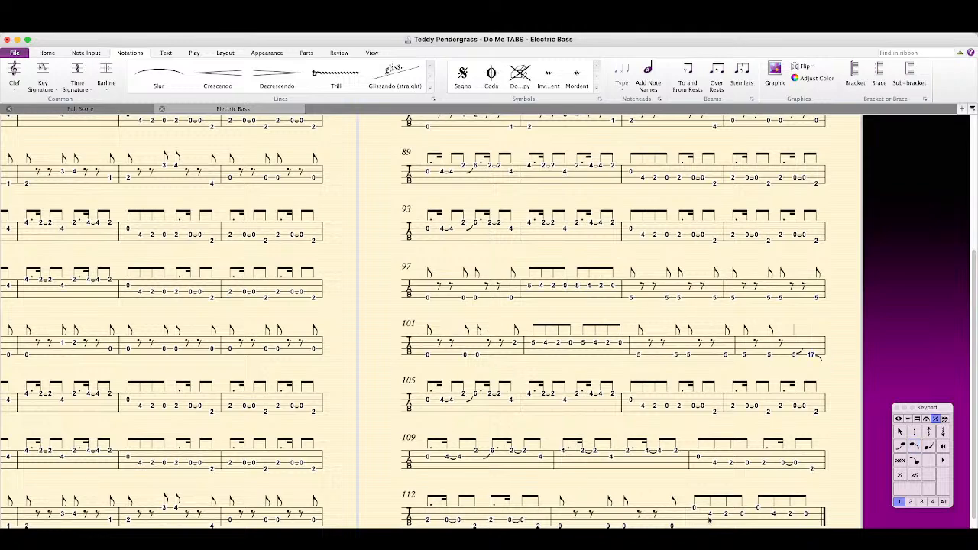
# Step: Zoom out until the three pages of the tab part show together and close the floating Keypad
pyautogui.moveTo(325, 313); pyautogui.dragTo(547, 414)
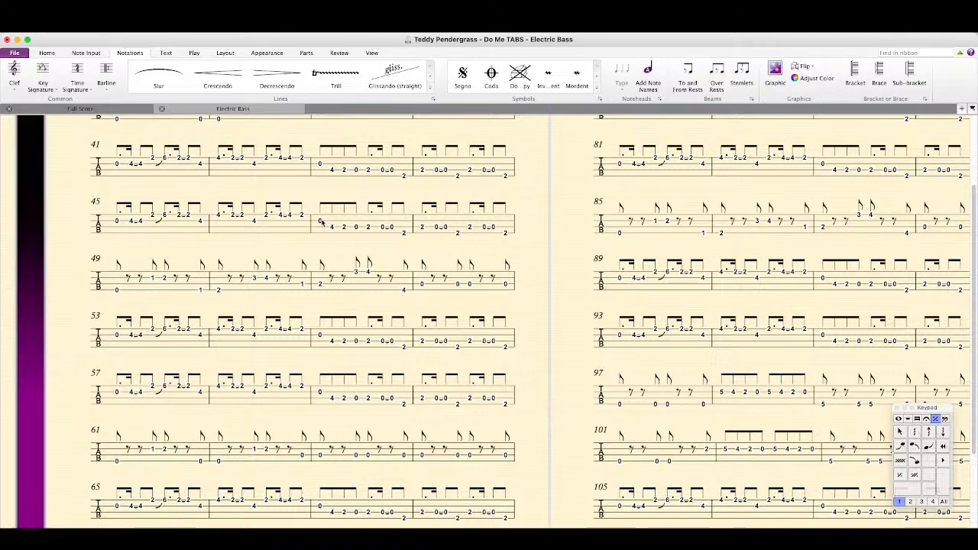
pyautogui.scroll(3, 326, 224)
pyautogui.moveTo(245, 301); pyautogui.dragTo(620, 187)
pyautogui.press('super+minus')
pyautogui.press('super+minus')
pyautogui.press('super+minus')
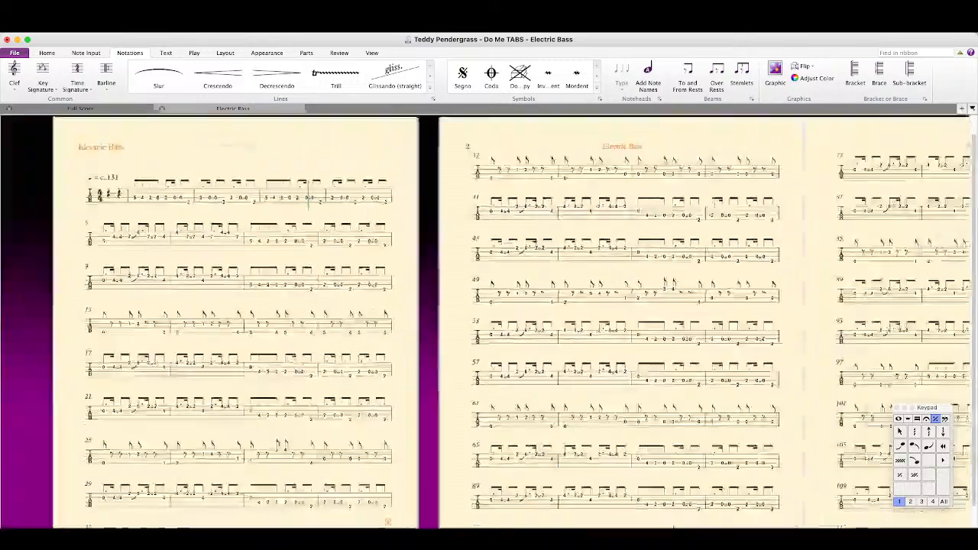
pyautogui.moveTo(730, 447); pyautogui.dragTo(610, 448)
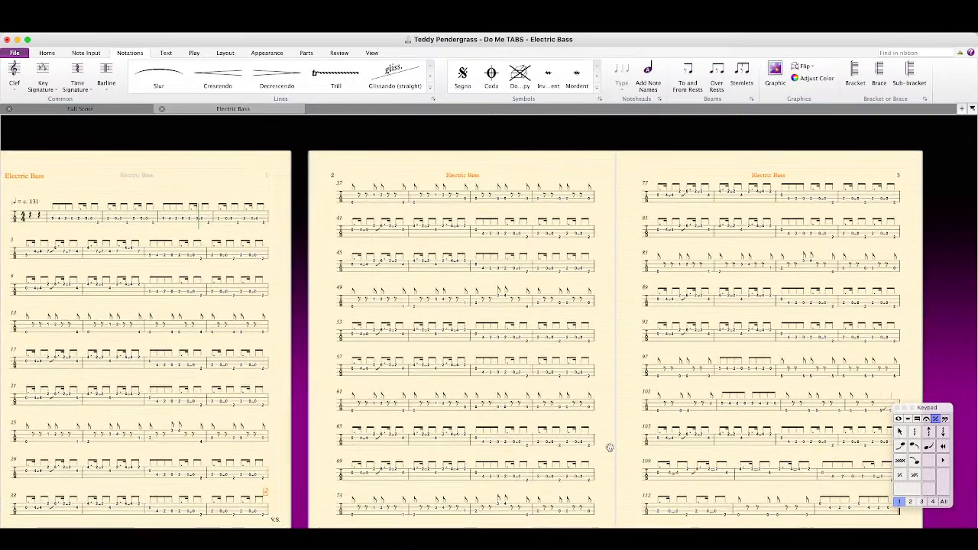
pyautogui.click(896, 408)
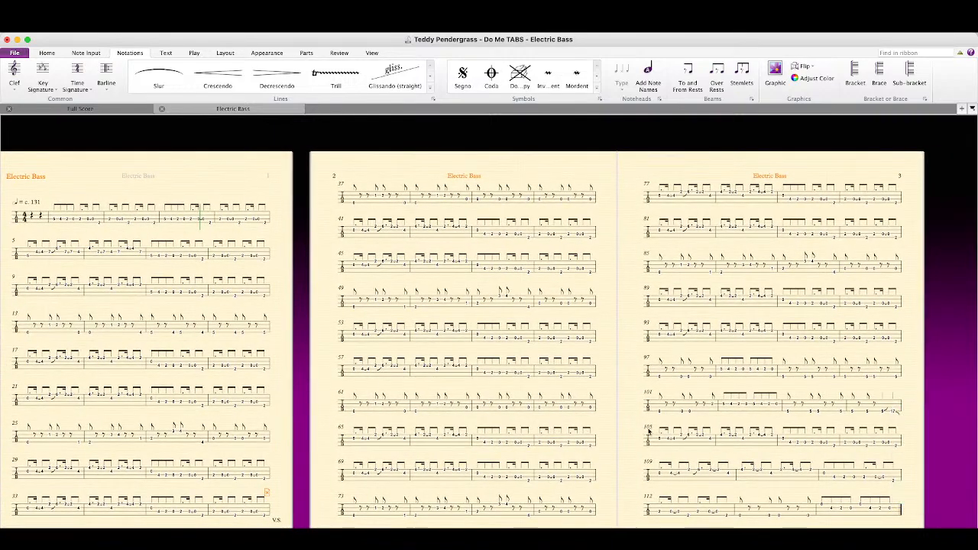
pyautogui.moveTo(621, 427); pyautogui.dragTo(625, 430)
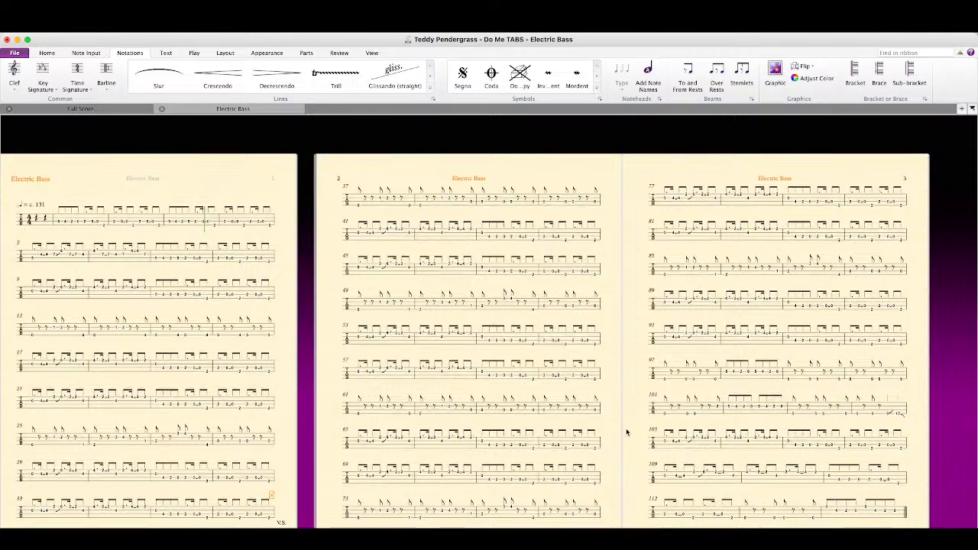
pyautogui.moveTo(627, 432); pyautogui.dragTo(651, 416)
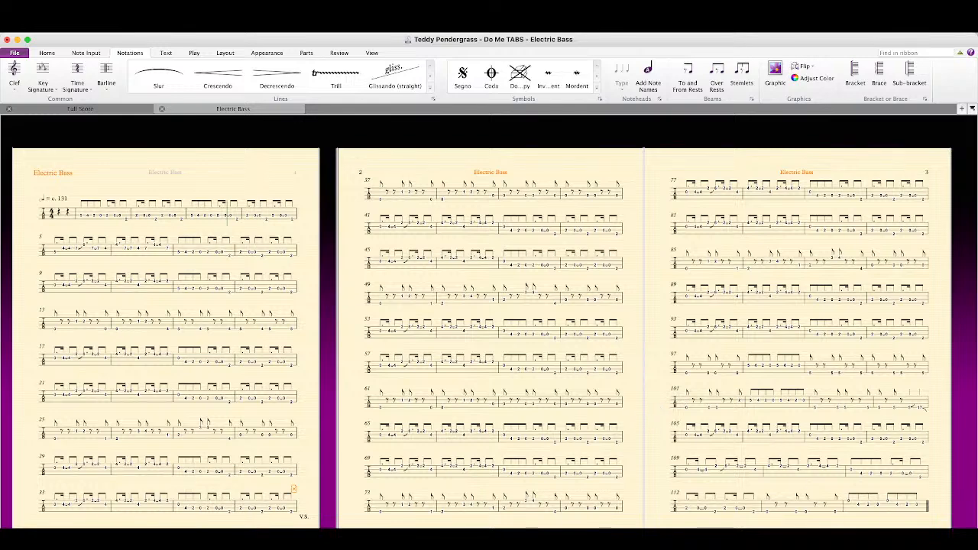
pyautogui.scroll(3, 489, 321)
pyautogui.scroll(-2, 489, 321)
pyautogui.scroll(1, 489, 321)
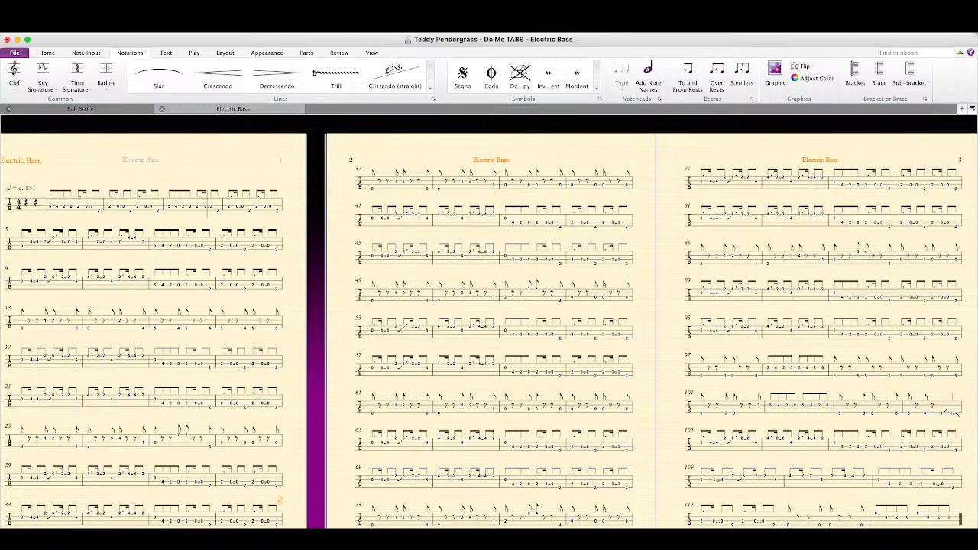
# Step: Switch to Transcribe!, move the Do Me.xsc window away from the score and return to Sibelius
pyautogui.press('super+Tab')
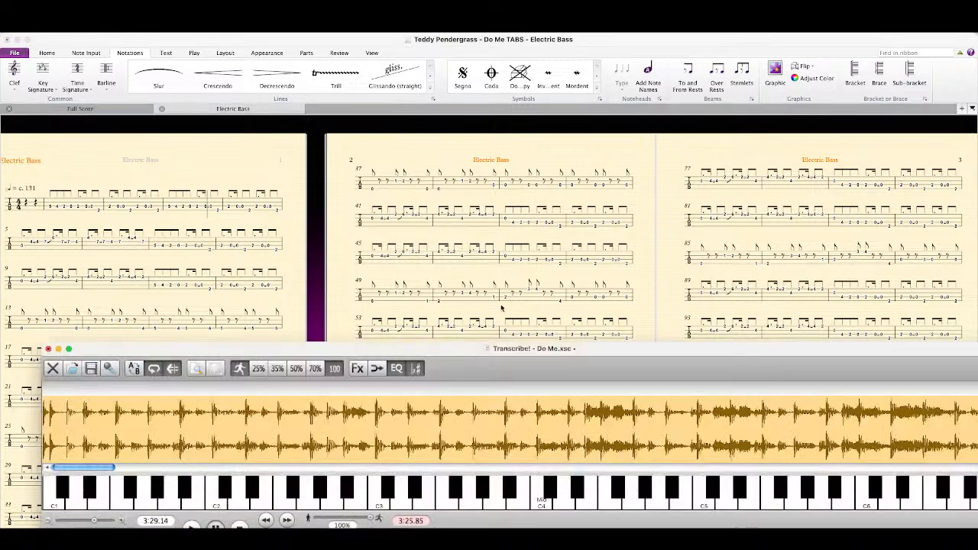
pyautogui.moveTo(554, 355); pyautogui.dragTo(0, 250)
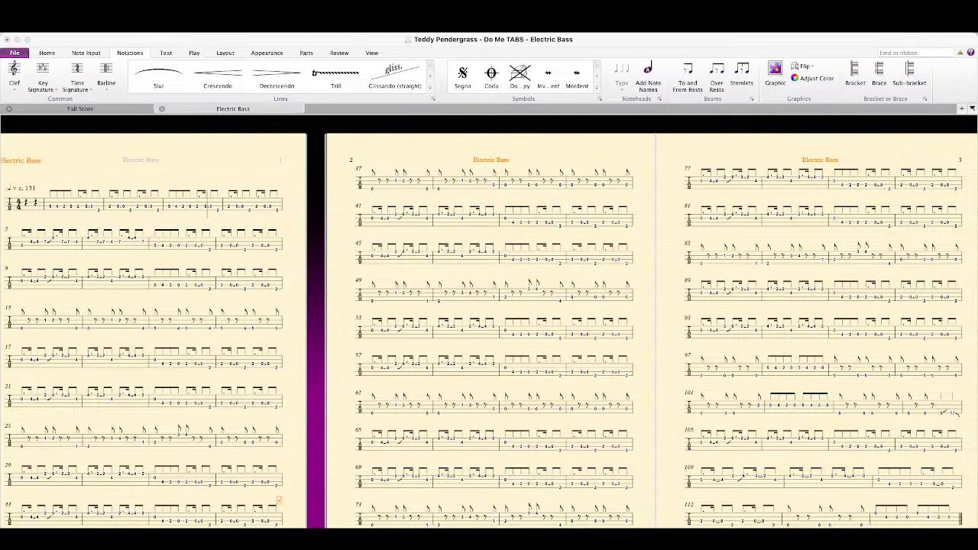
pyautogui.click(145, 127)
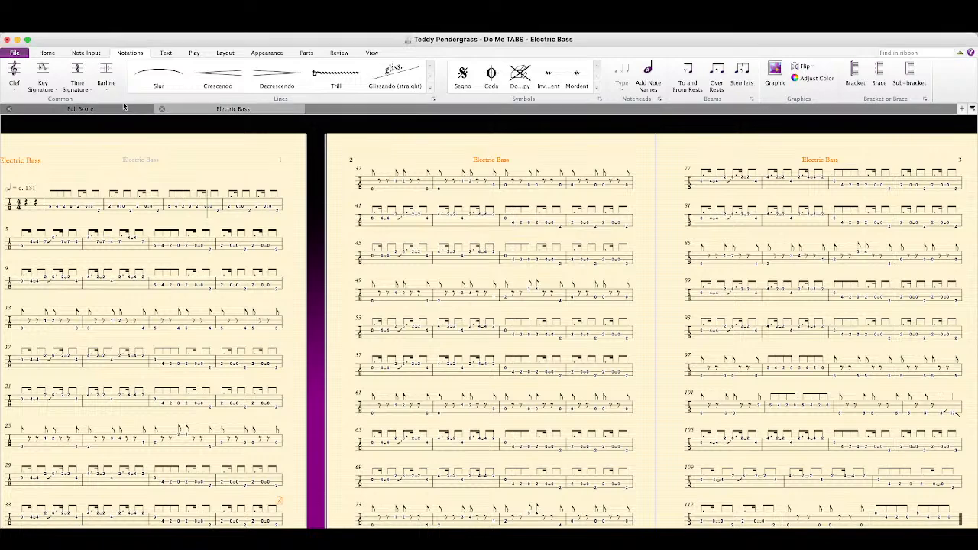
# Step: Insert four empty bars after bar 36 in the full score
pyautogui.click(135, 108)
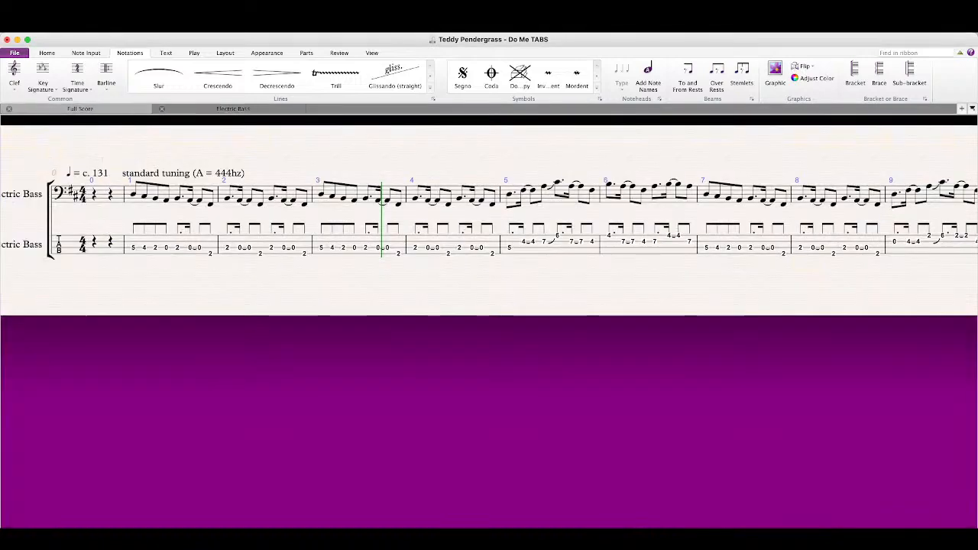
pyautogui.hscroll(12, 489, 220)
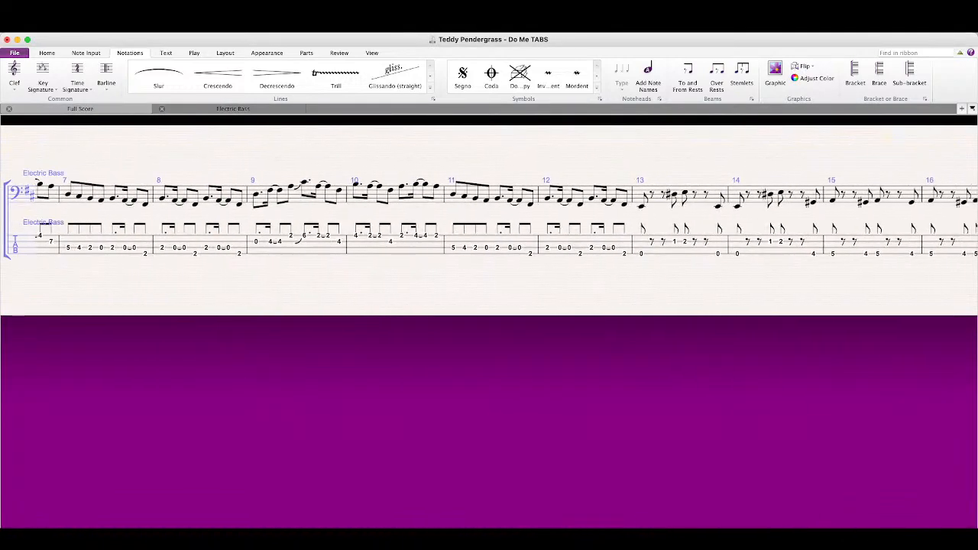
pyautogui.hscroll(12, 489, 220)
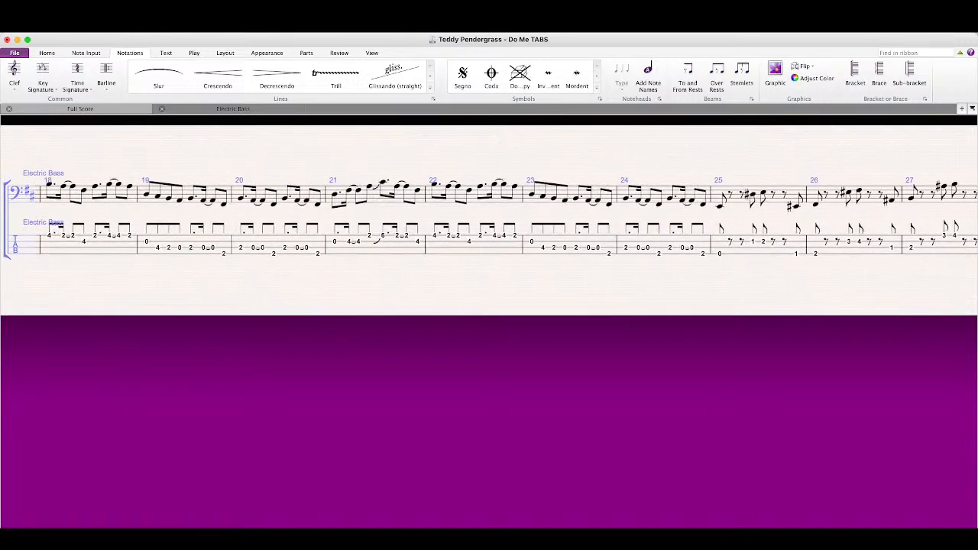
pyautogui.hscroll(8, 489, 220)
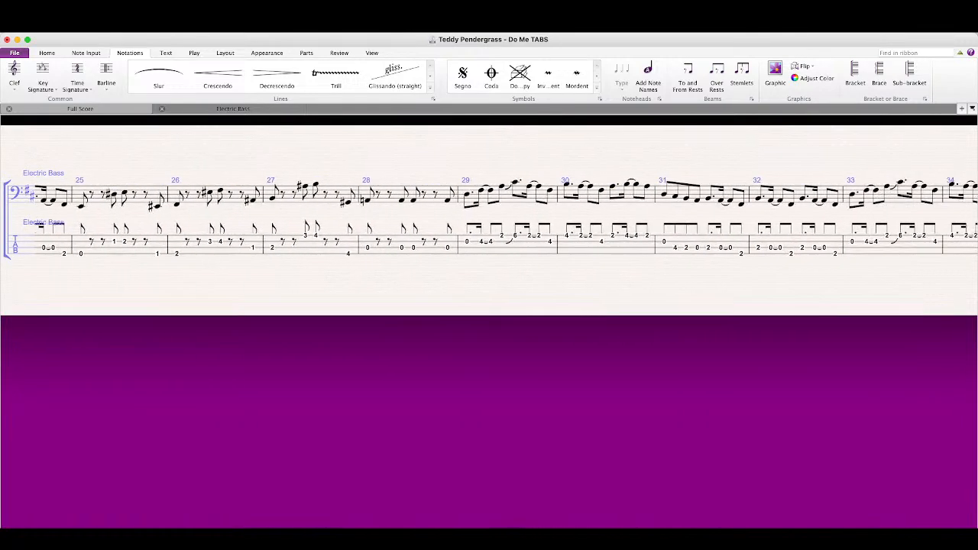
pyautogui.hscroll(3, 489, 220)
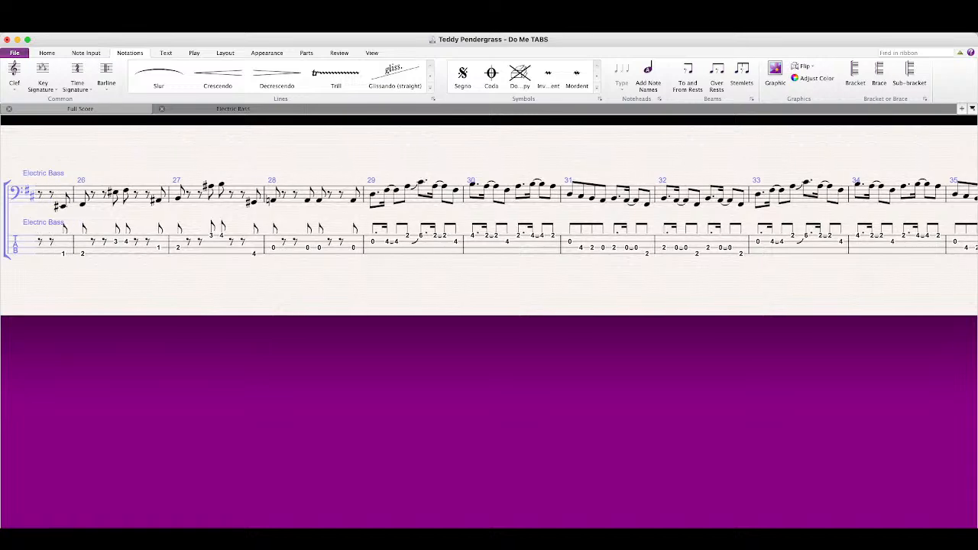
pyautogui.hscroll(6, 489, 220)
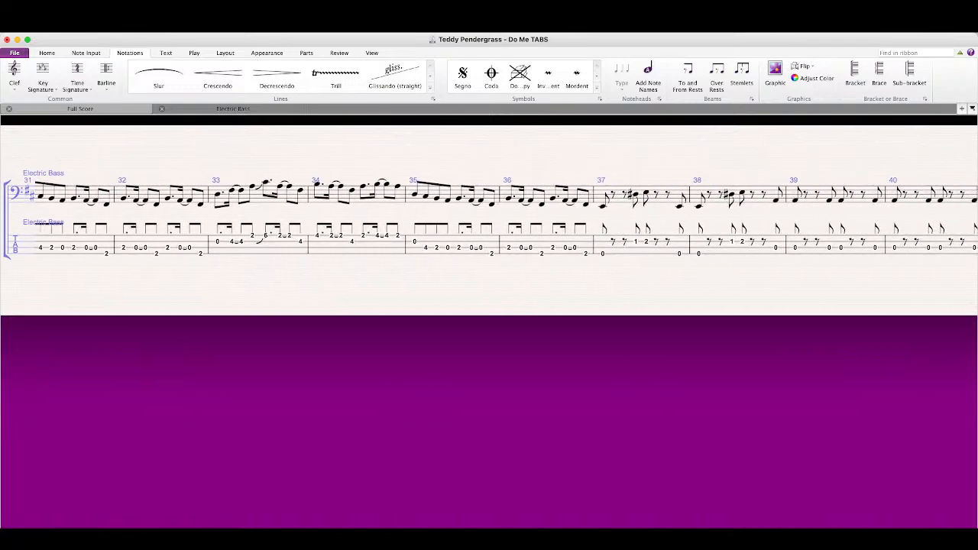
pyautogui.hscroll(-3, 267, 390)
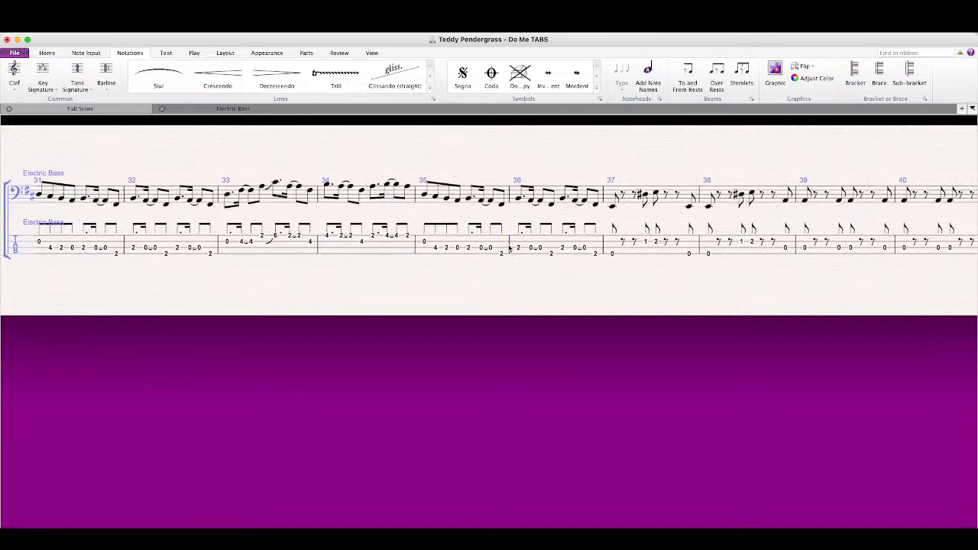
pyautogui.press('super+shift+b')
pyautogui.press('super+shift+b')
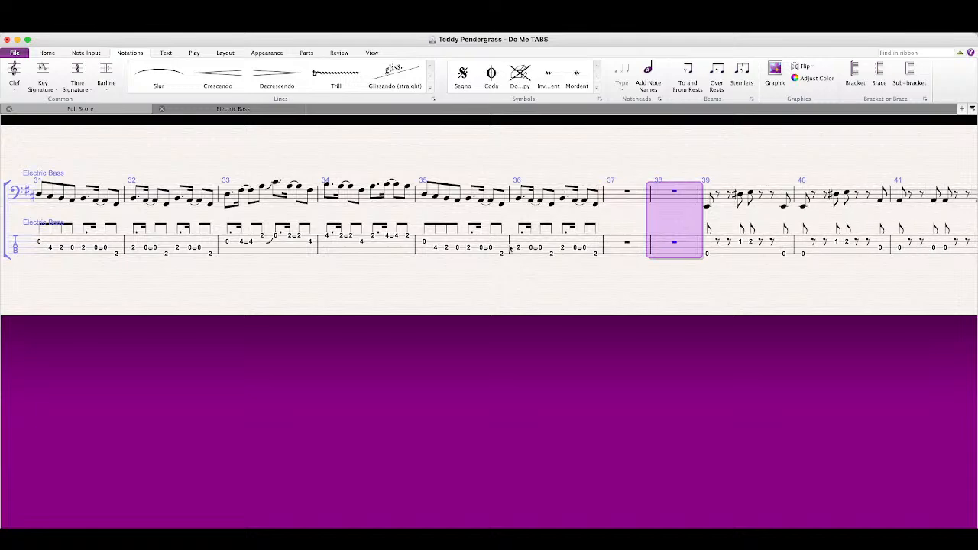
pyautogui.press('super+shift+b')
pyautogui.press('super+shift+b')
pyautogui.press('Escape')
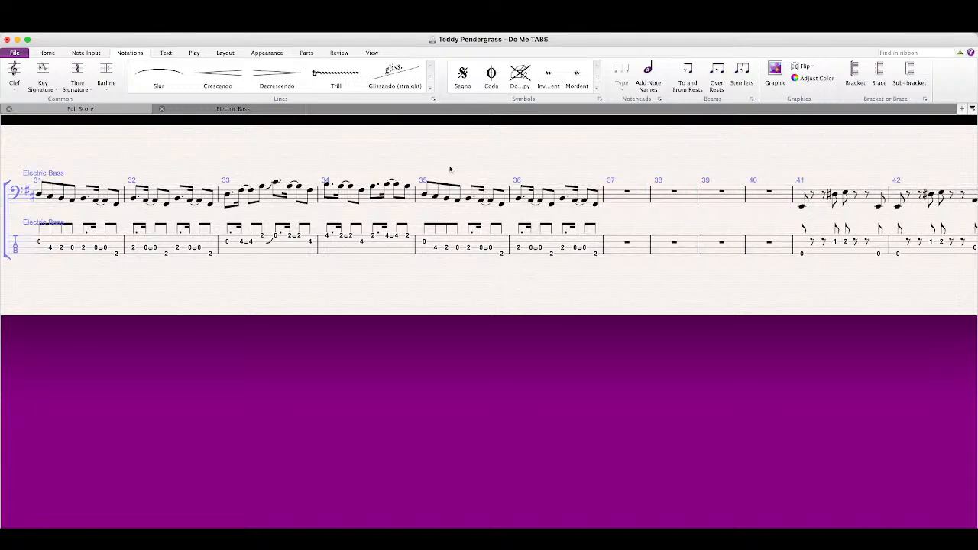
# Step: Repeat bars 33 to 36 of both bass staves into the empty bars 37 to 40
pyautogui.click(266, 200)
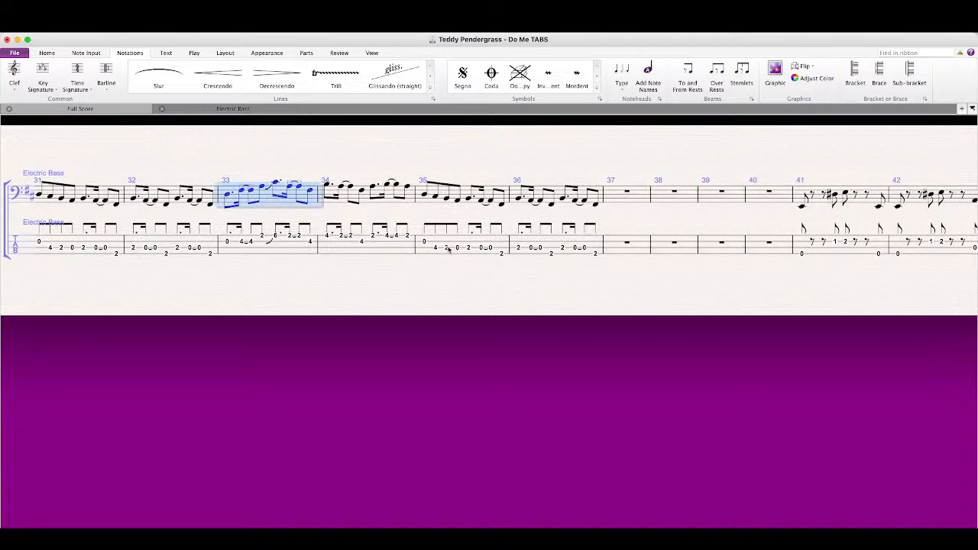
pyautogui.keyDown('shift'); pyautogui.click(544, 247); pyautogui.keyUp('shift')
pyautogui.press('r')
pyautogui.press('Escape')
pyautogui.moveTo(600, 282); pyautogui.dragTo(453, 292)
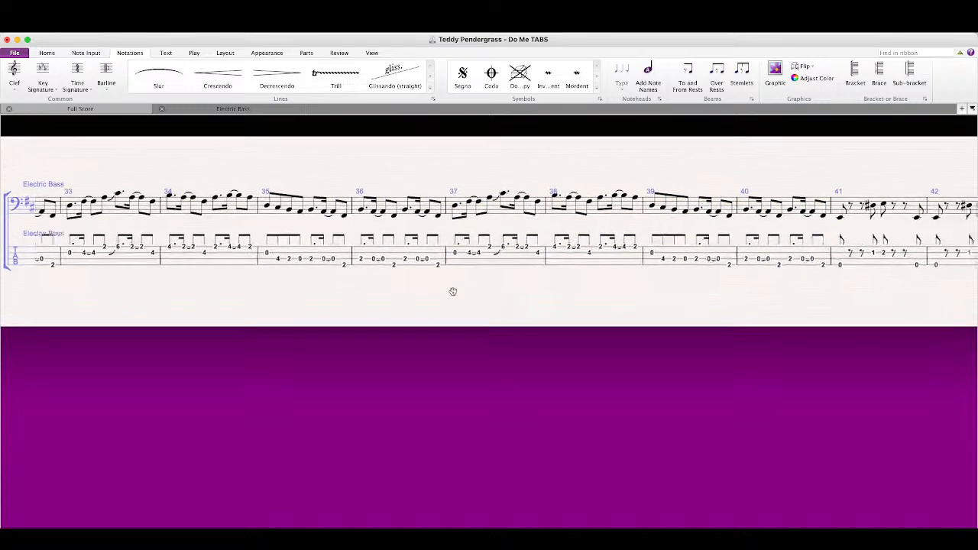
# Step: Check bars 37 to 40 in the Electric Bass part, then delete them from both staves of the full score and reopen the part
pyautogui.click(271, 113)
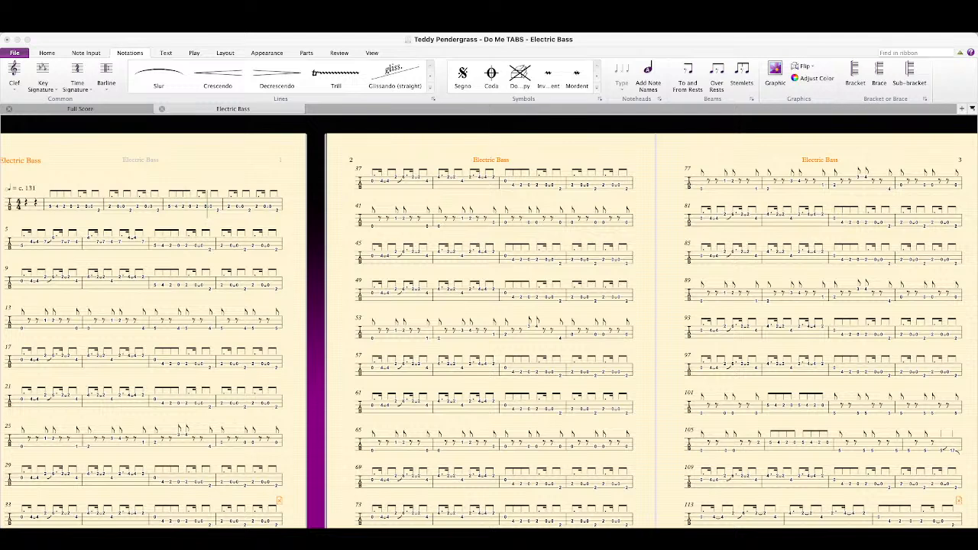
pyautogui.click(373, 192)
pyautogui.click(374, 191)
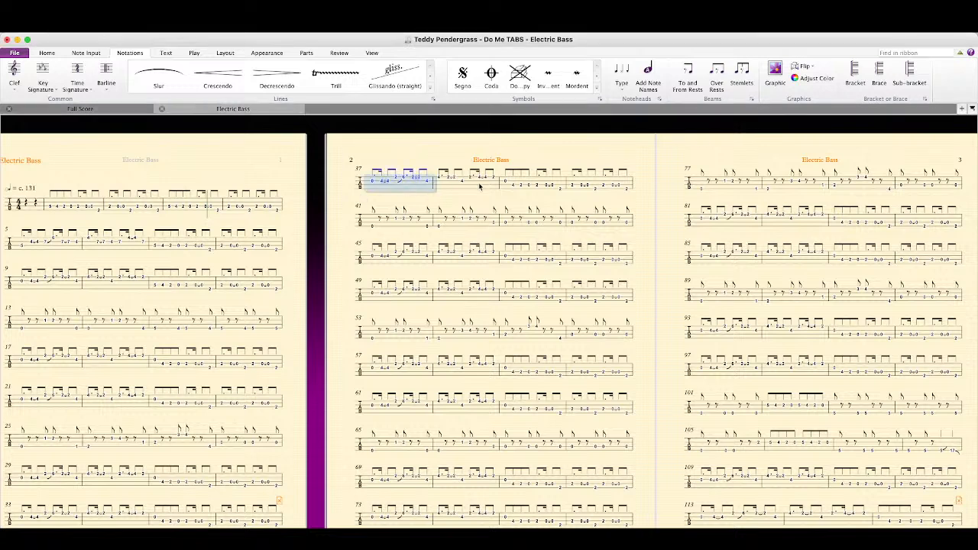
pyautogui.keyDown('shift'); pyautogui.click(609, 181); pyautogui.keyUp('shift')
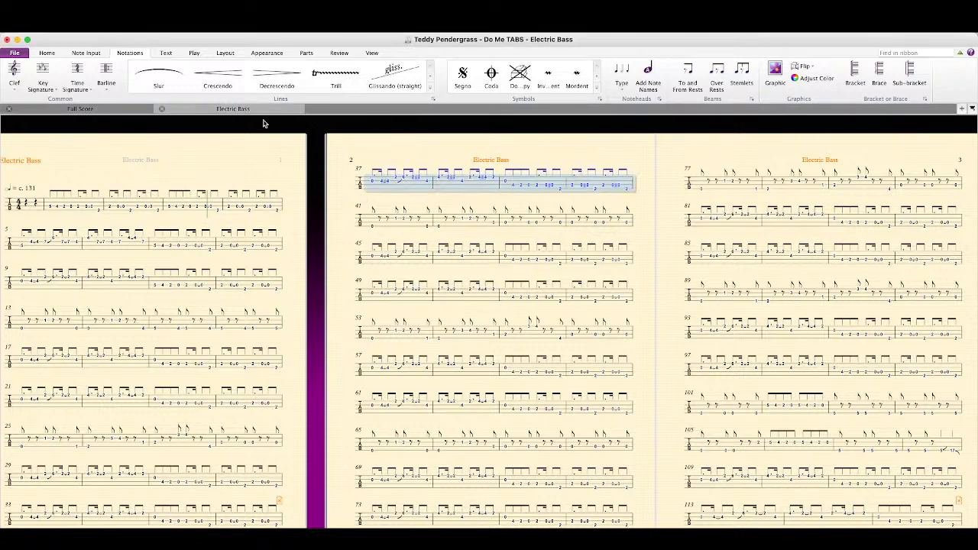
pyautogui.click(95, 107)
pyautogui.click(569, 398)
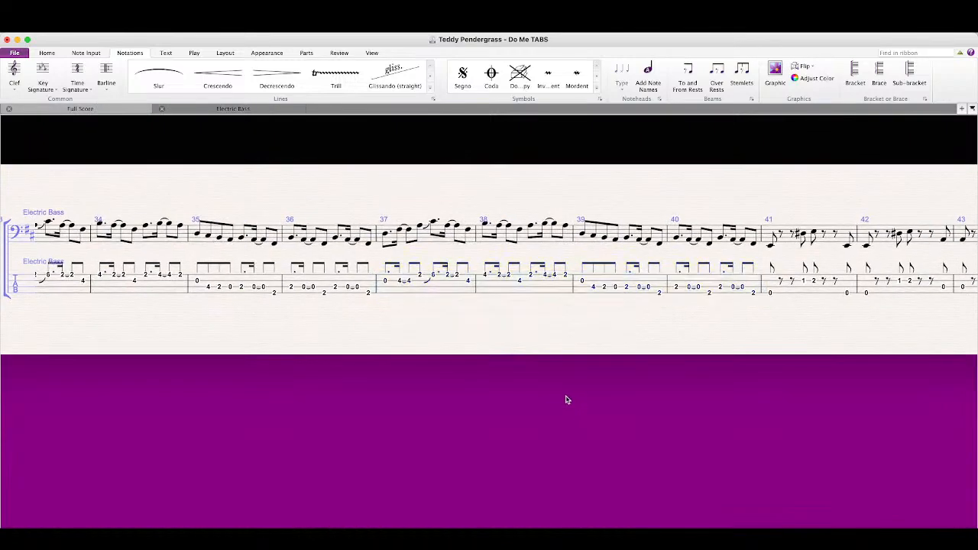
pyautogui.click(437, 292)
pyautogui.keyDown('shift'); pyautogui.click(717, 285); pyautogui.keyUp('shift')
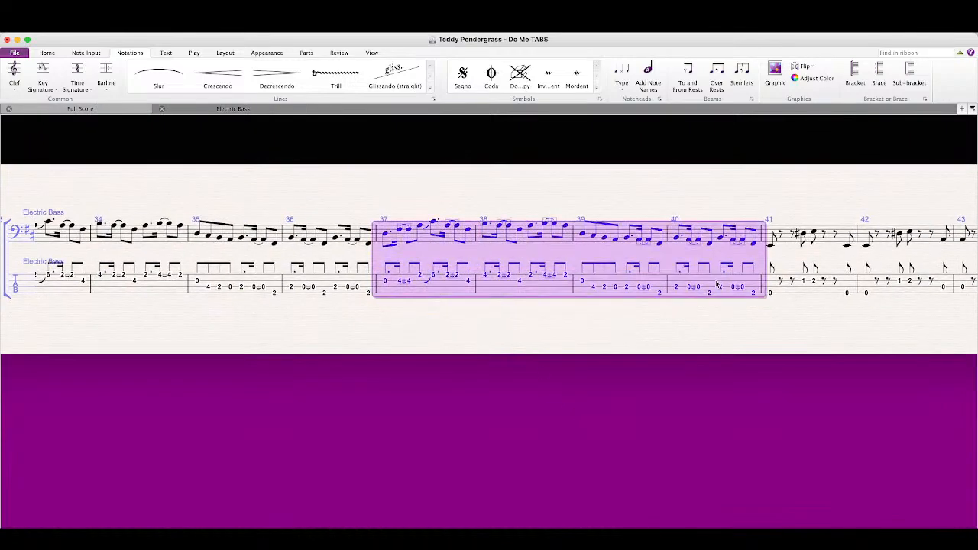
pyautogui.press('Delete')
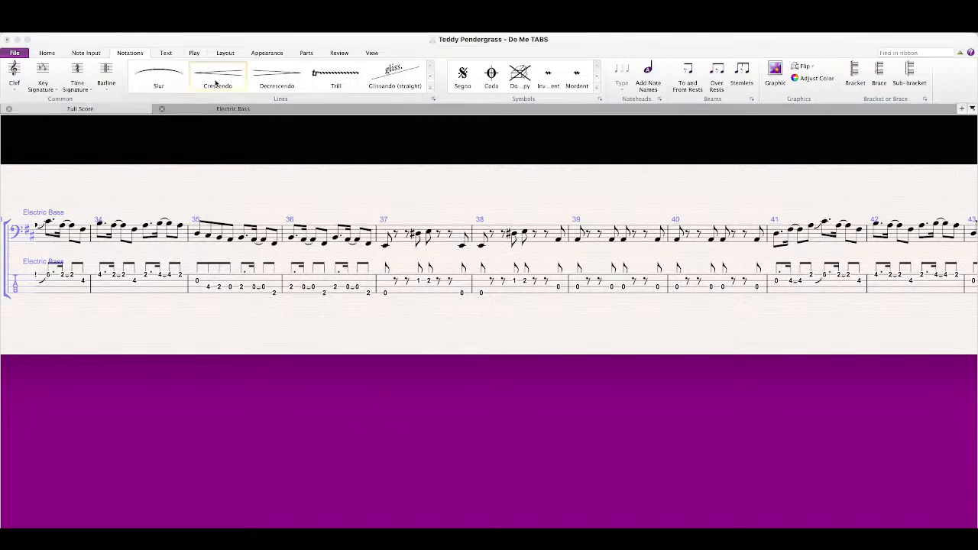
pyautogui.click(216, 111)
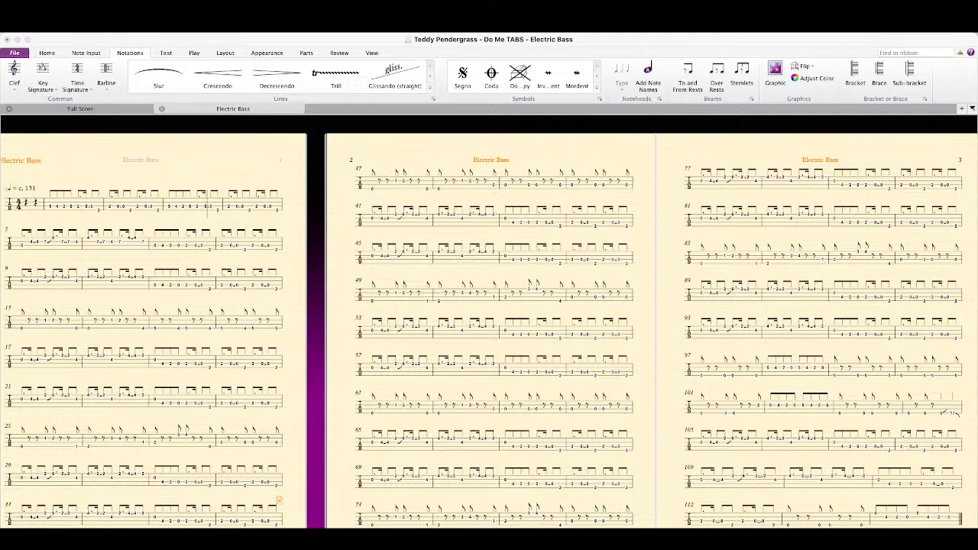
# Step: Open a Finder window, bring up the Dorothy Ashby - Wax And Wane video, and shrink and reposition its window over the score
pyautogui.press('super+n')
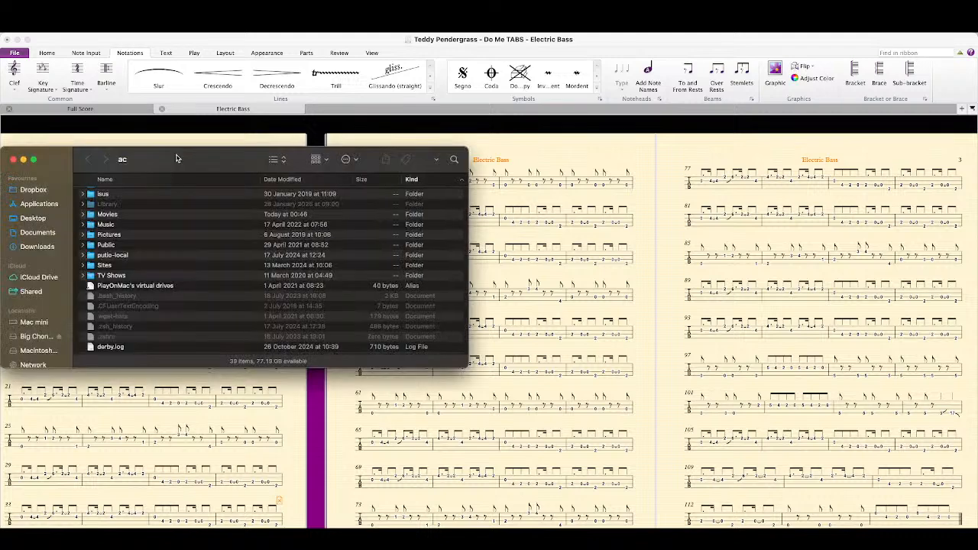
pyautogui.moveTo(176, 157); pyautogui.dragTo(0, 206)
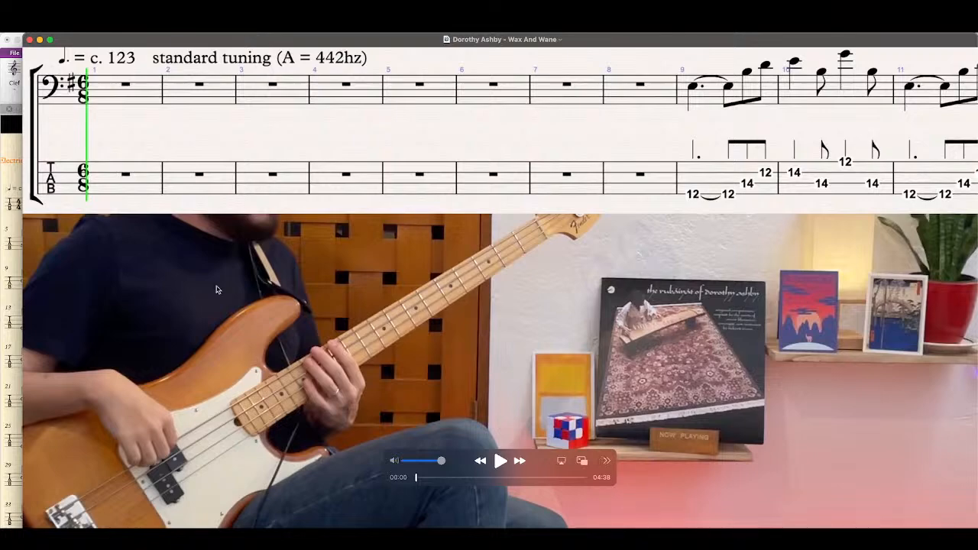
pyautogui.moveTo(408, 39); pyautogui.dragTo(358, 34)
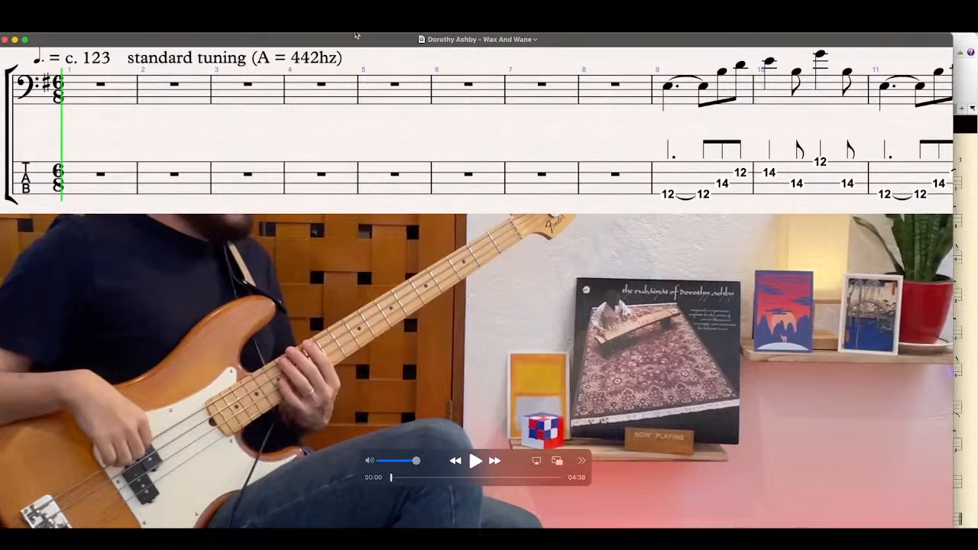
pyautogui.moveTo(953, 549); pyautogui.dragTo(772, 466)
pyautogui.moveTo(416, 44); pyautogui.dragTo(514, 74)
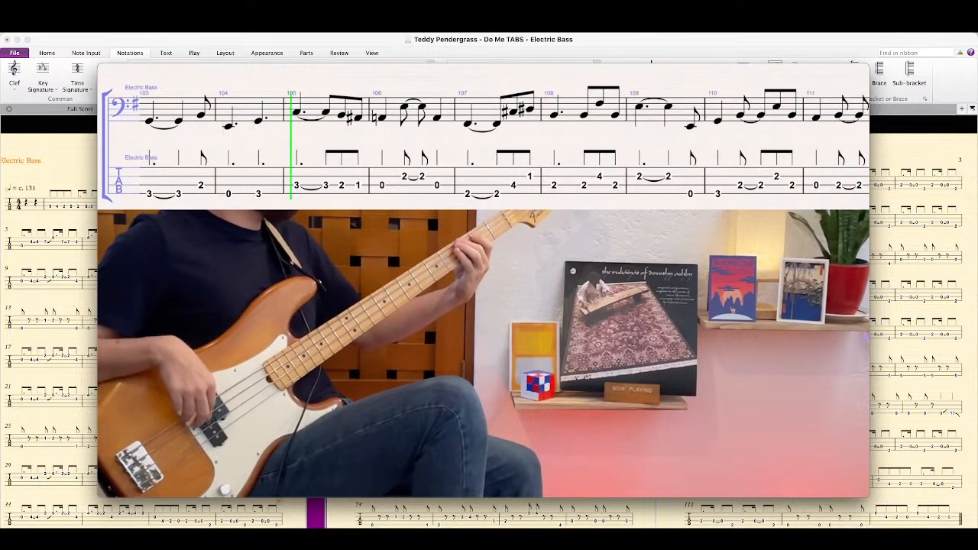
# Step: Pause the Wax And Wane video, skip ahead to bar 150 and minimize its window
pyautogui.moveTo(417, 407)
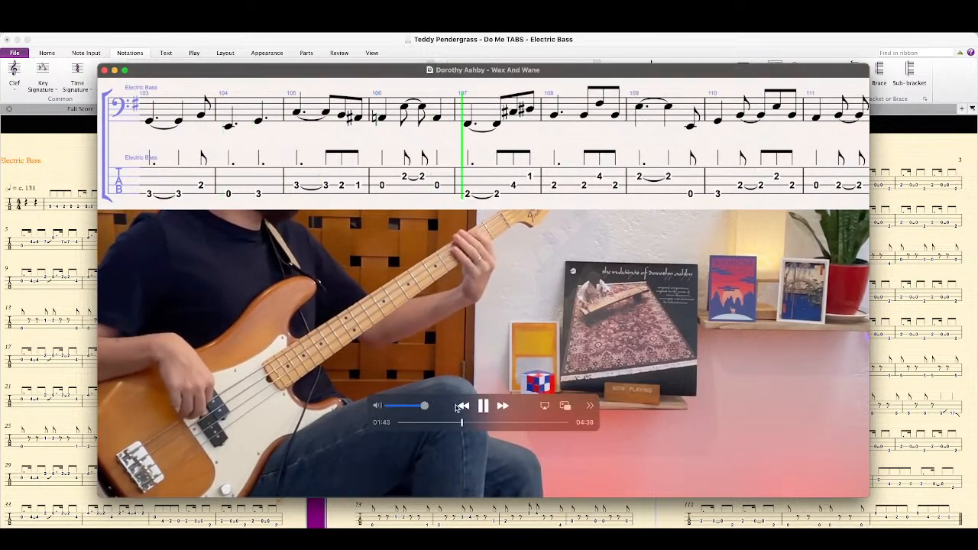
pyautogui.click(482, 406)
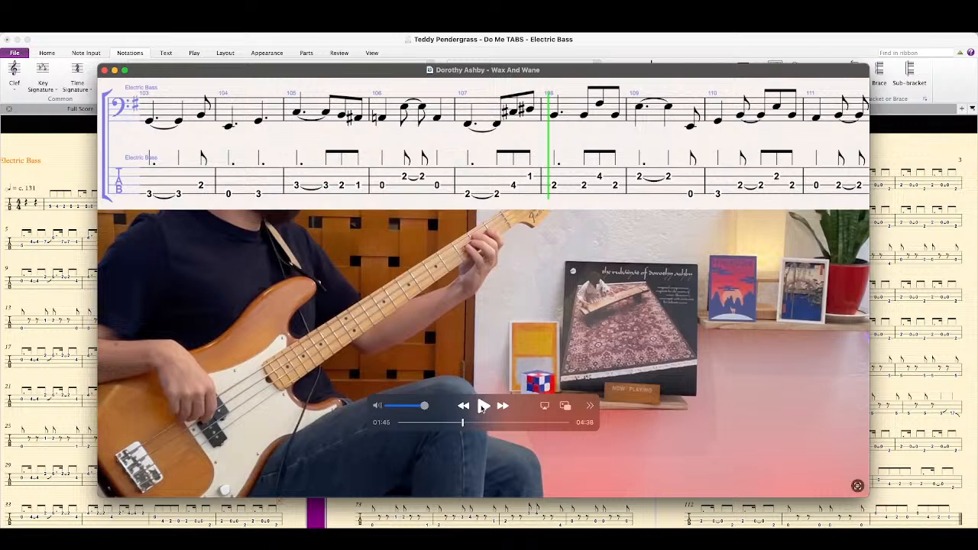
pyautogui.moveTo(103, 73)
pyautogui.click(482, 424)
pyautogui.moveTo(482, 425); pyautogui.dragTo(486, 426)
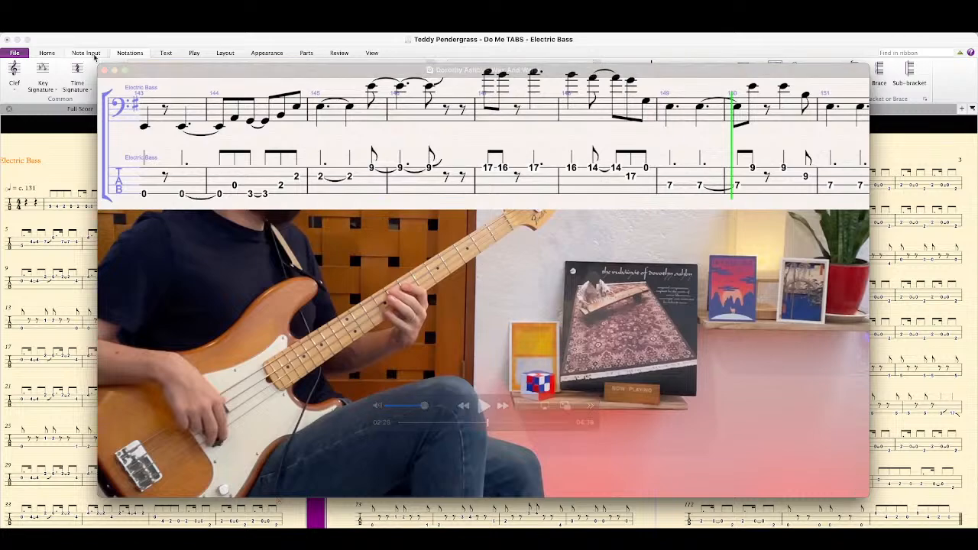
pyautogui.click(114, 70)
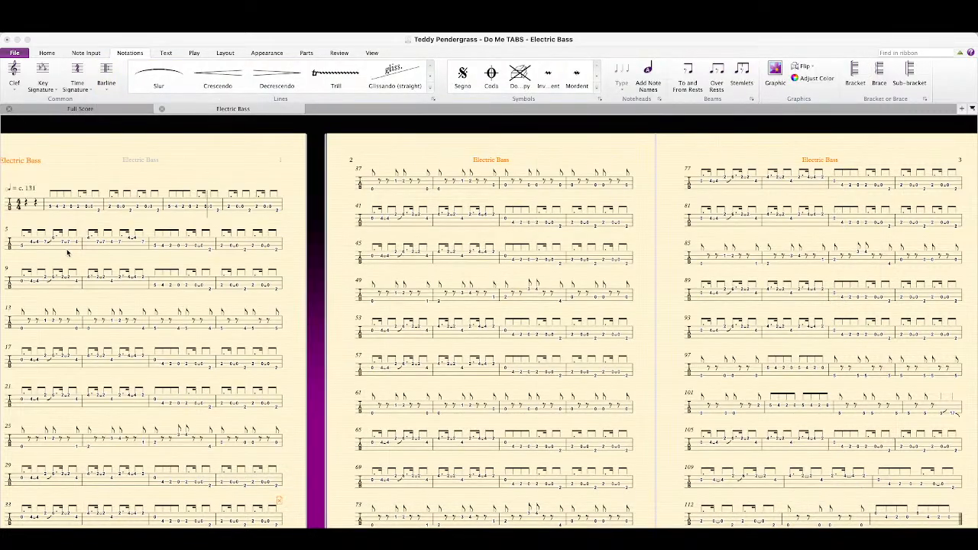